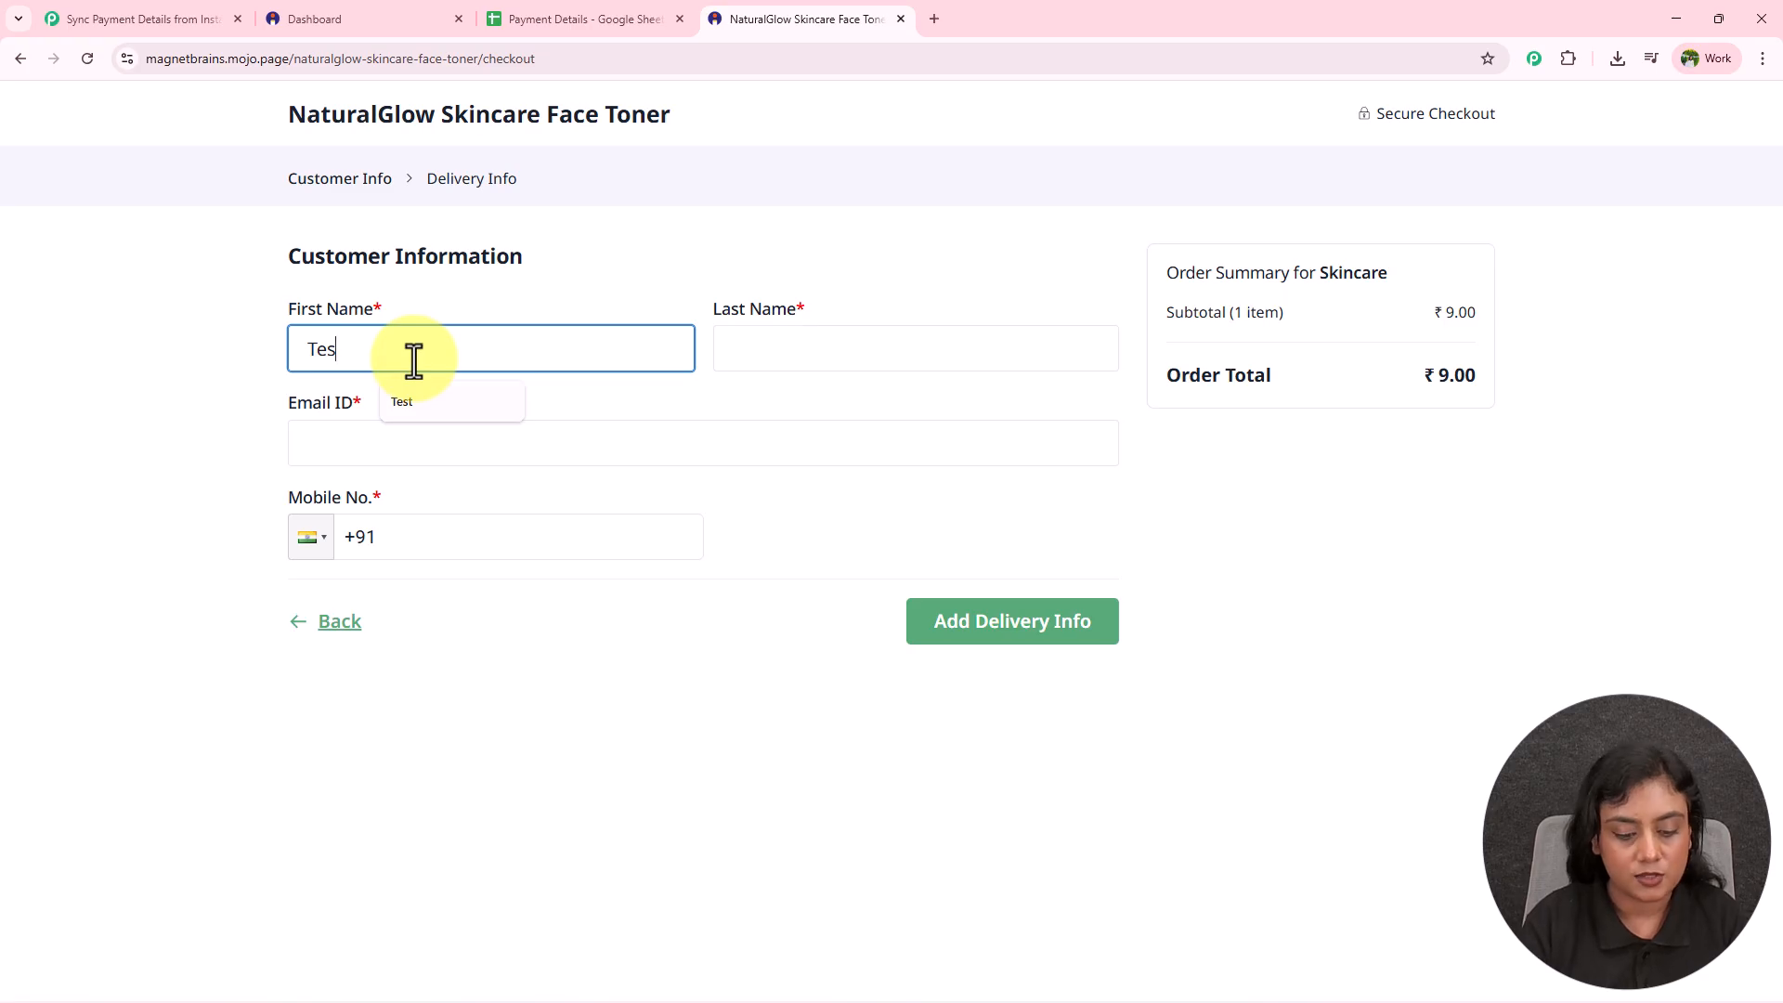
Enter the buyer's last name, e-mail and mobile number, then continue to the delivery info step.
click(826, 353)
text(C)
click(808, 406)
click(699, 446)
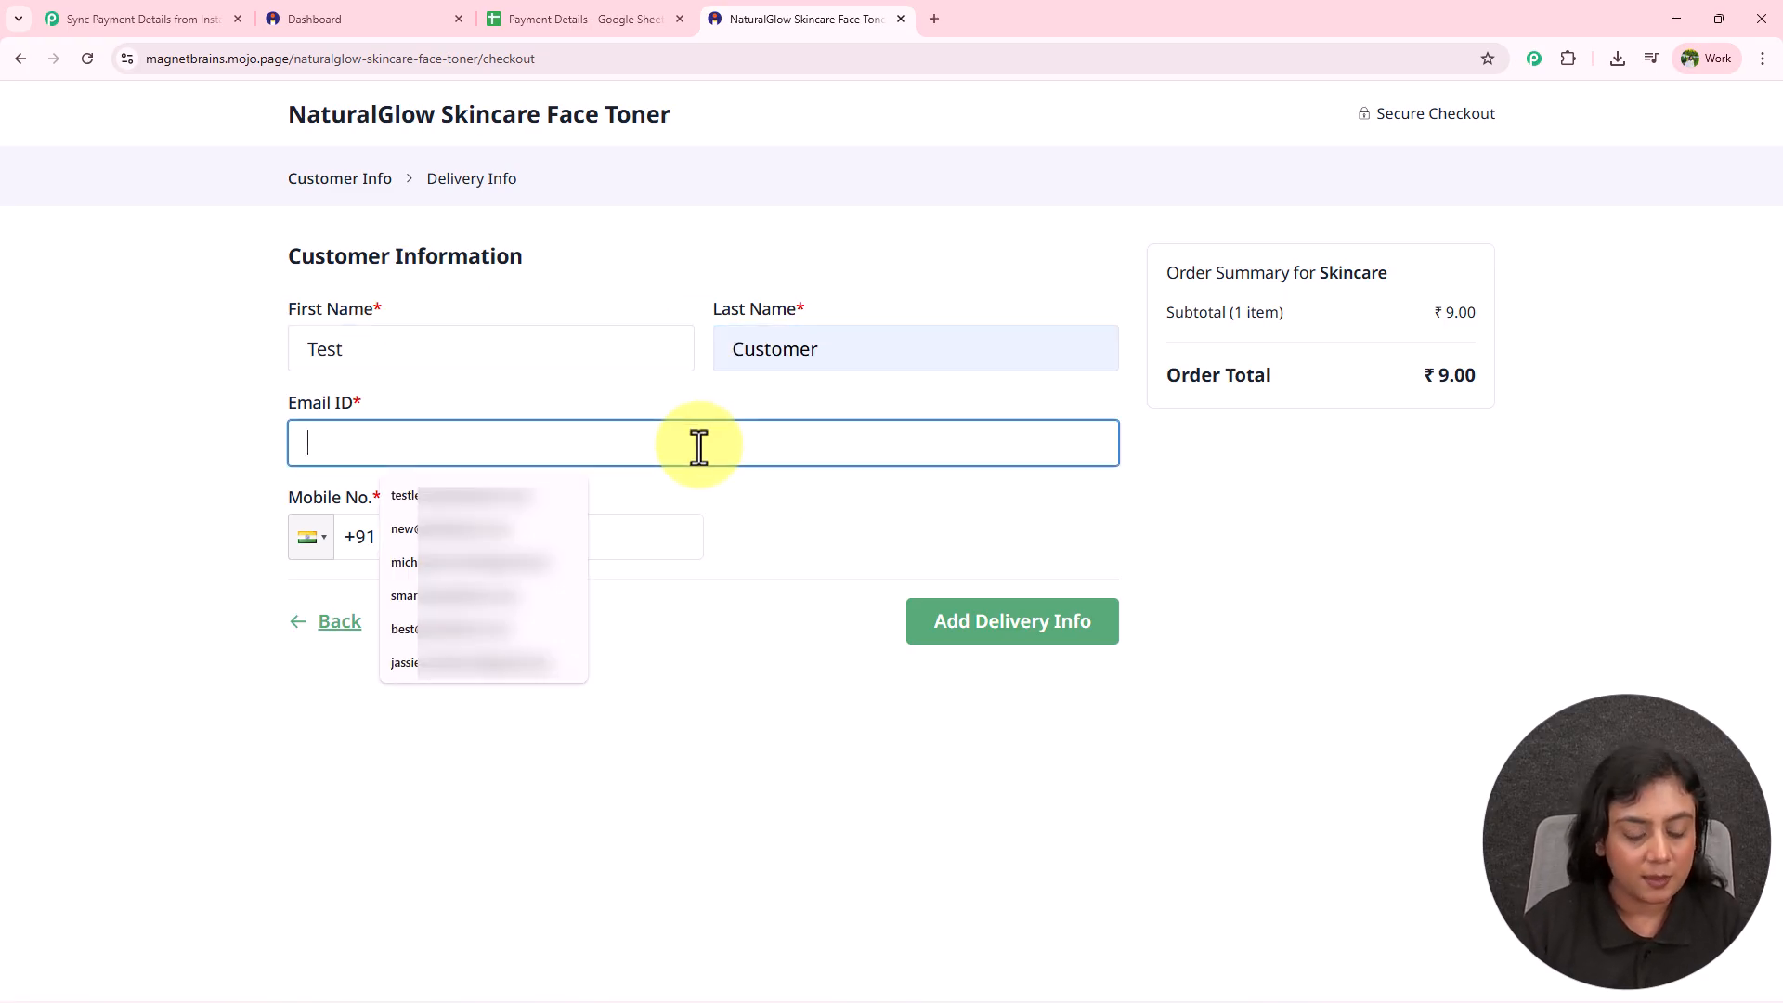
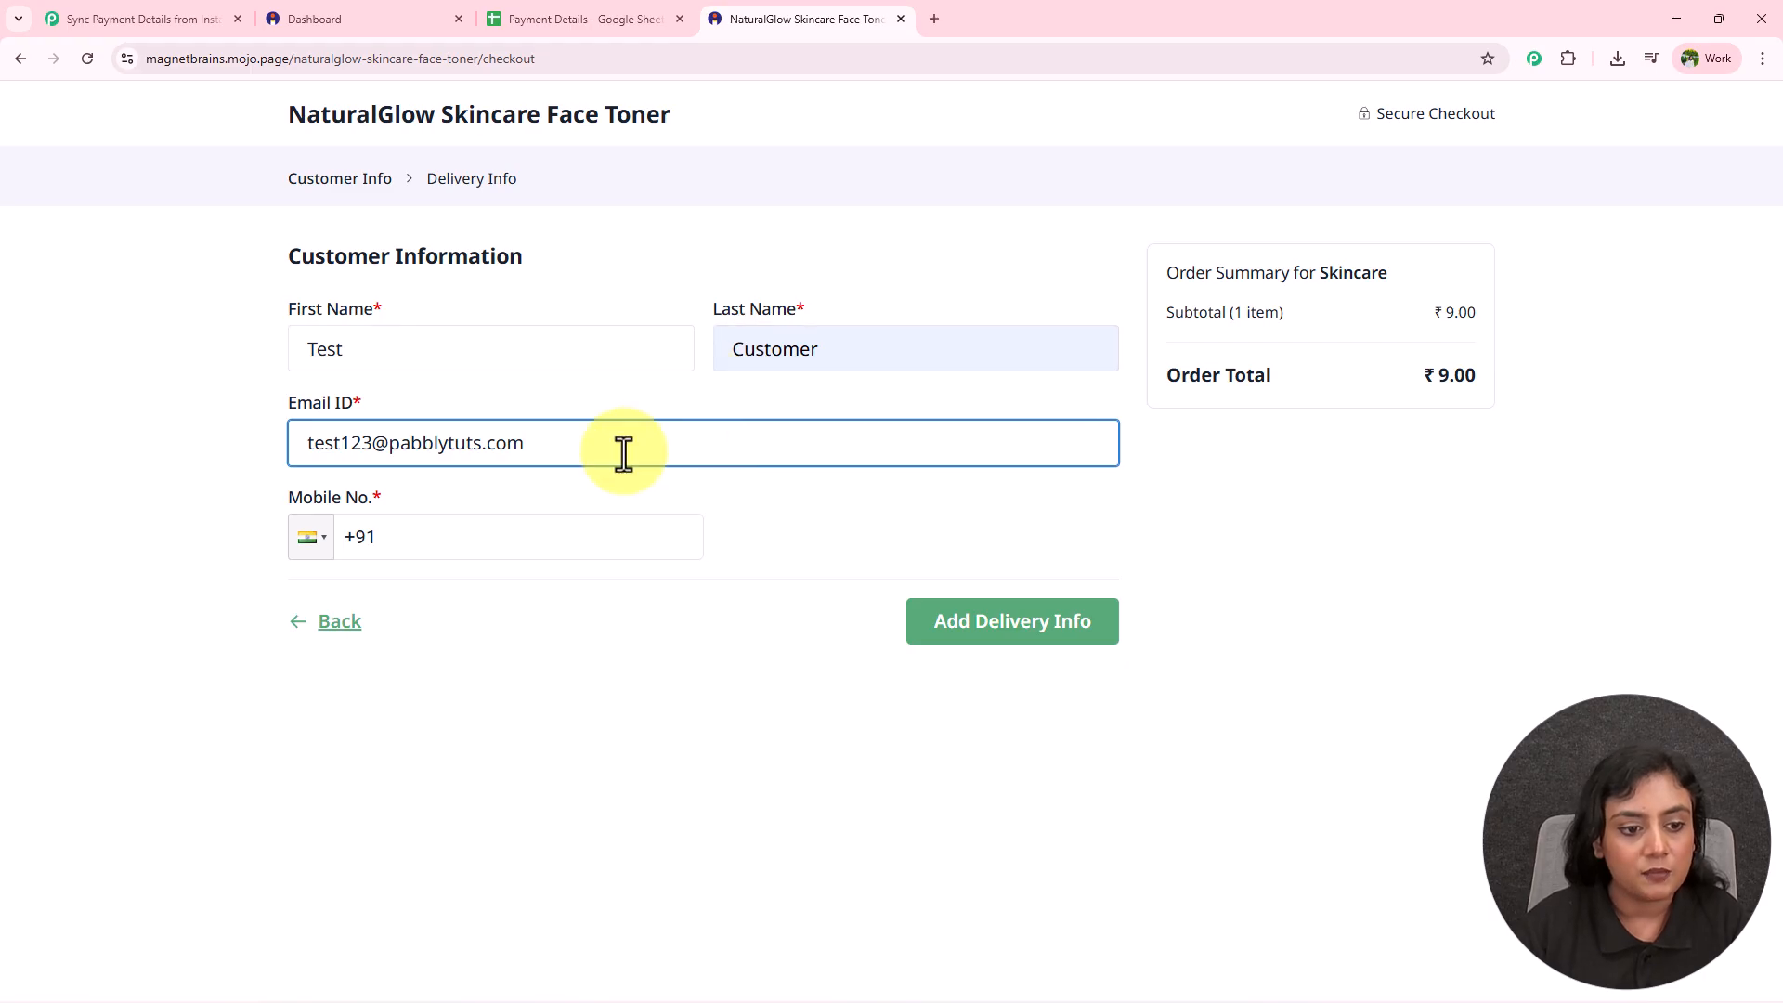
click(542, 534)
text(71111-11111)
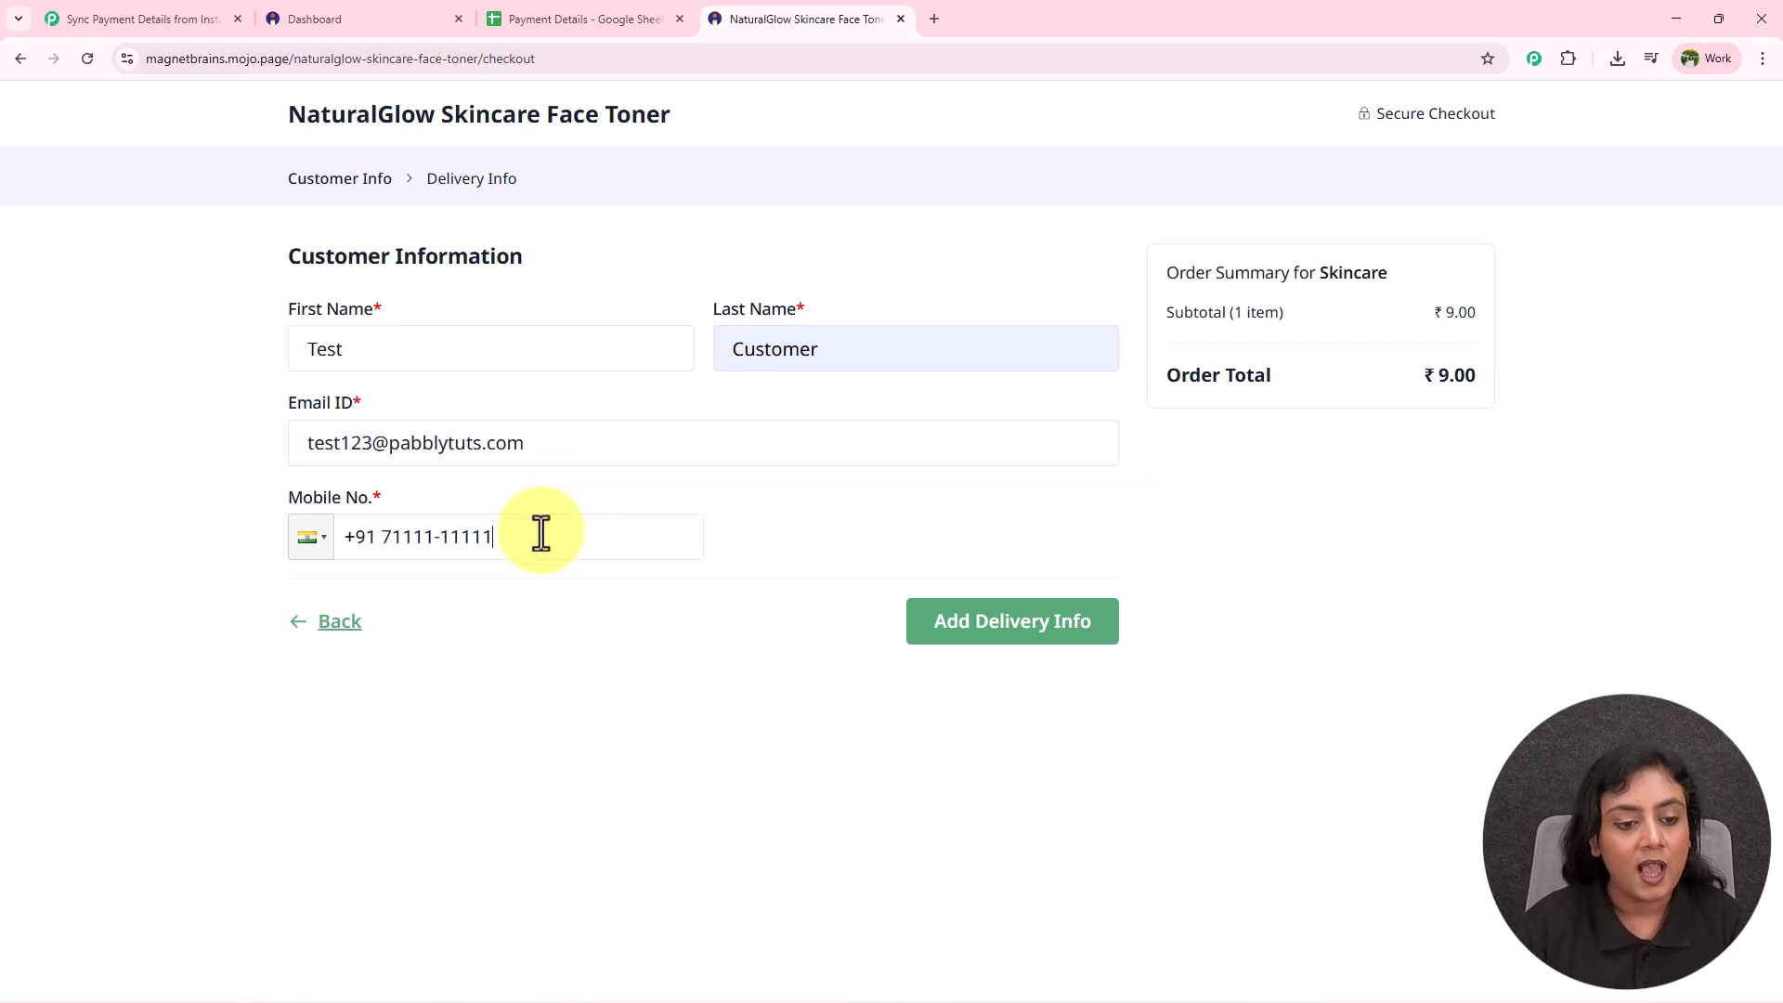
click(1072, 641)
Enter a shipping address in Indore, Madhya Pradesh with the suggested pincode, and pay ₹9 via Scan & Pay.
click(653, 352)
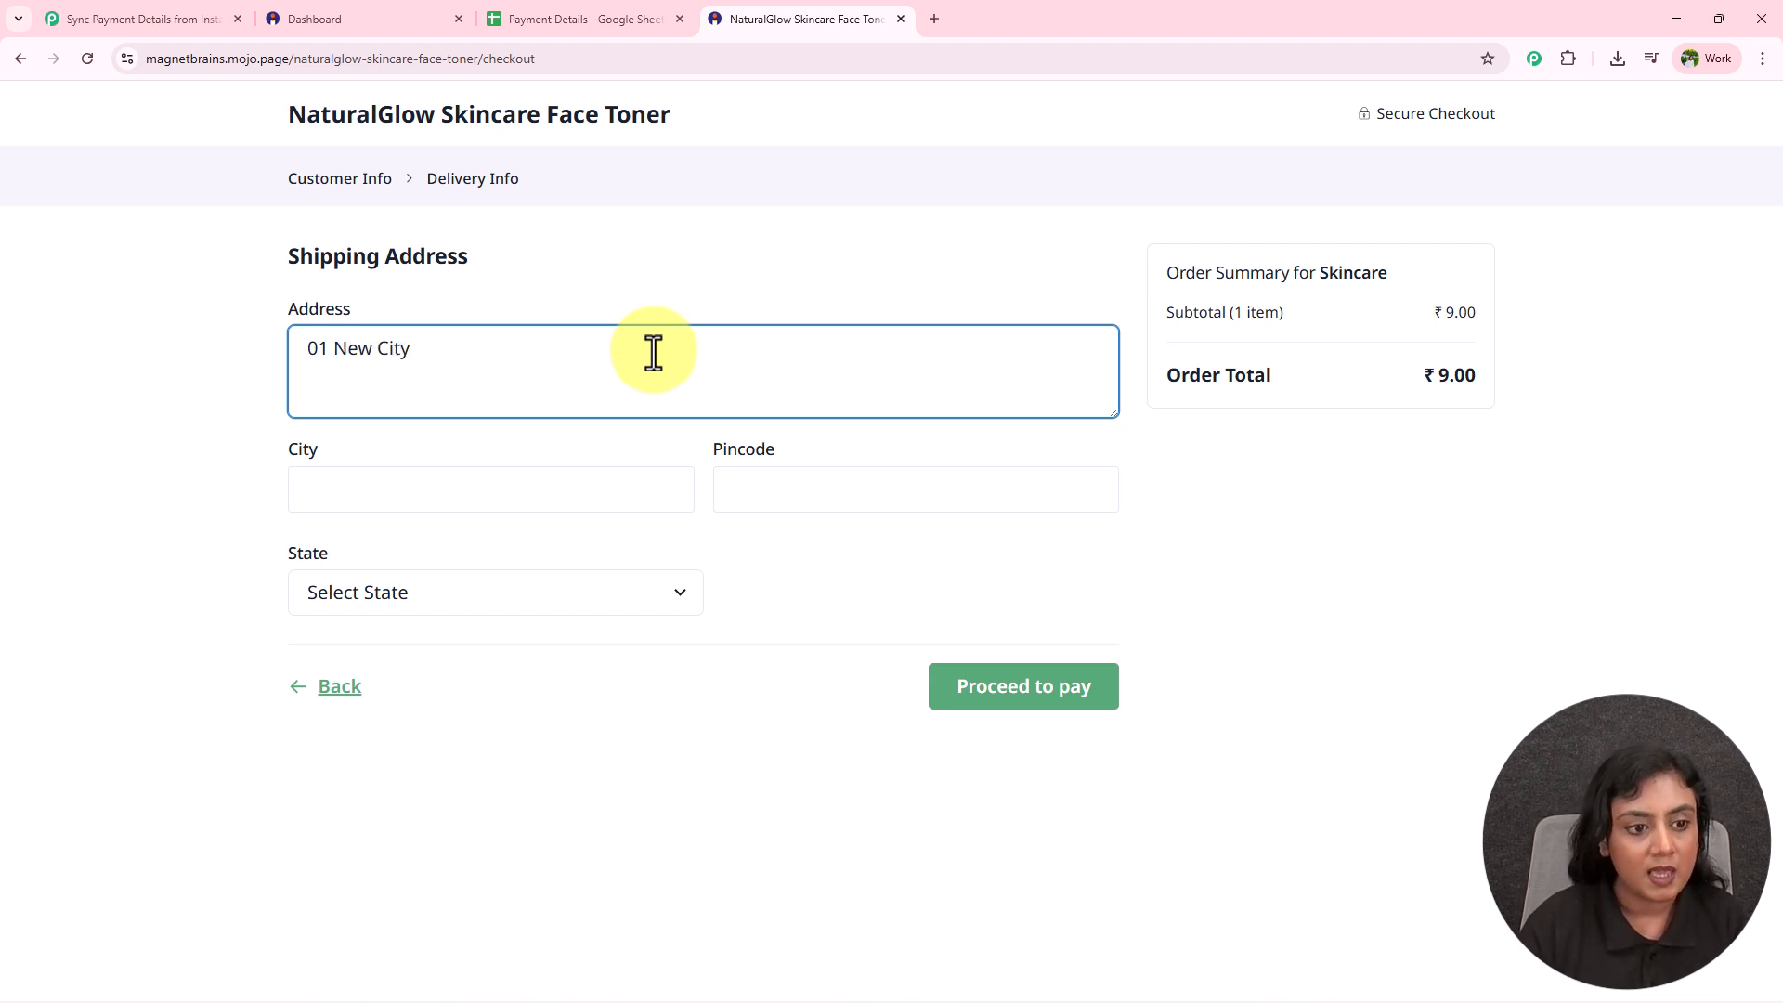
click(576, 490)
click(420, 573)
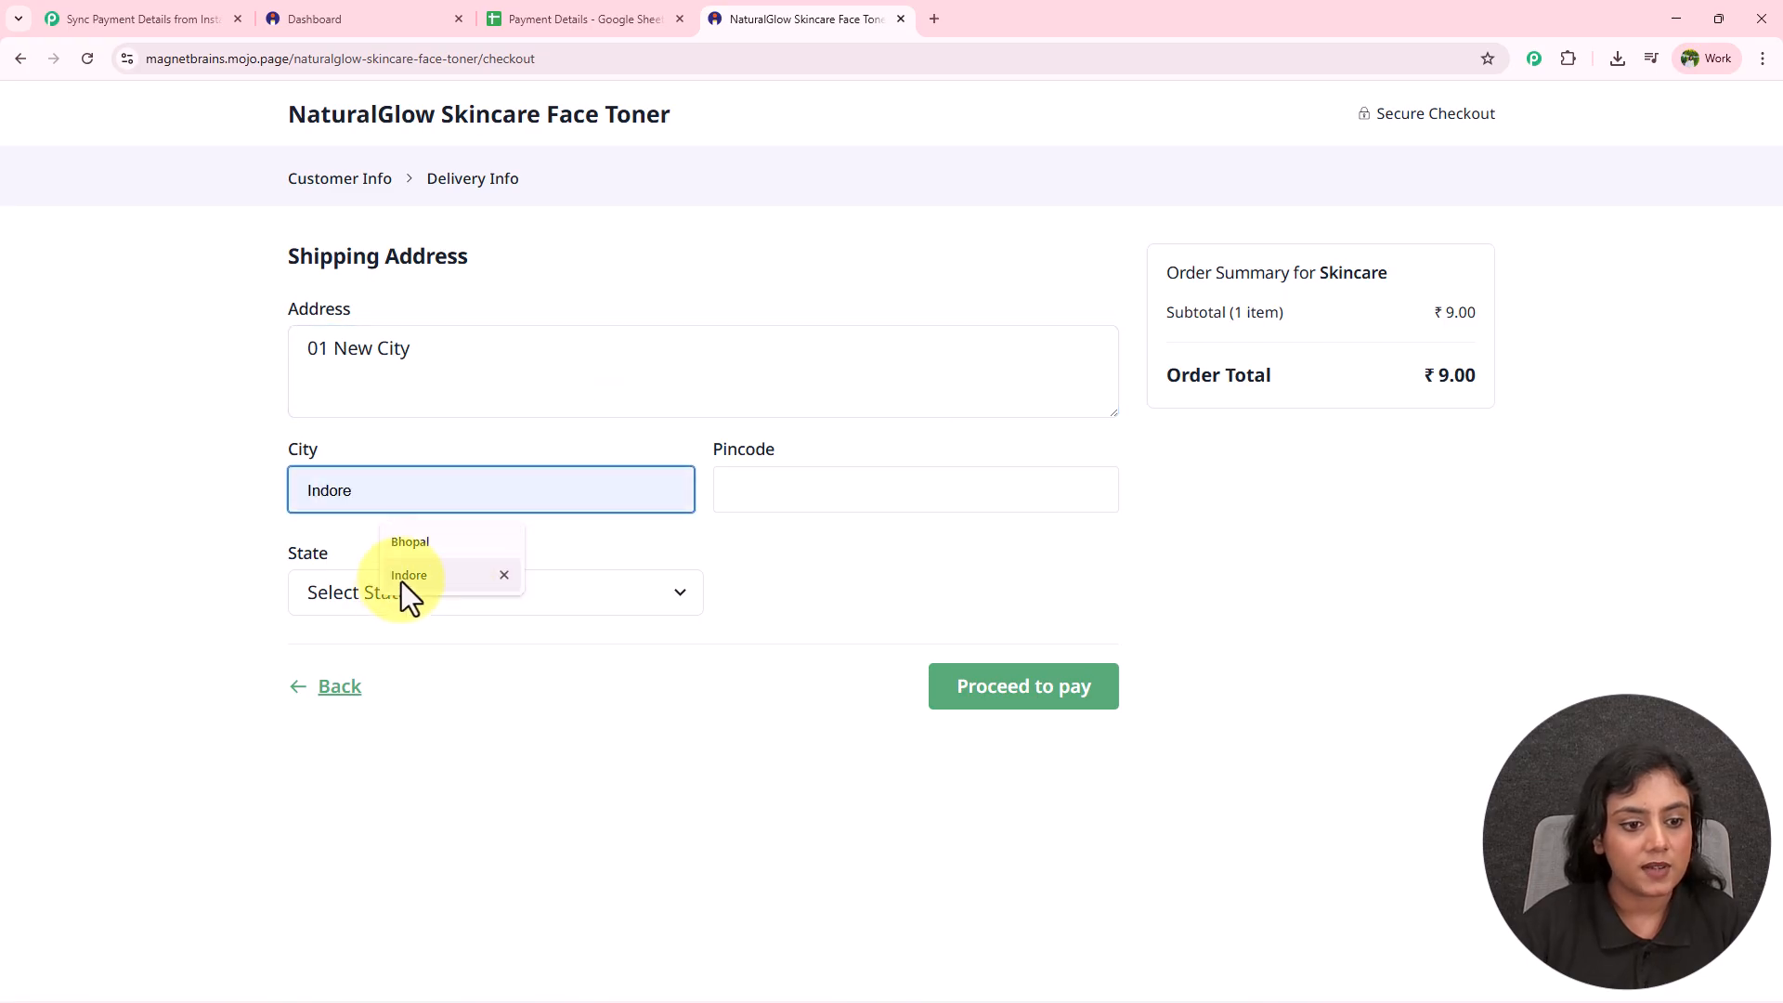
click(850, 479)
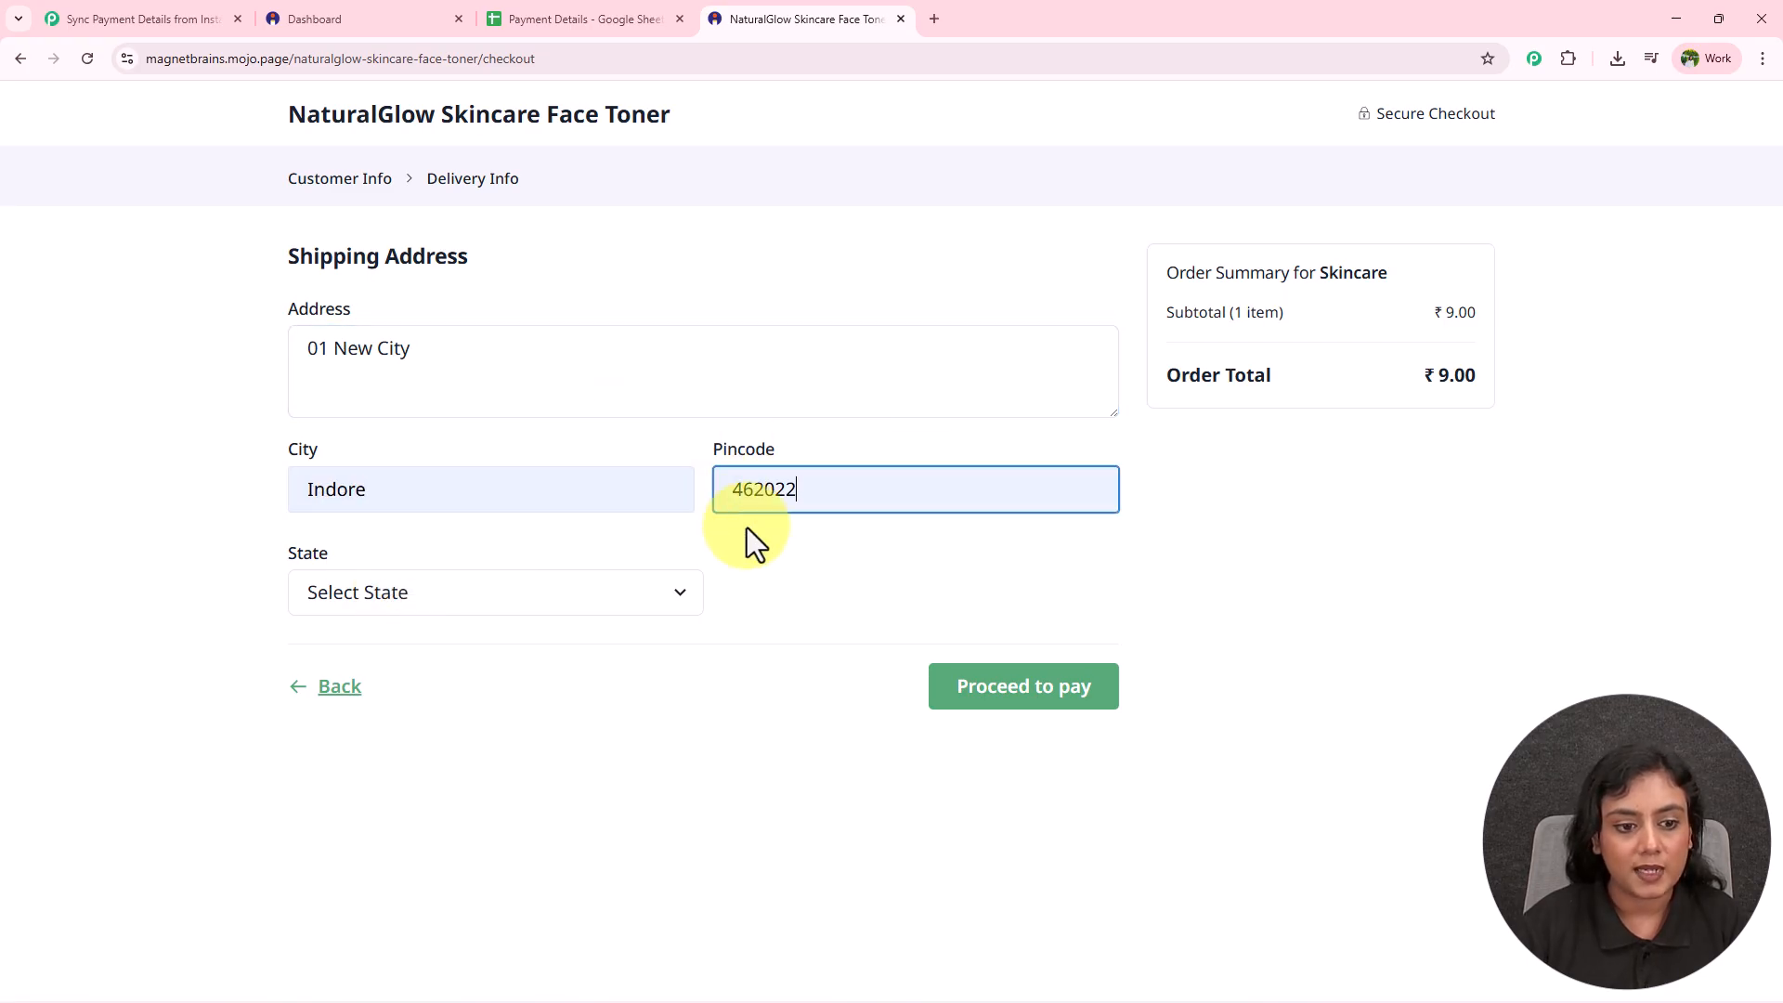
click(409, 589)
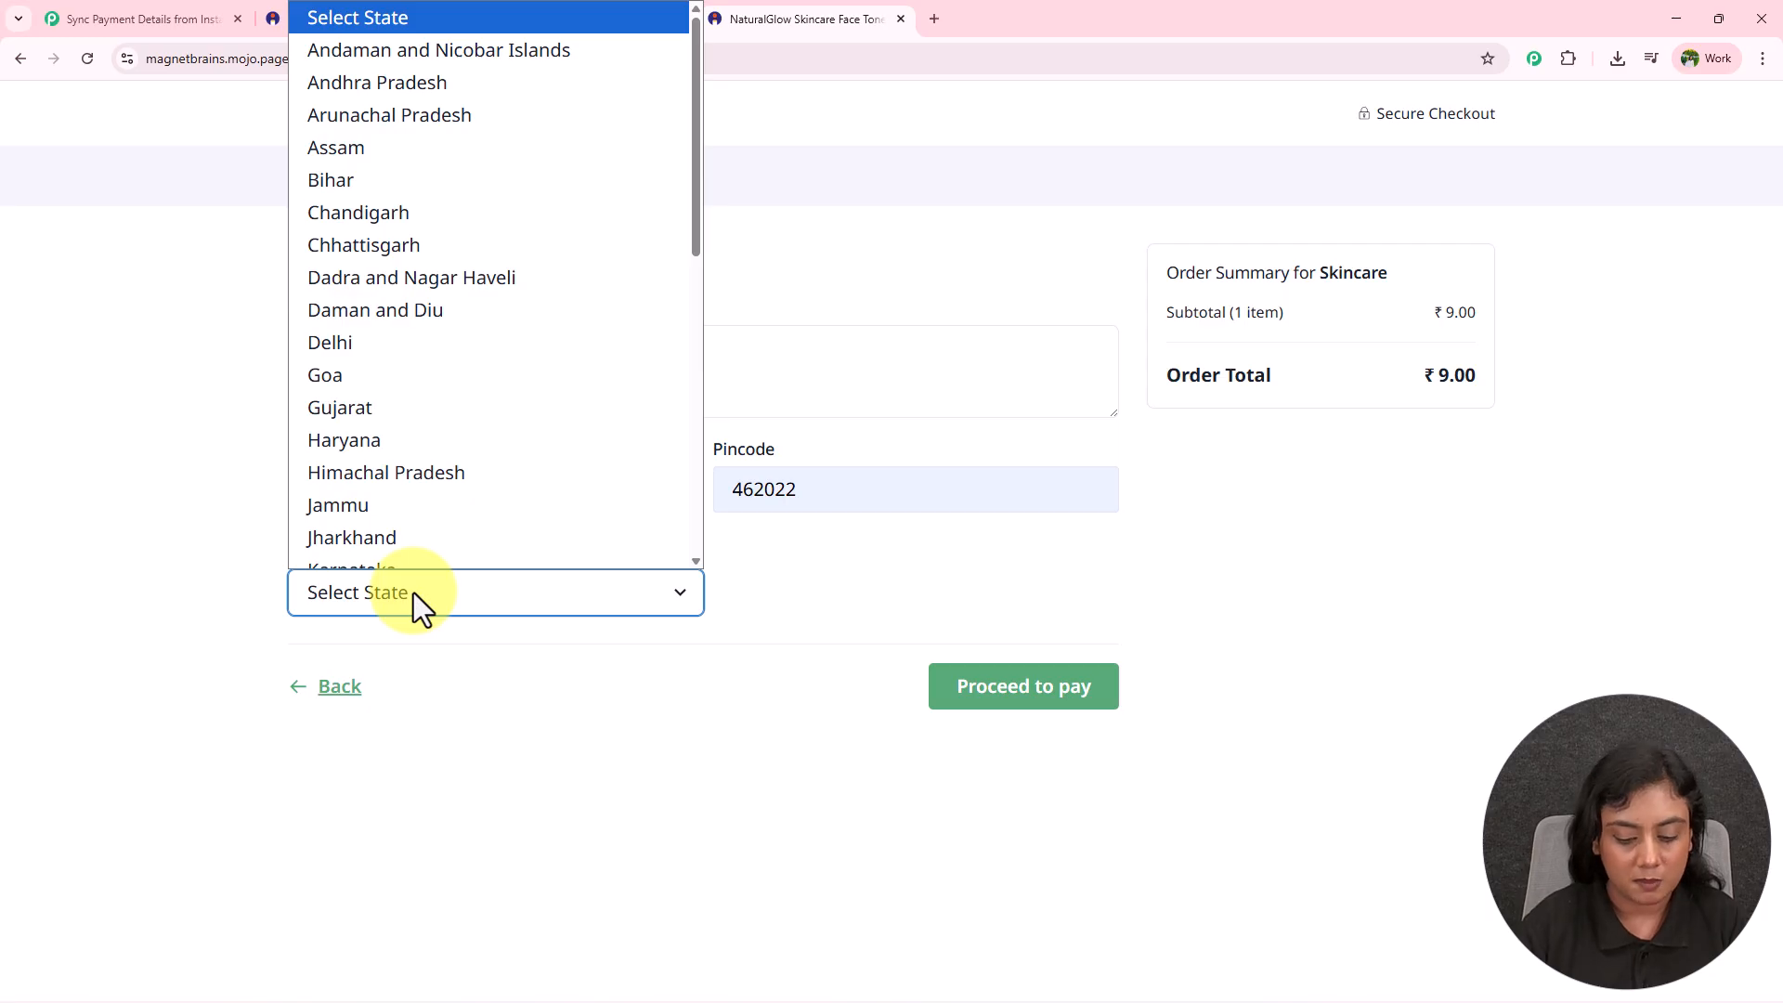
key(m)
click(390, 556)
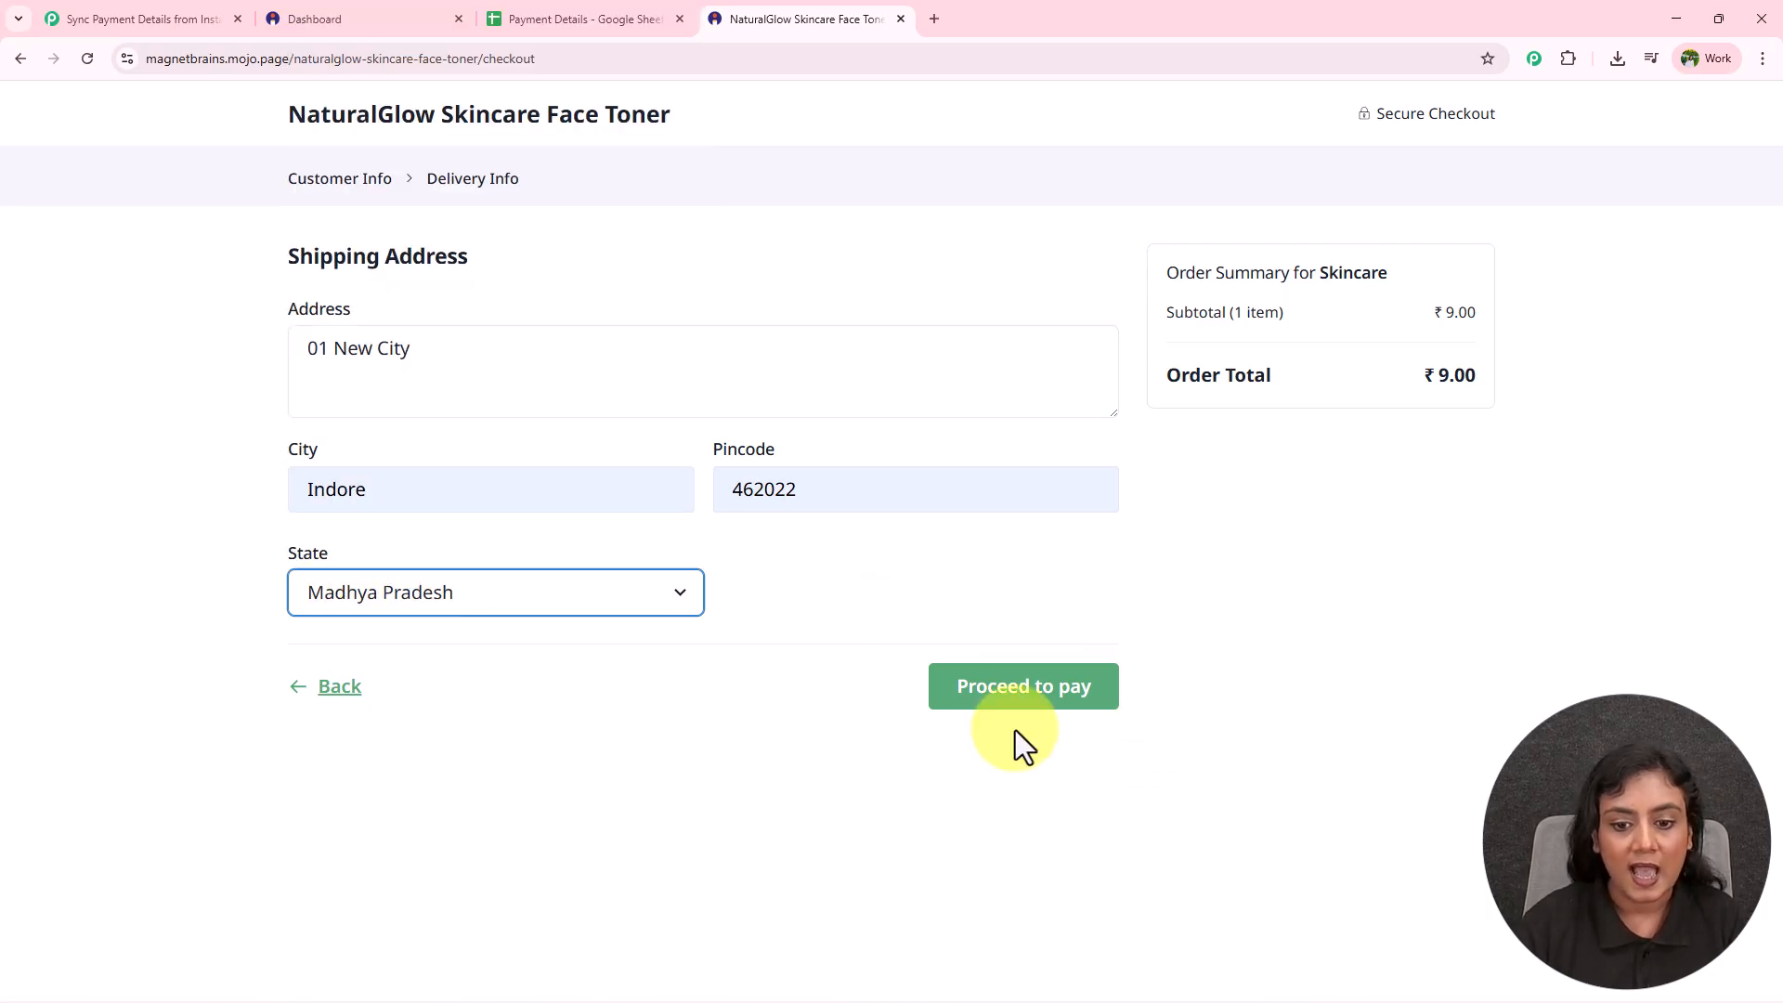
click(1029, 704)
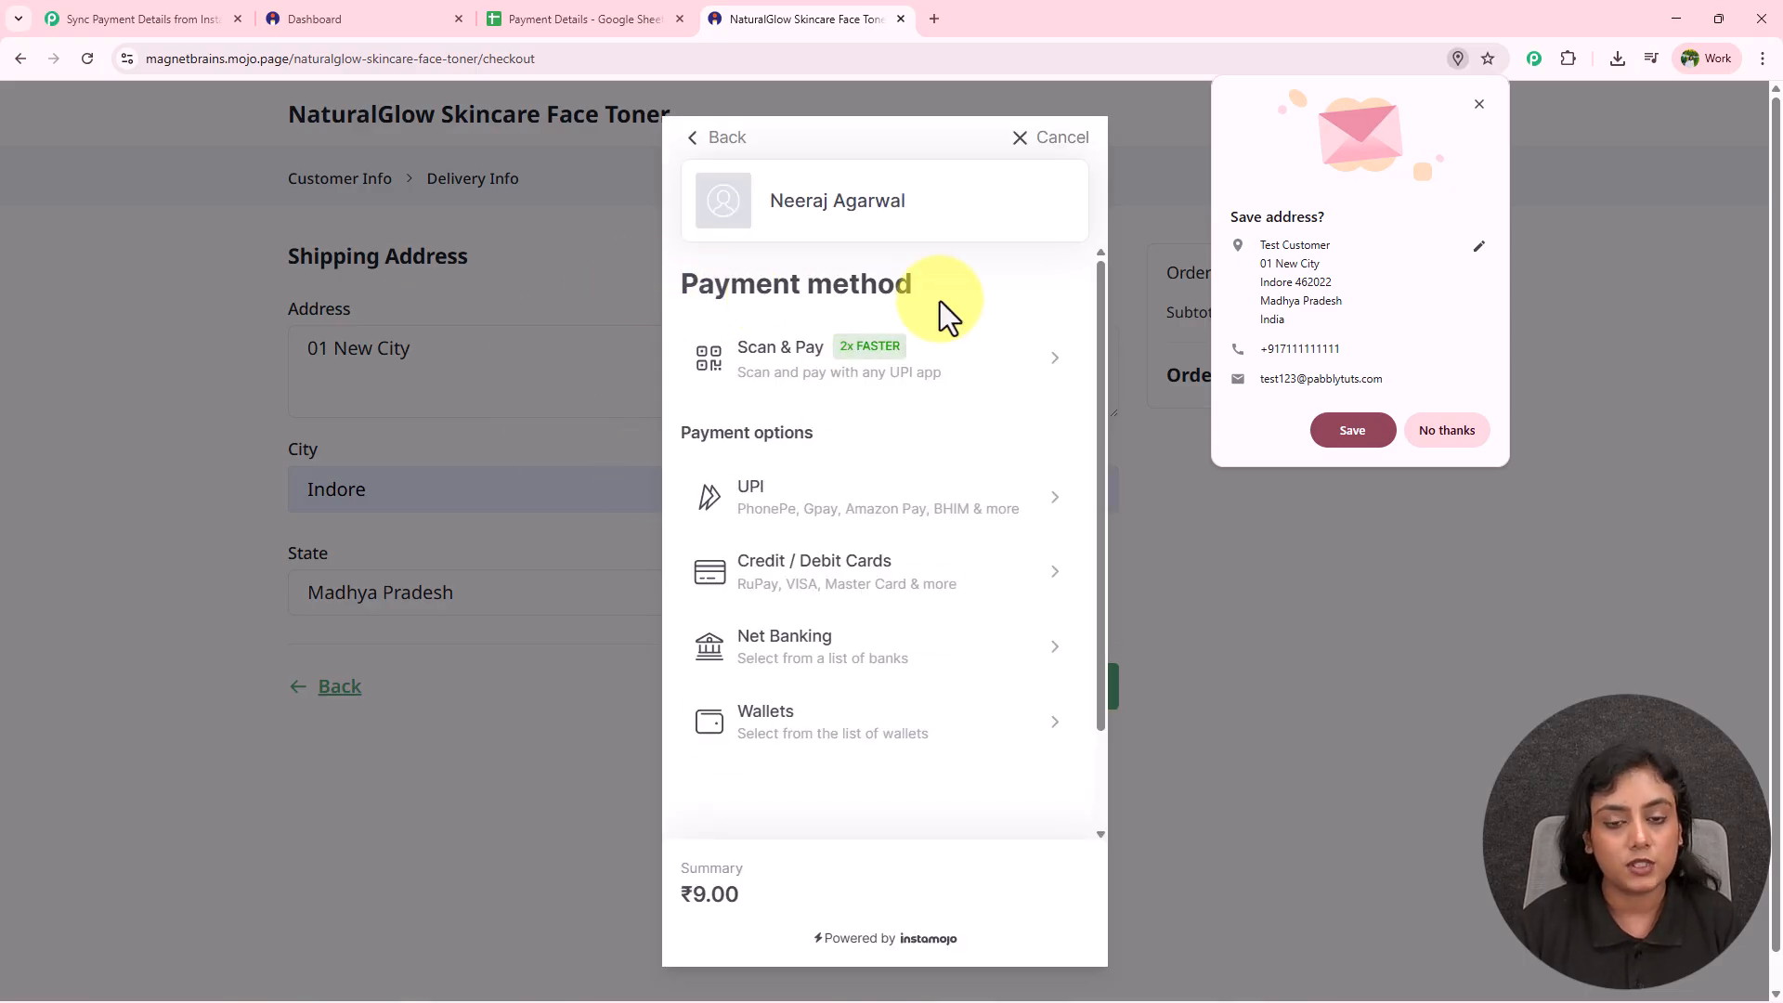
click(938, 376)
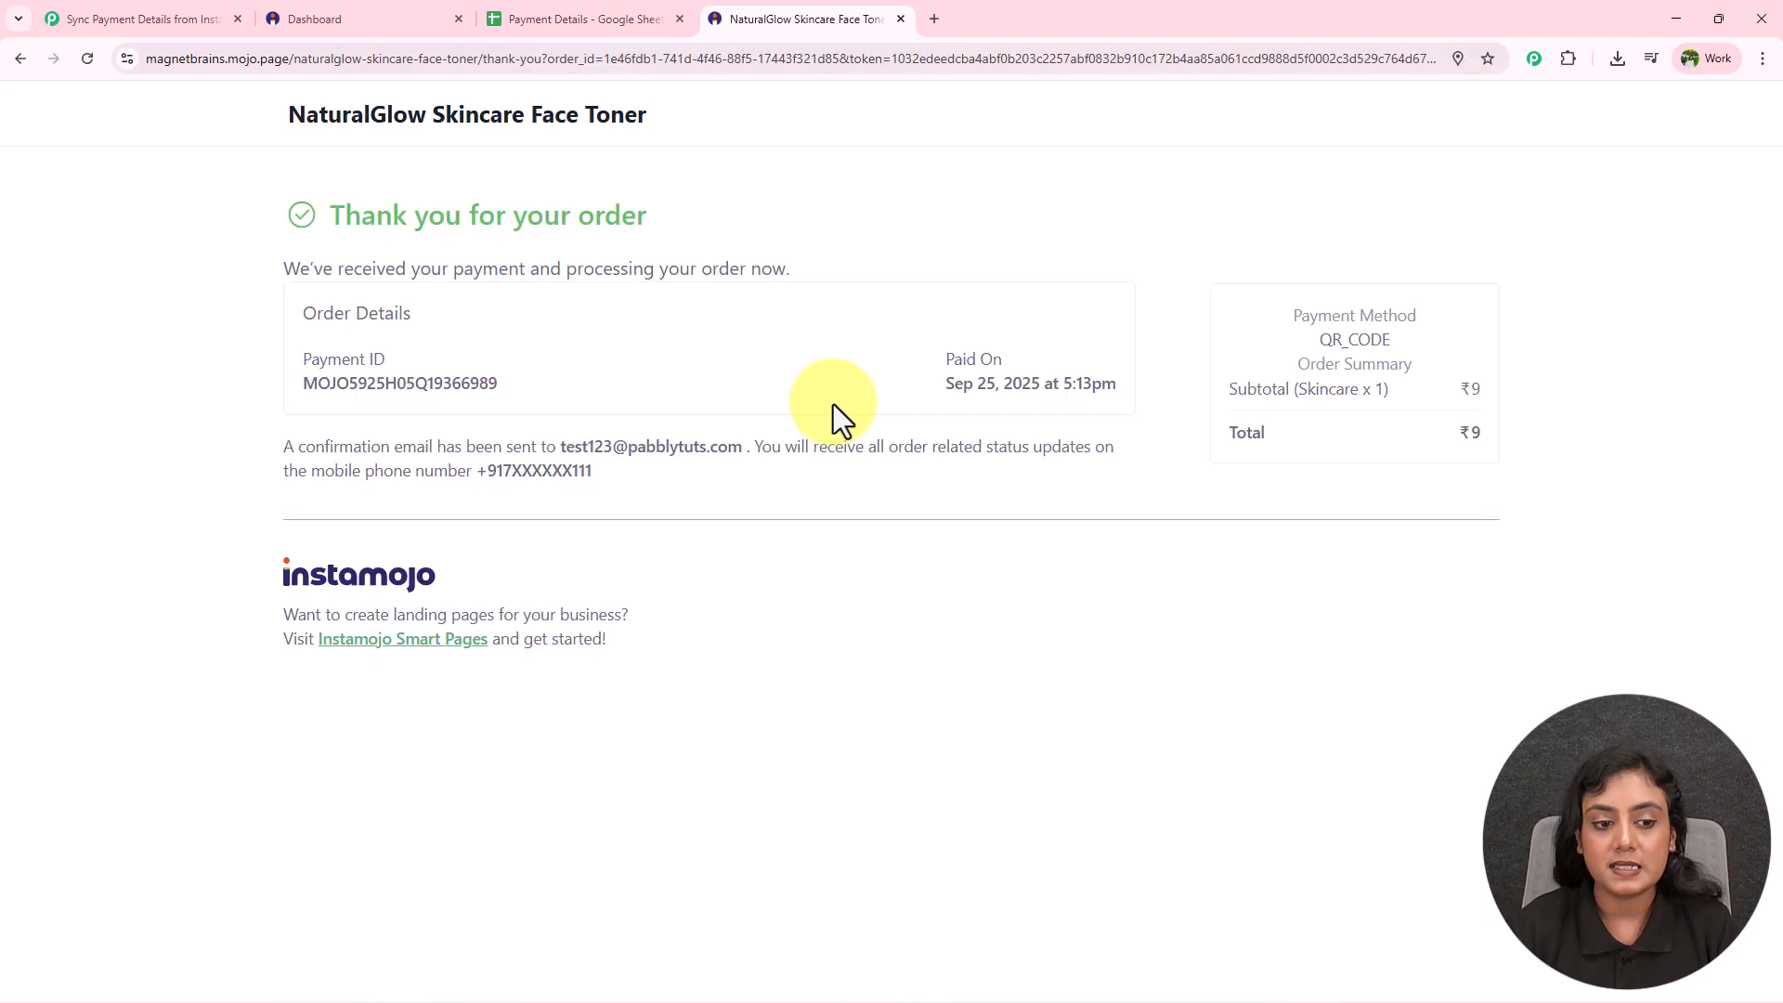
In the Payment Details sheet, check new row 3's Payment ID, customer name and phone number.
click(608, 9)
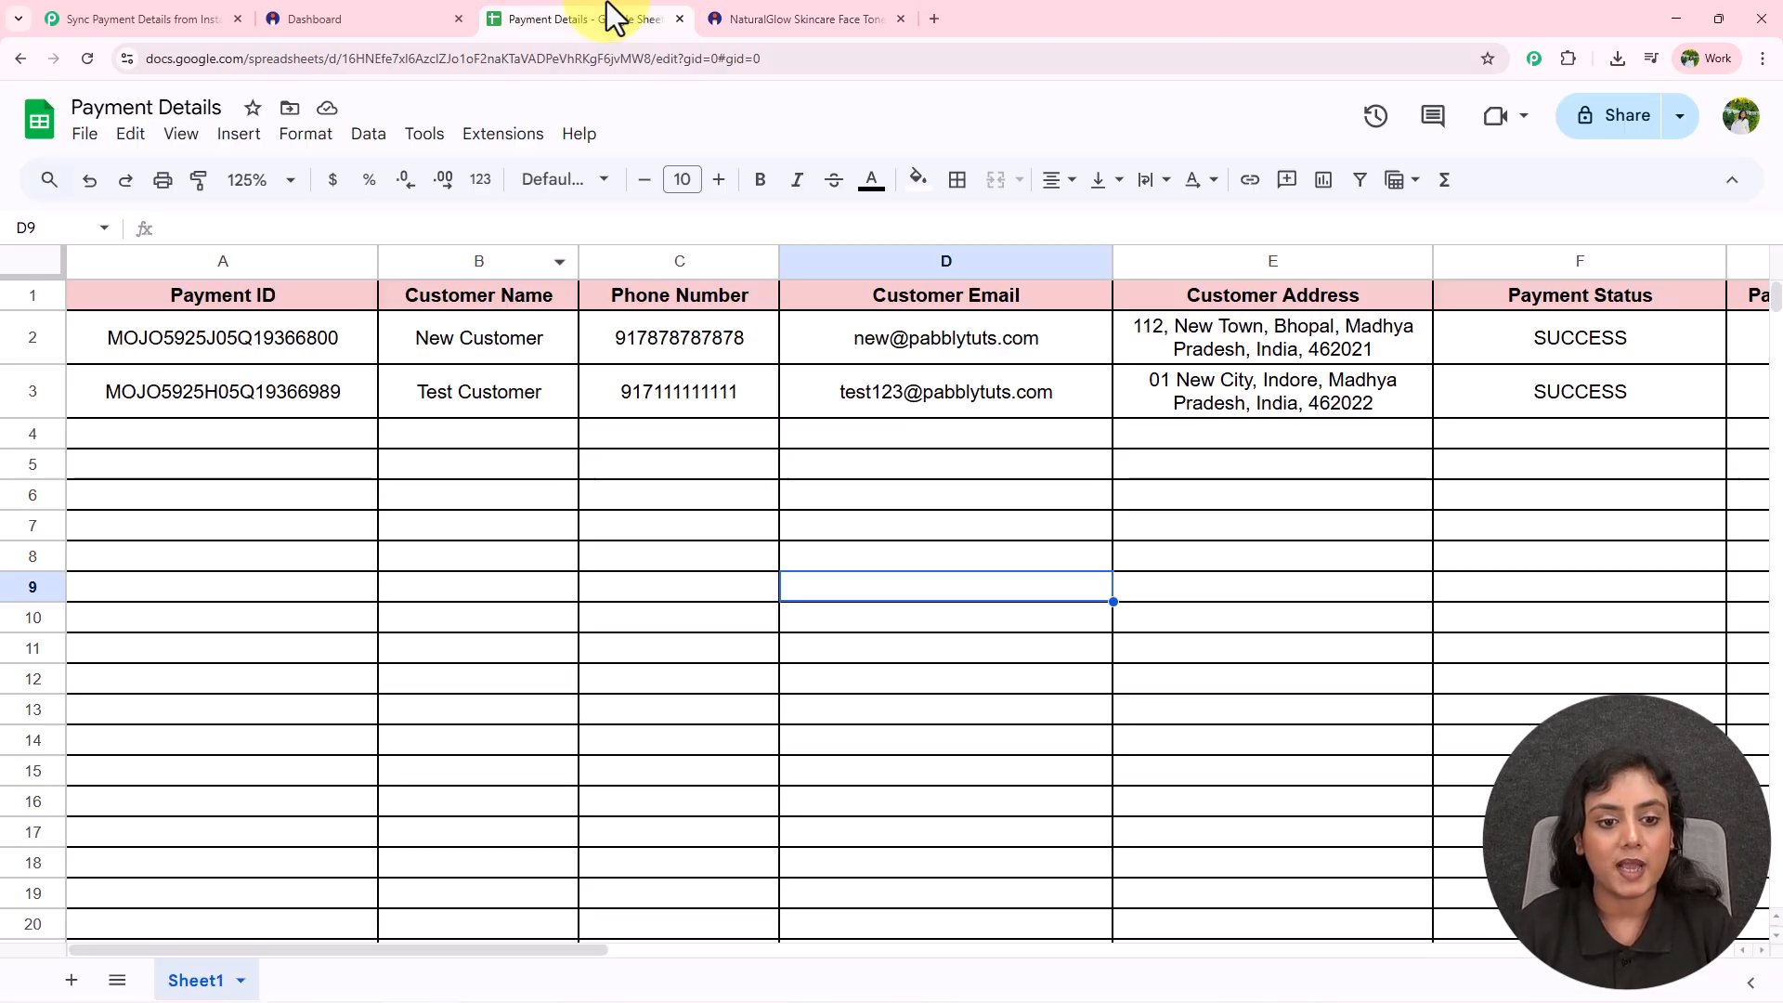
drag(279, 405, 1518, 371)
click(1224, 518)
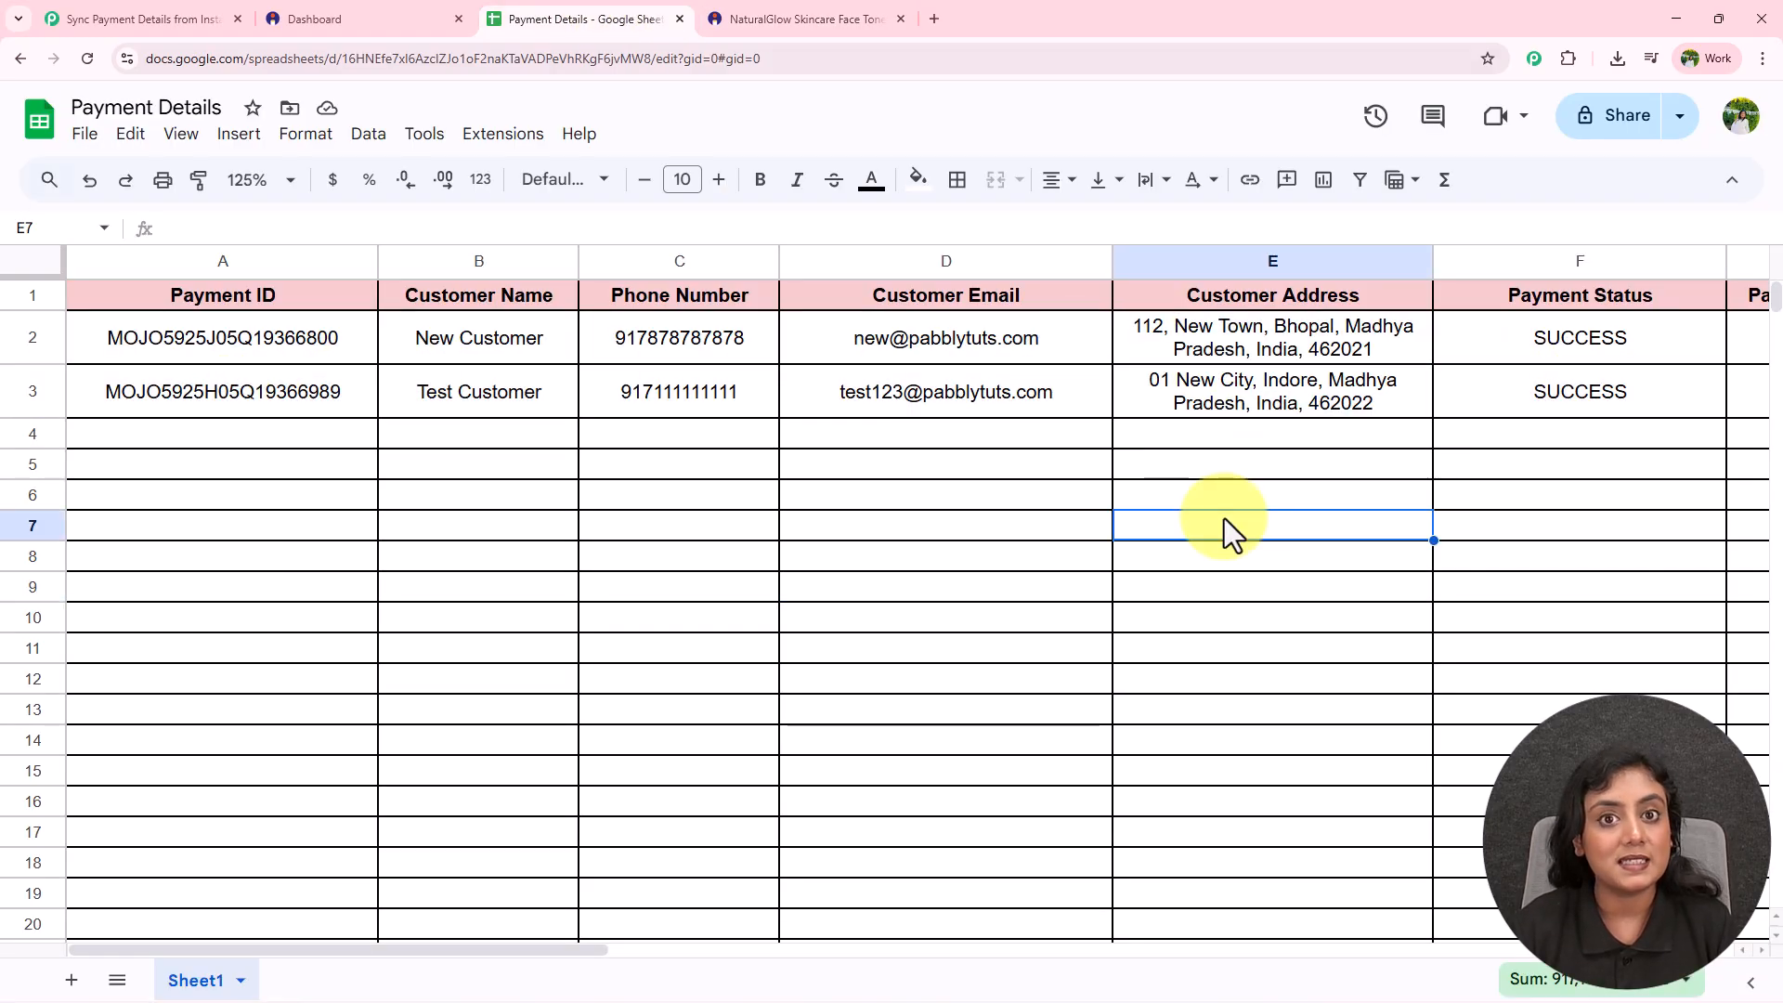
click(247, 398)
click(531, 394)
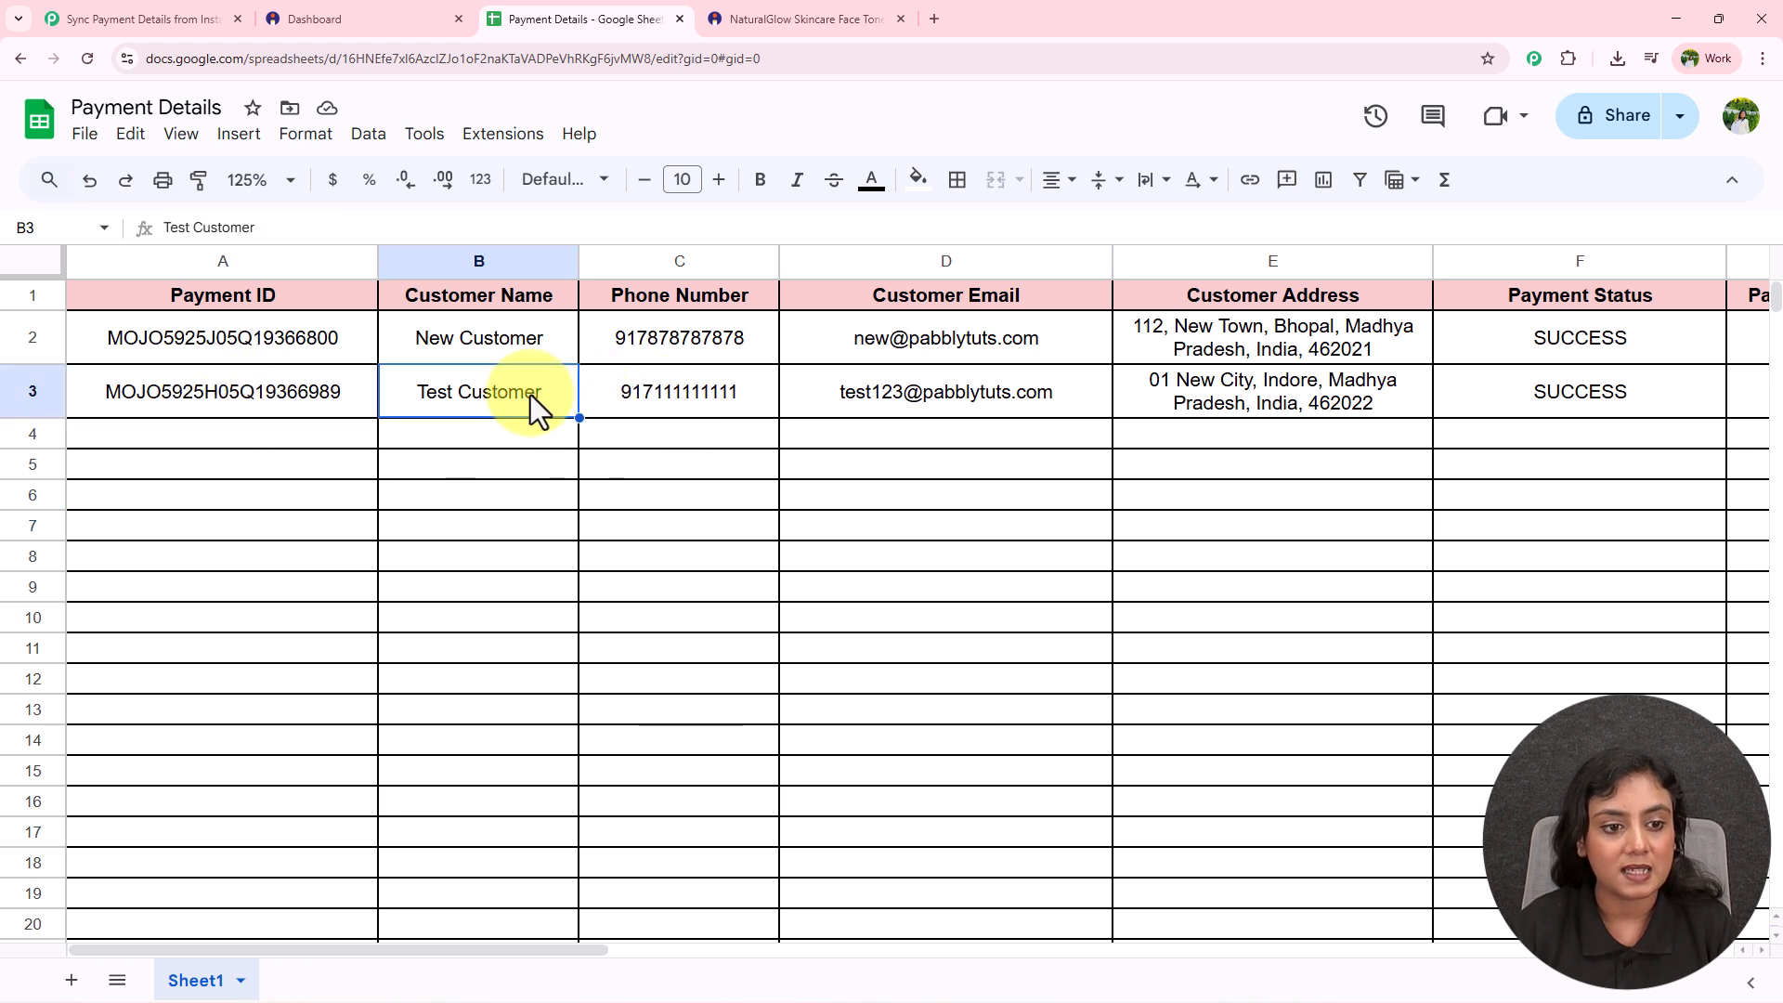
click(700, 396)
Check row 3's e-mail, address and ₹9.00 payment amount, then return to the Pabbly workflow.
click(956, 393)
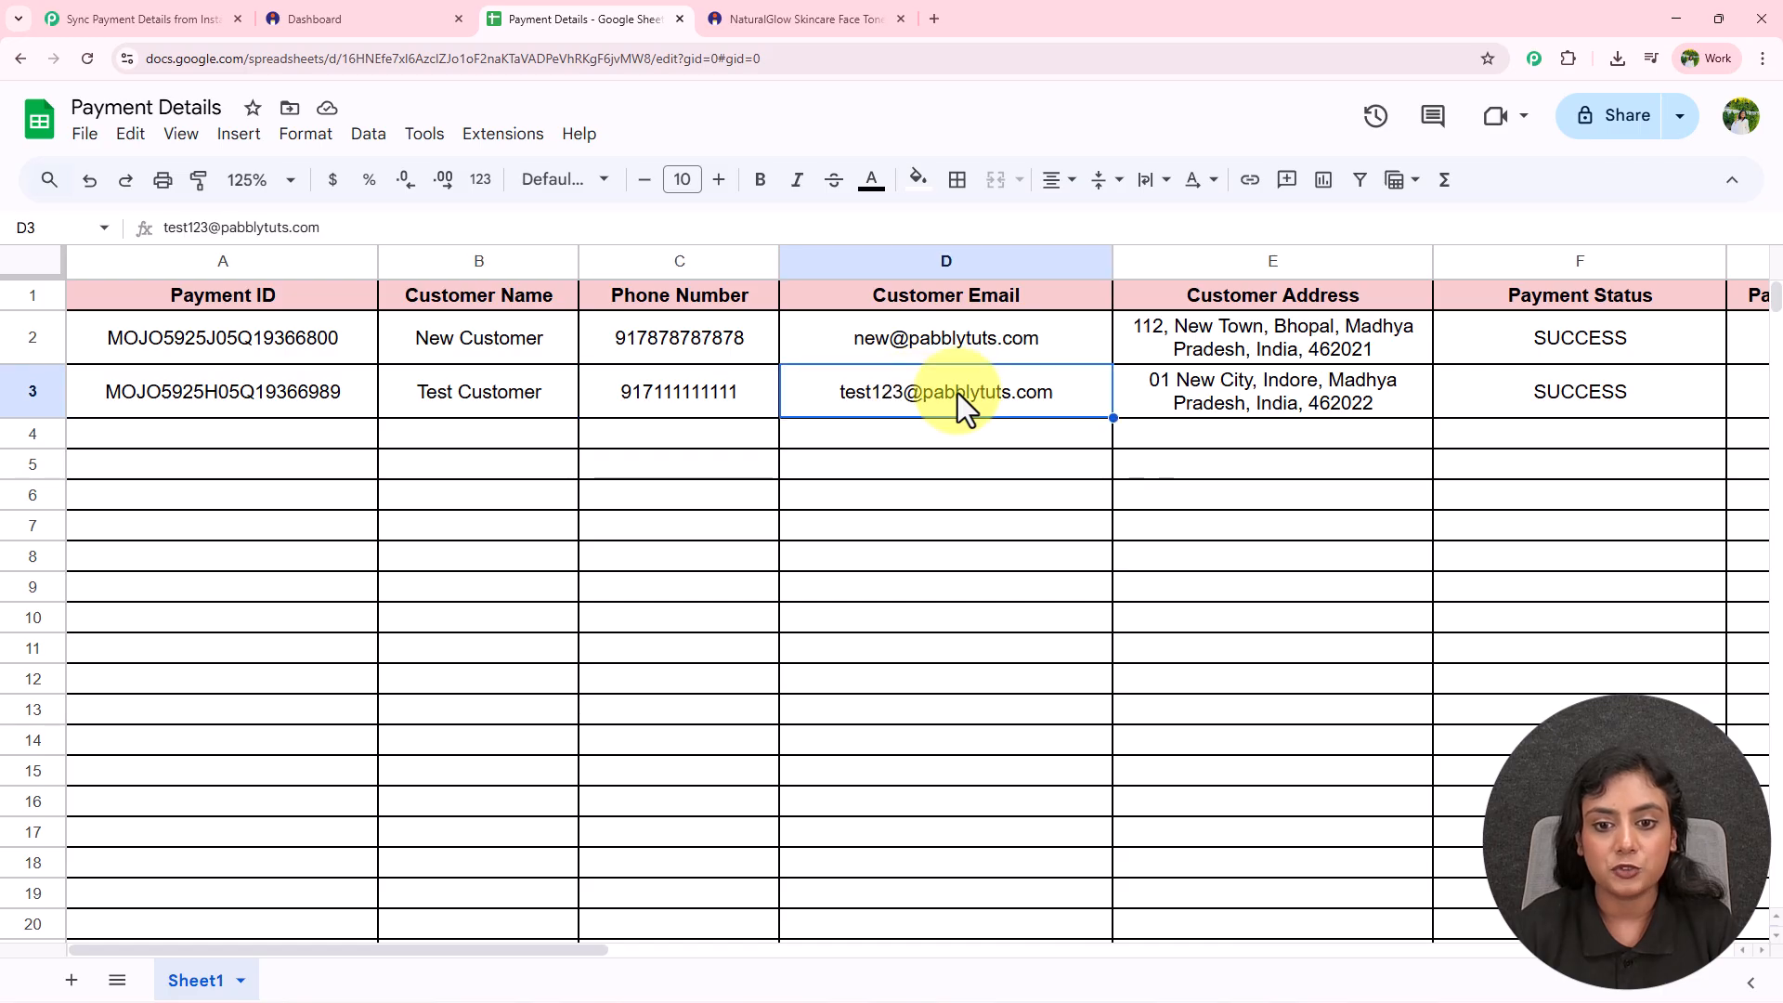
key(Right)
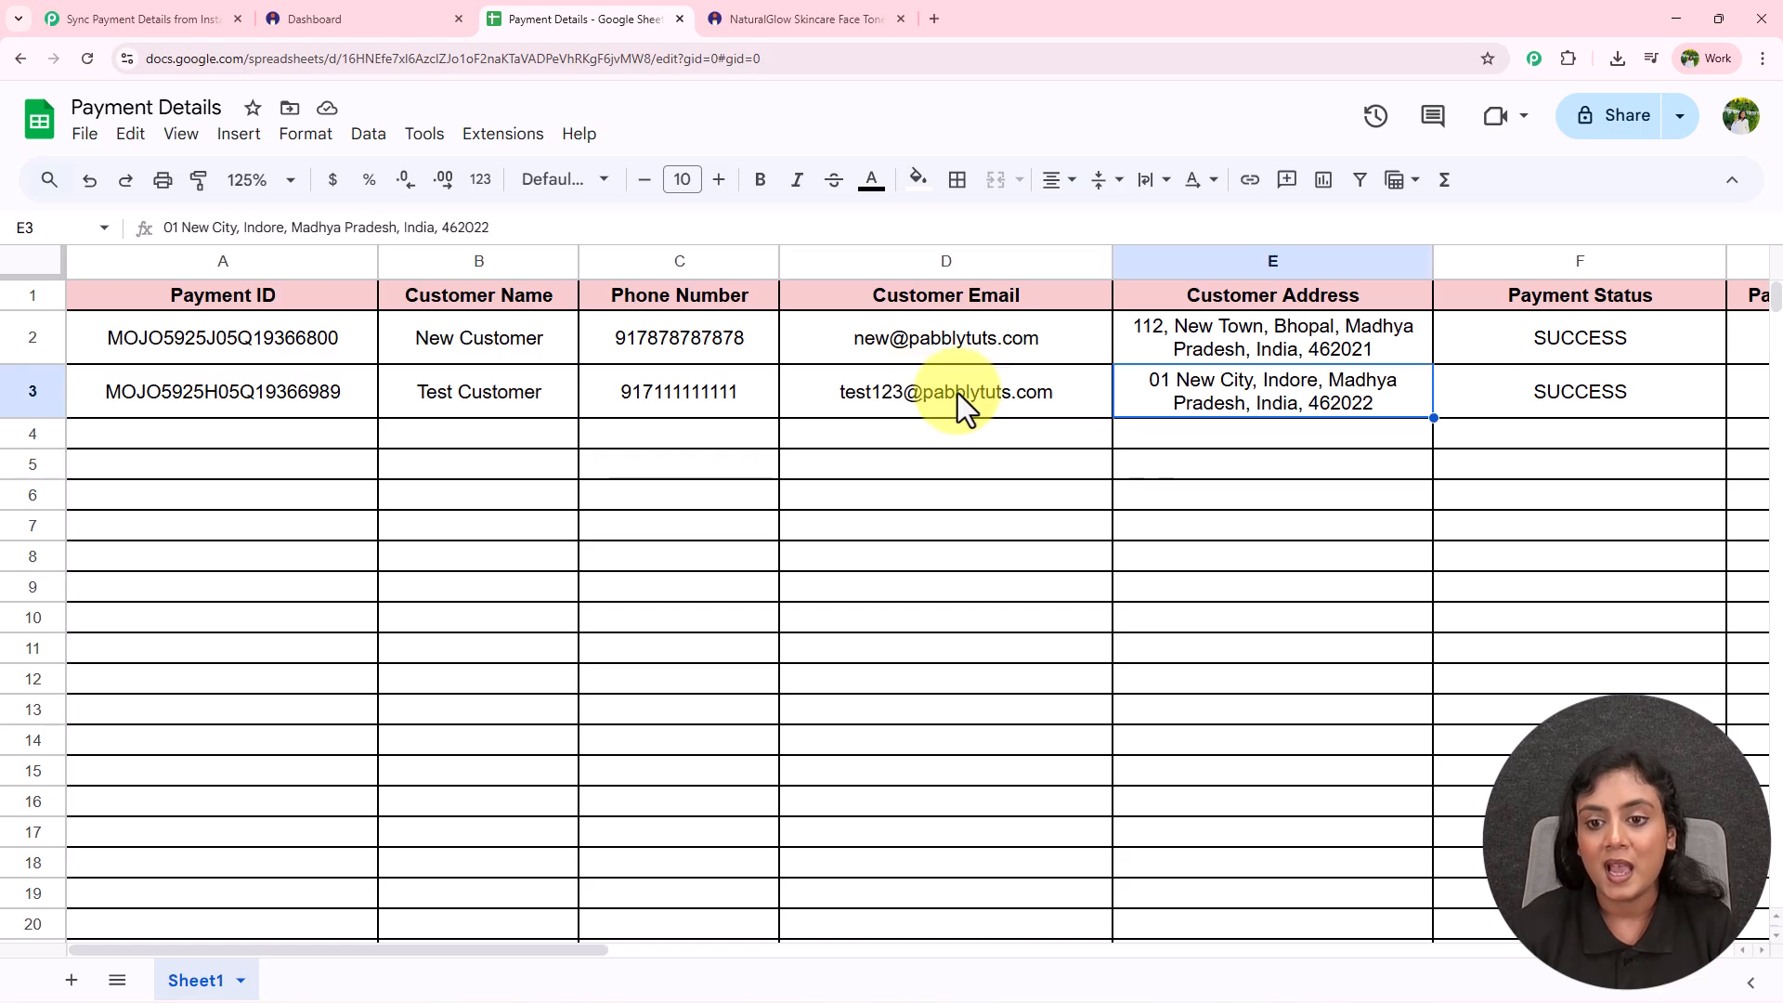
key(Right)
key(Right)
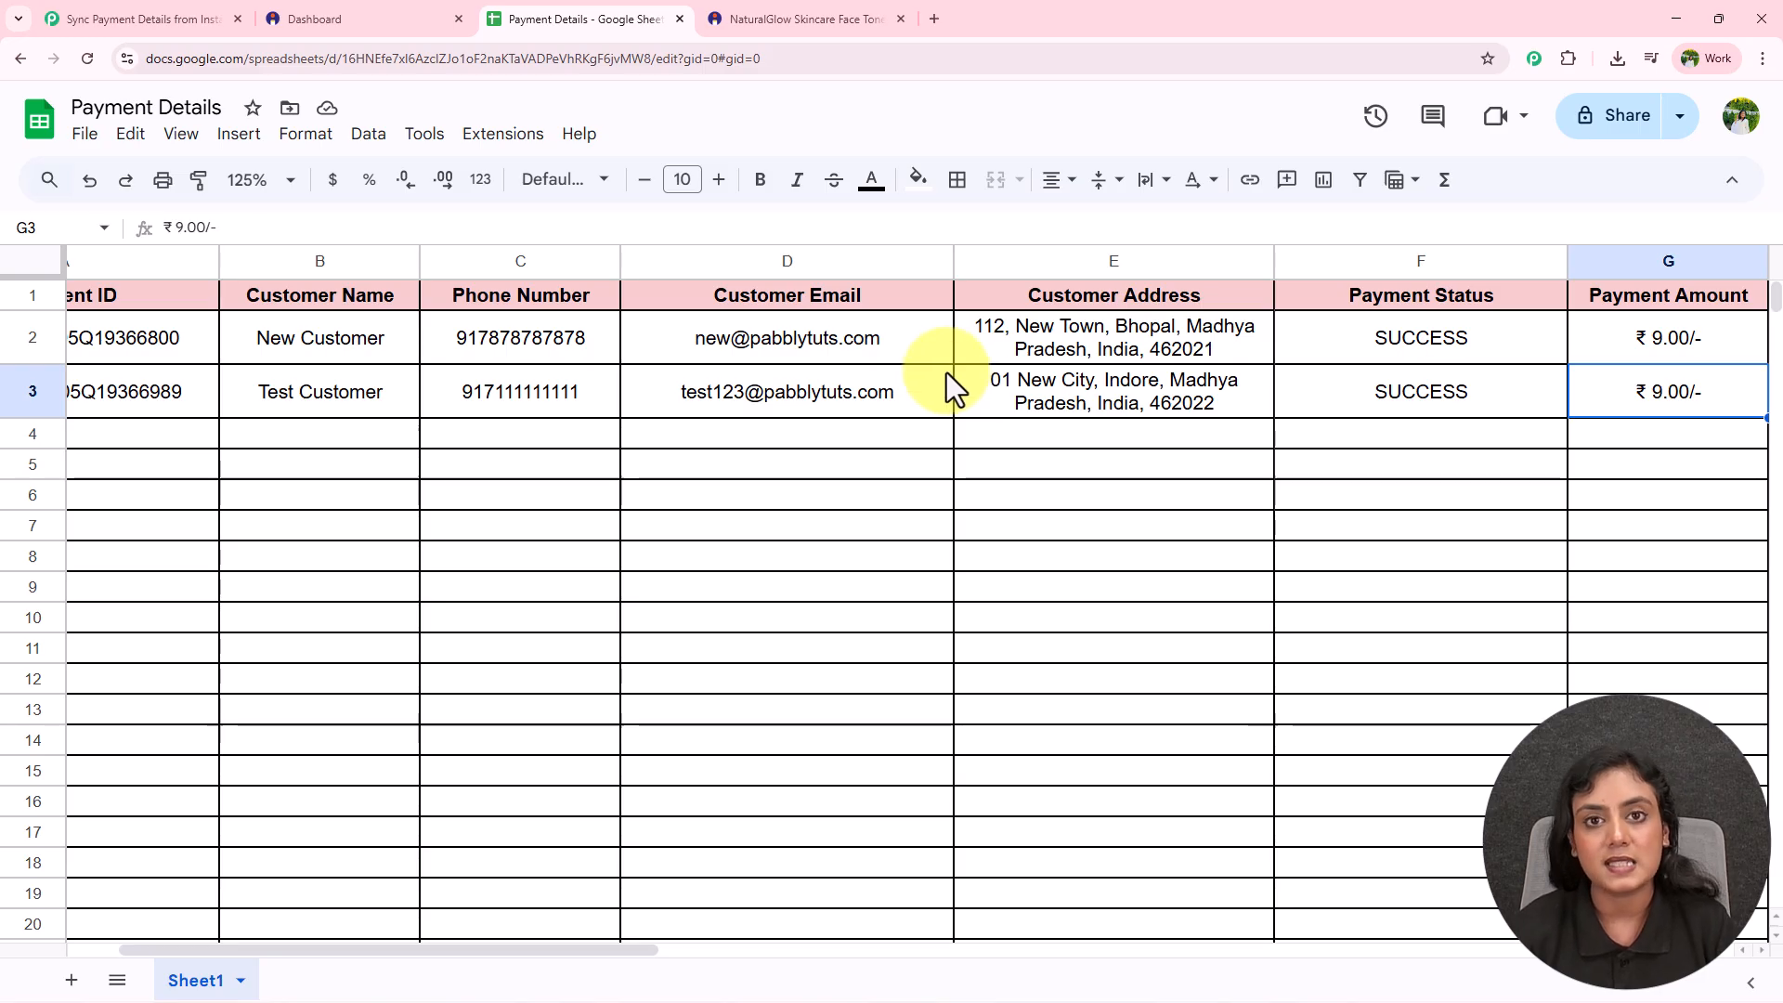
drag(88, 390, 1585, 396)
click(1293, 487)
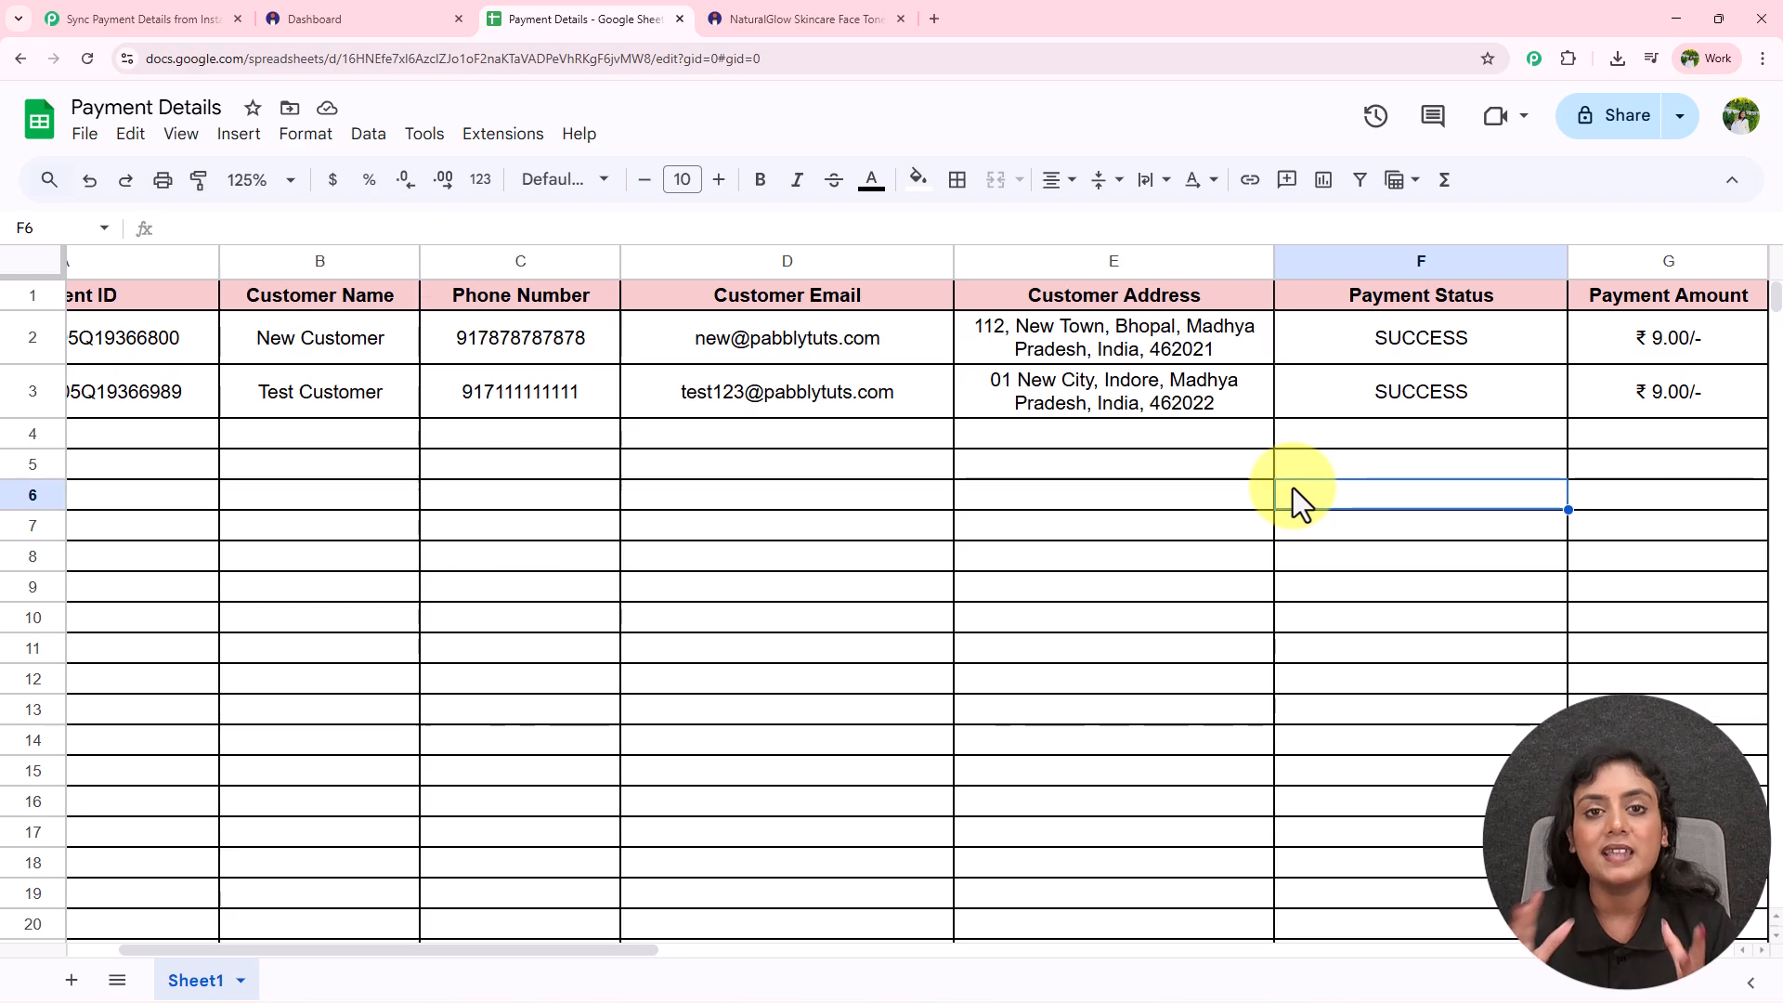
click(87, 18)
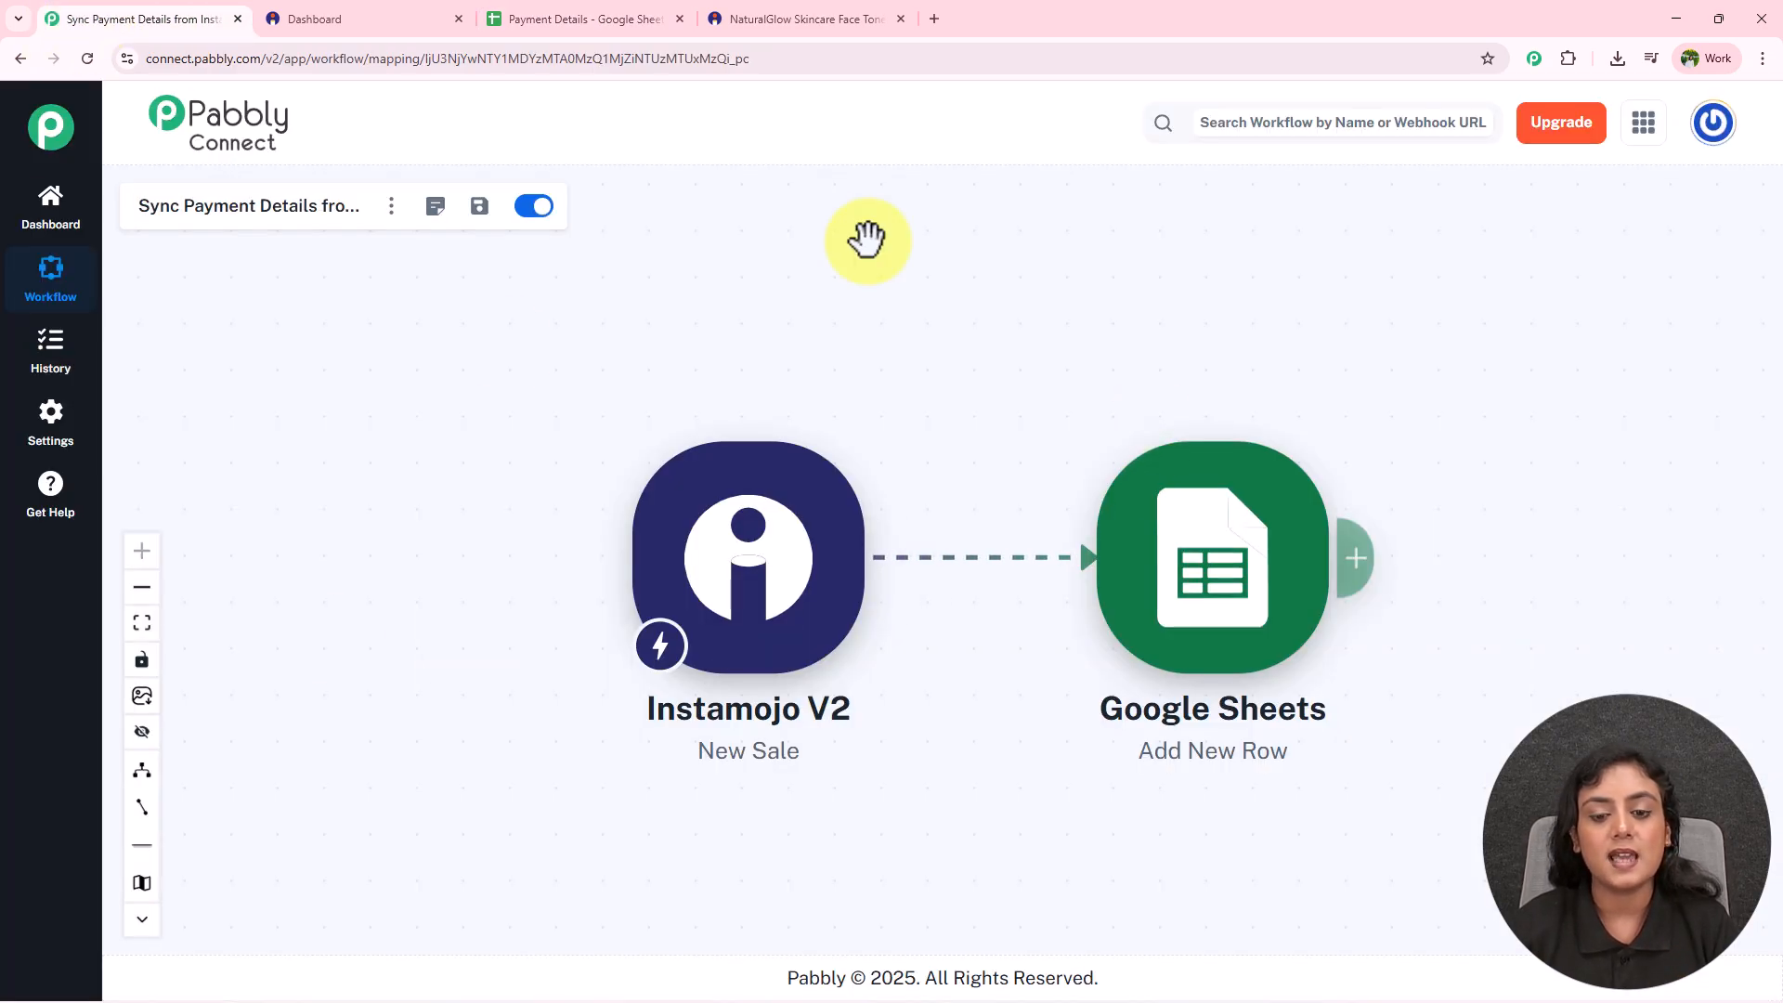
click(238, 18)
click(712, 25)
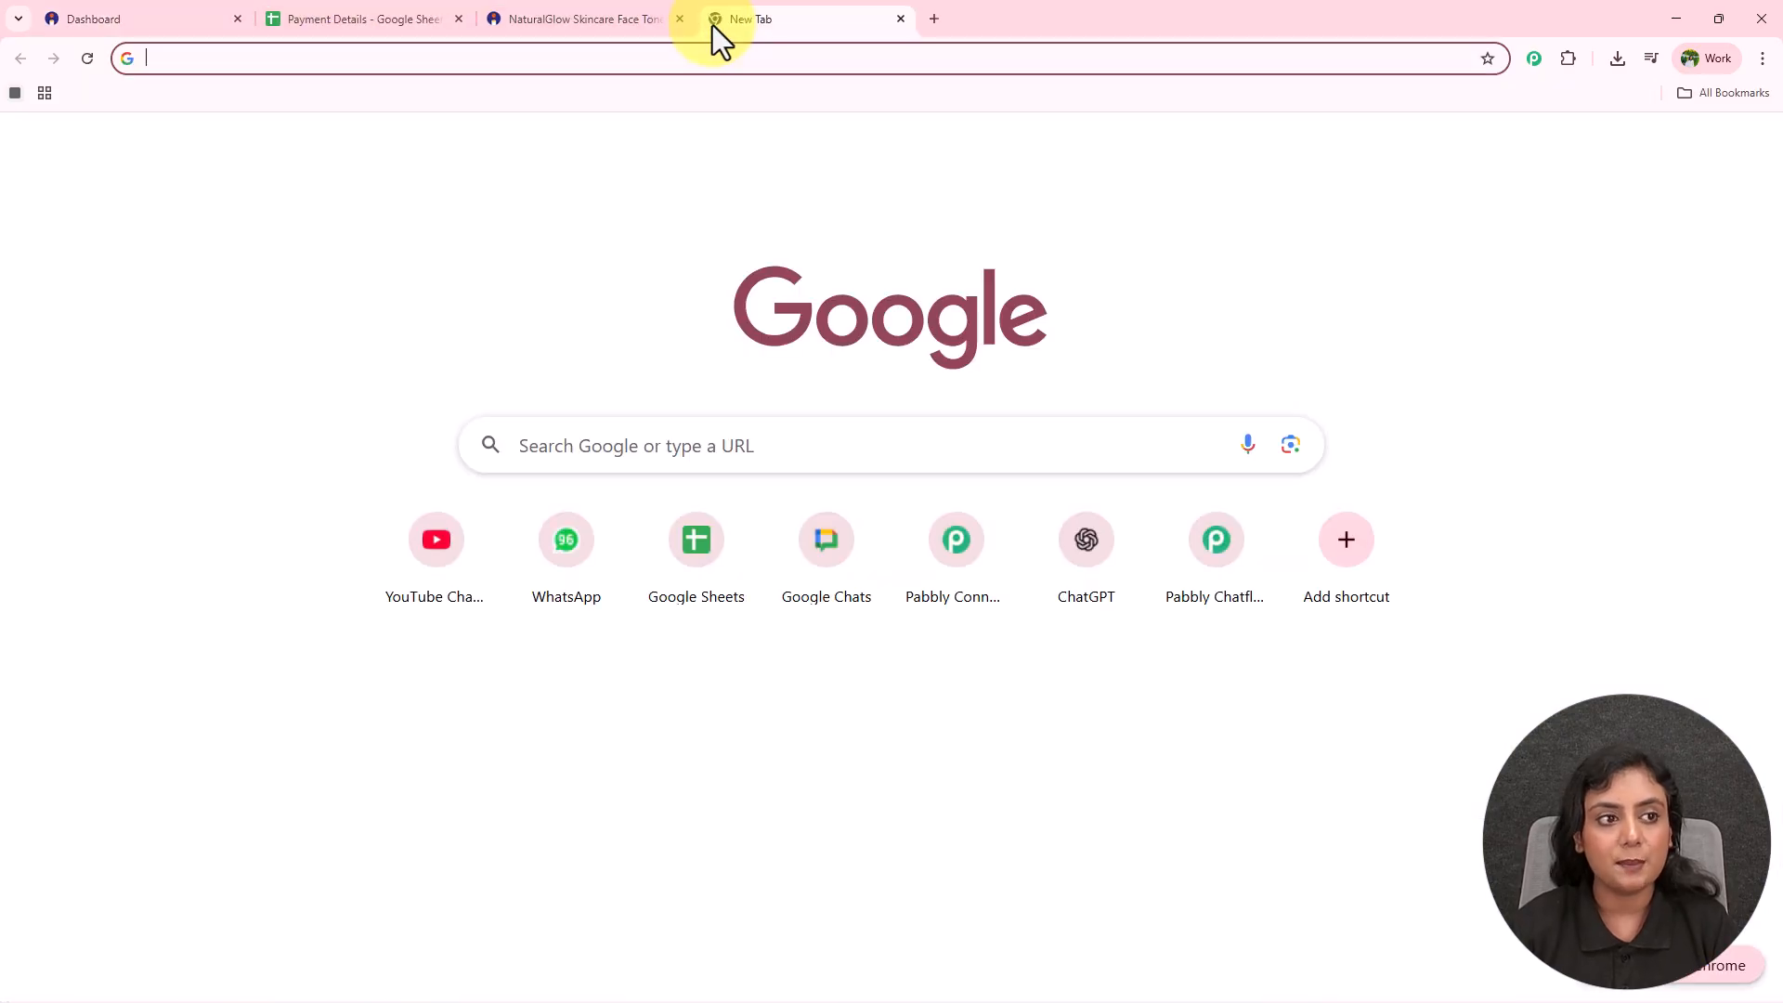
text(www.pab)
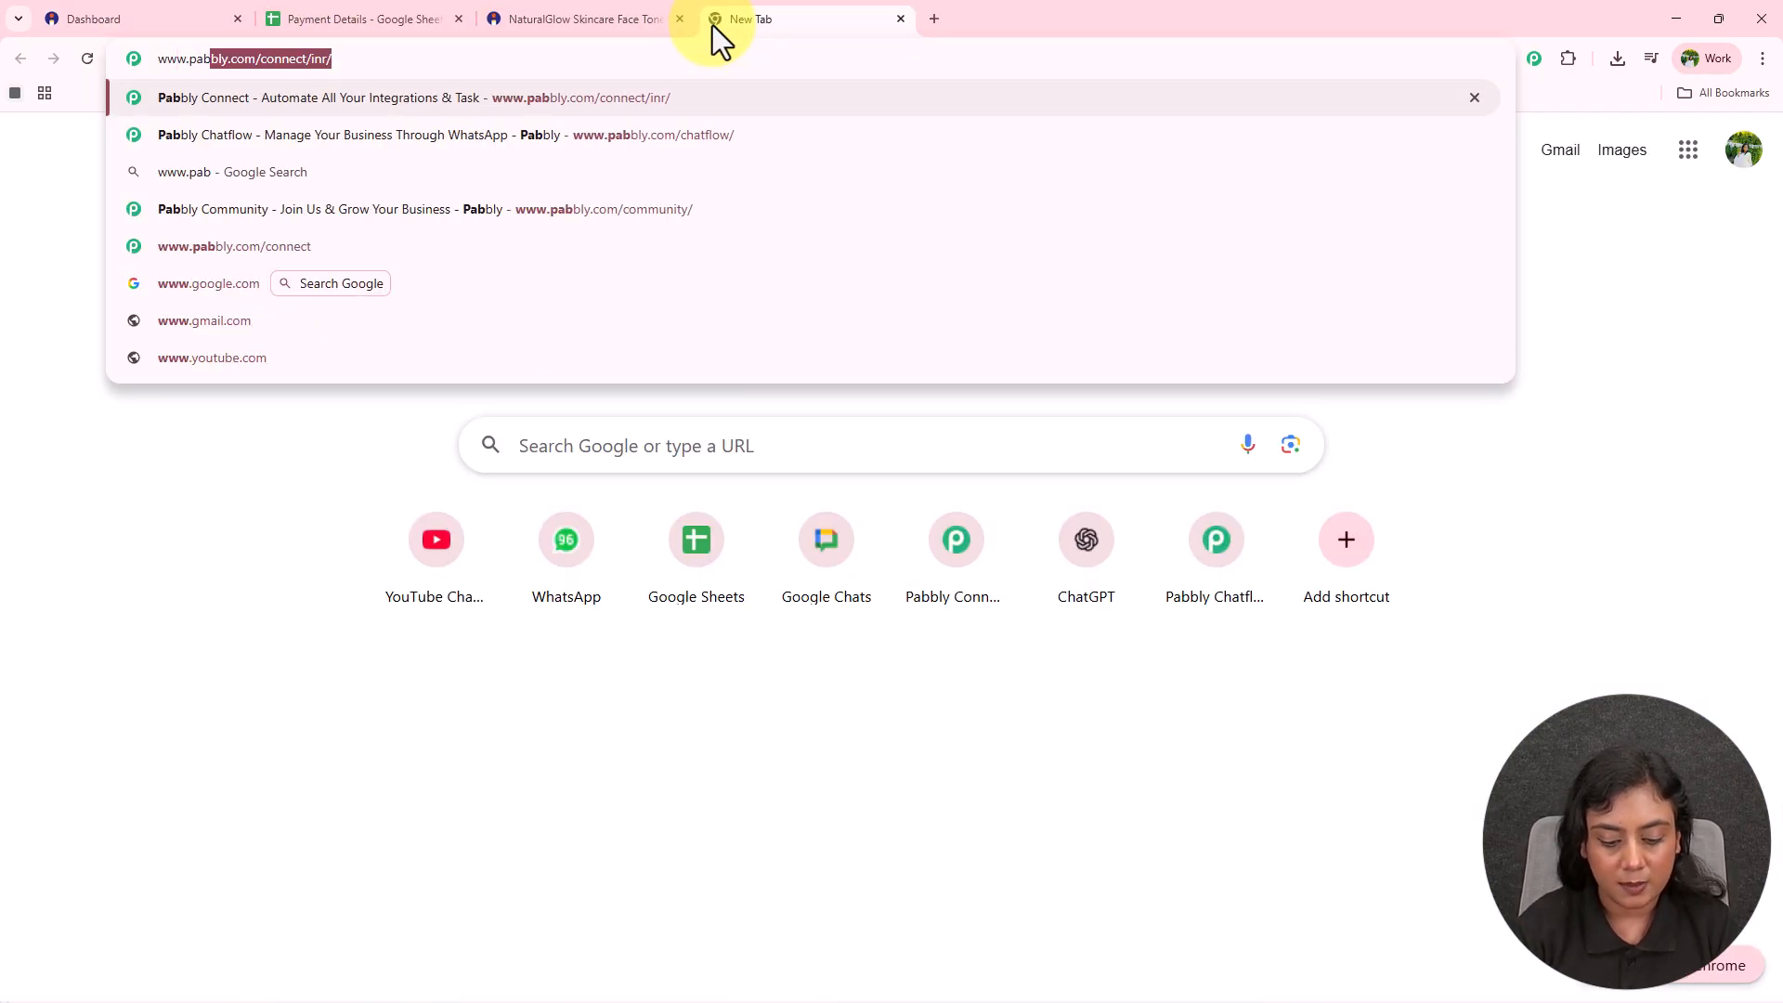
text(bly.com/connect)
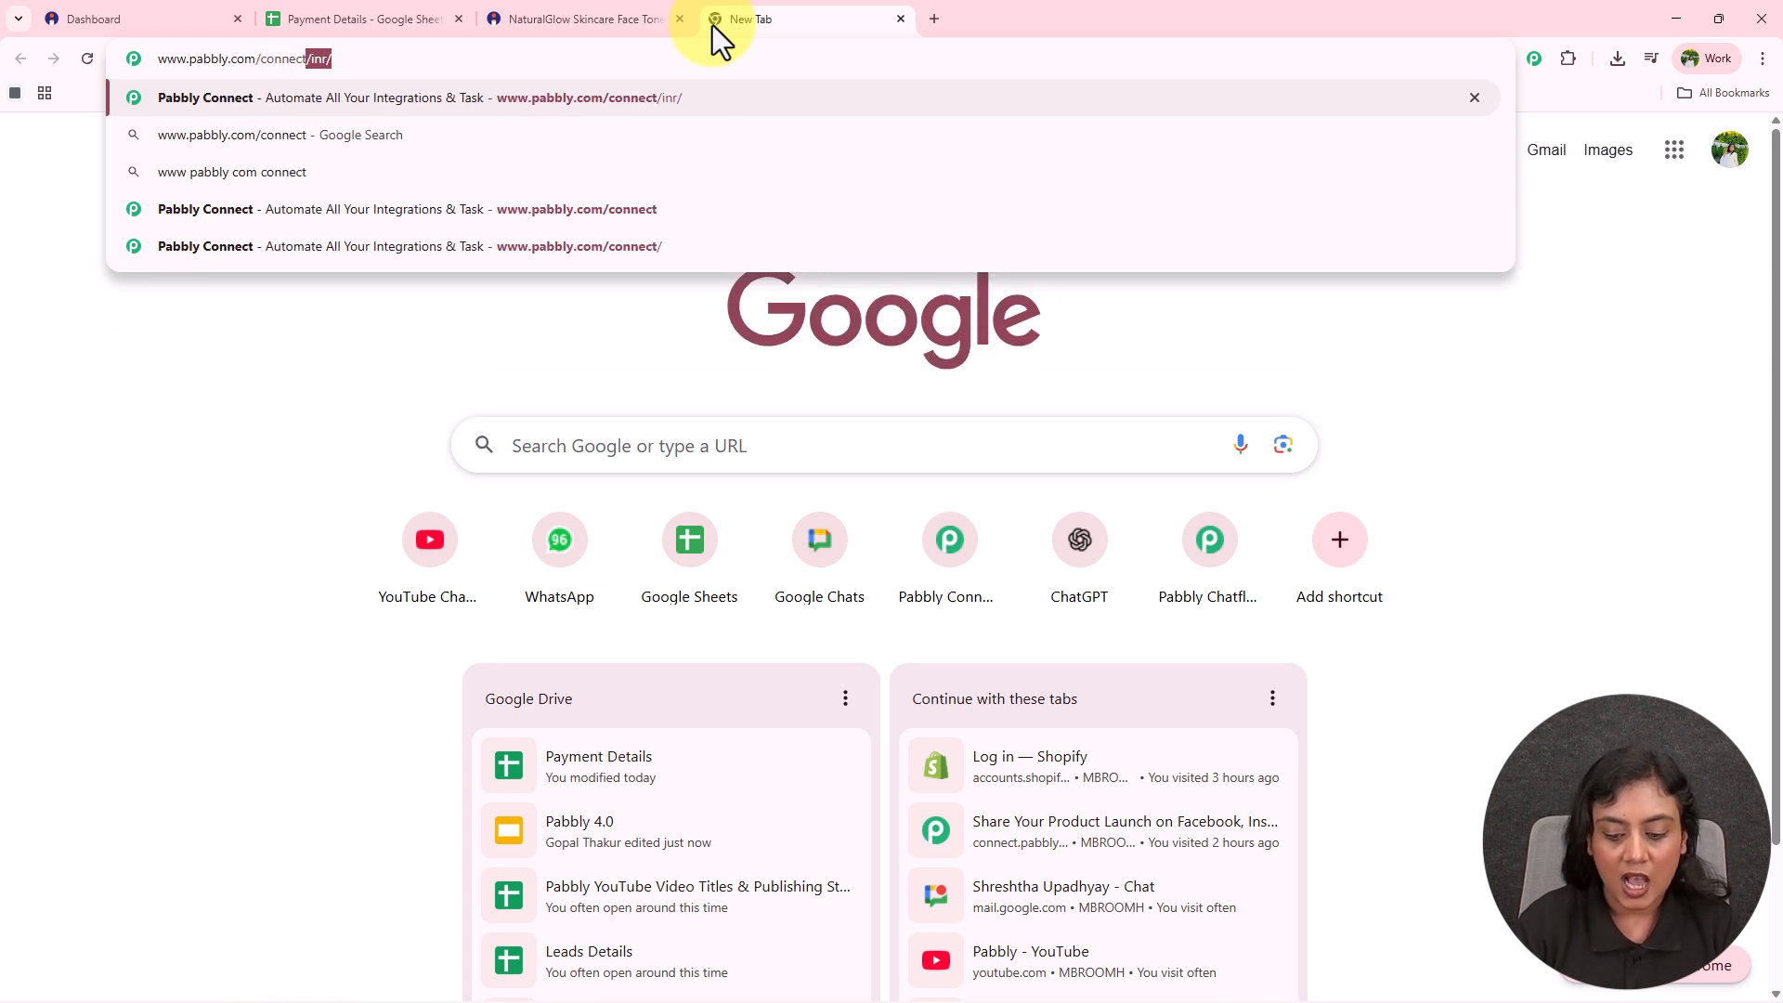
key(Return)
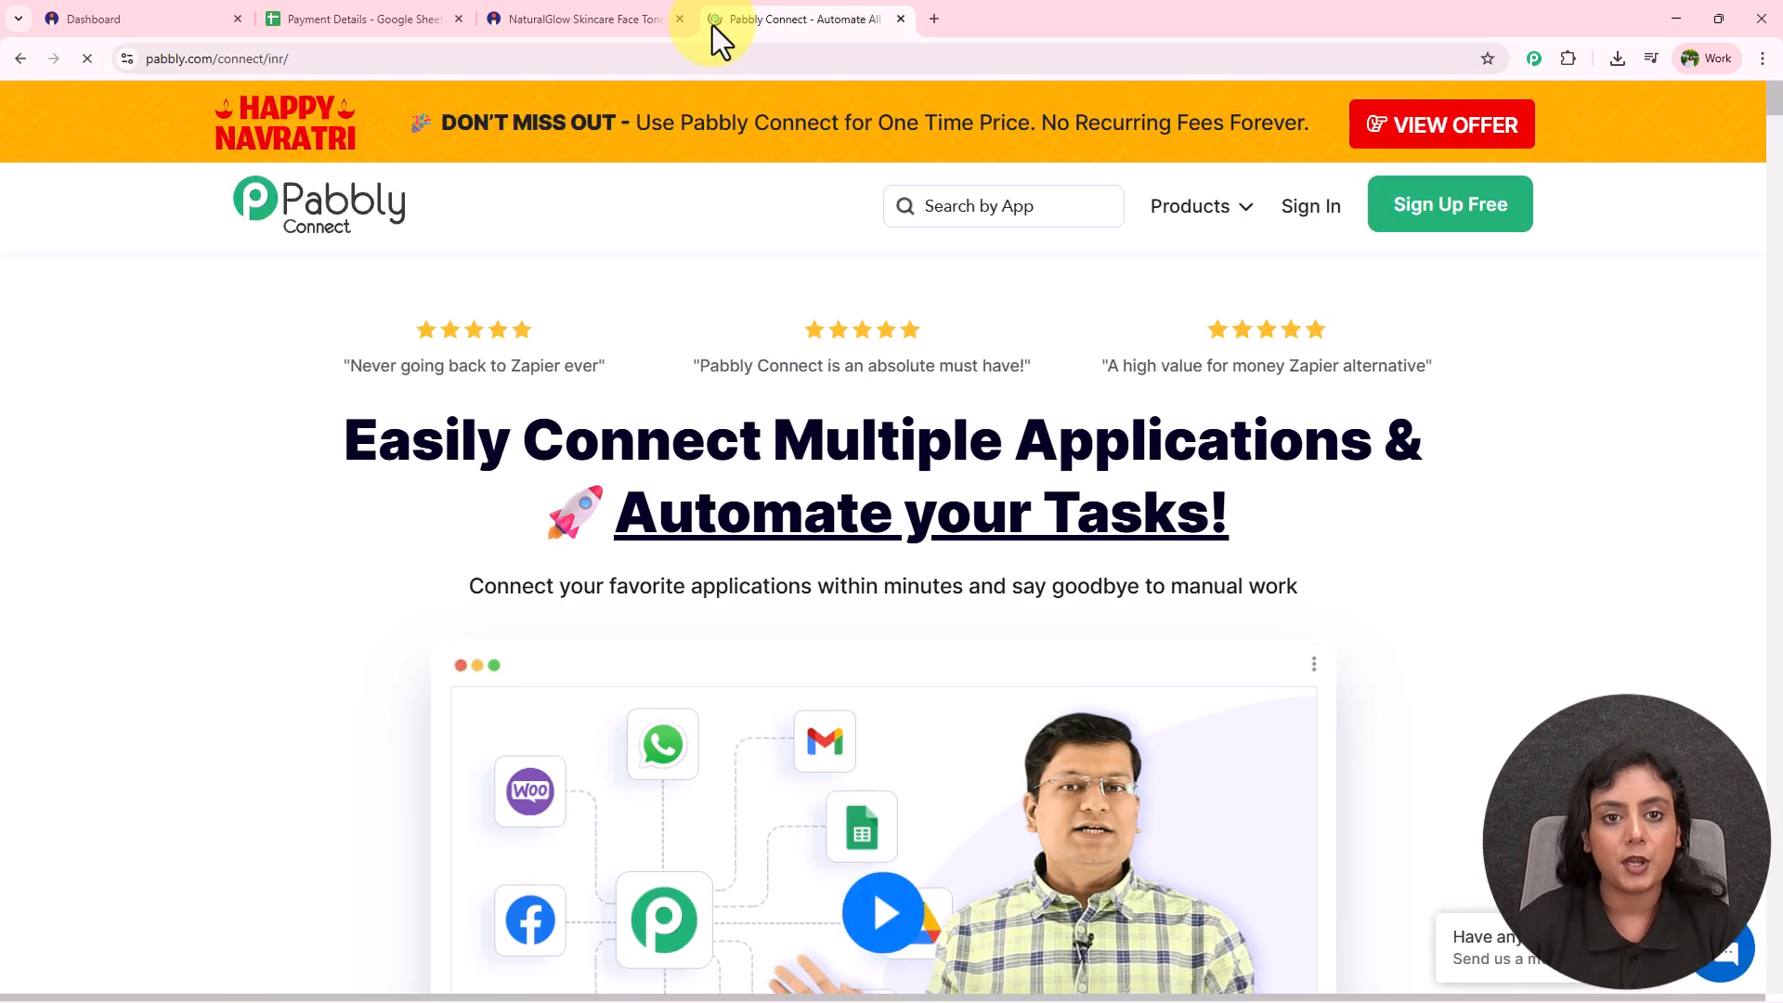
drag(462, 26, 139, 20)
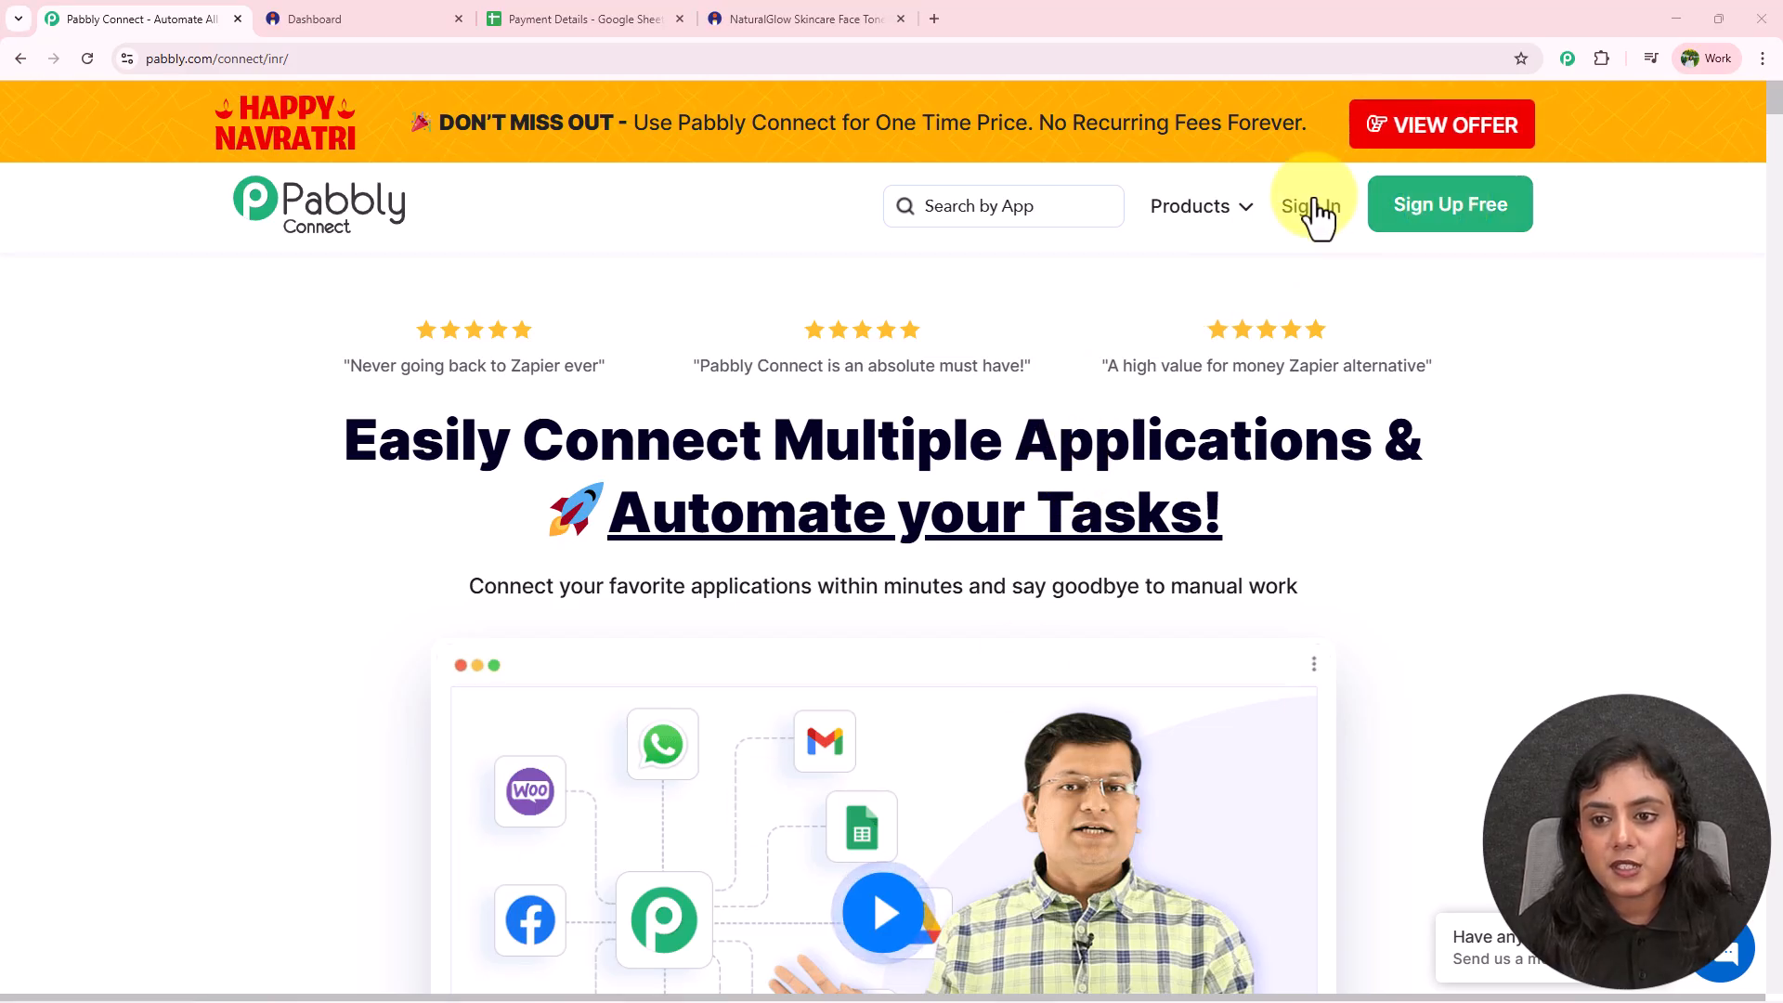
click(1313, 239)
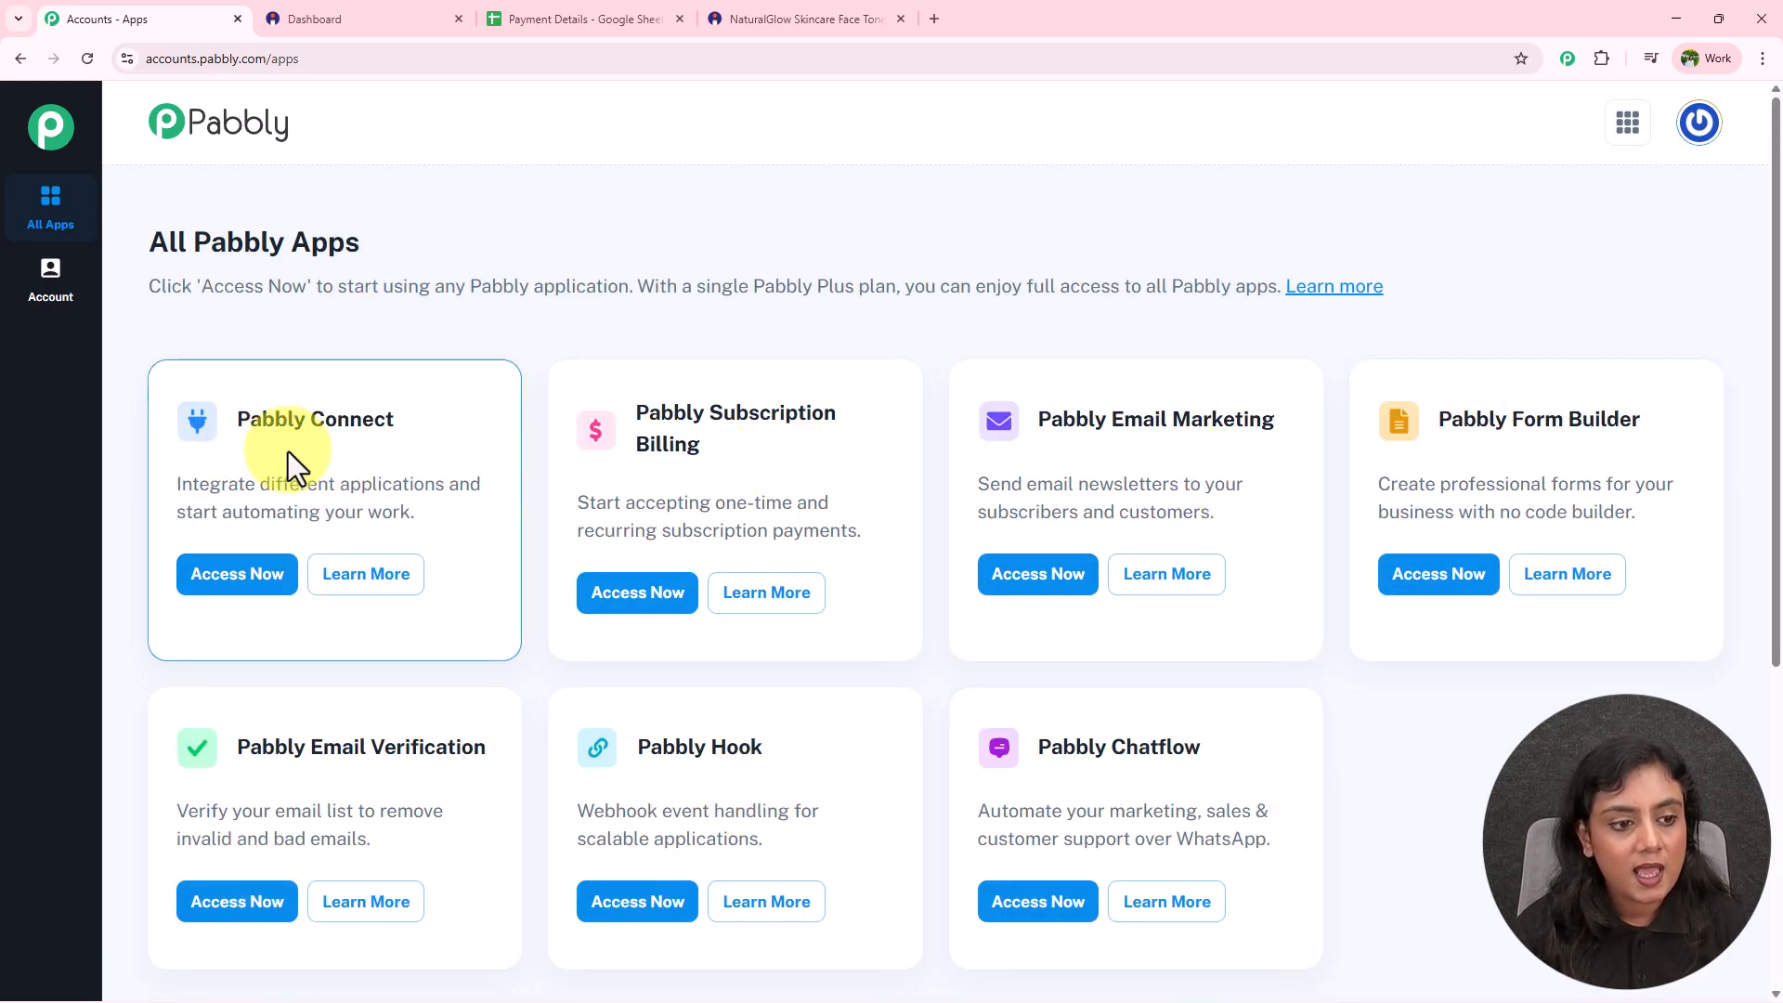
Open Pabbly Connect from the apps list and choose Create Workflow on the dashboard.
triple_click(240, 411)
click(190, 599)
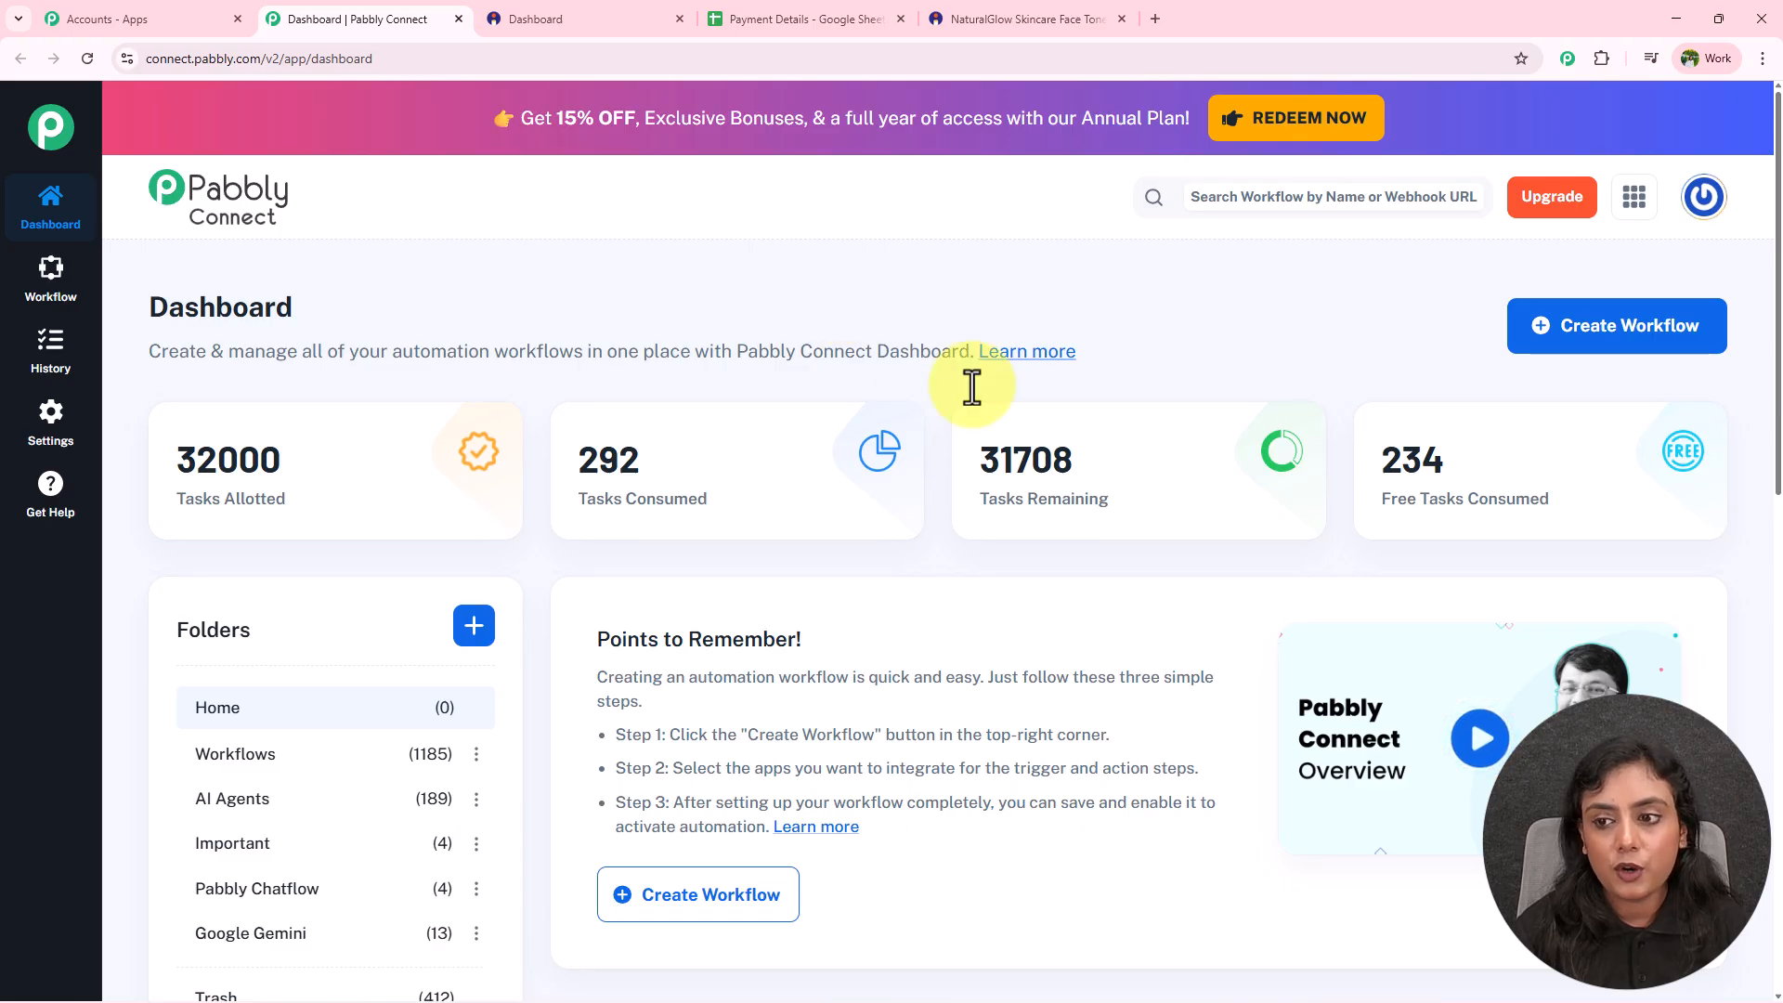
click(1630, 339)
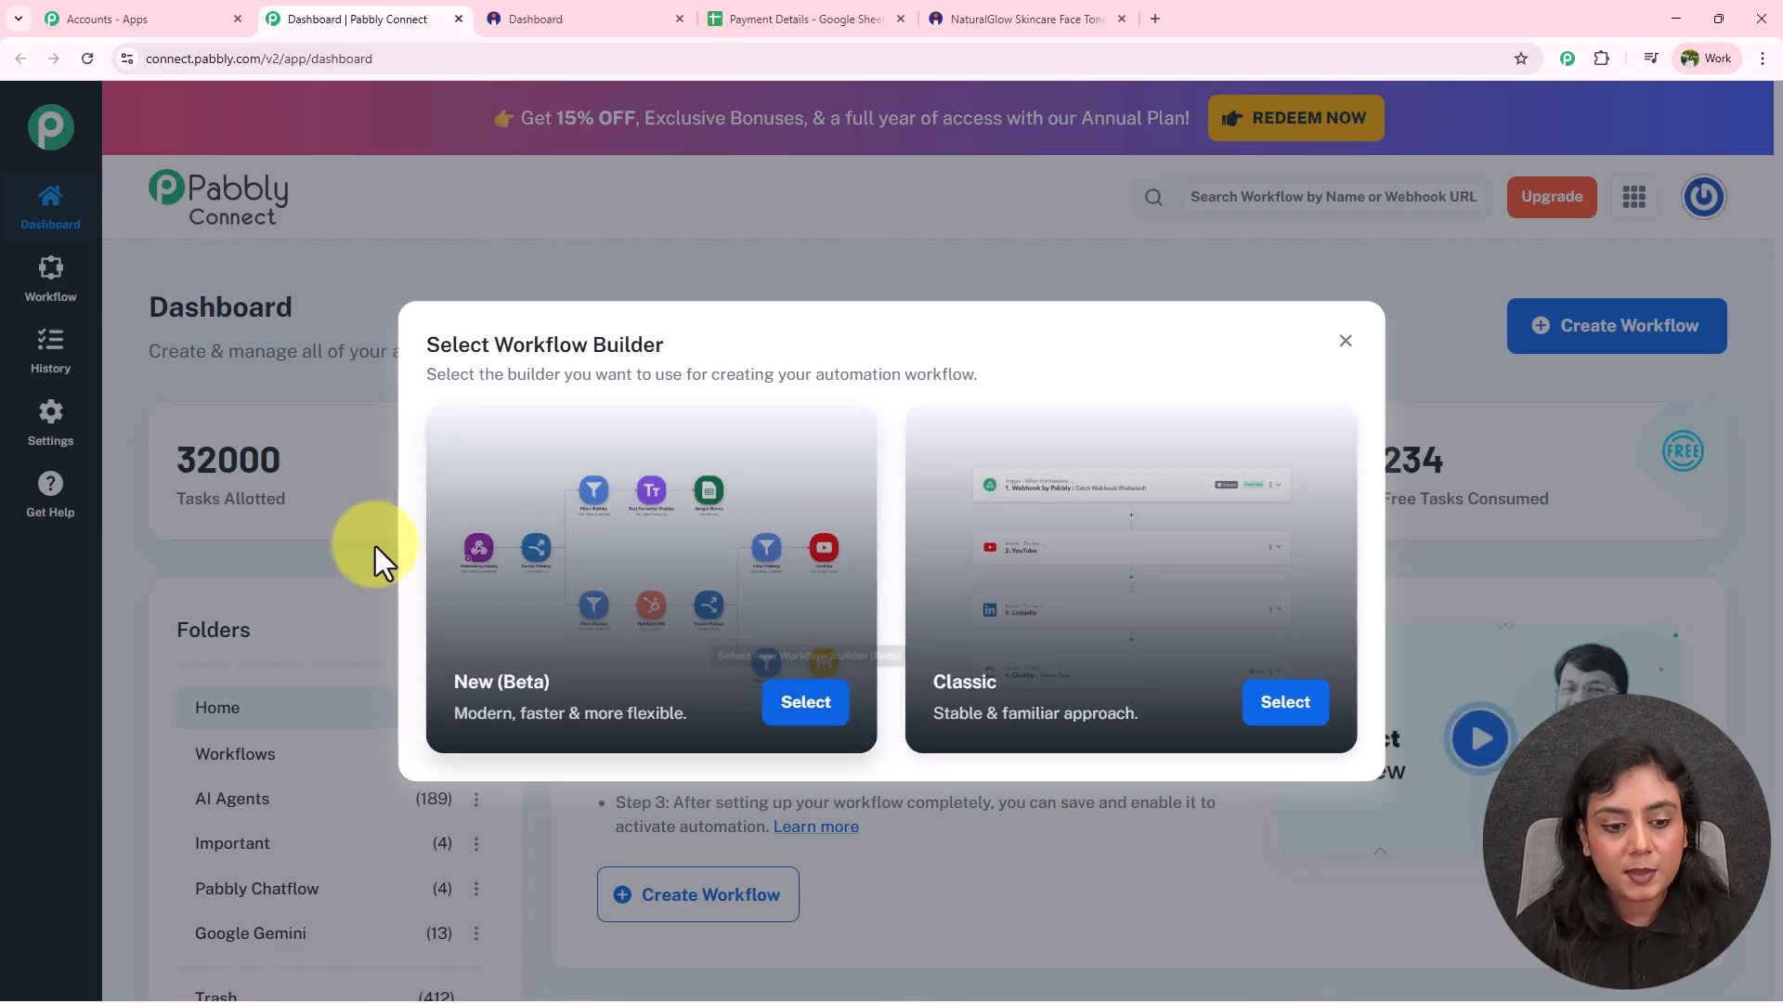
Create 'Sync Payment Details from Instamojo to Google Sheets' with the New (Beta) builder in the Workflows folder.
click(806, 708)
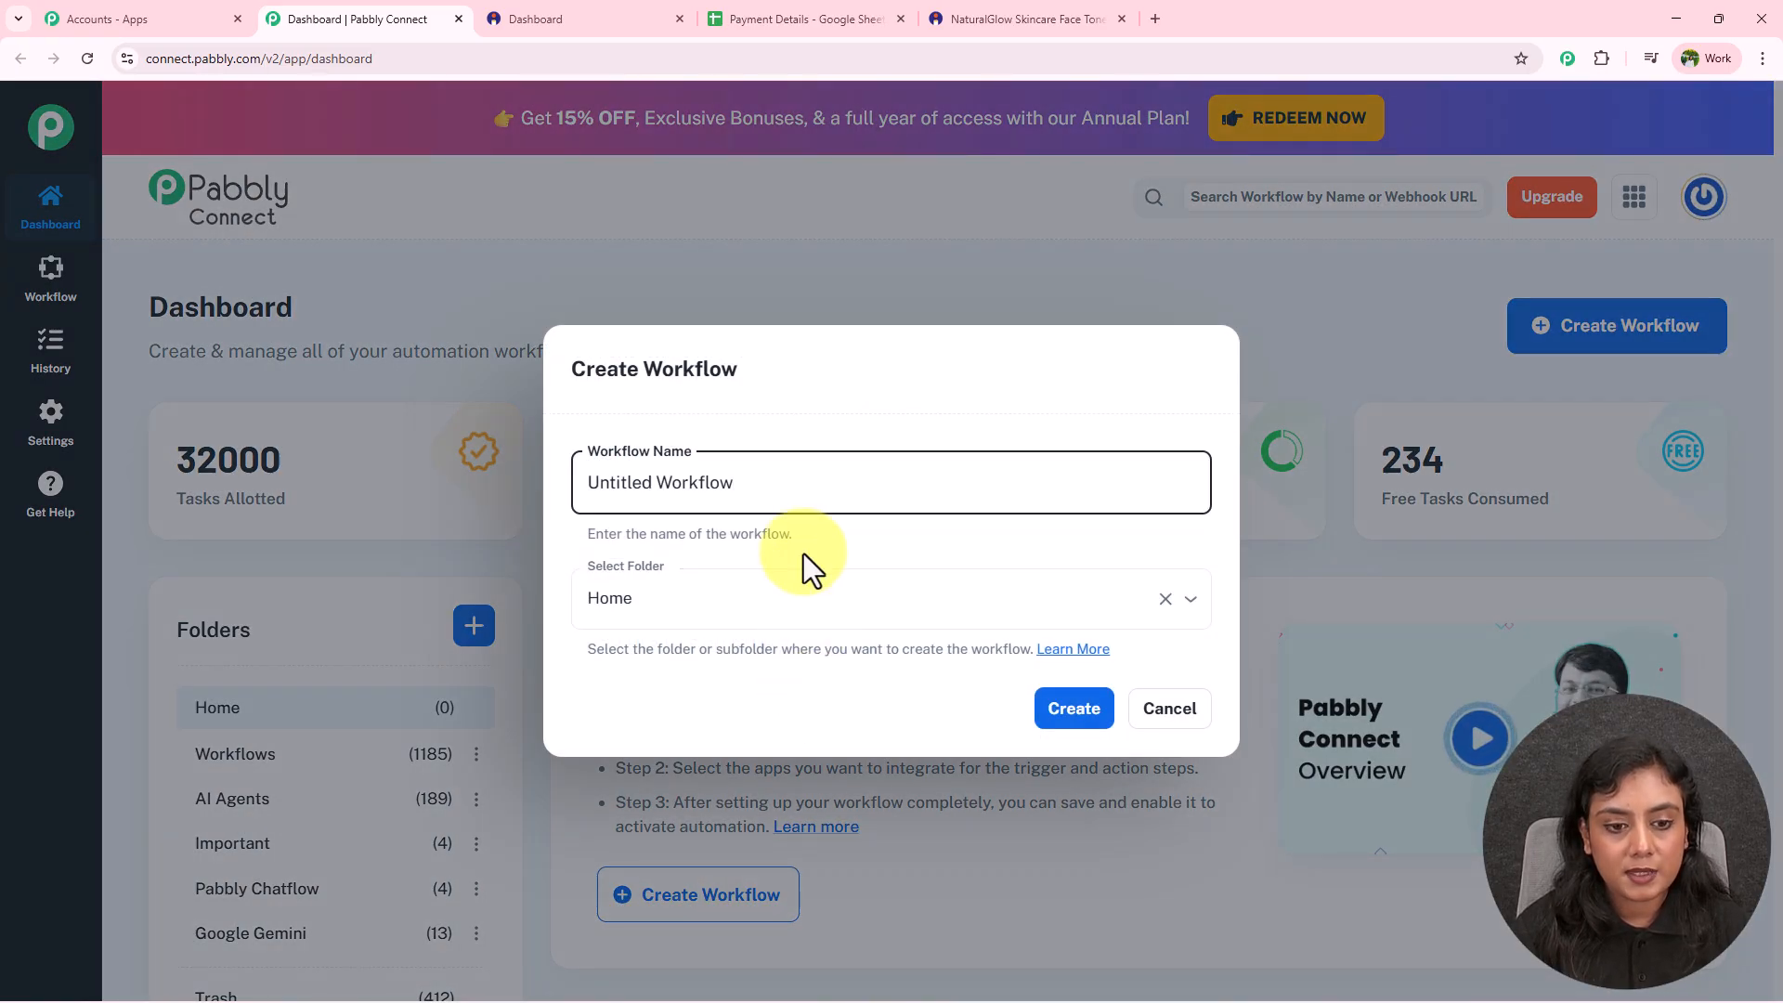
drag(738, 482, 583, 484)
key(BackSpace)
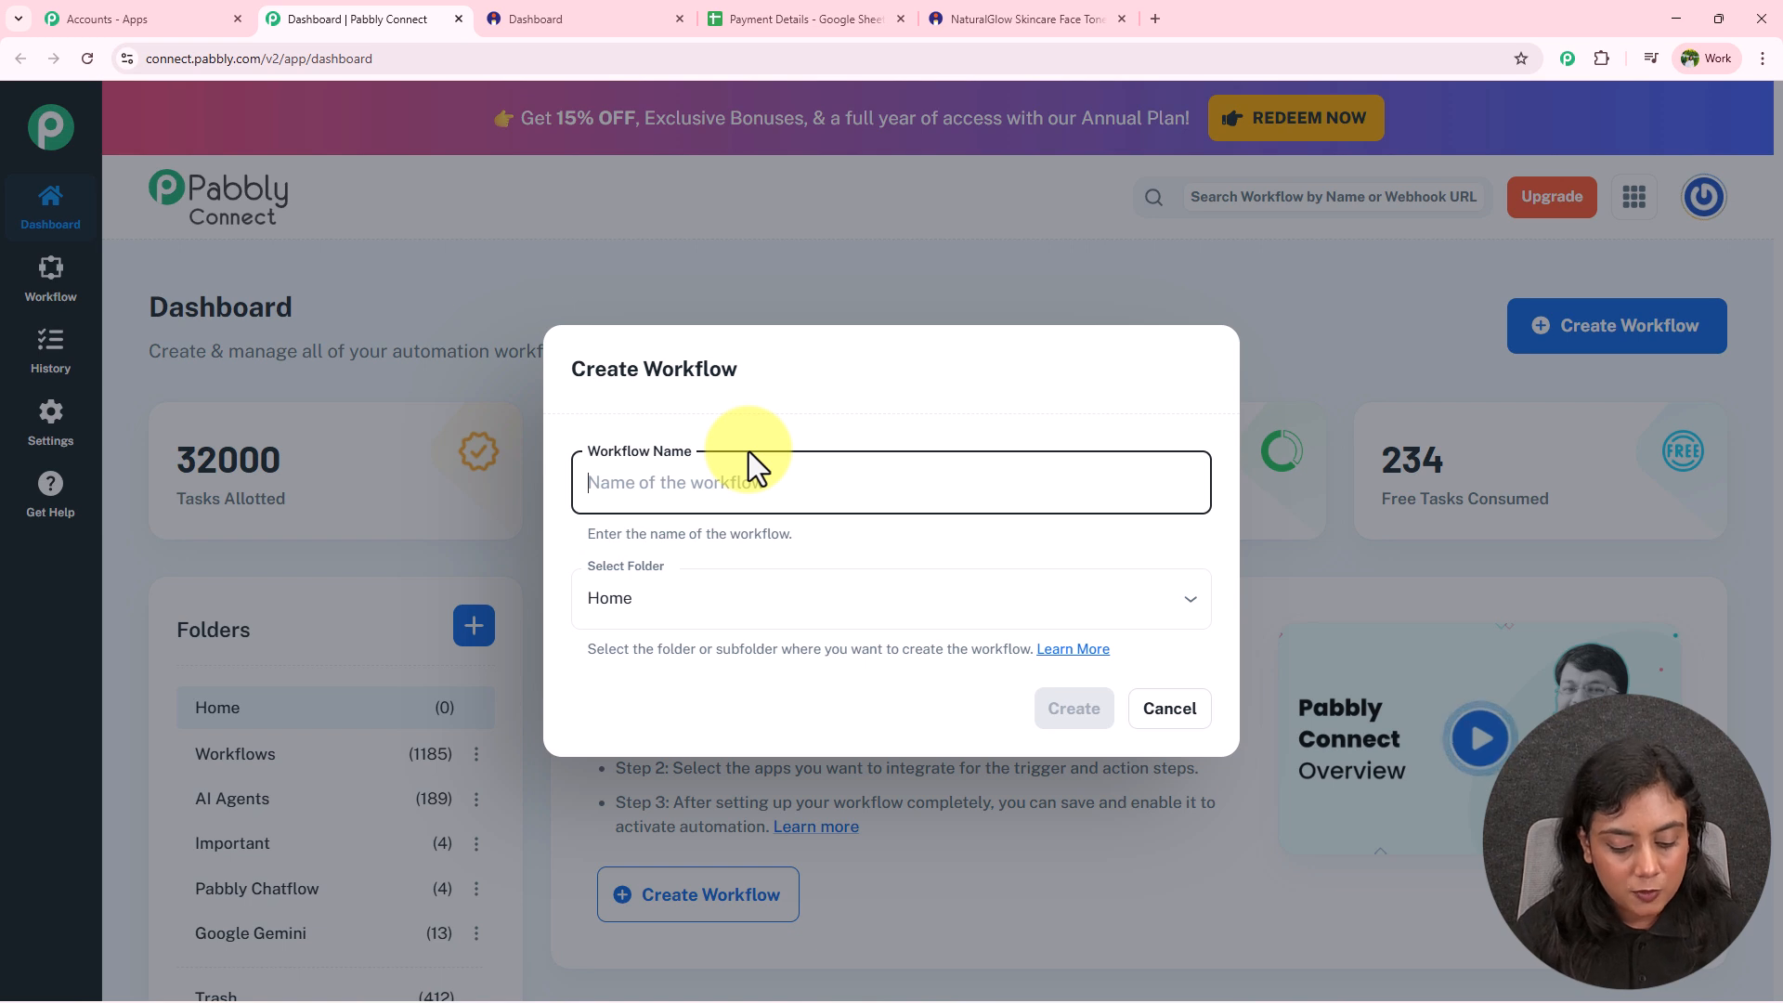
text(Sync Payment Details from Instamojo to Google Sheets)
click(763, 543)
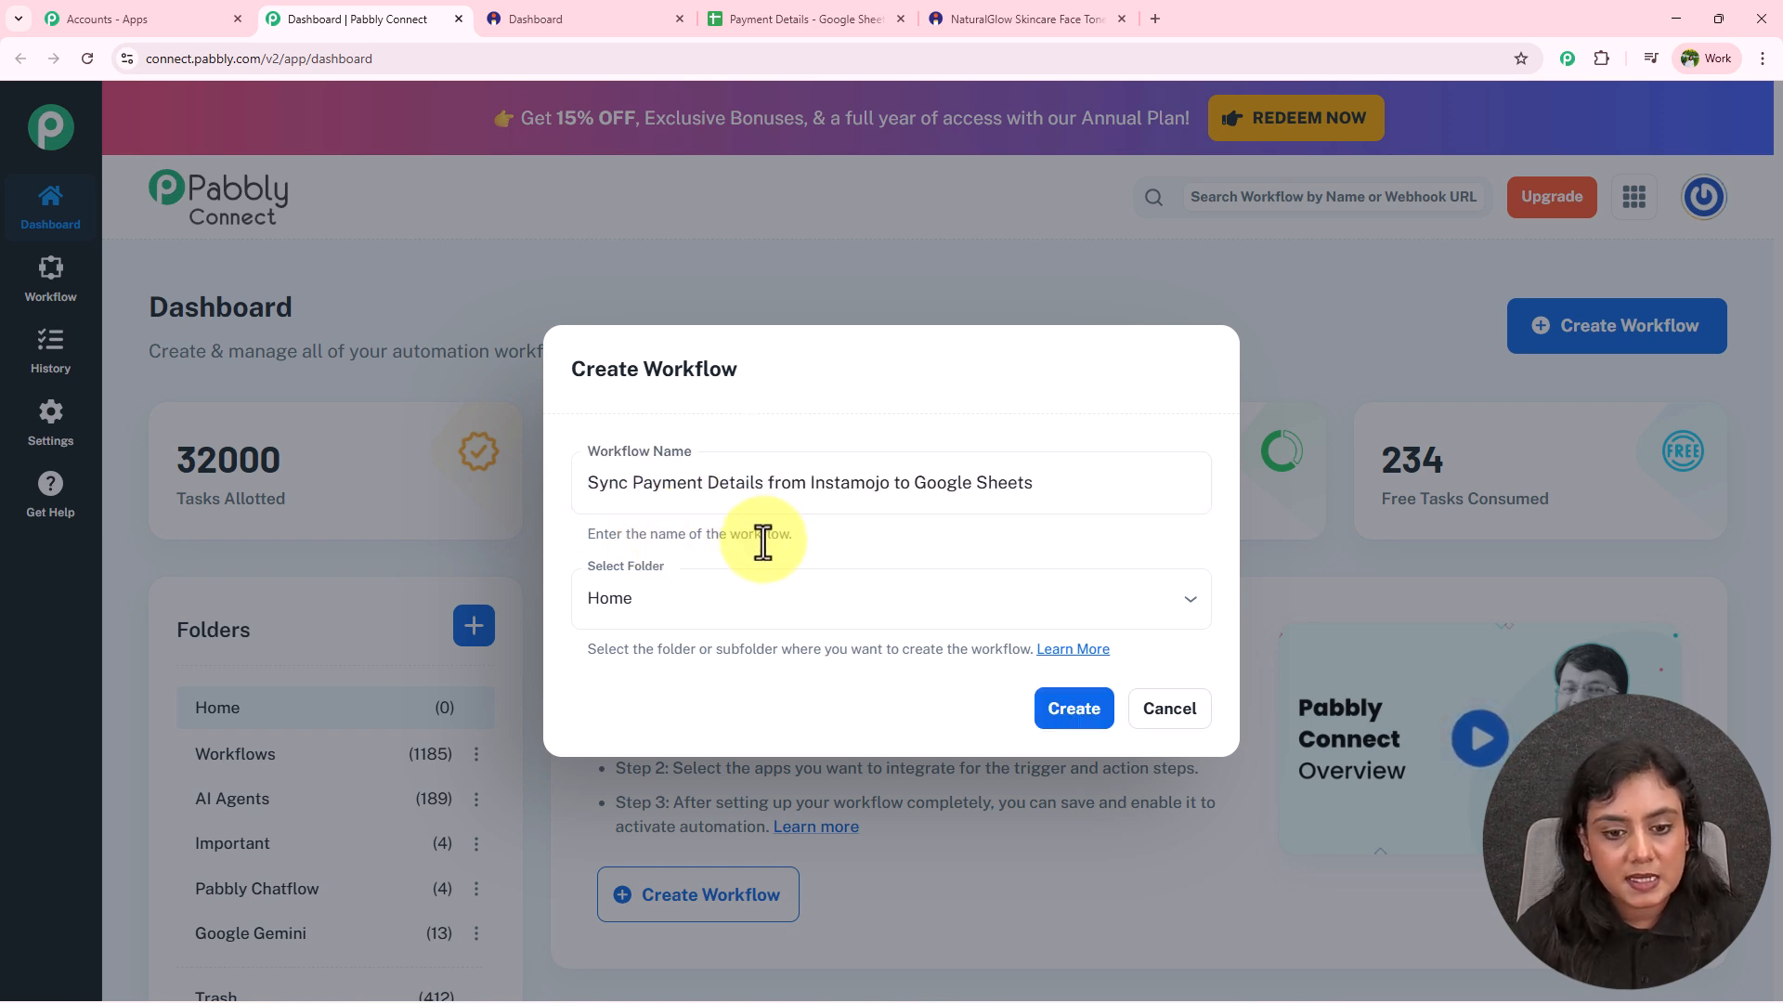
click(697, 595)
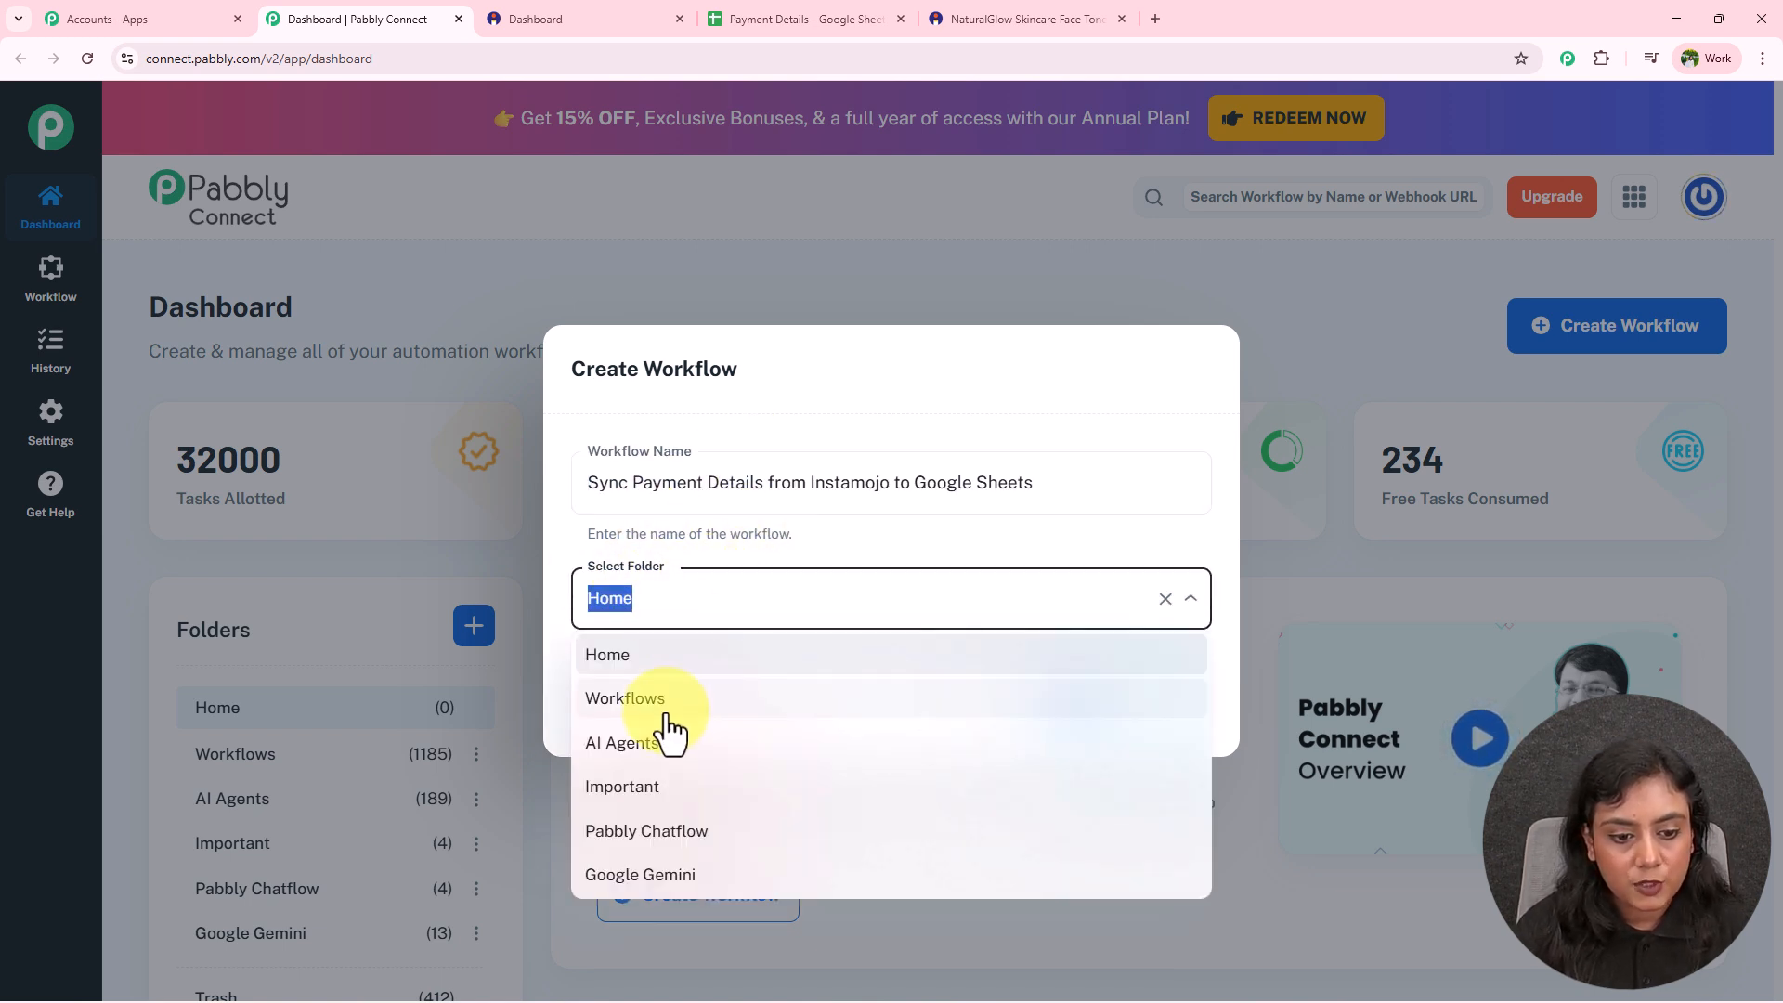
click(663, 698)
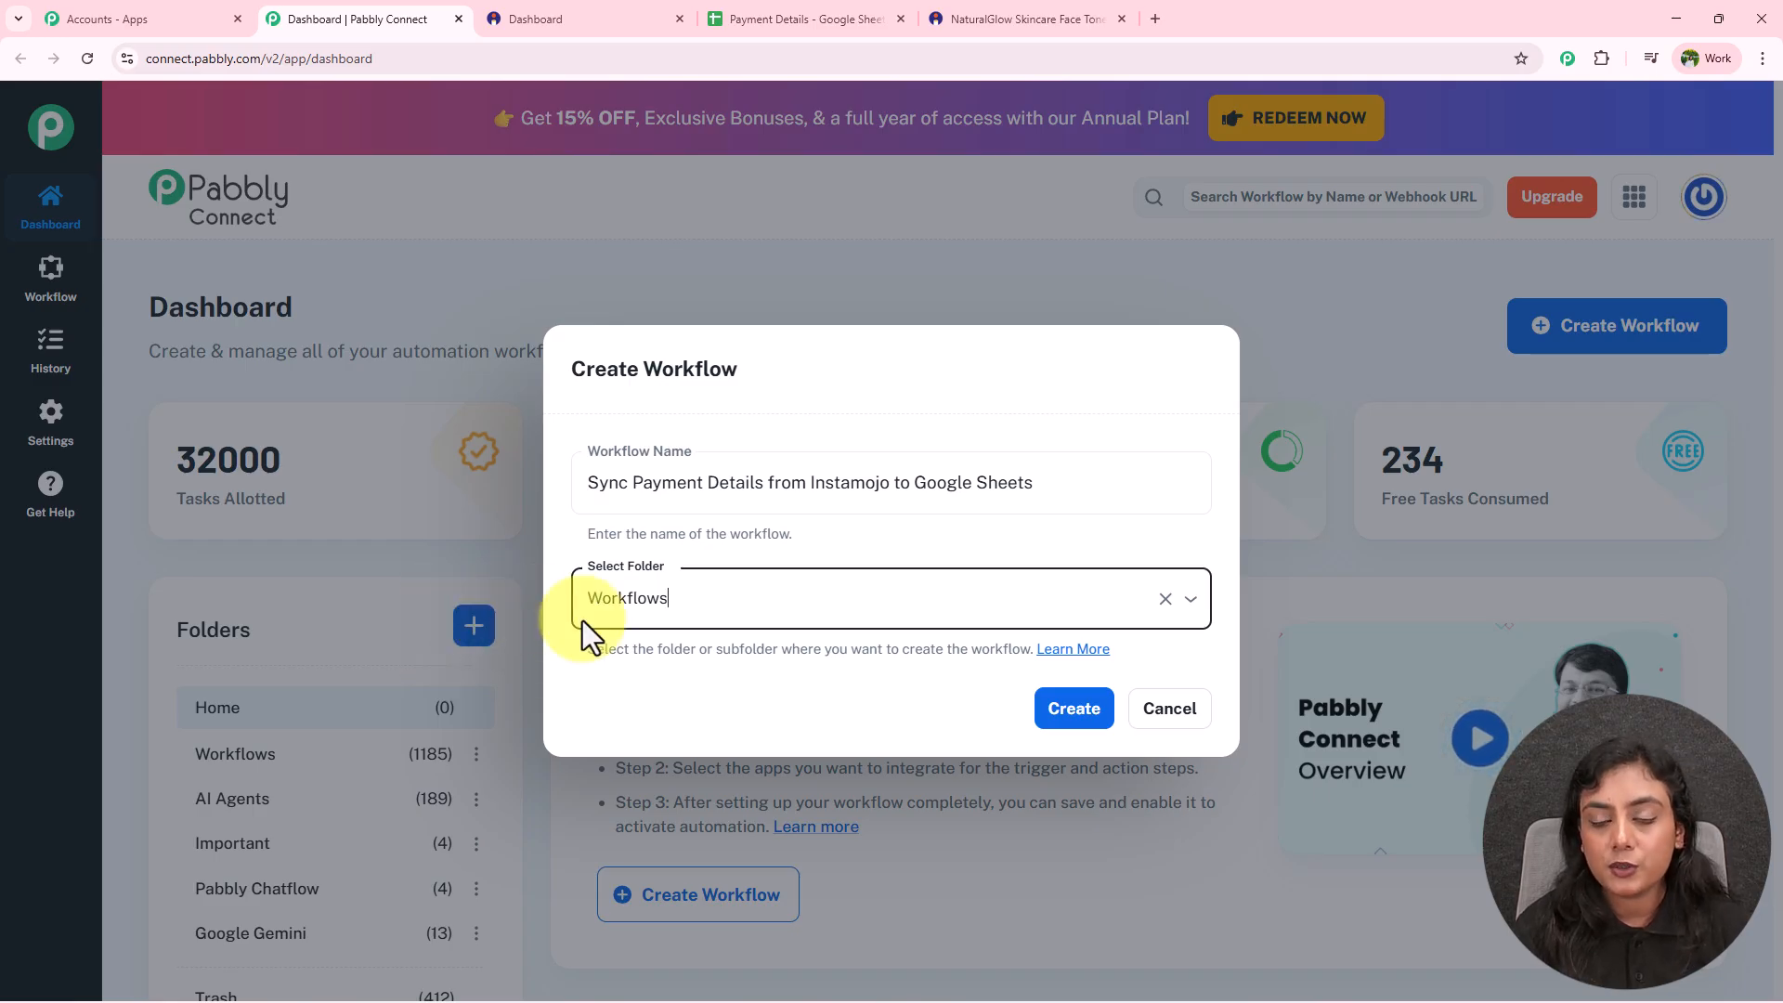
click(1107, 705)
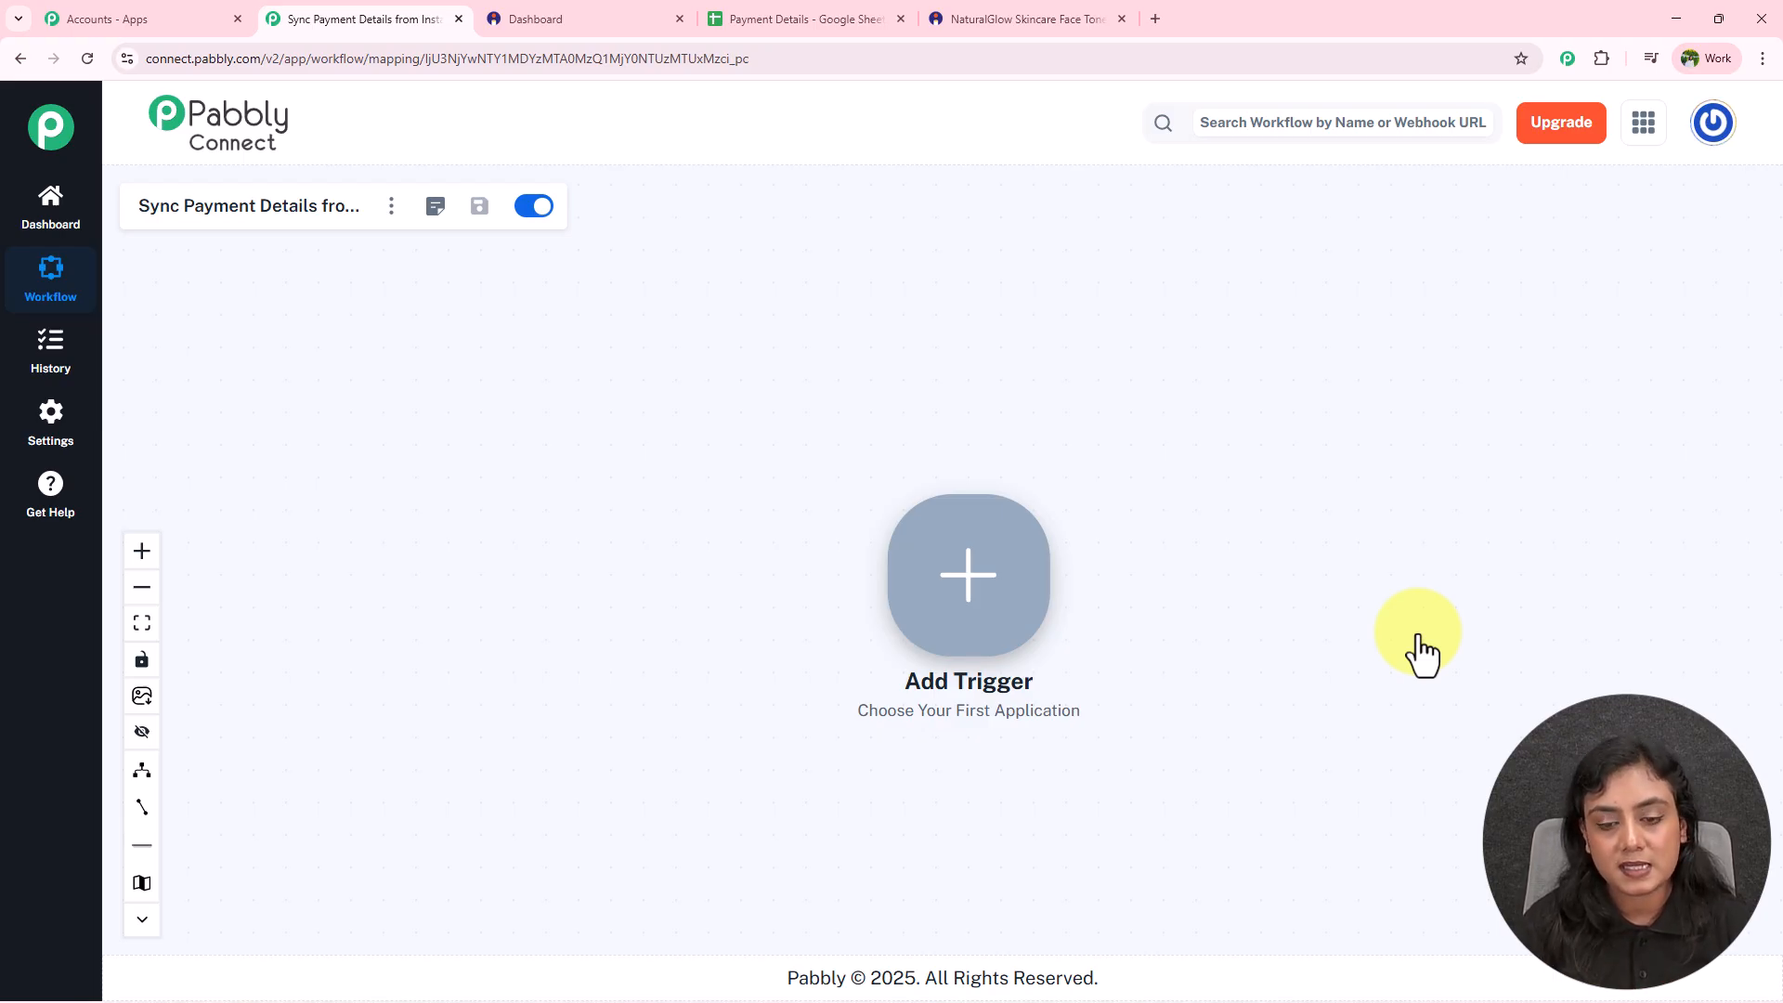
Set the trigger to Instamojo V2 with the New Sale event and connect it.
click(971, 577)
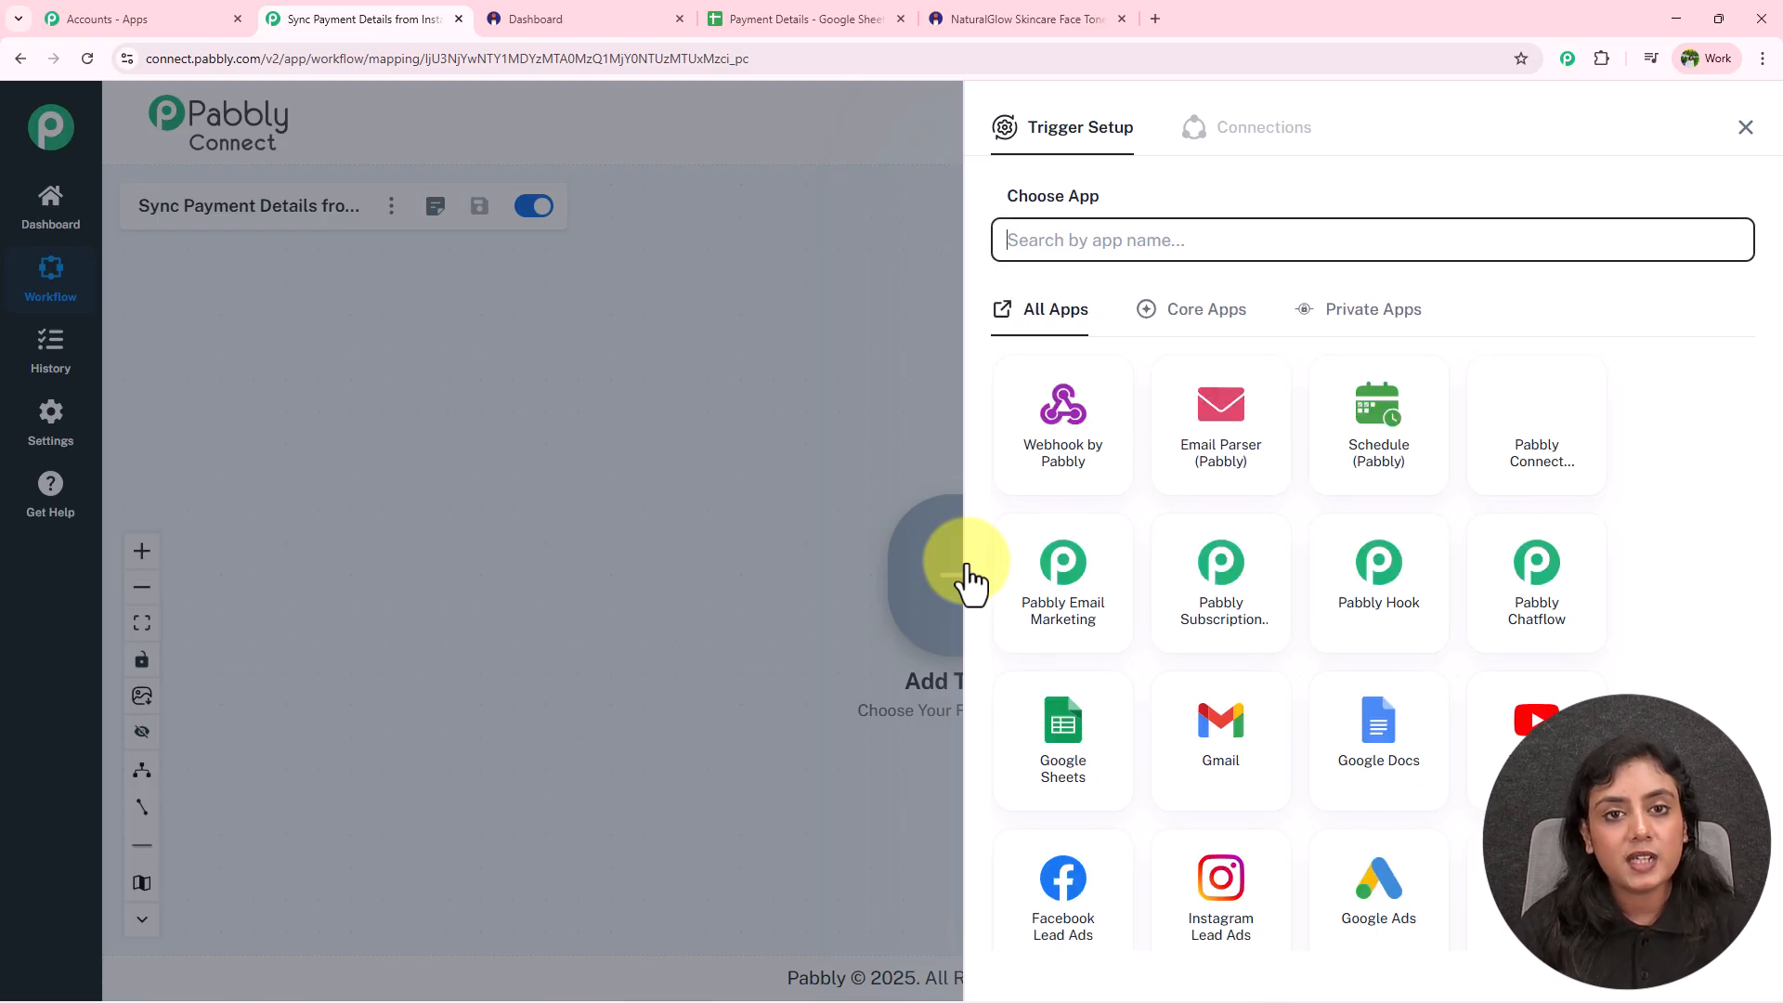
text(Instamojo)
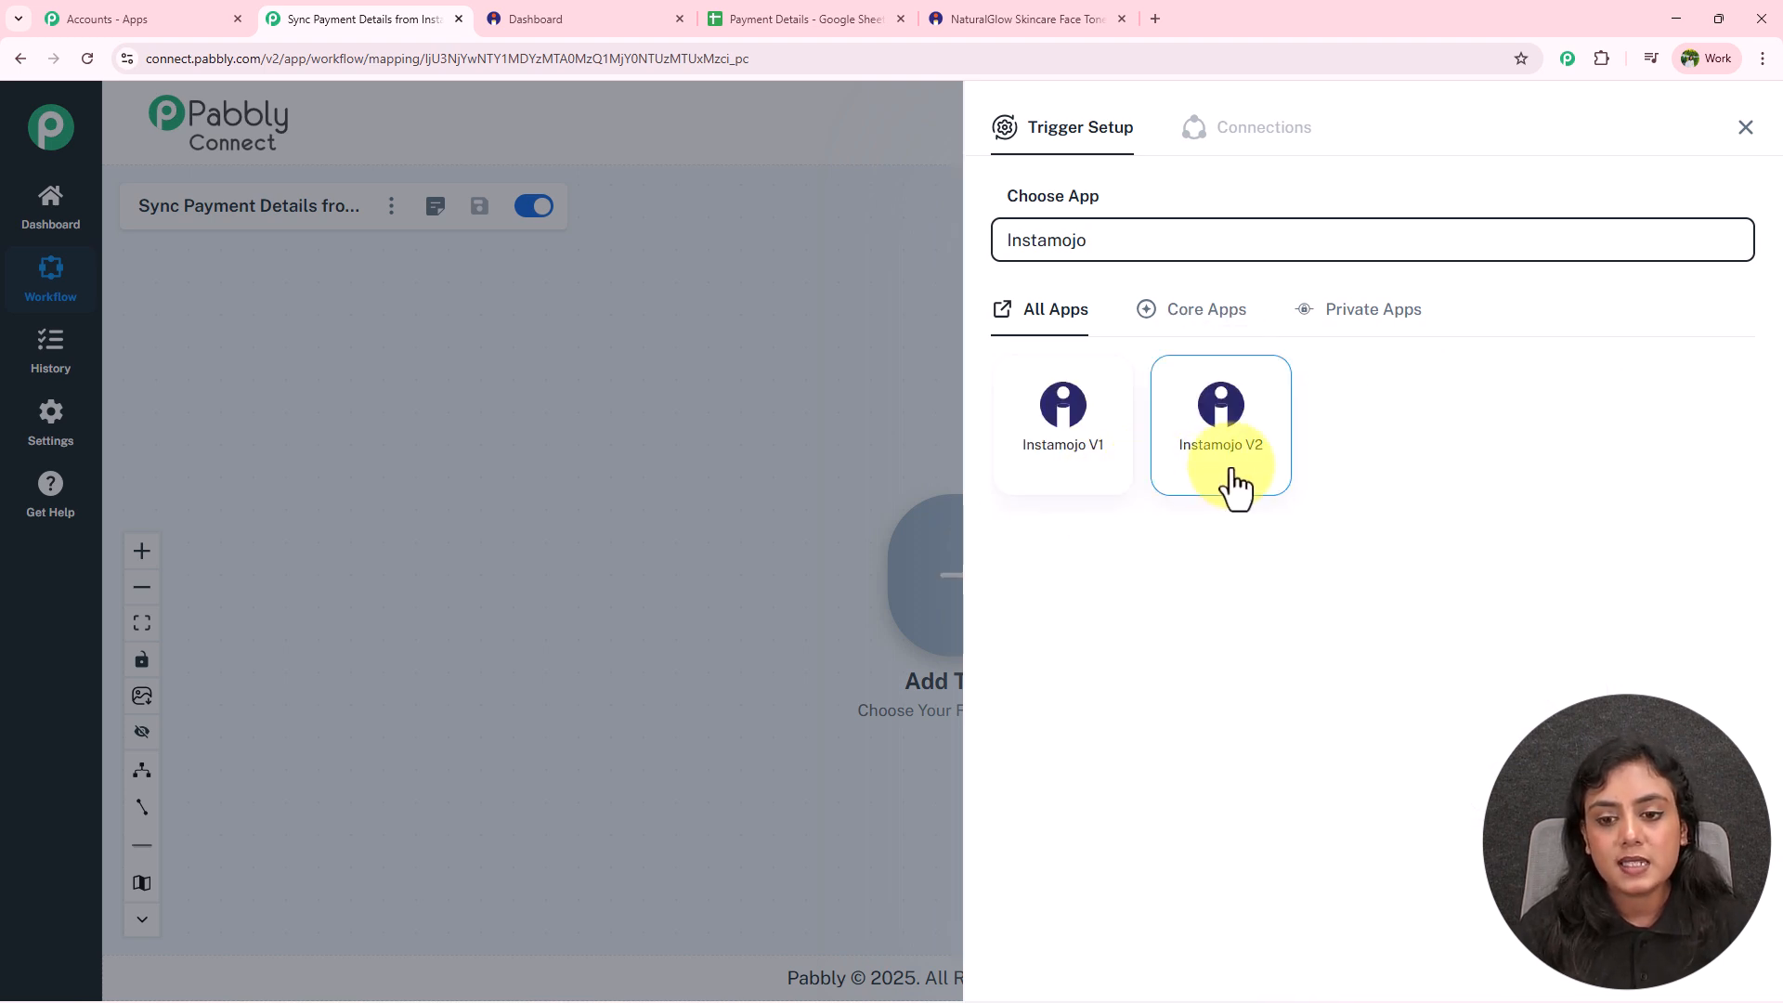
click(1235, 478)
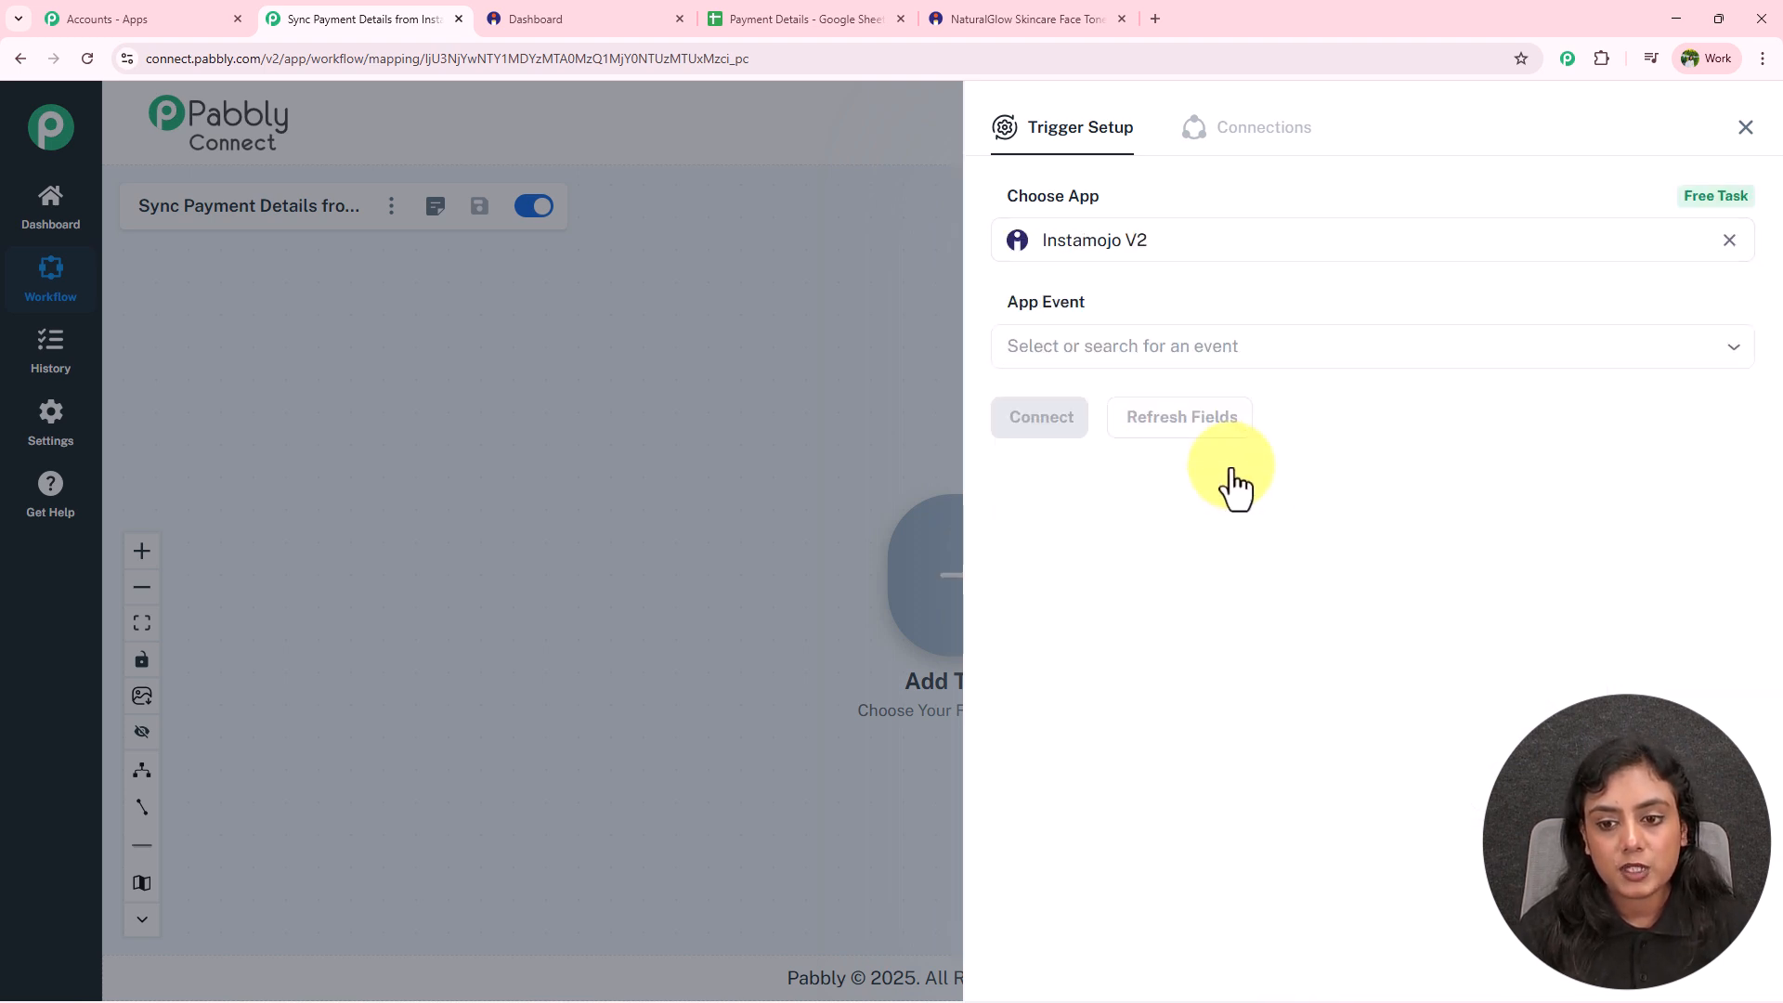
click(1217, 339)
click(1155, 472)
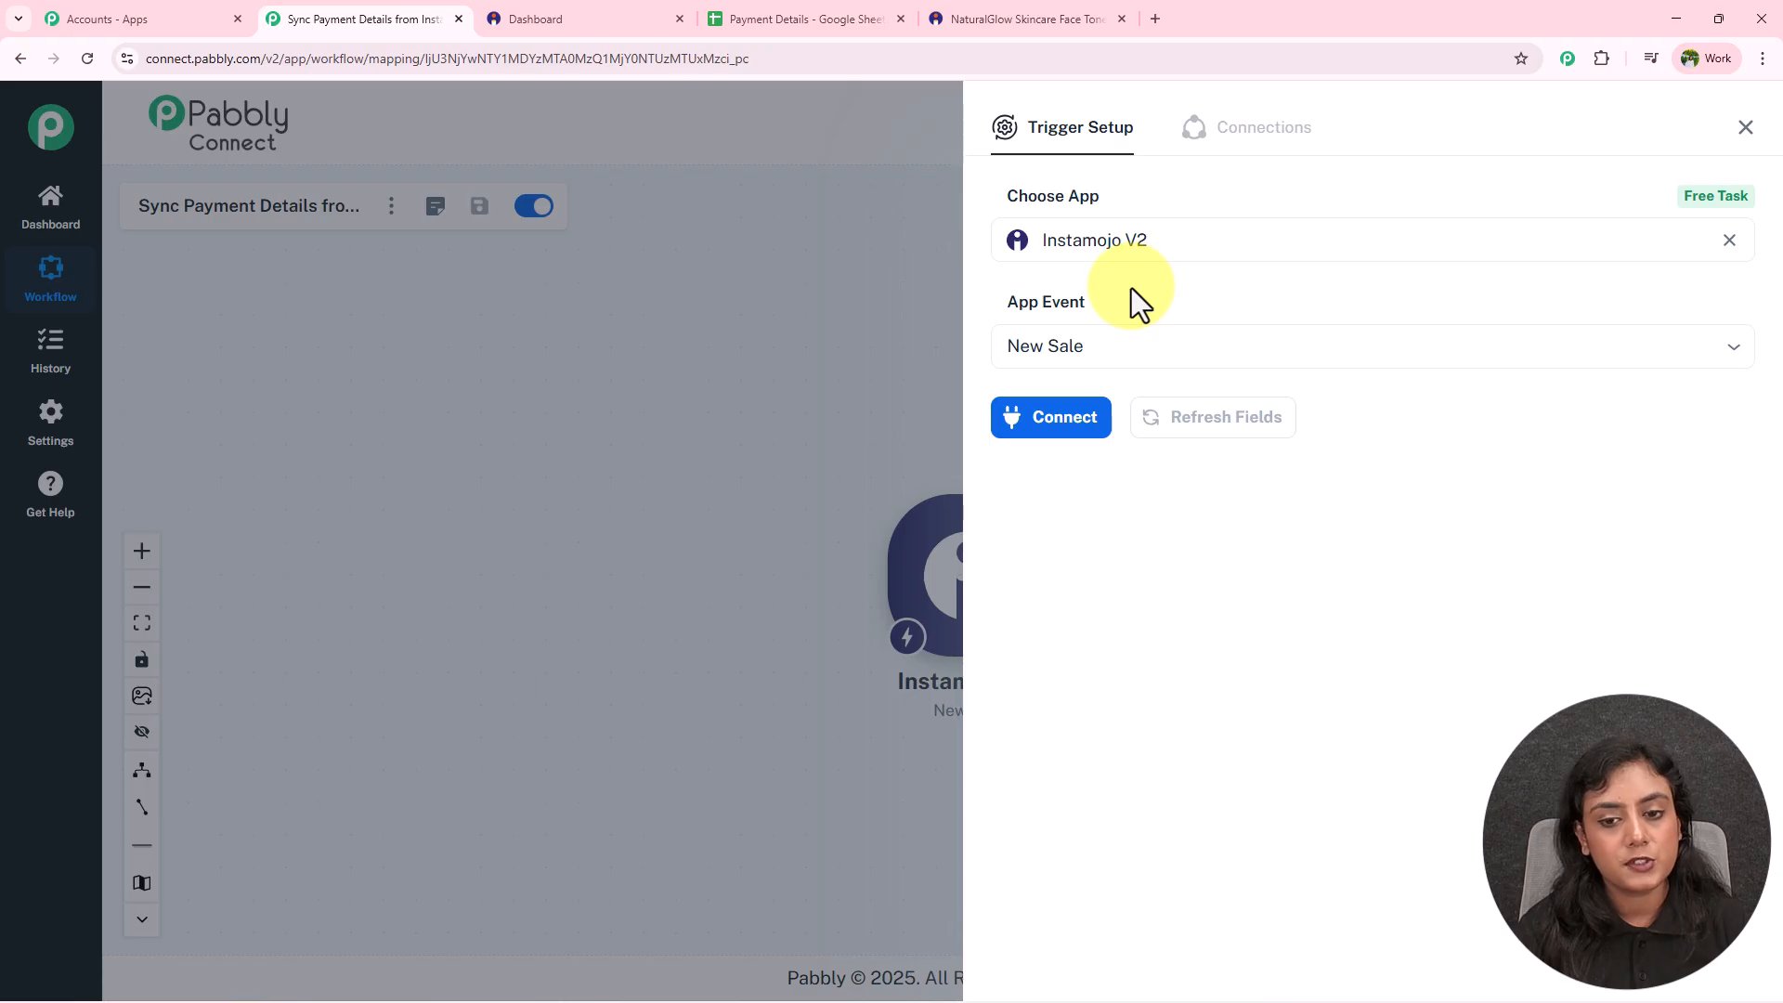
click(1053, 437)
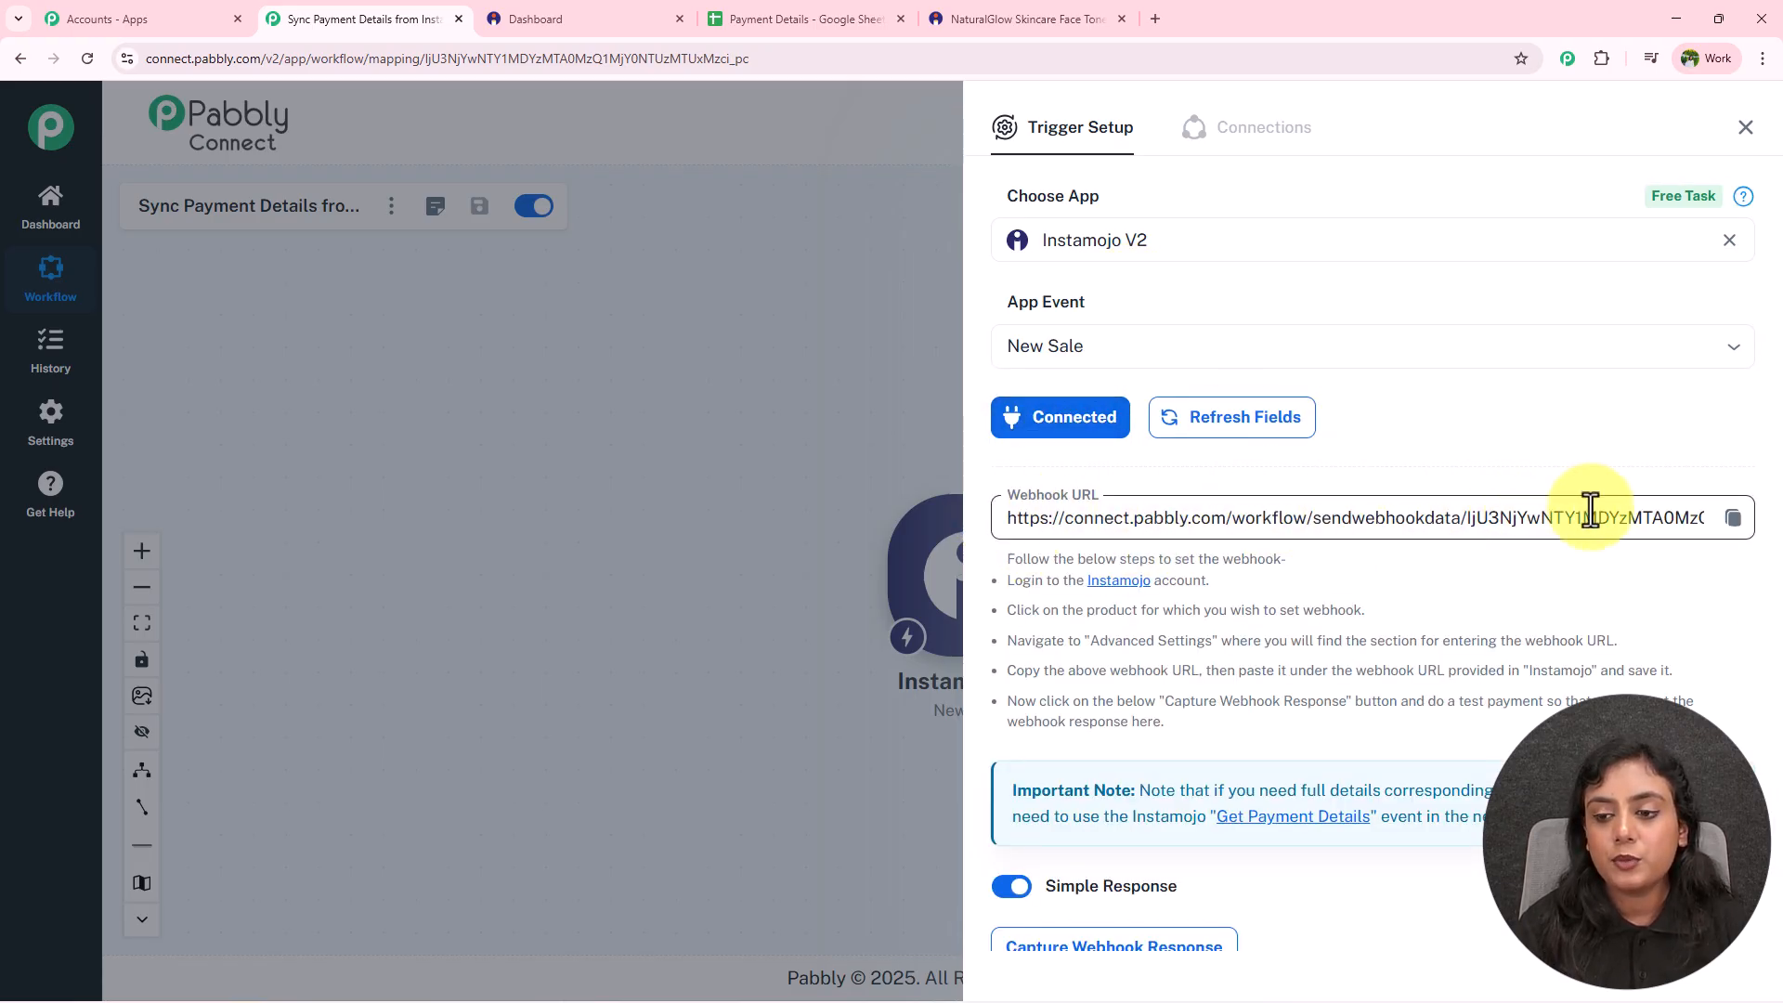
Copy the trigger's webhook URL and go back to the Instamojo dashboard.
click(1733, 518)
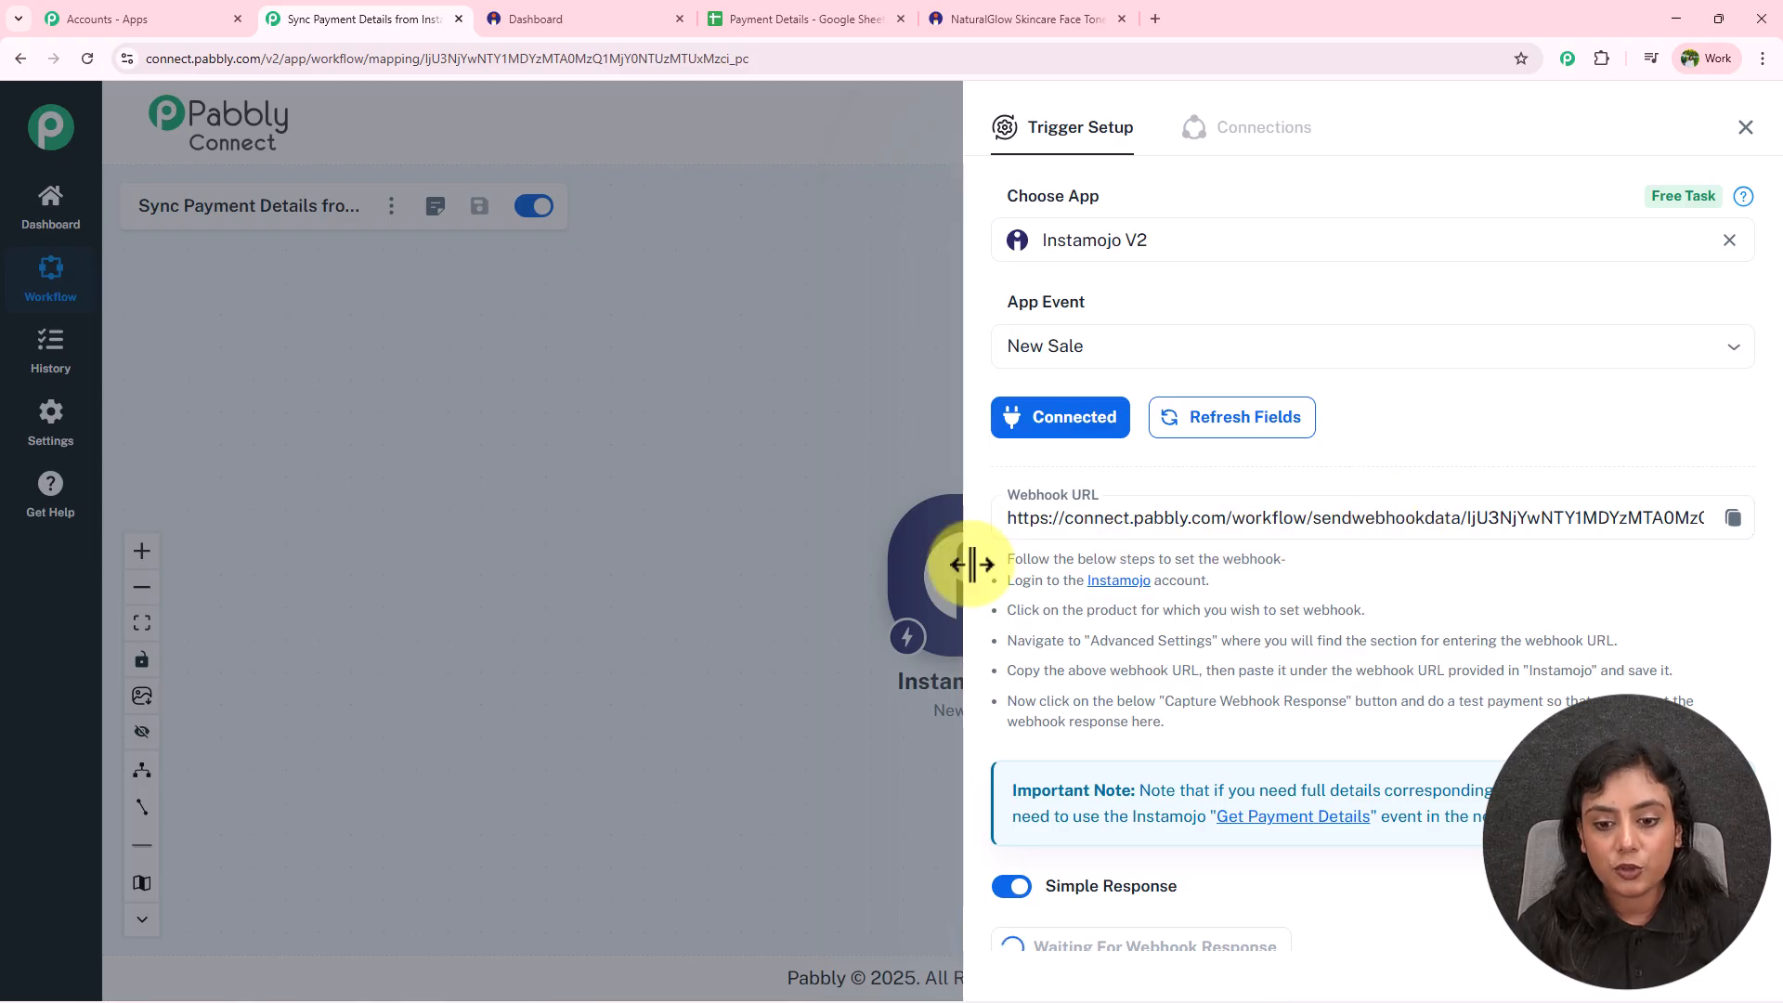
drag(1005, 557, 1267, 723)
click(1267, 720)
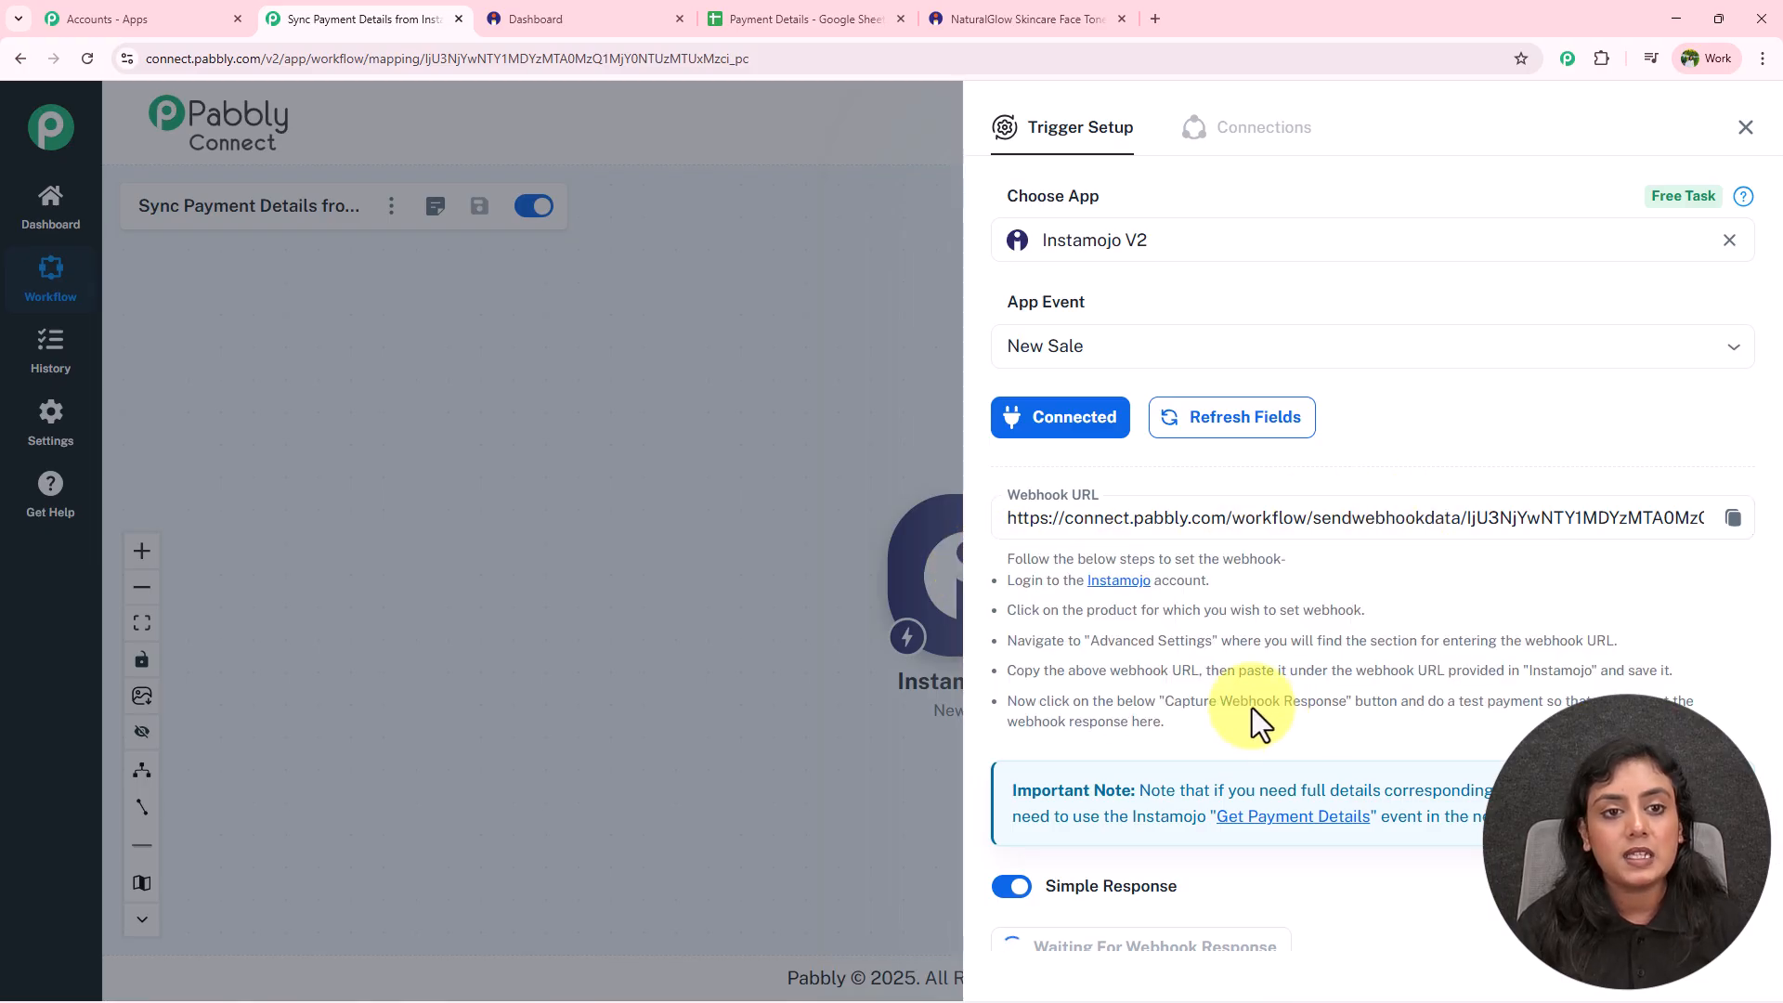
click(638, 21)
click(1121, 18)
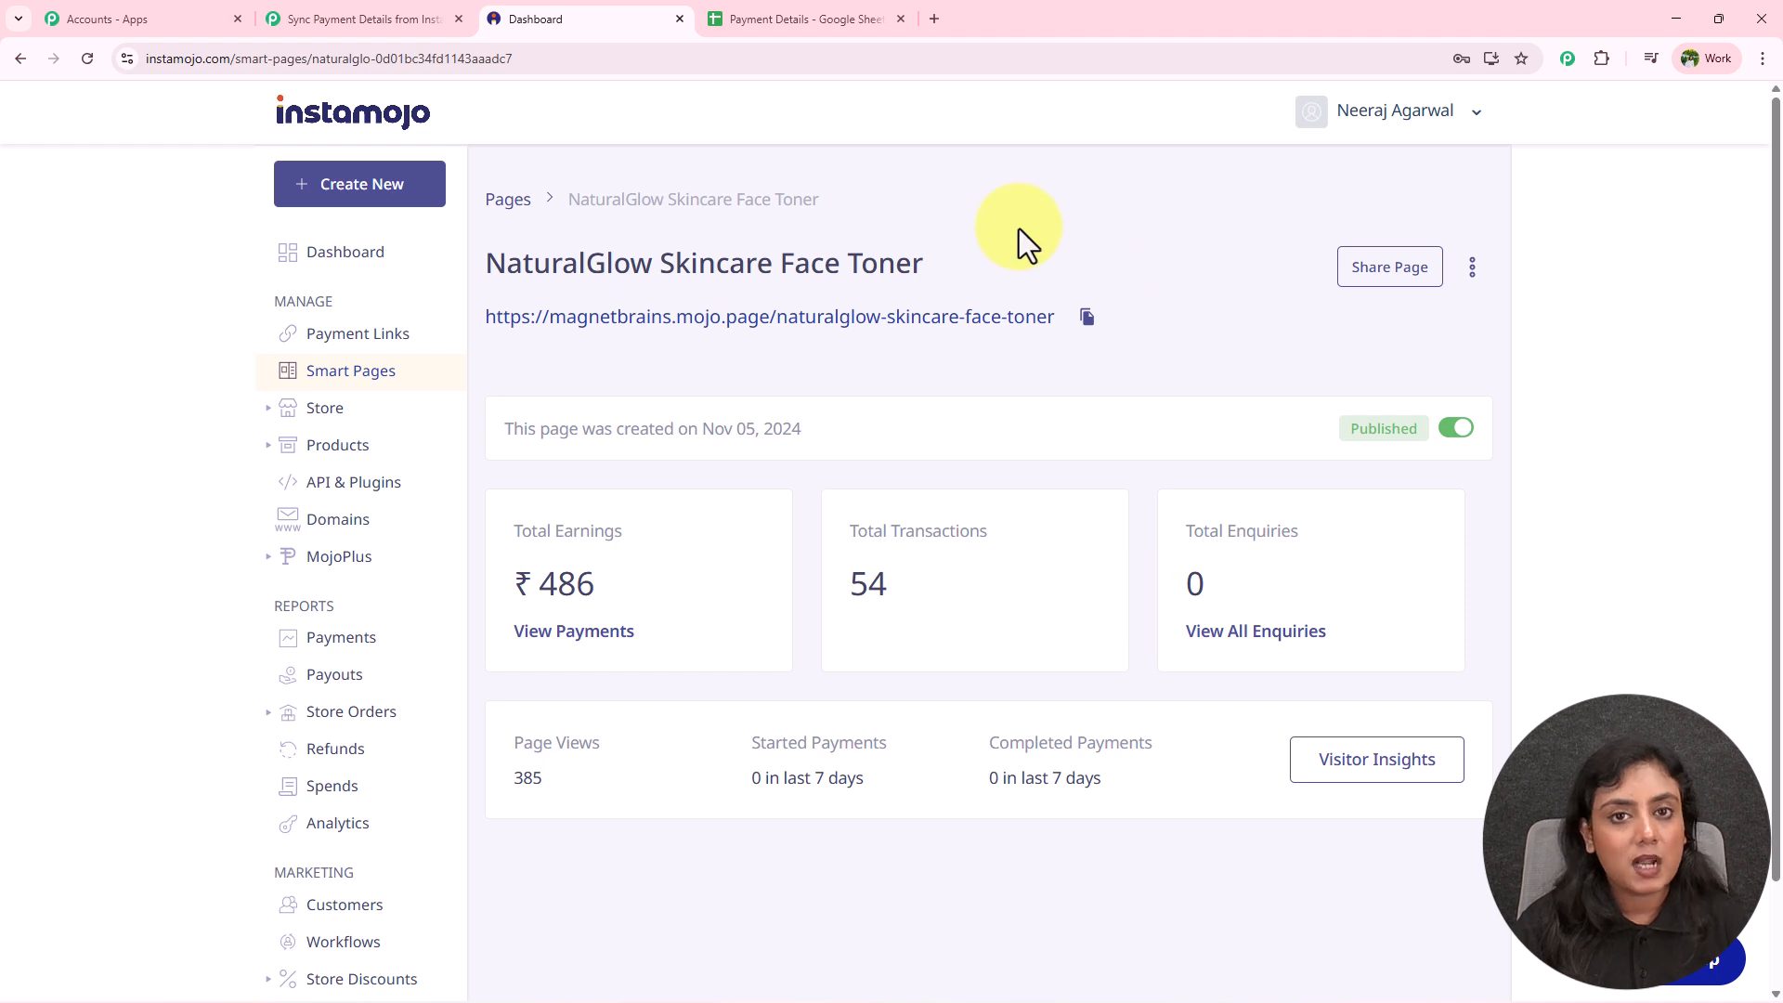
Edit the NaturalGlow page and turn on its Add Webhook setting.
click(1472, 270)
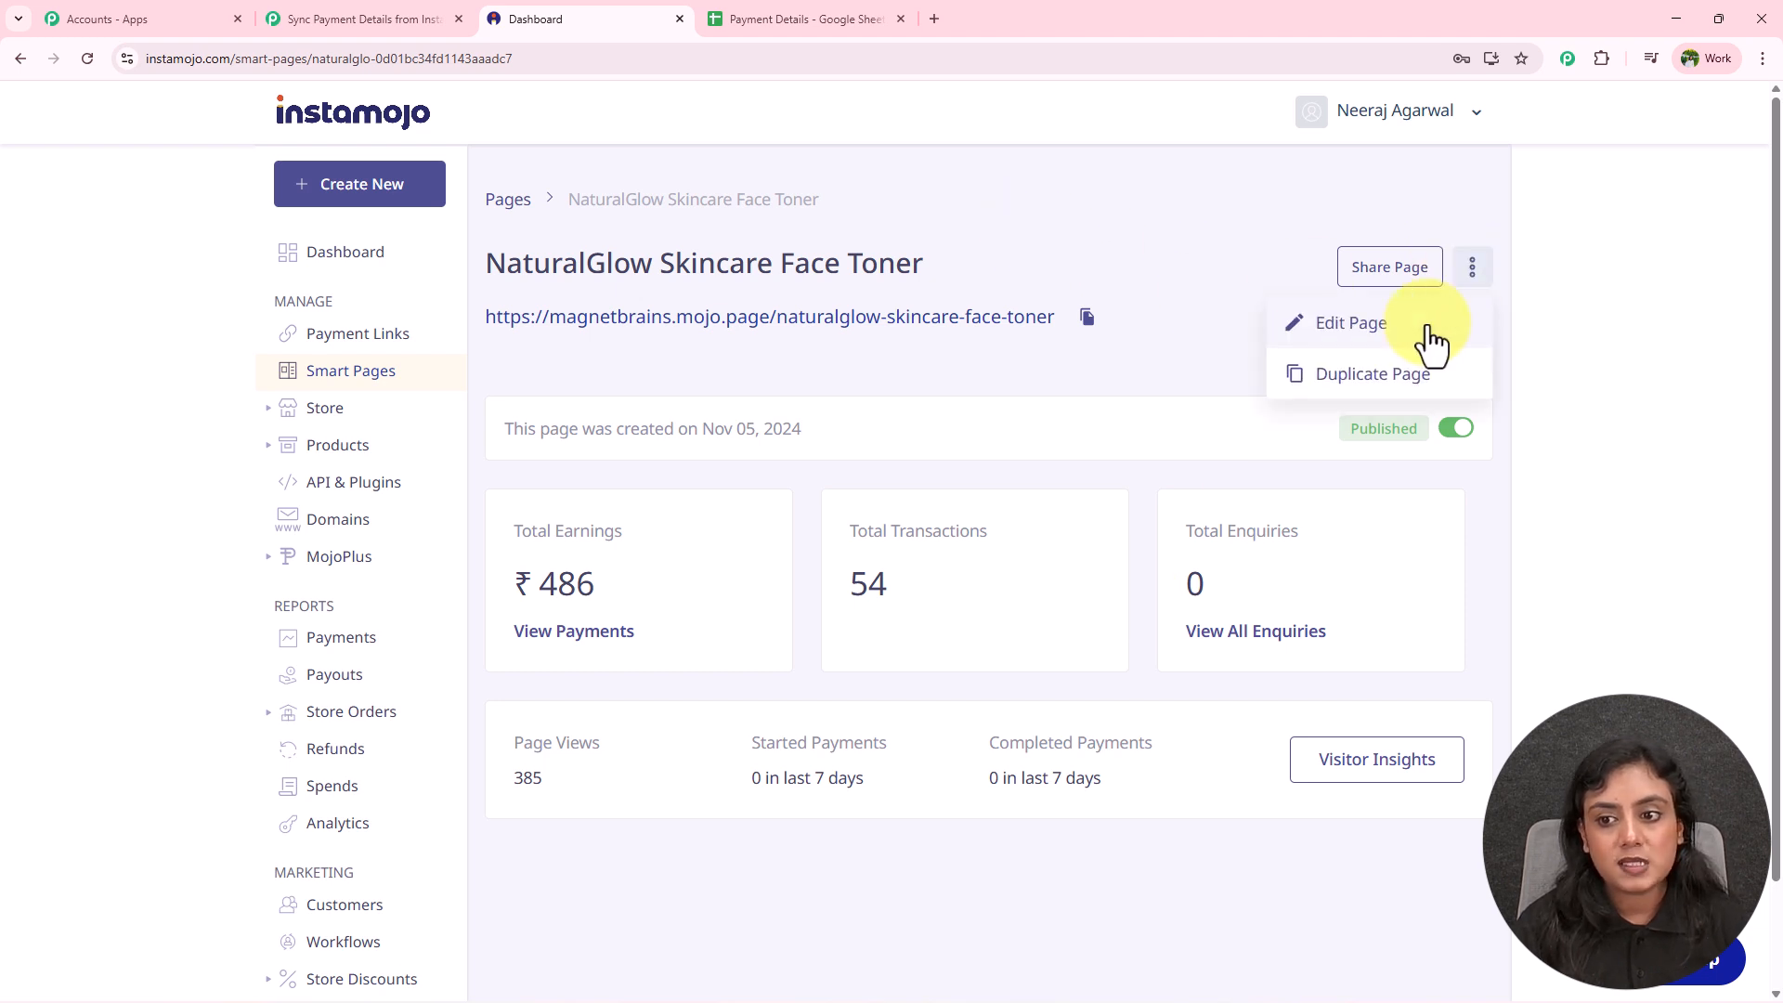
click(1417, 339)
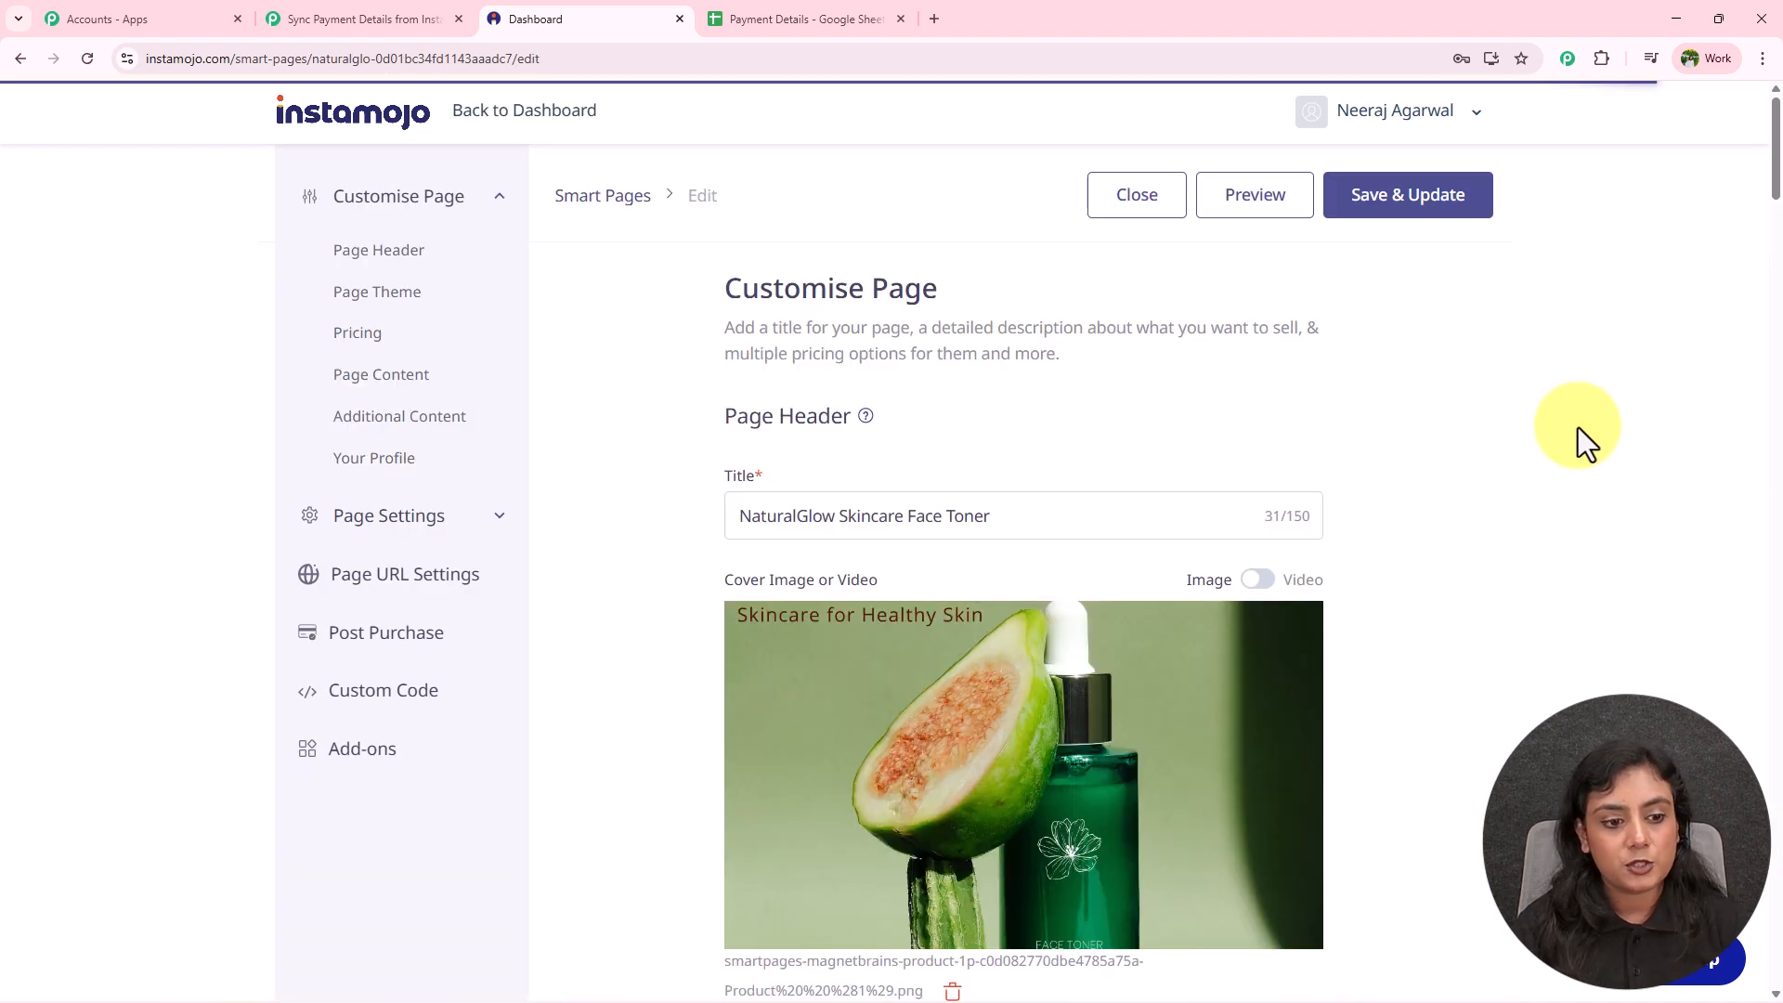
scroll(1562, 415, down, 10)
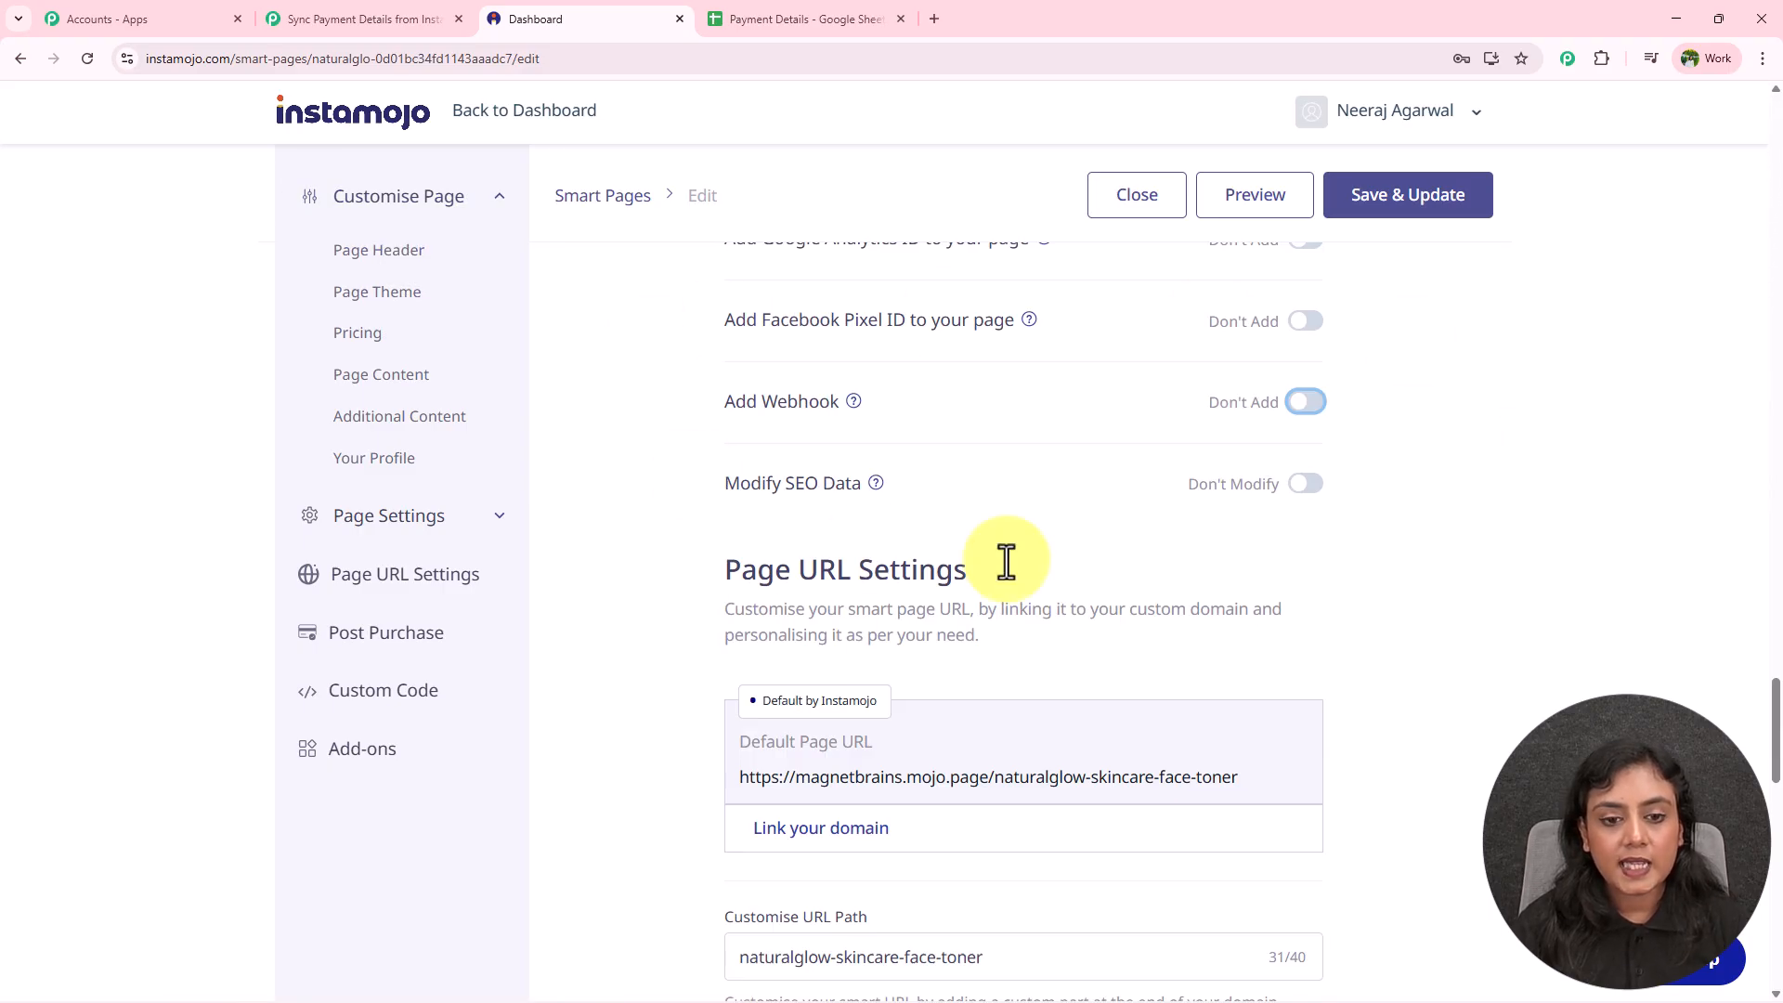
scroll(1496, 501, up, 3)
scroll(1218, 402, down, 3)
drag(682, 405, 843, 397)
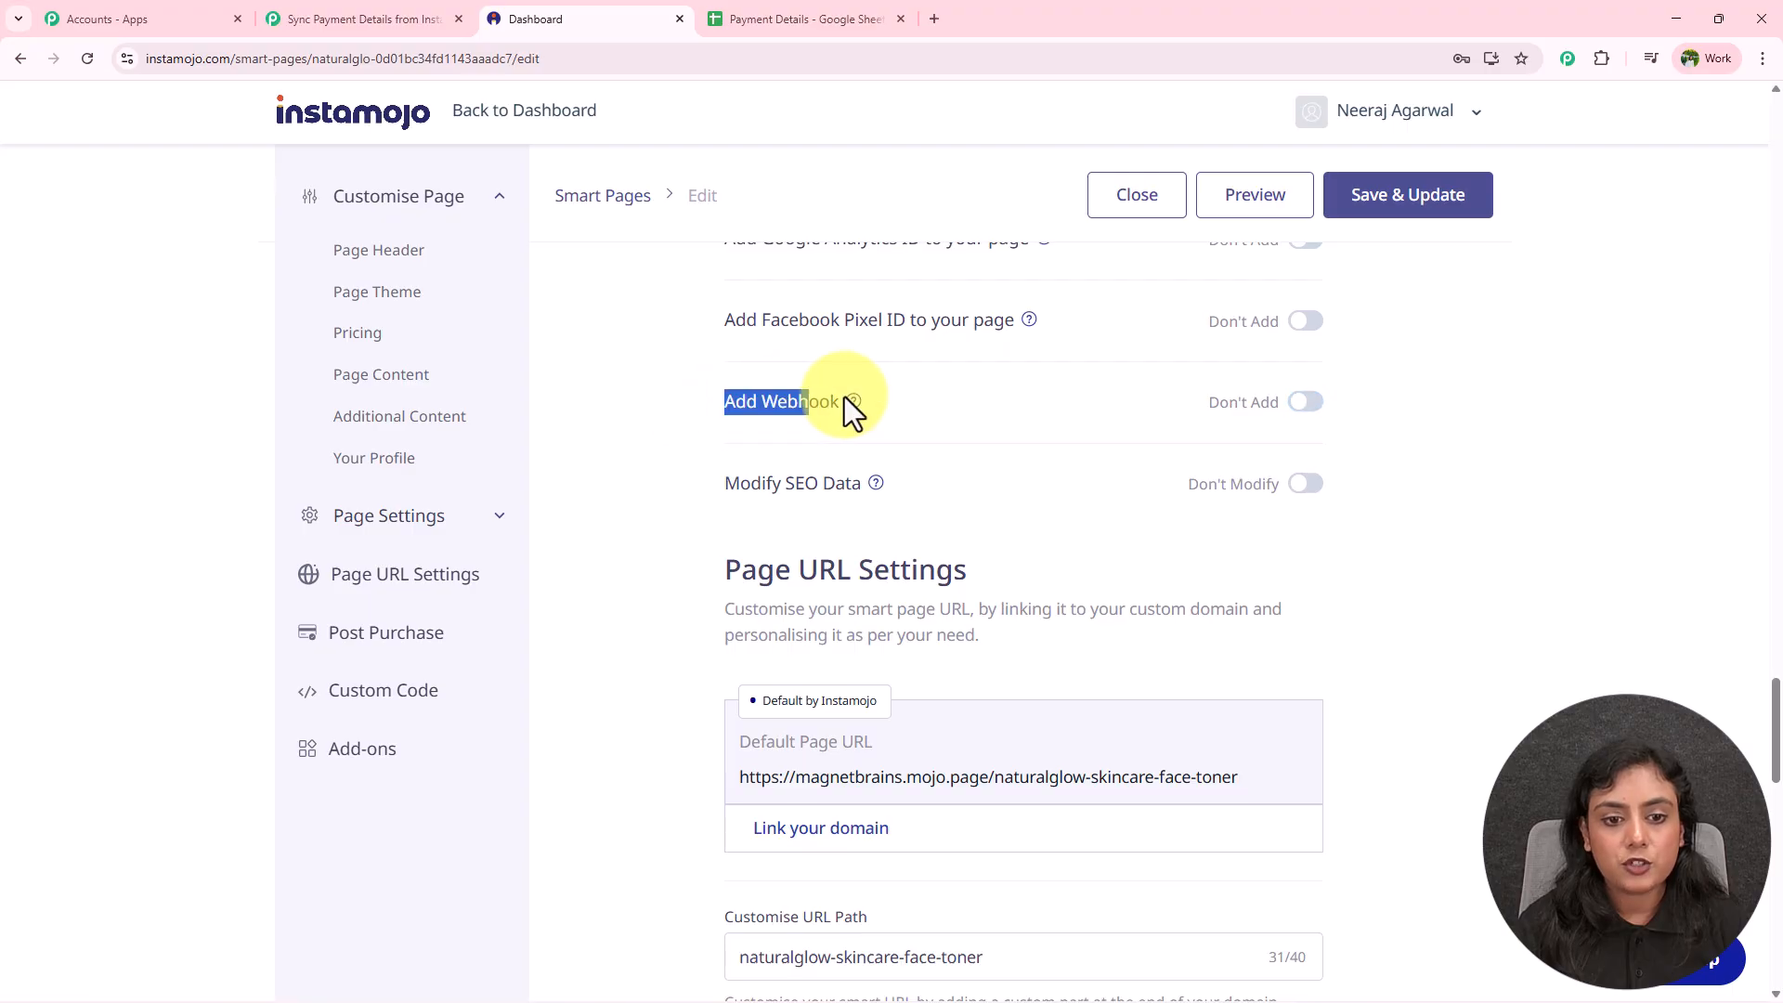
click(1445, 437)
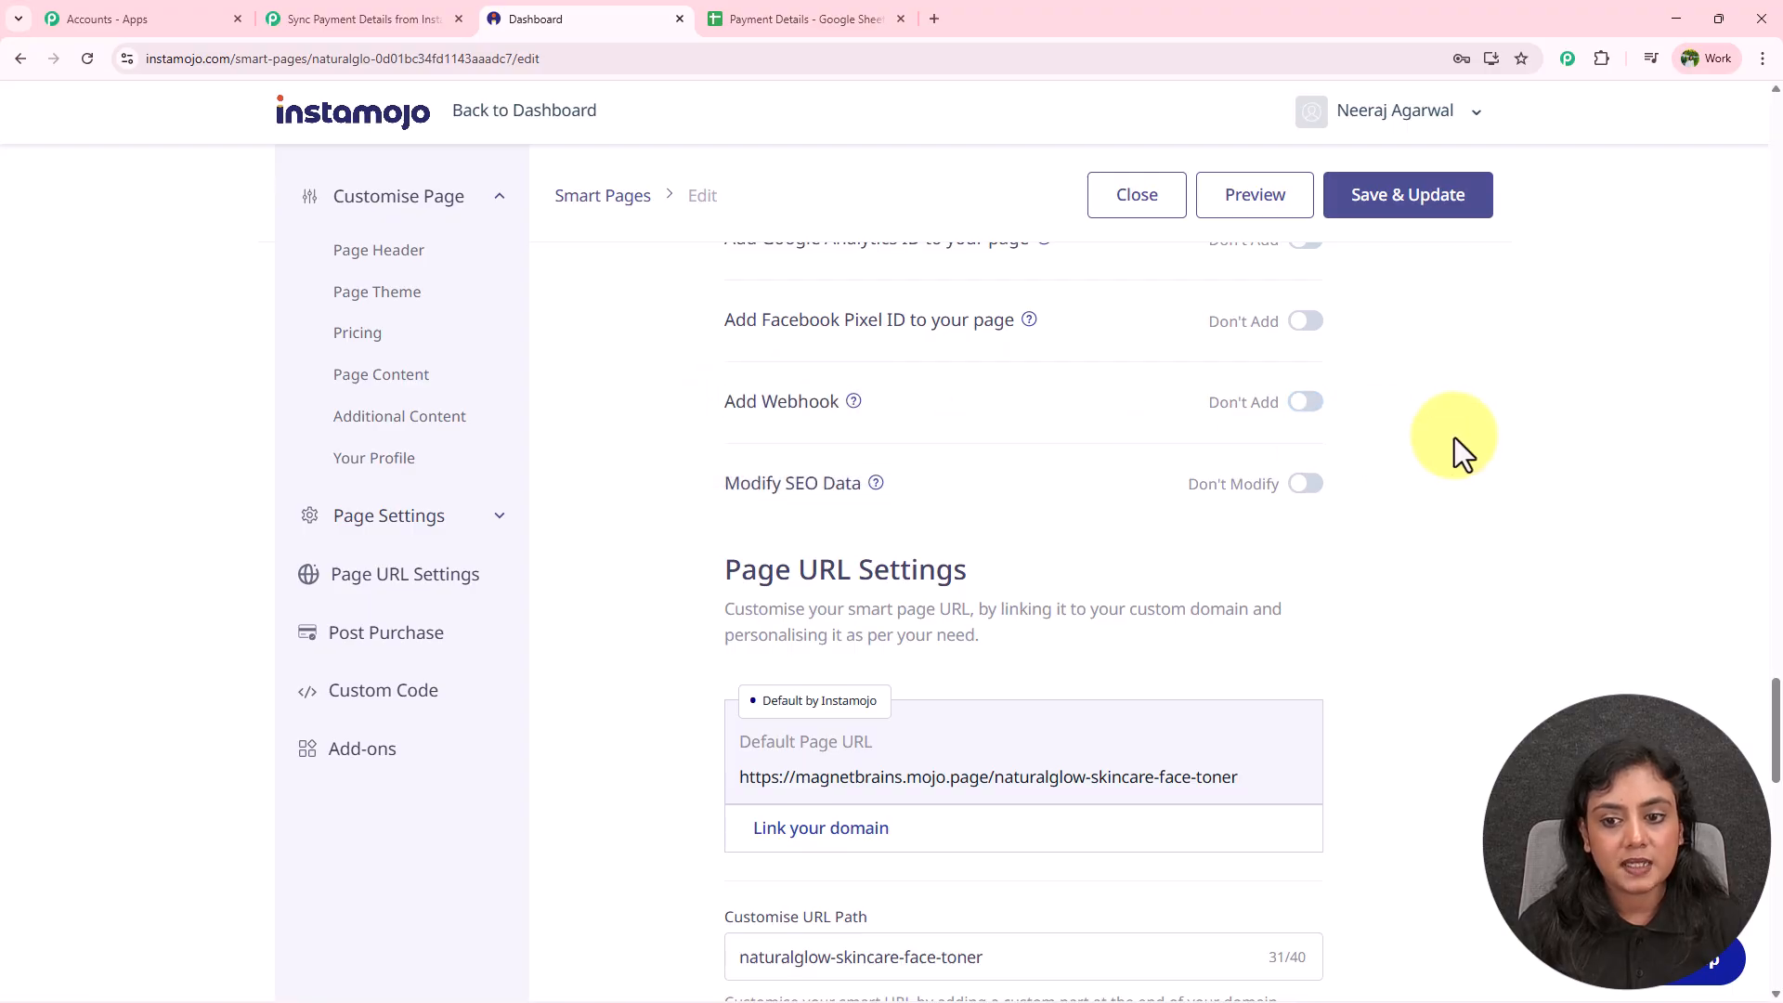
click(1302, 413)
Paste the Pabbly webhook URL, trigger it on Successful Payments, and save the page.
drag(726, 446, 967, 466)
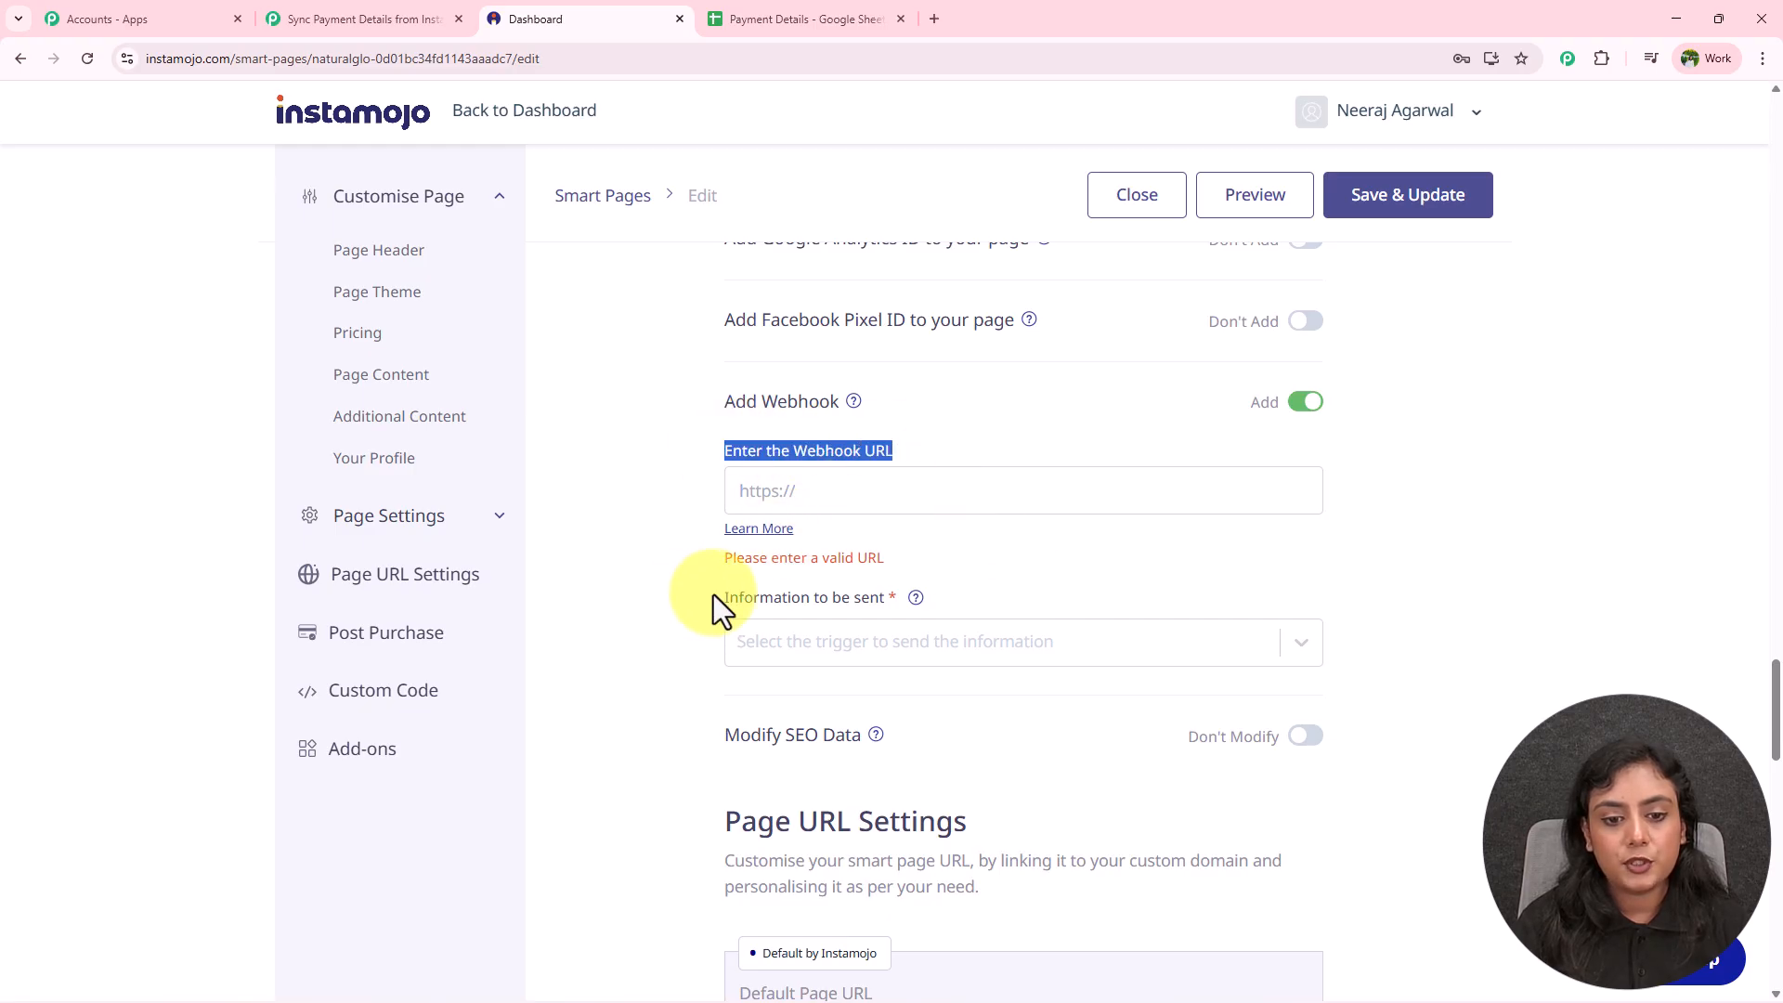
click(878, 497)
key(ctrl+v)
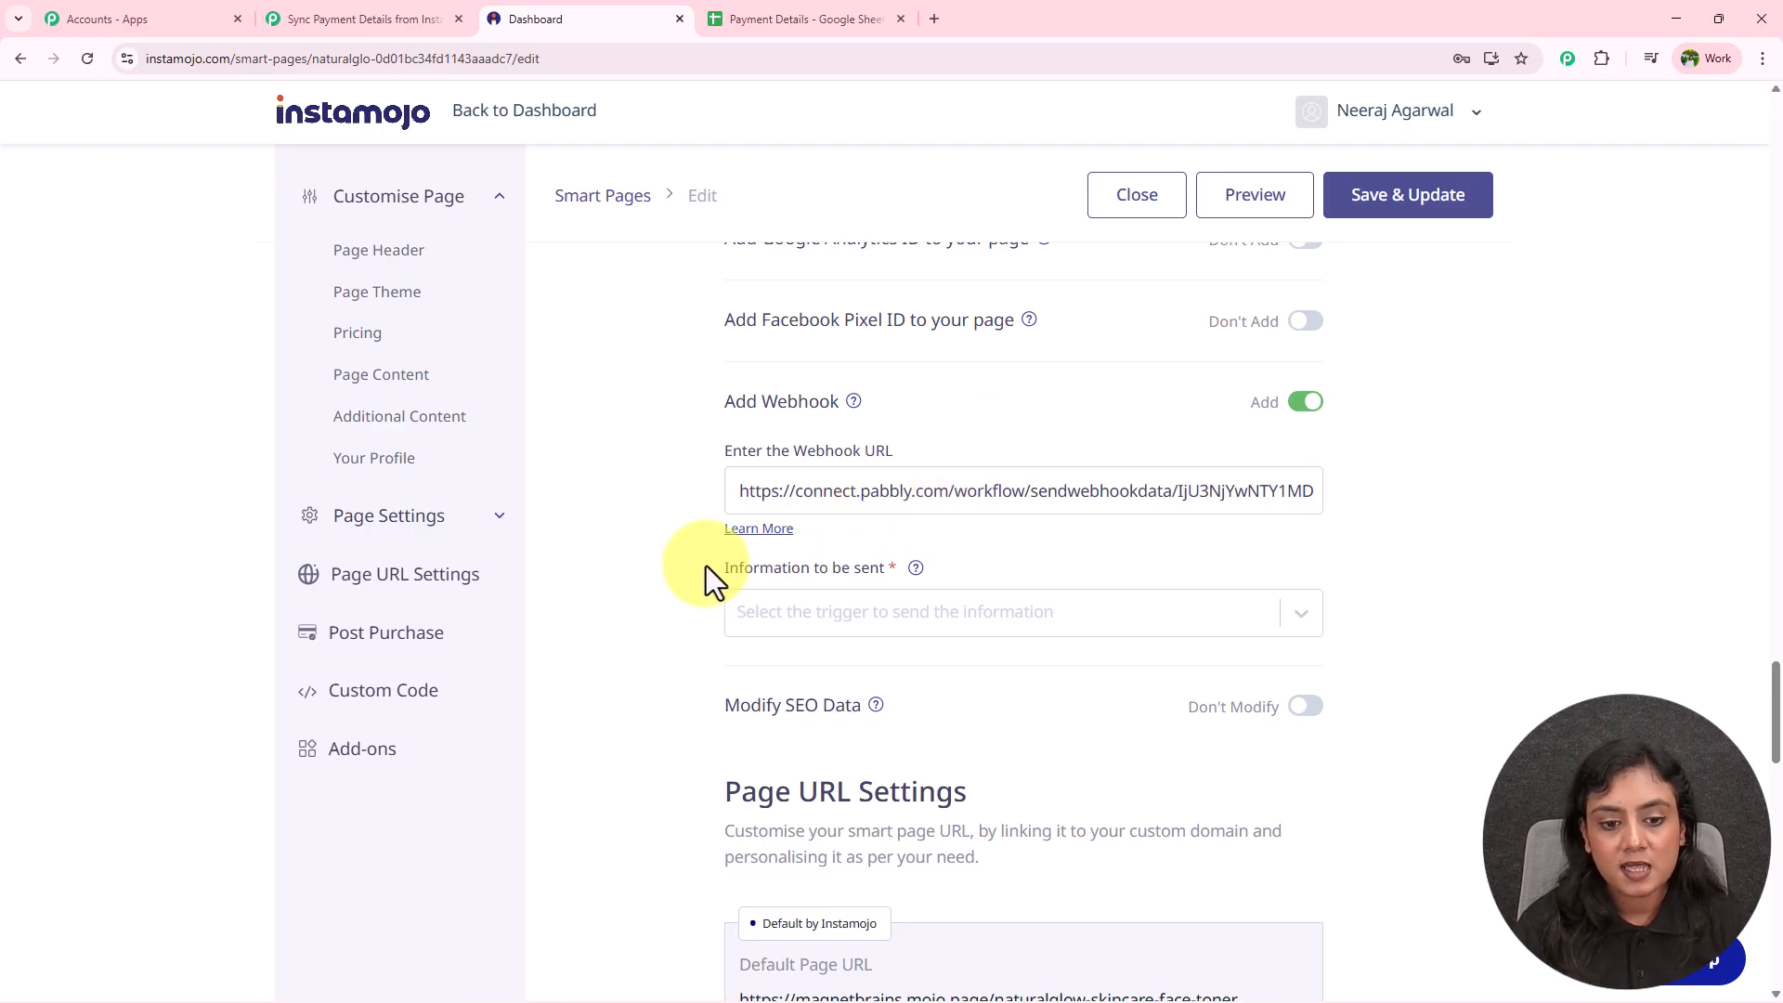
click(947, 608)
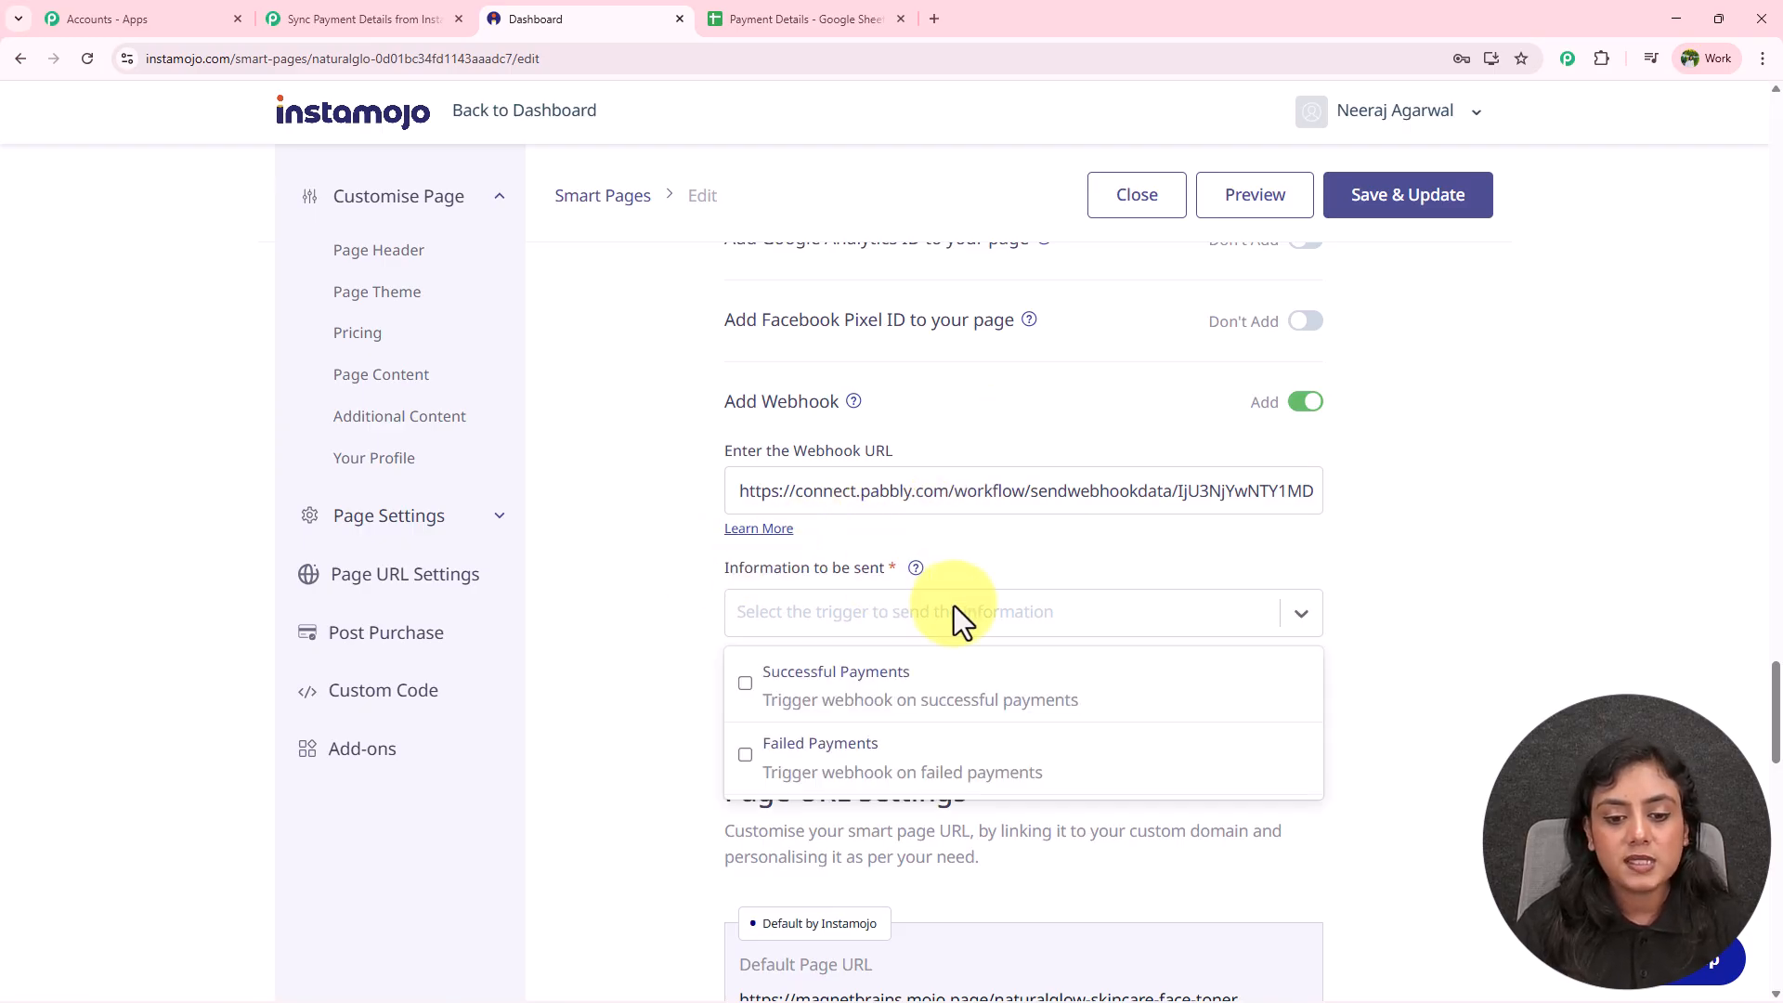
click(744, 684)
click(641, 563)
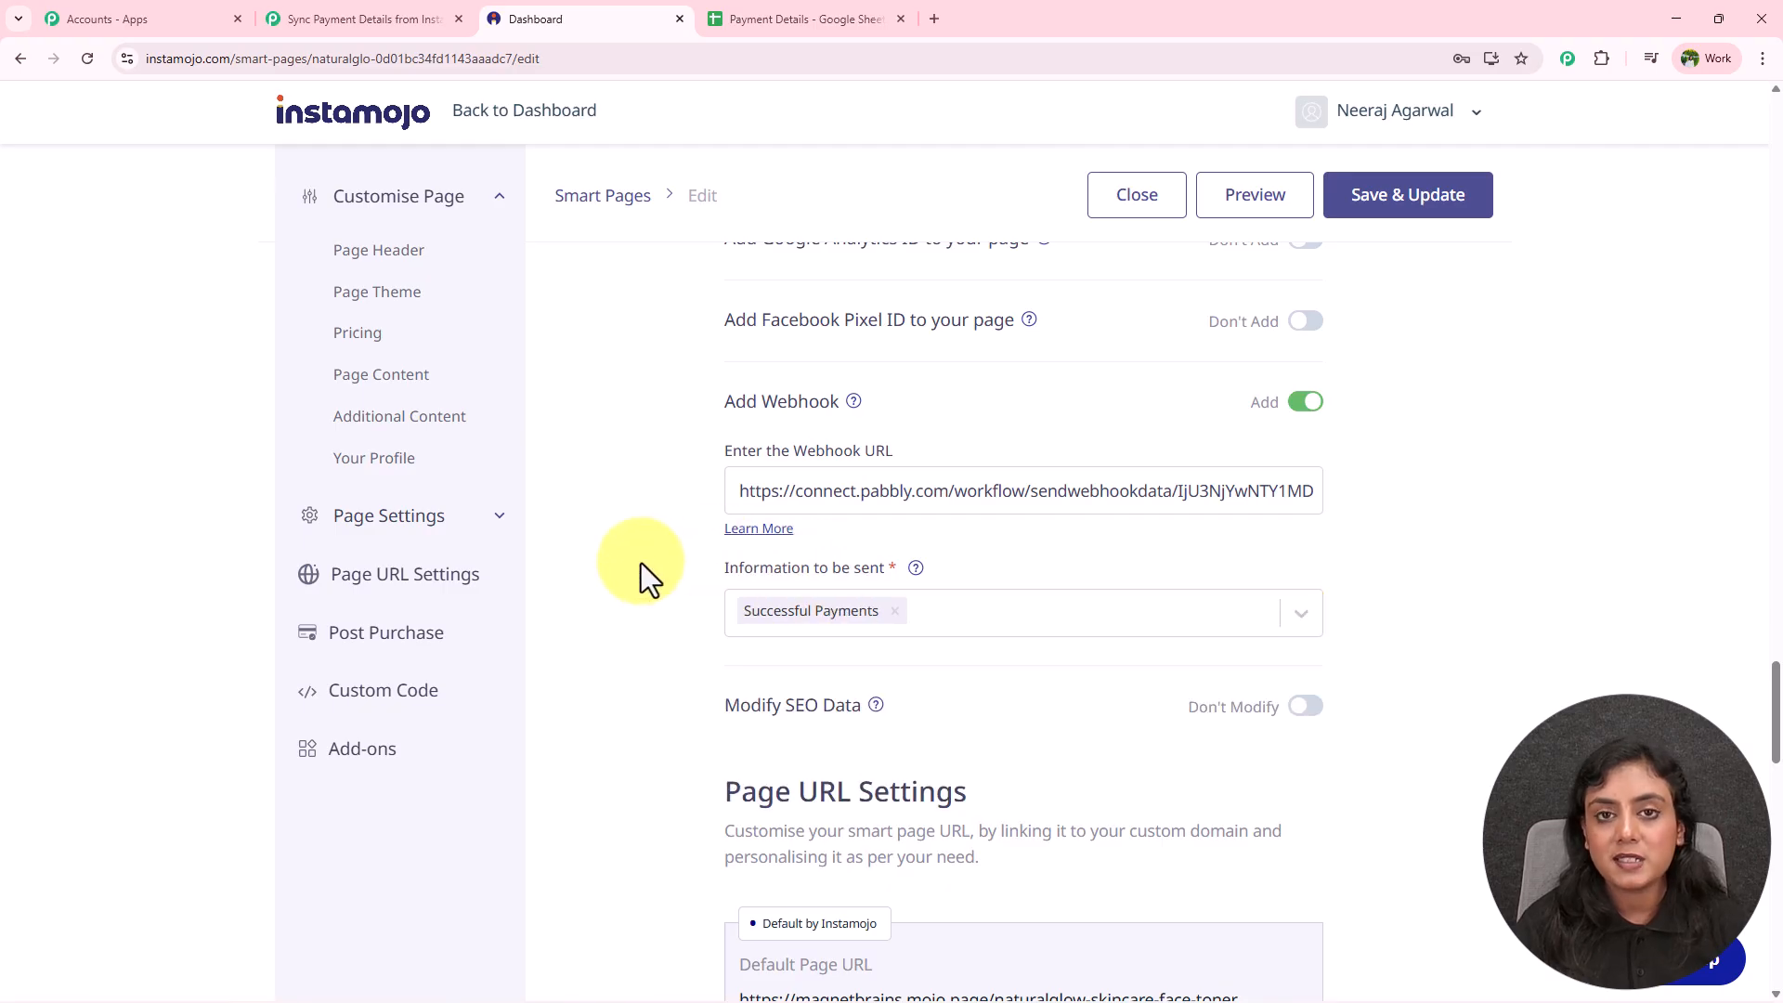
click(1446, 206)
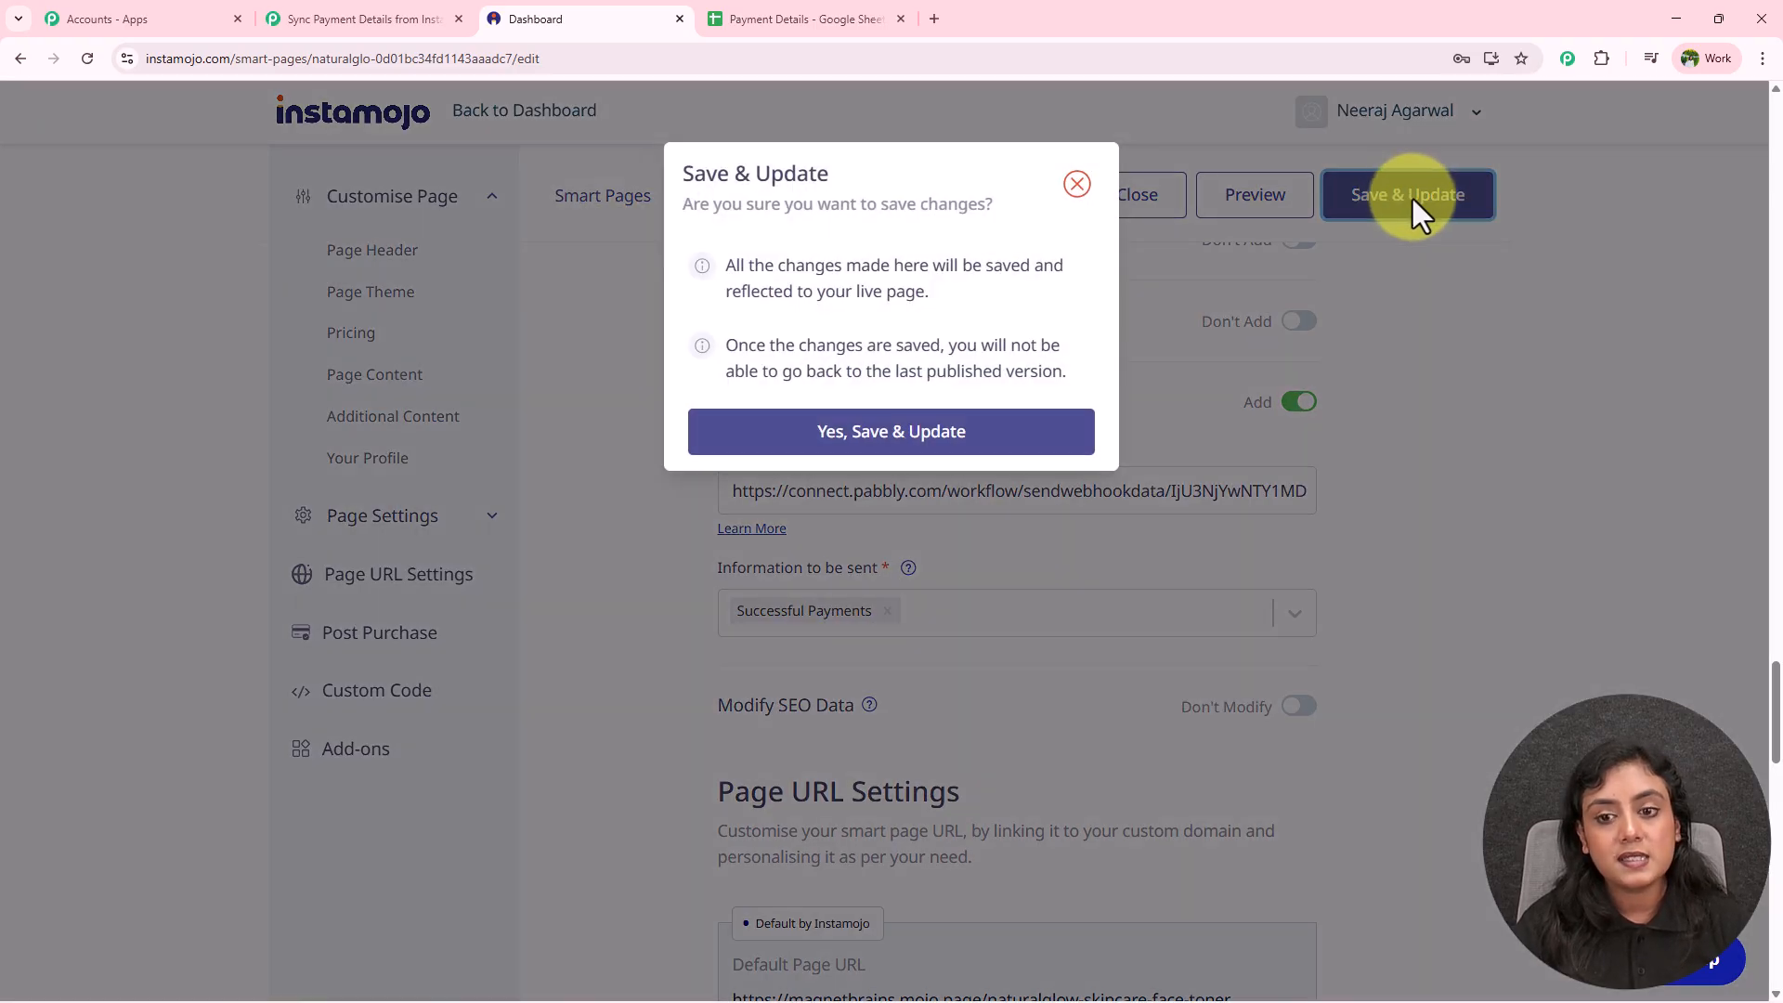
click(924, 436)
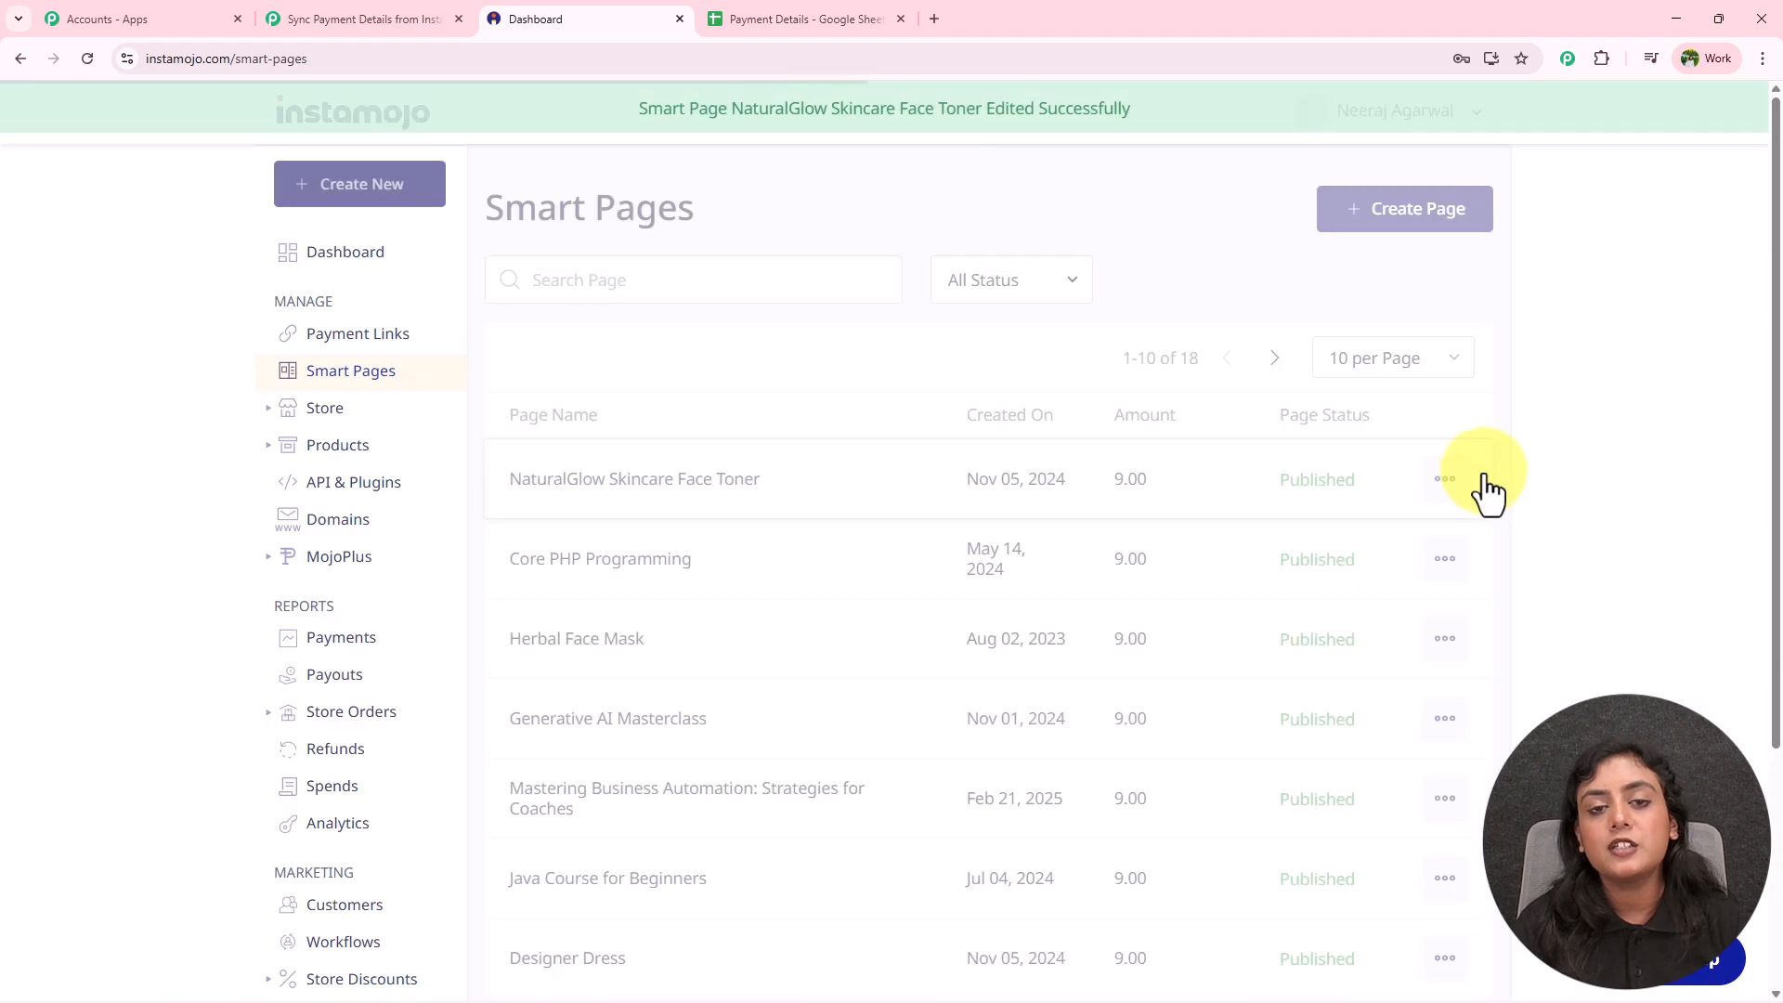
Copy the NaturalGlow smart page's public link, load it in a new tab, and start the Skincare checkout.
click(719, 494)
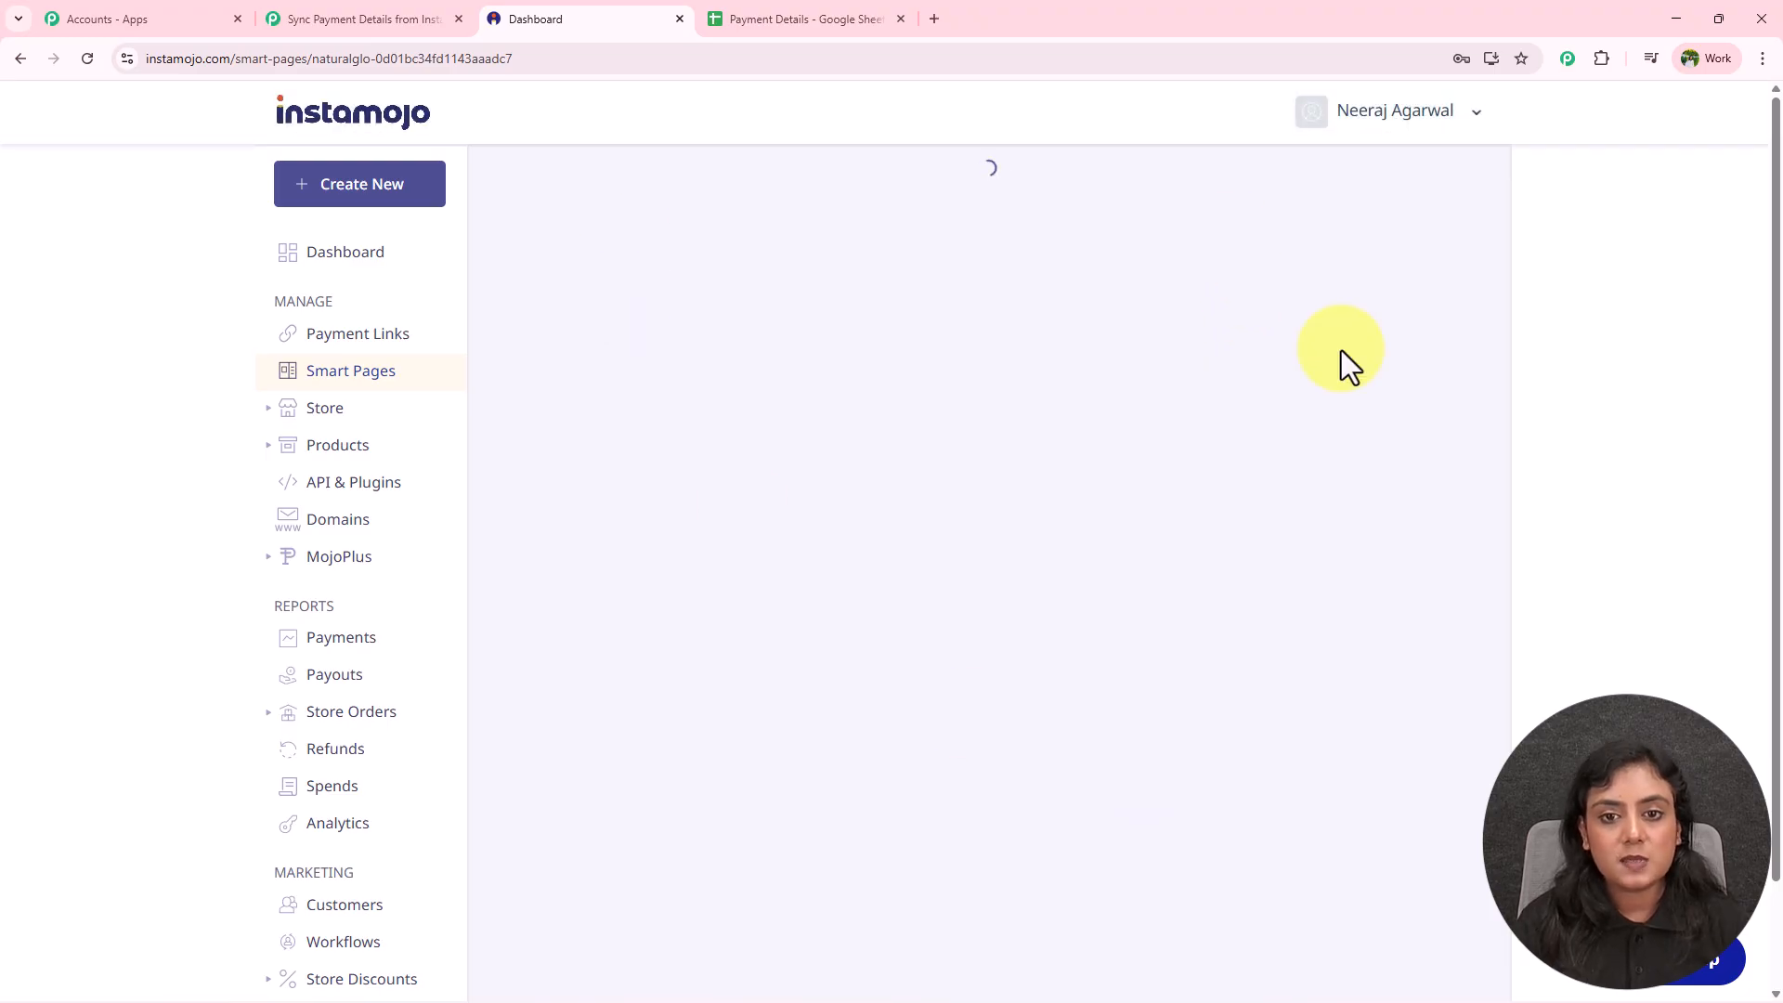
click(395, 19)
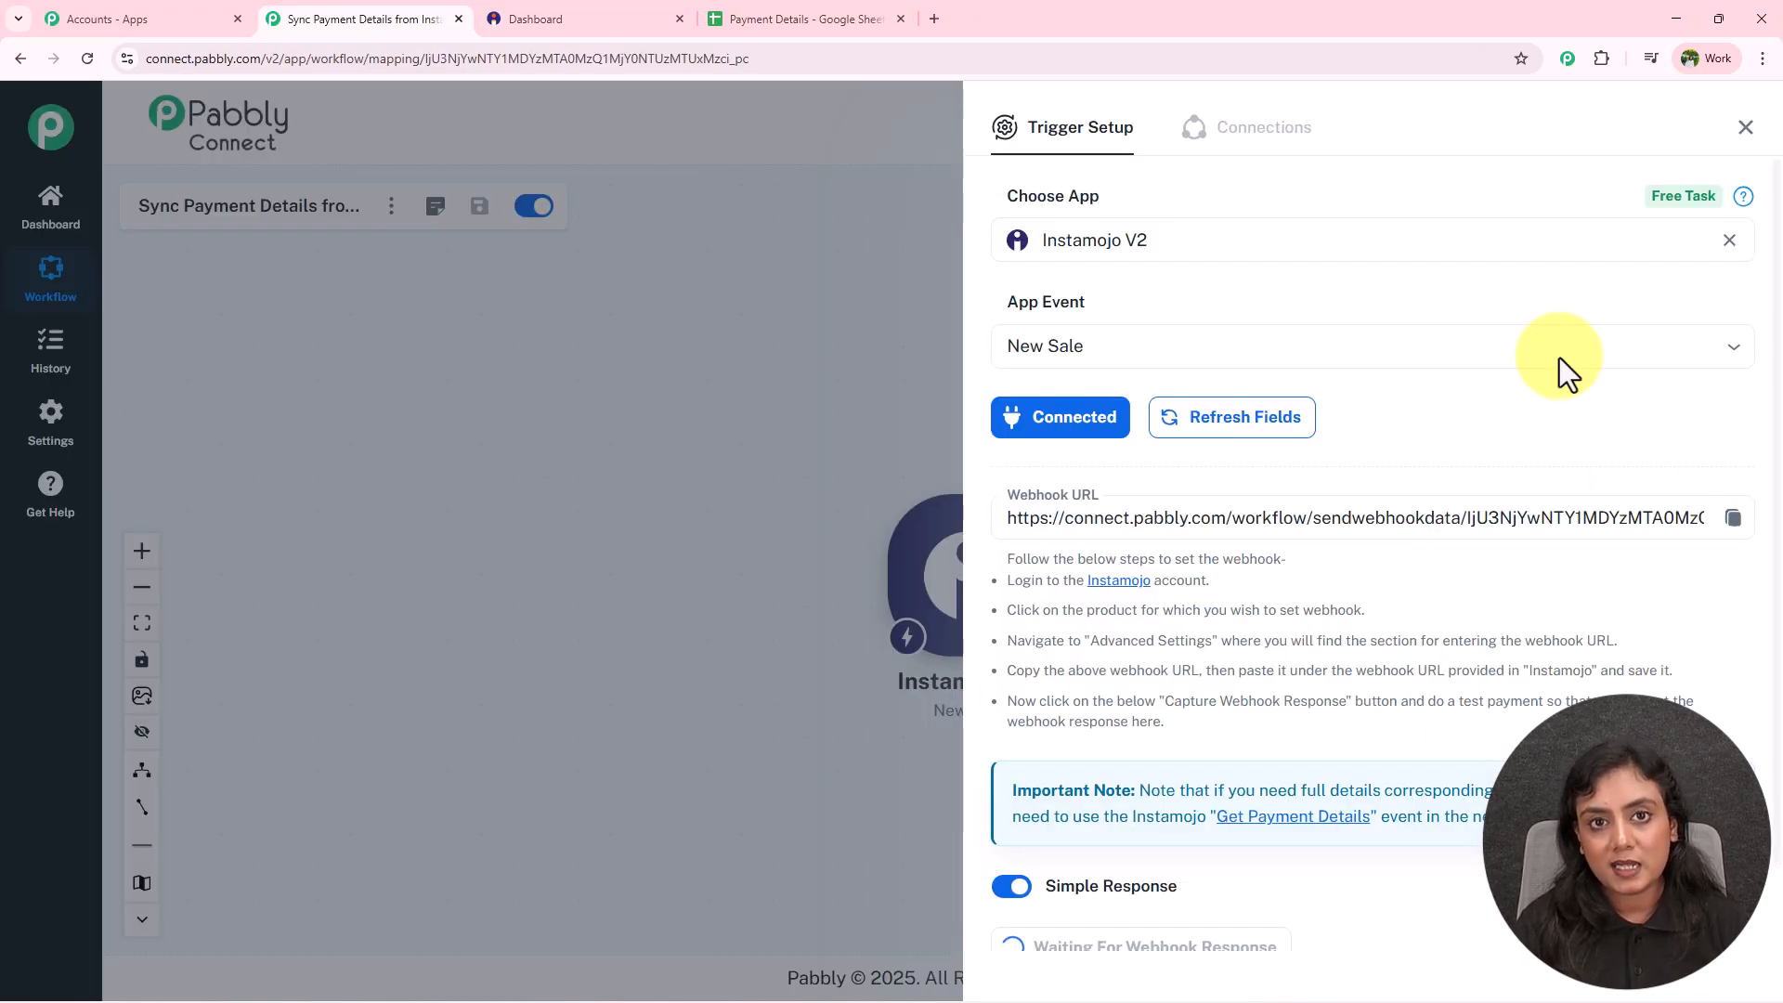
click(641, 18)
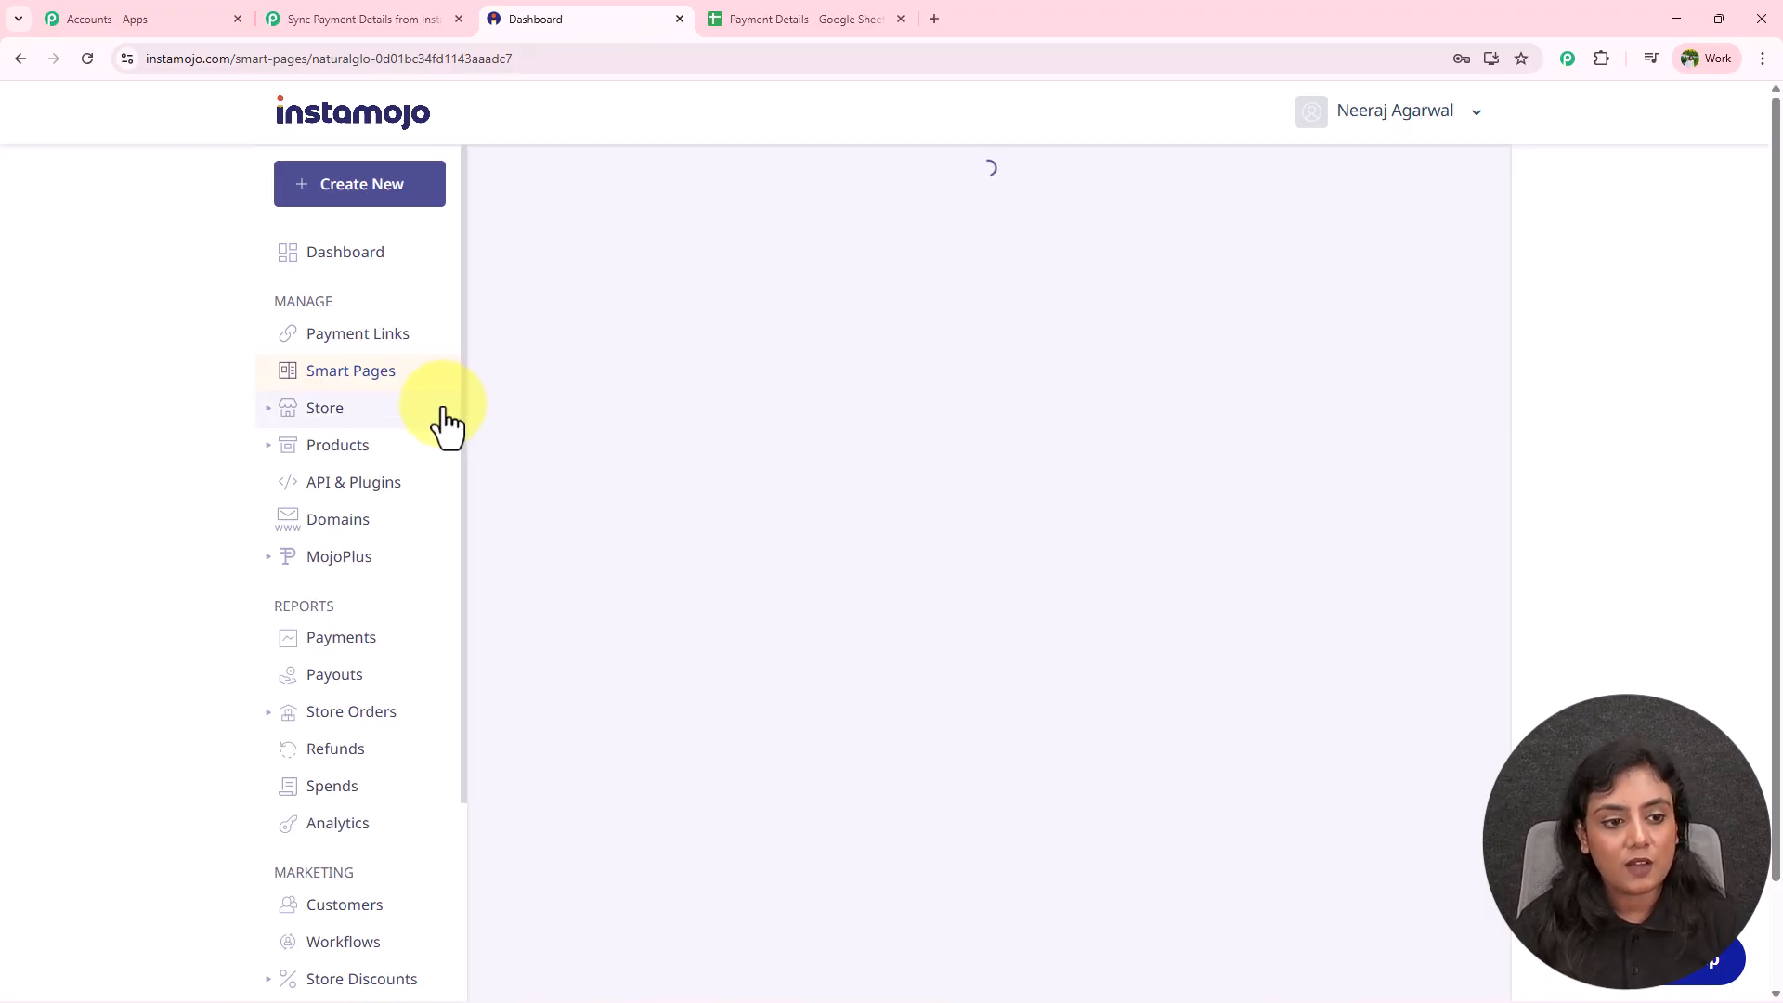
click(1087, 317)
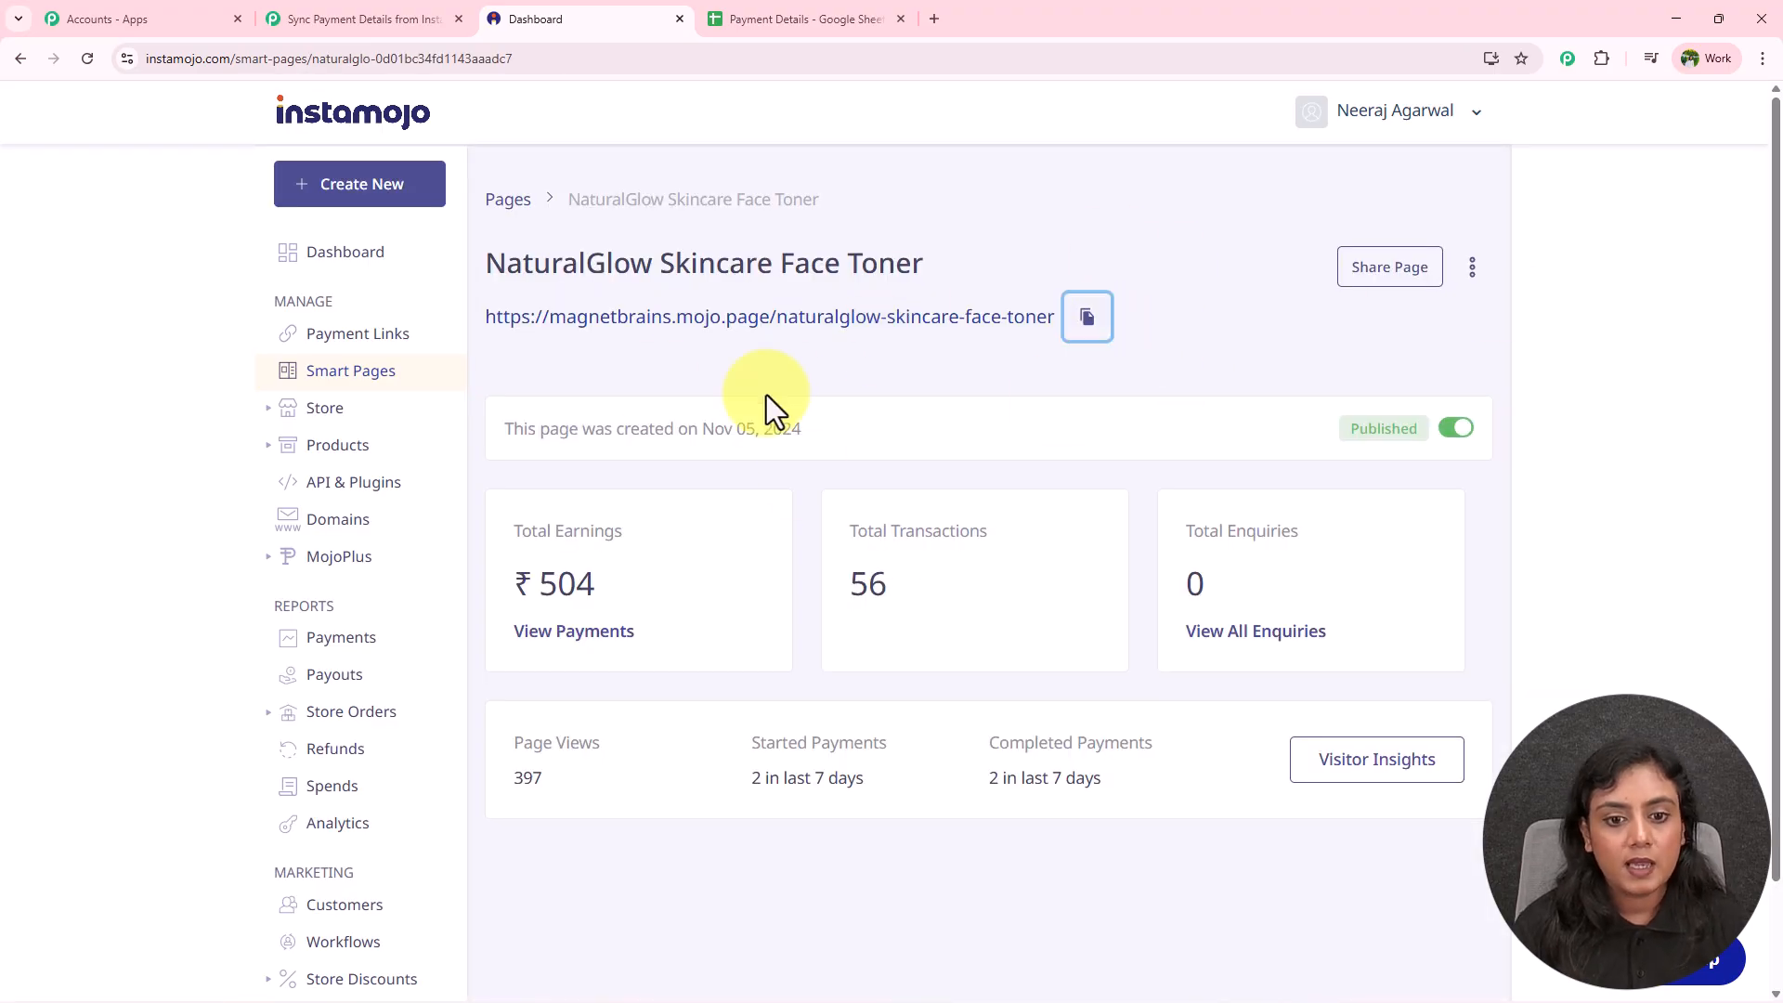
click(931, 9)
key(ctrl+v)
key(Return)
click(1276, 384)
Fill the buyer's first name, last name and e-mail from saved entries, plus a mobile number.
click(404, 342)
click(429, 498)
click(827, 358)
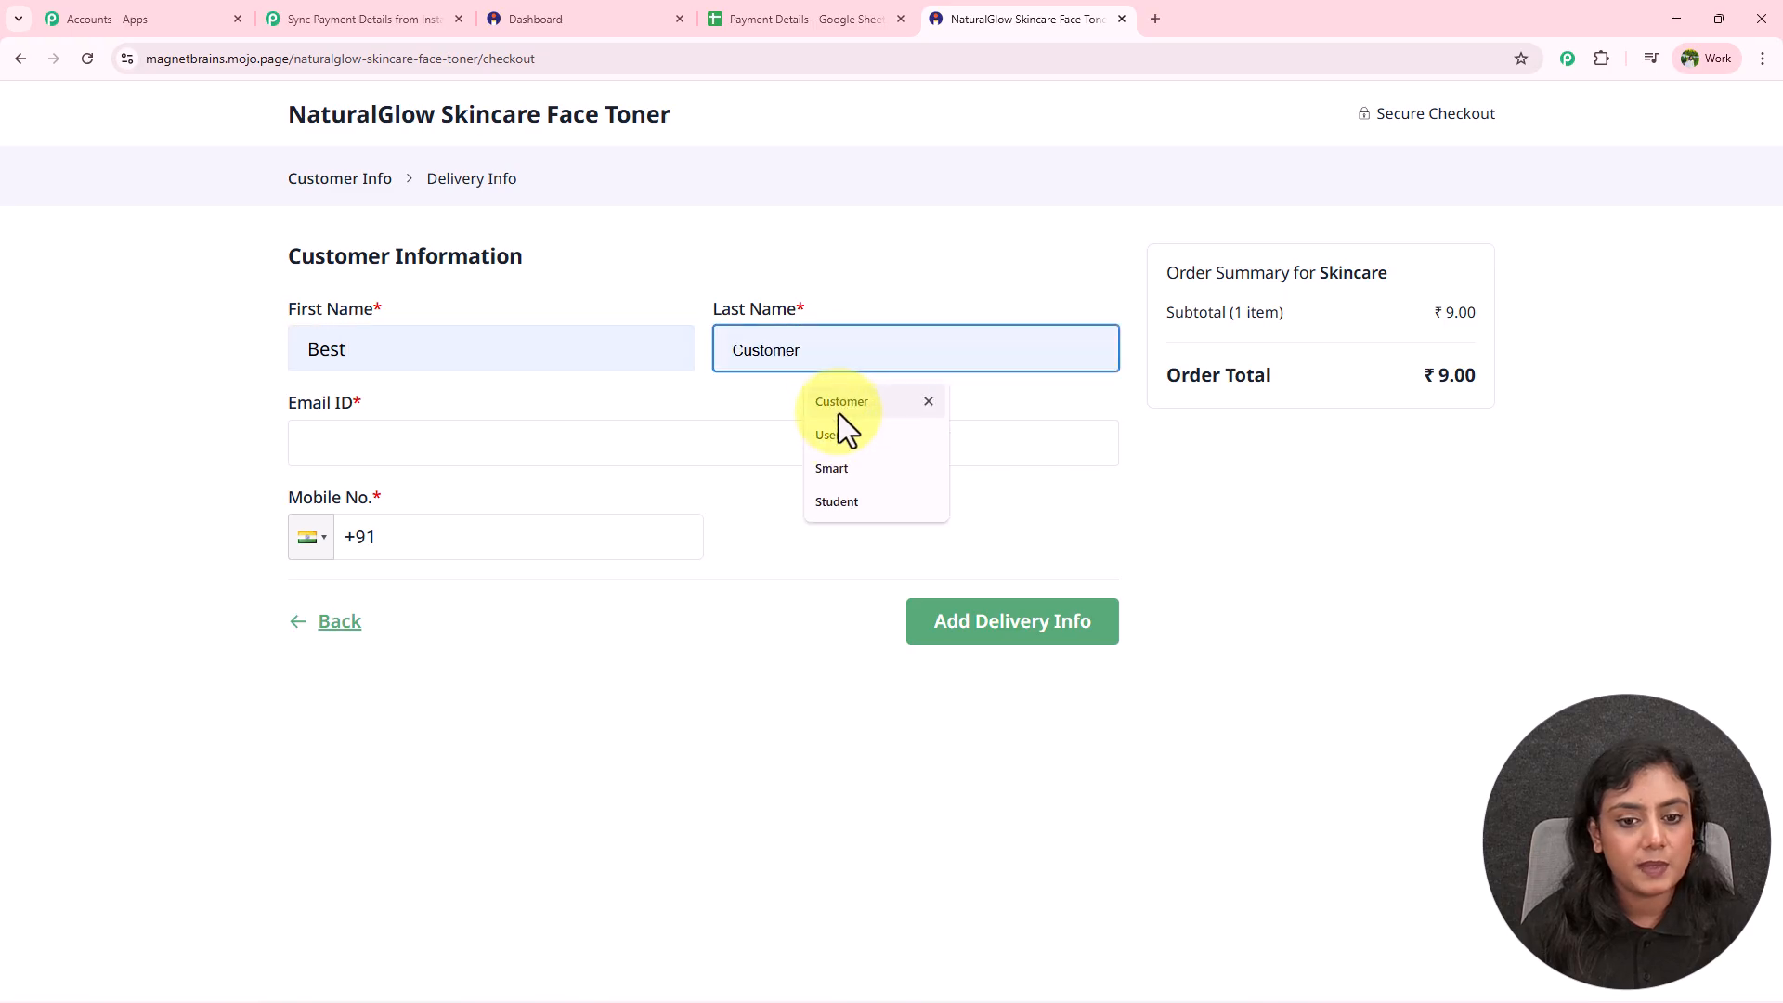
click(839, 412)
click(464, 437)
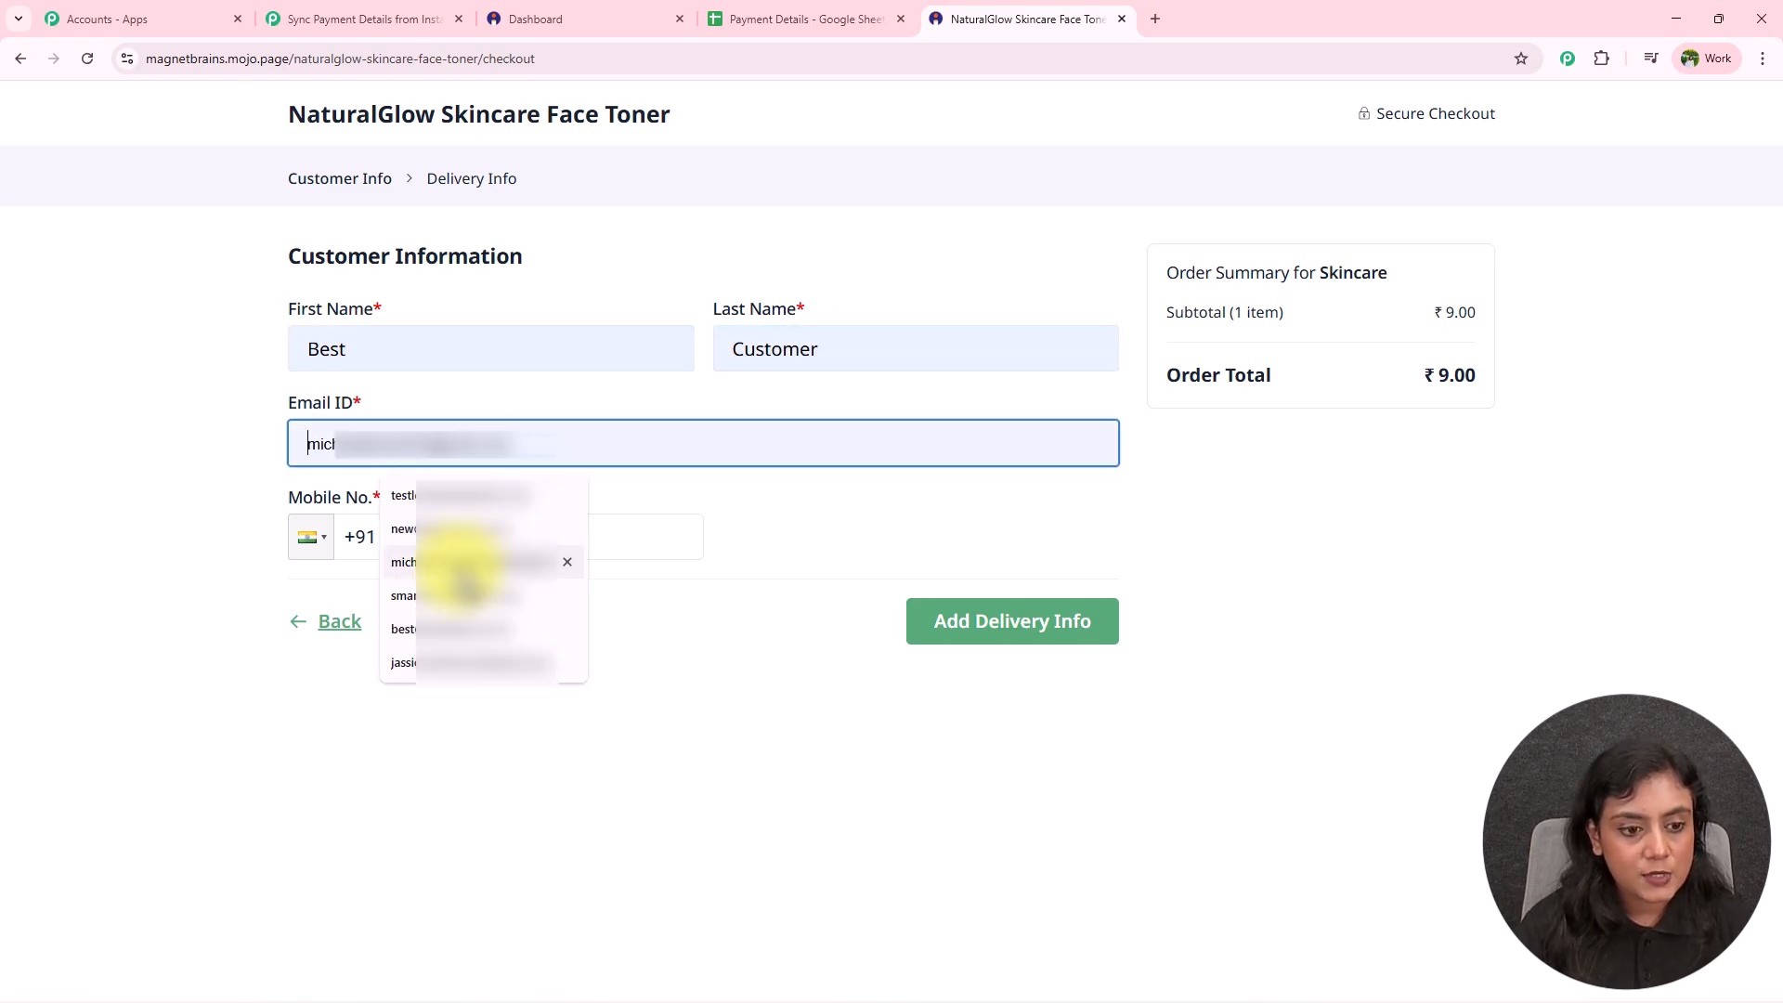
click(469, 622)
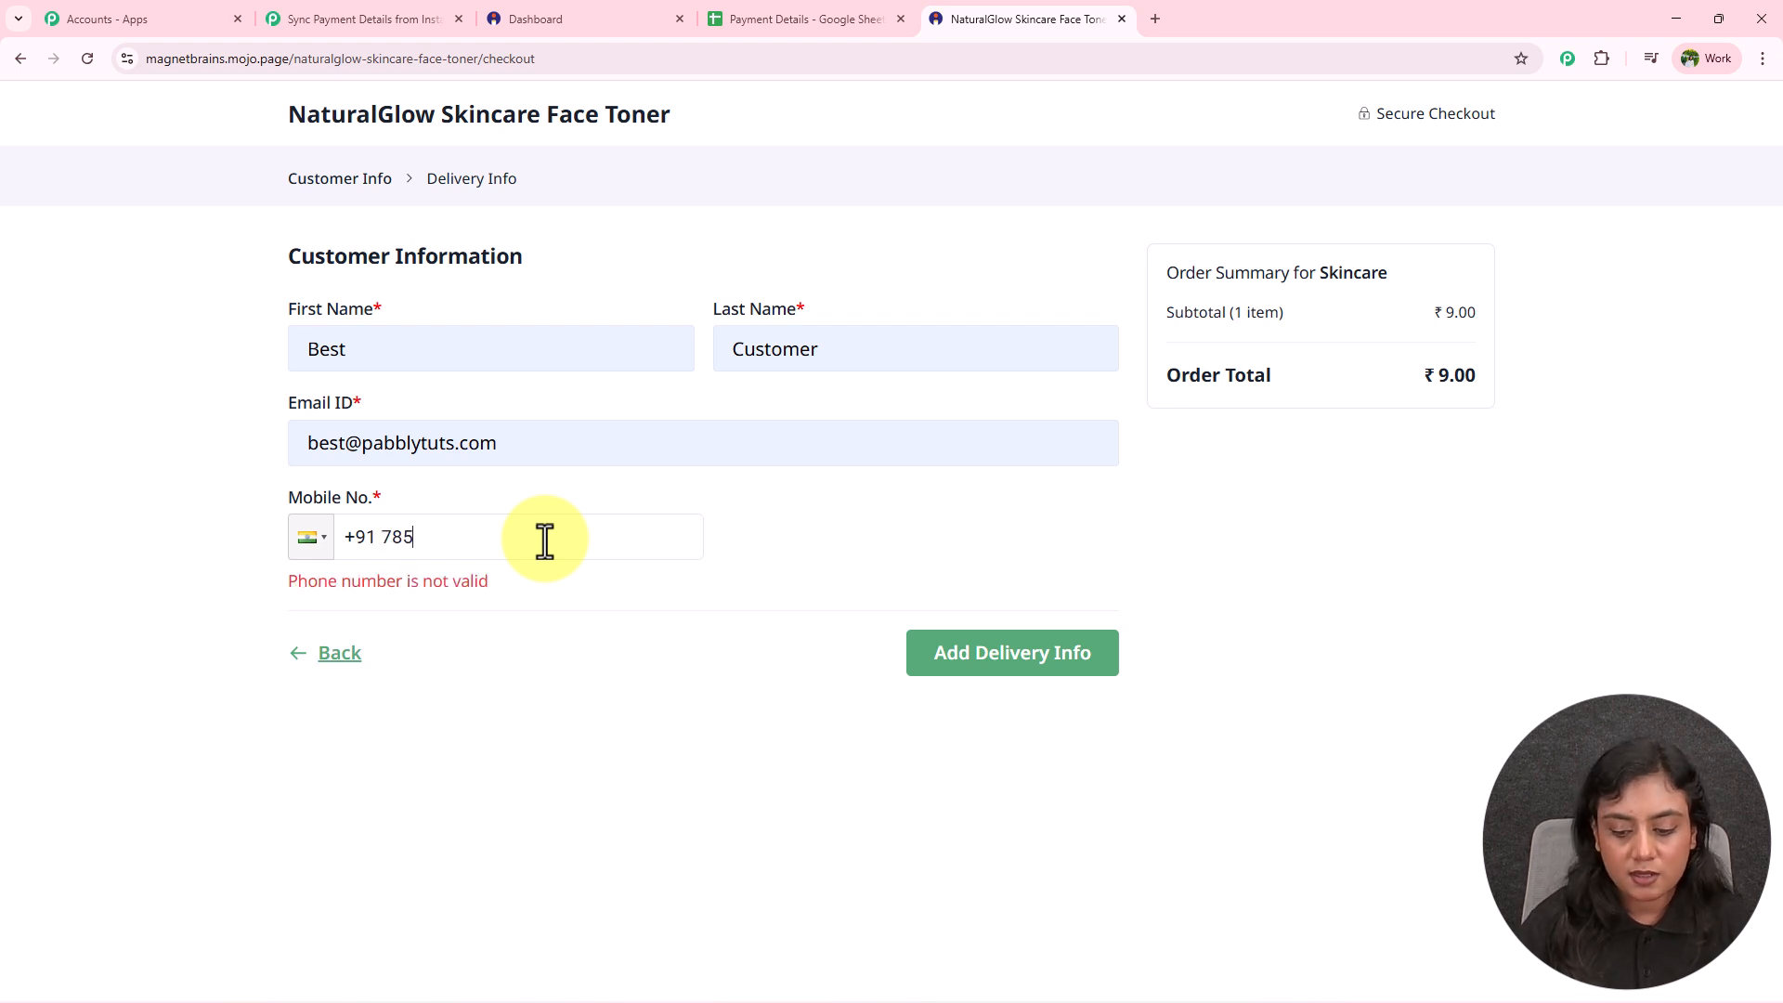
click(544, 540)
text(78888-88888)
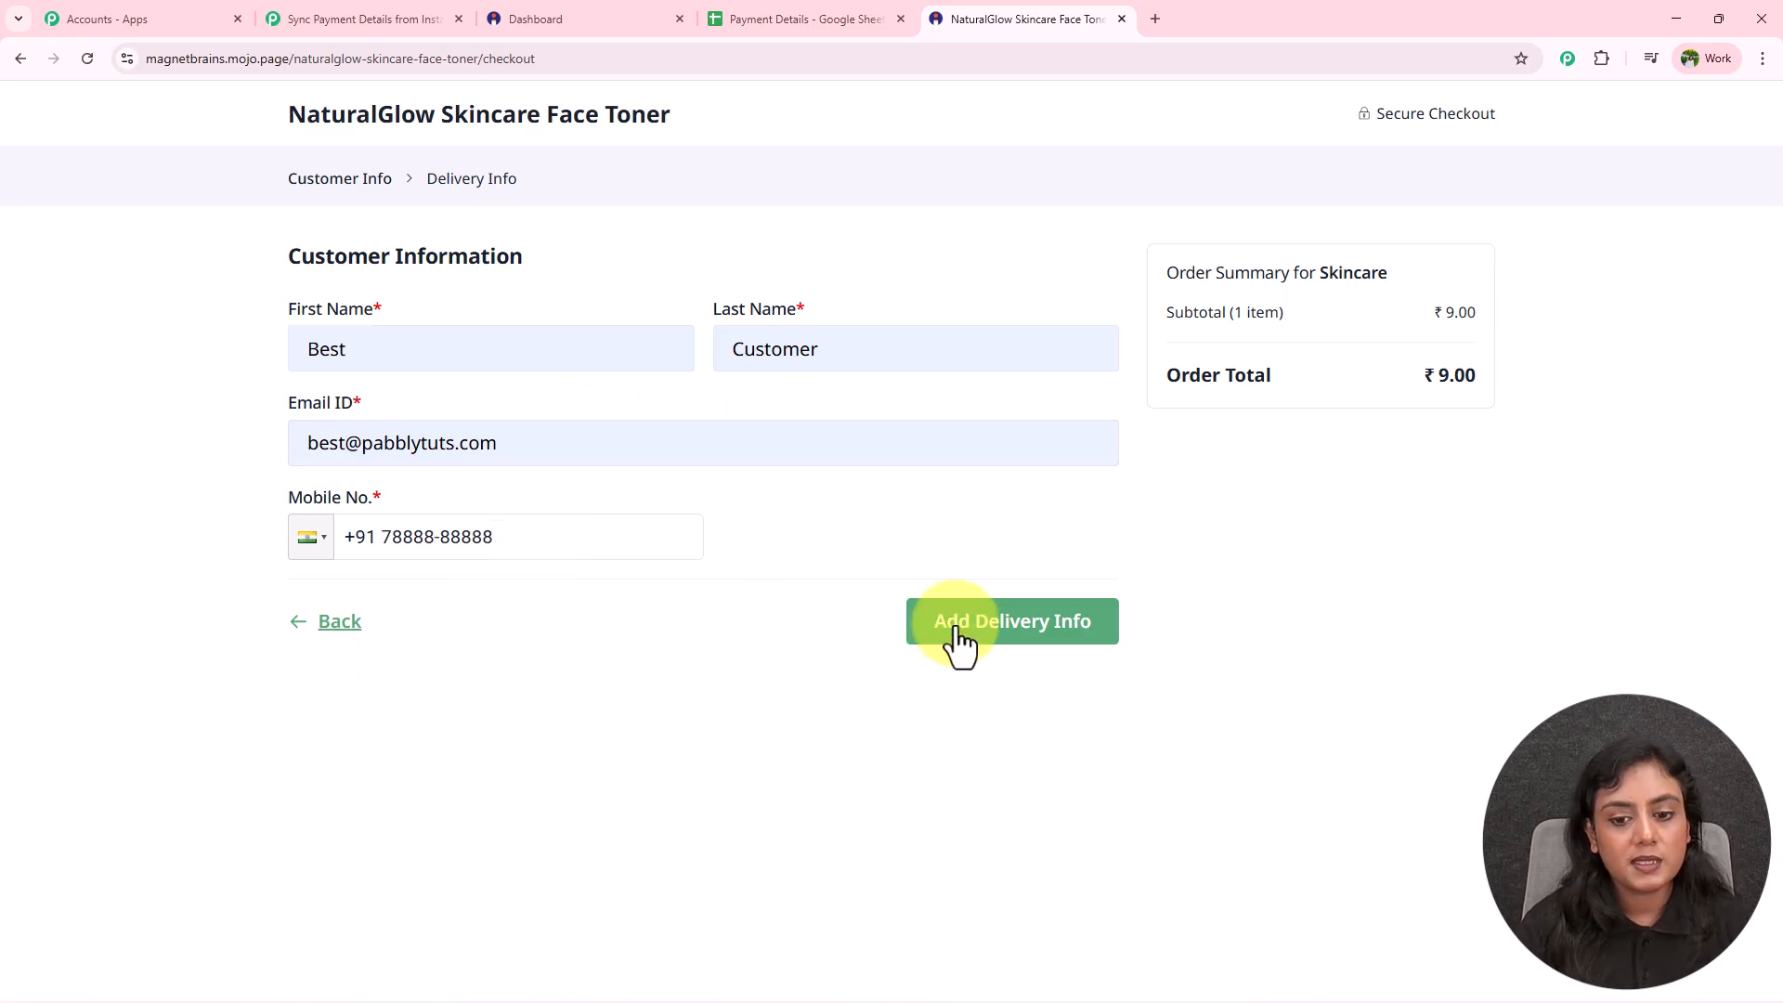
click(1029, 627)
Enter the shipping address with saved city and pincode, state Madhya Pradesh, and pay ₹9 via QR.
click(496, 343)
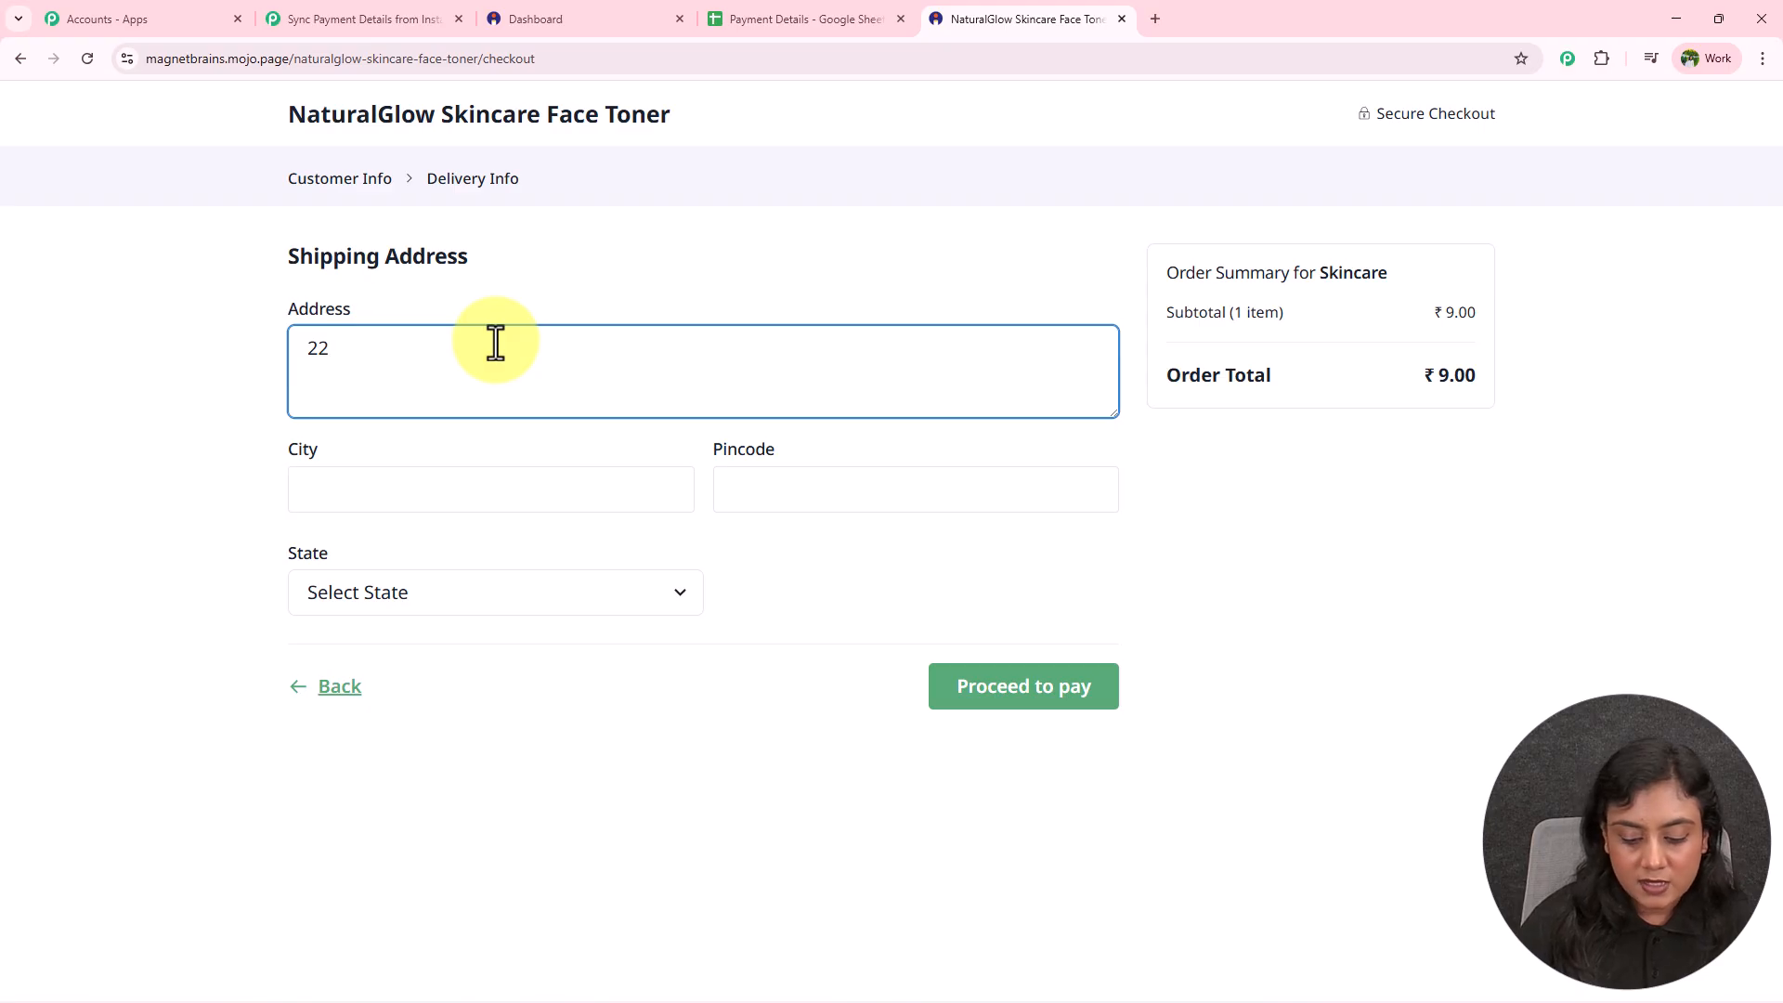
click(502, 490)
click(438, 538)
click(801, 492)
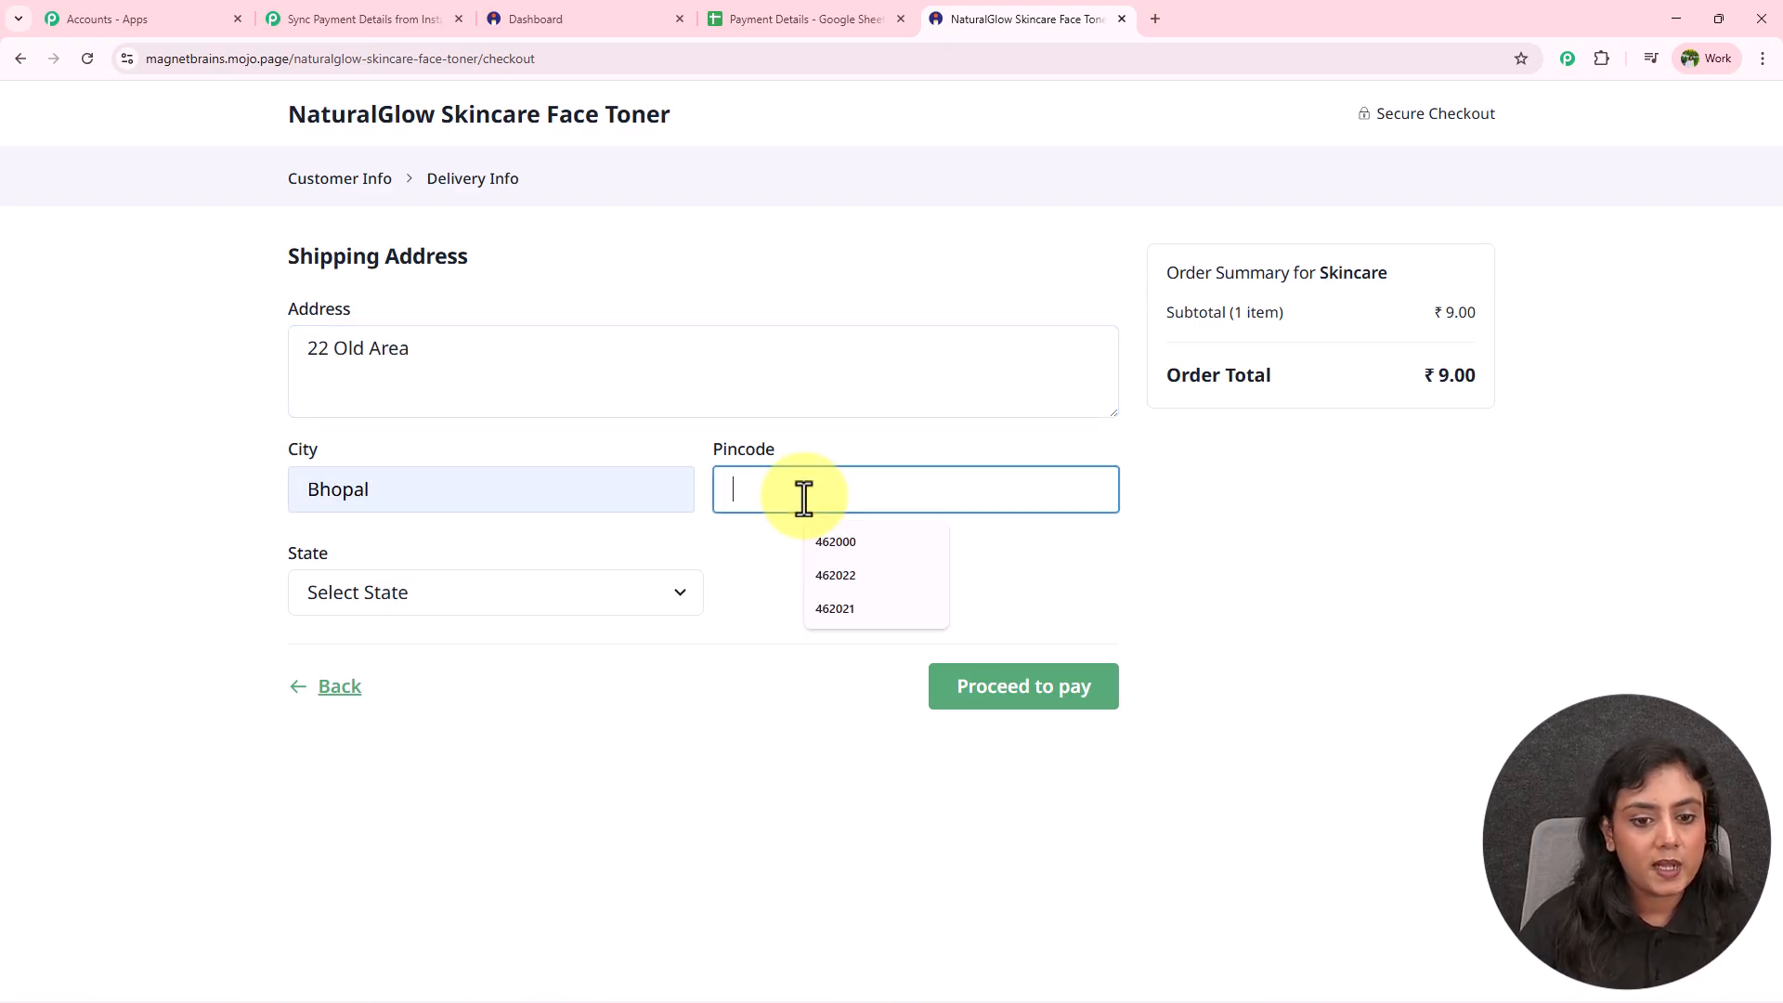
click(836, 541)
click(565, 605)
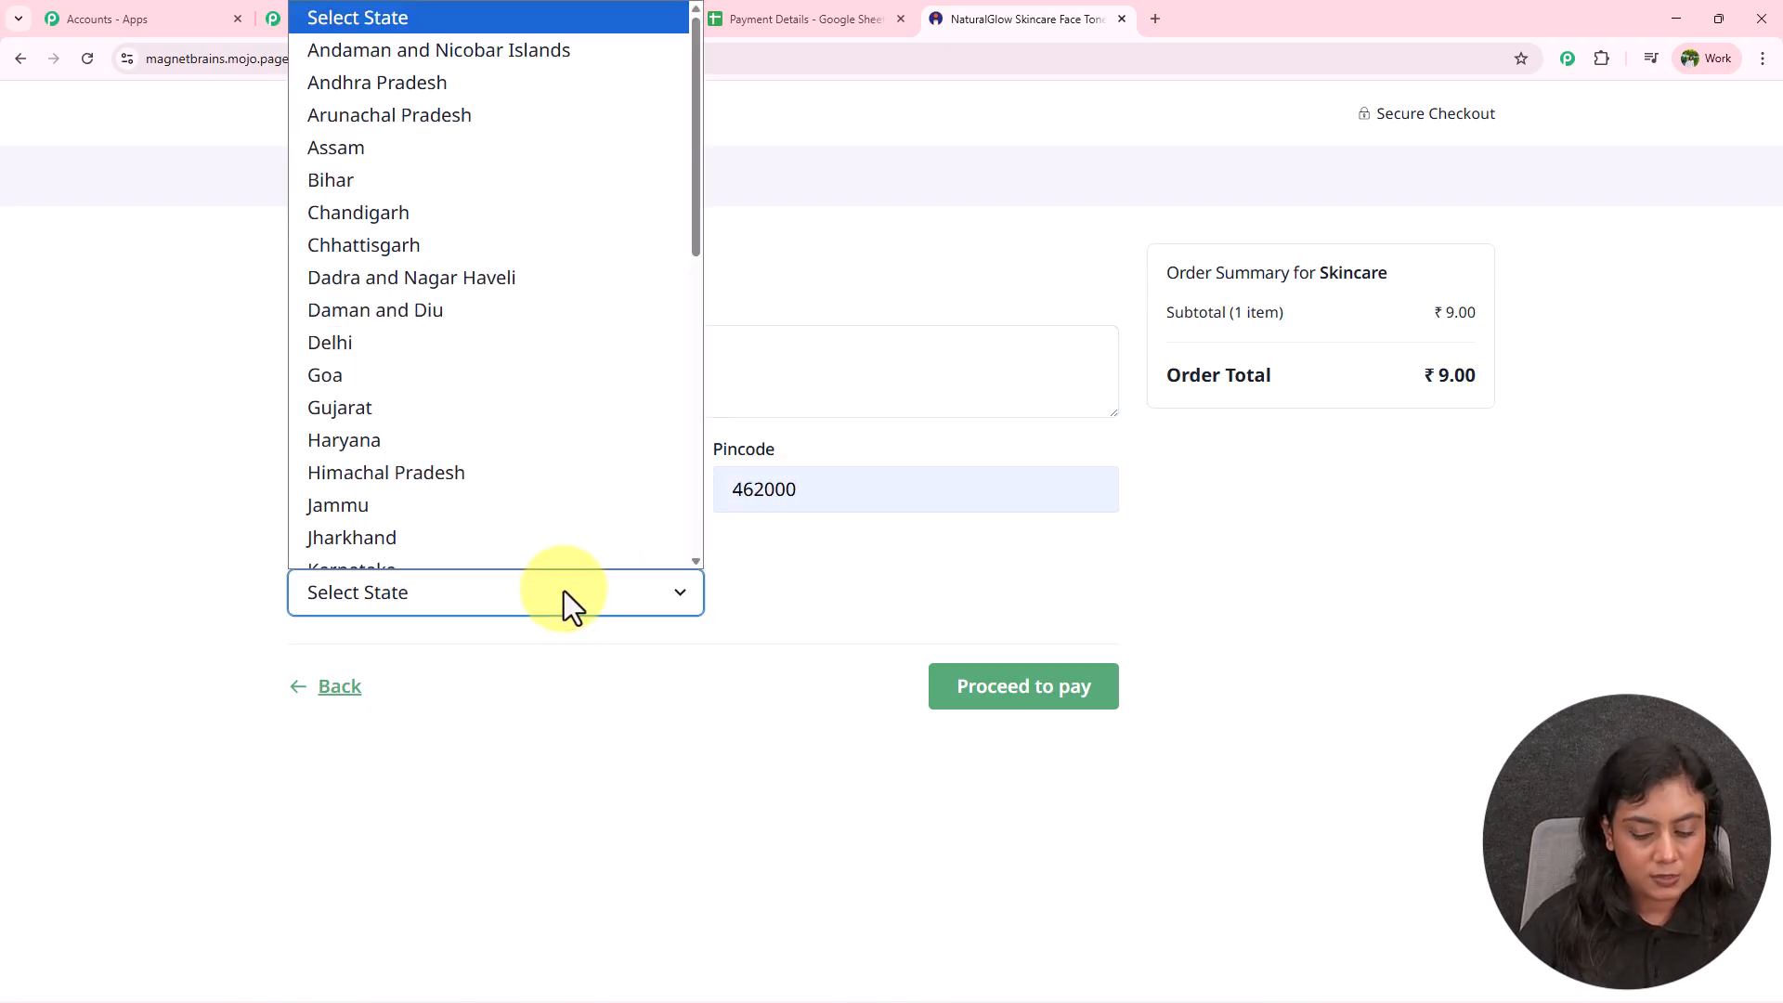
key(m)
click(488, 554)
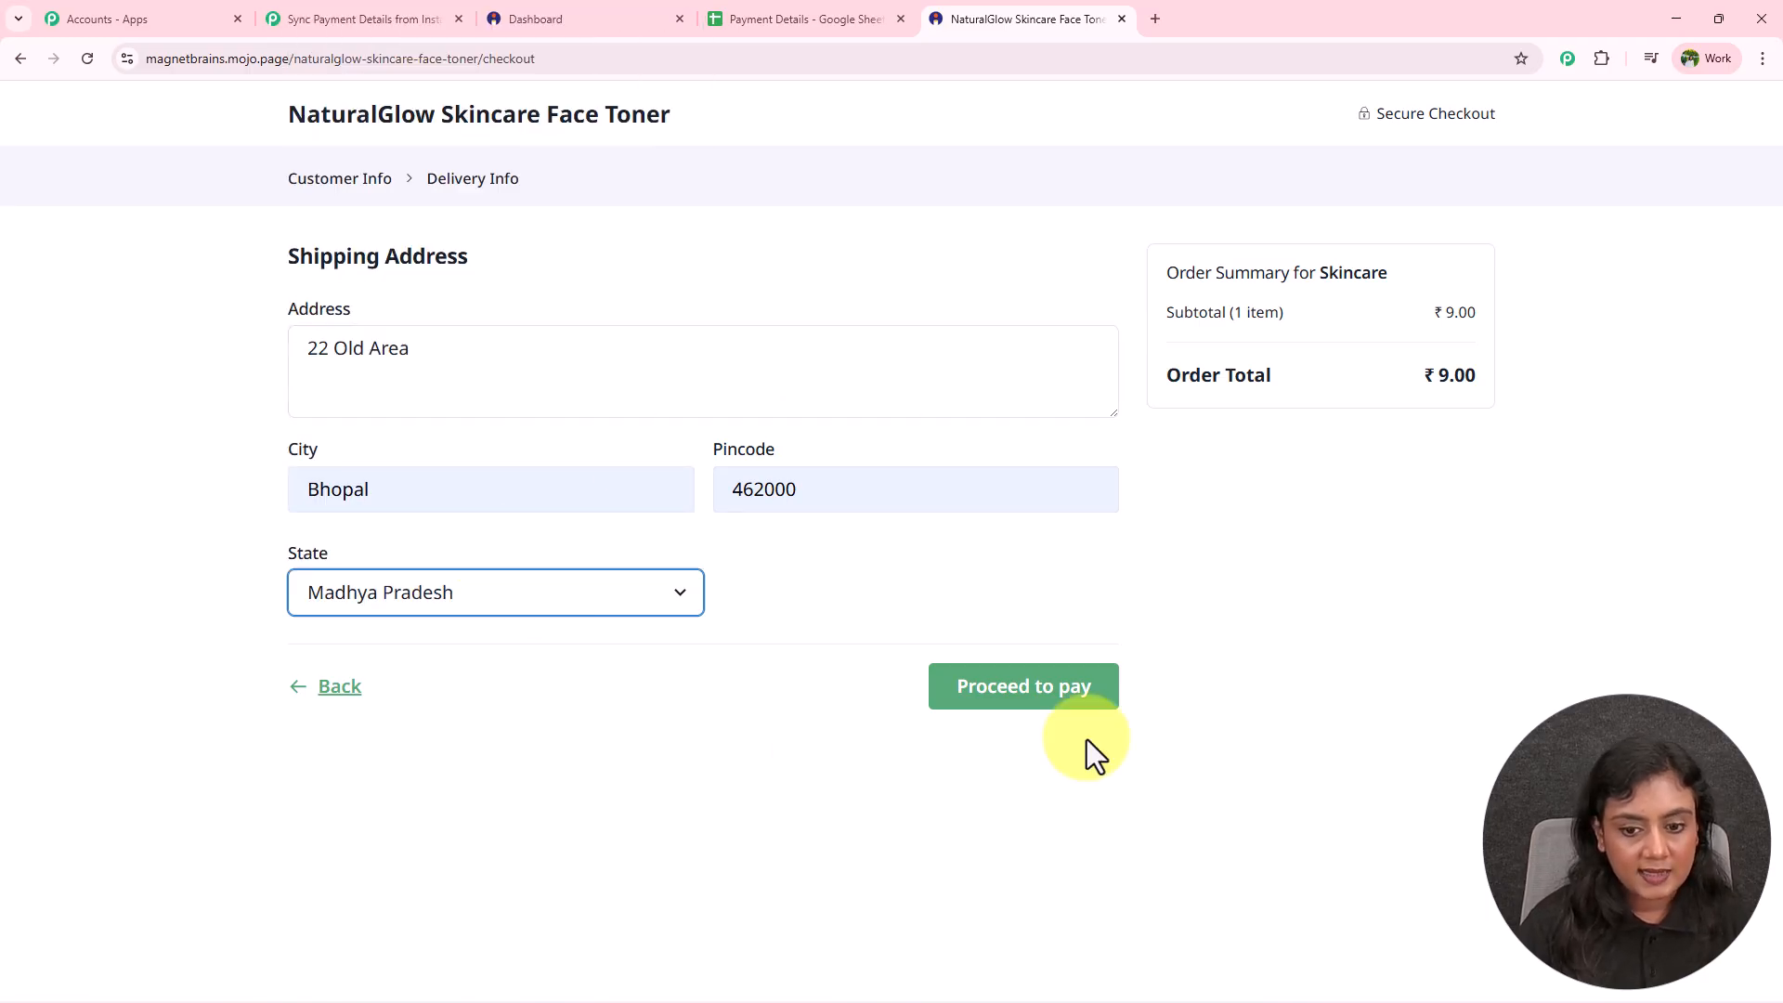
click(1068, 706)
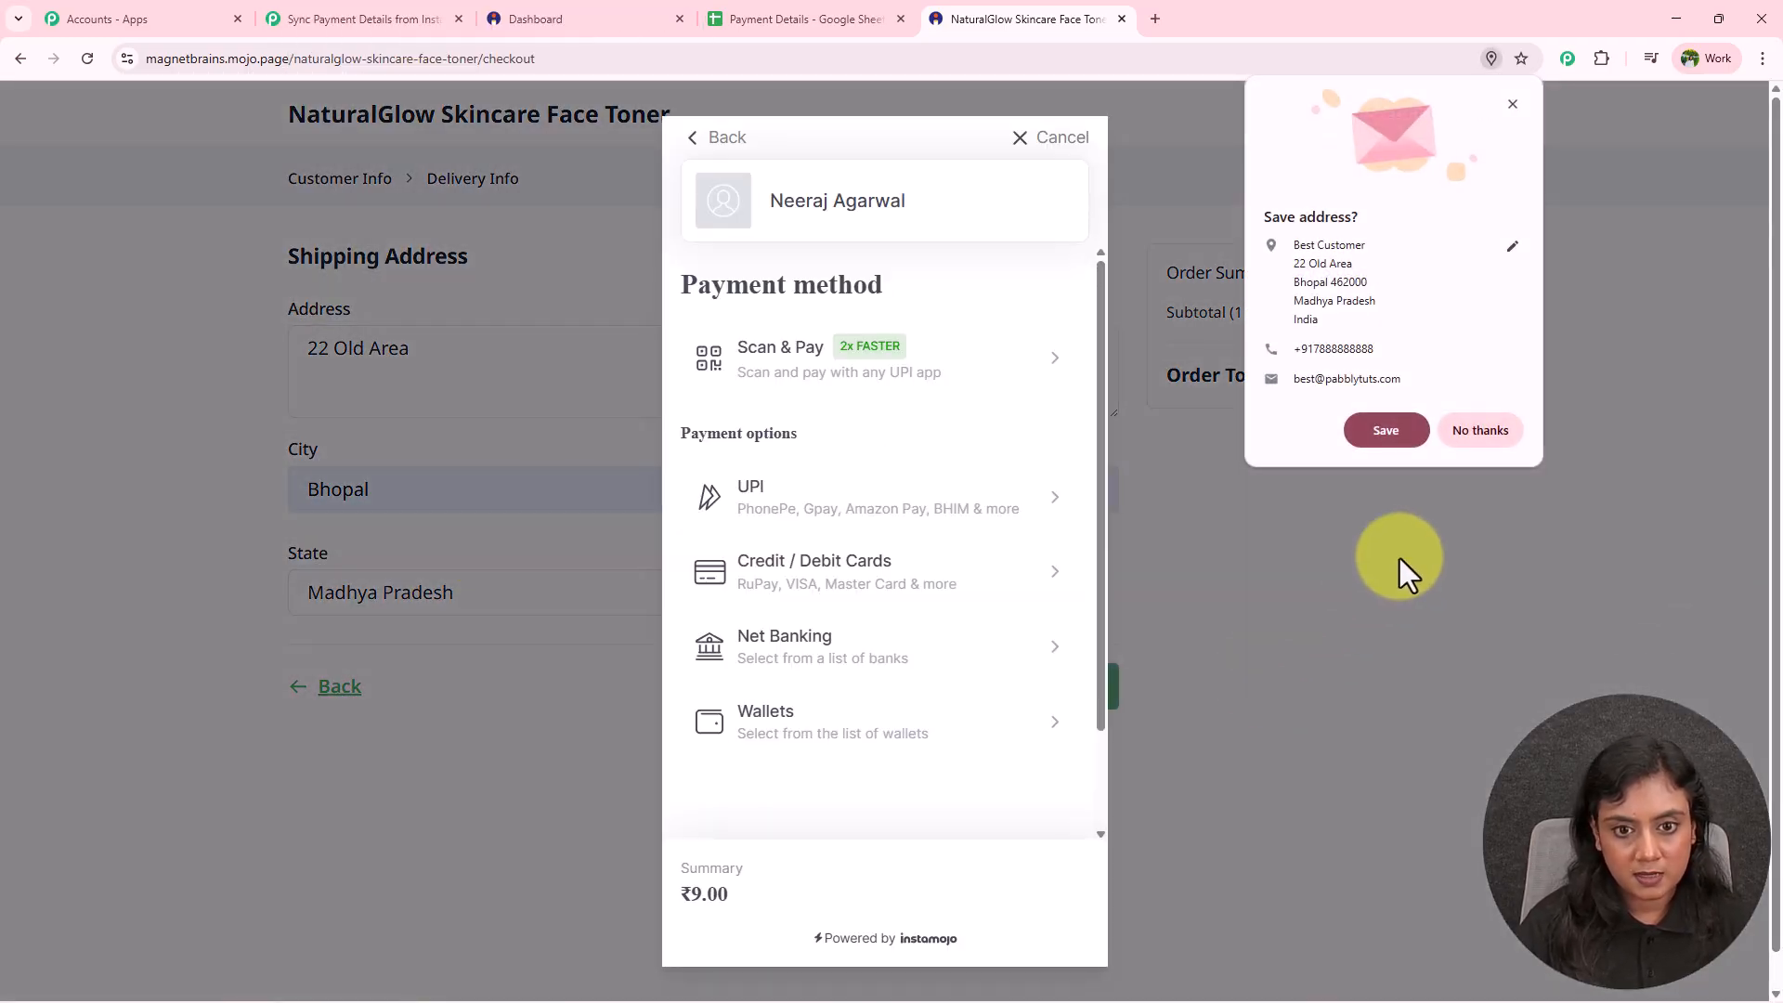
click(758, 372)
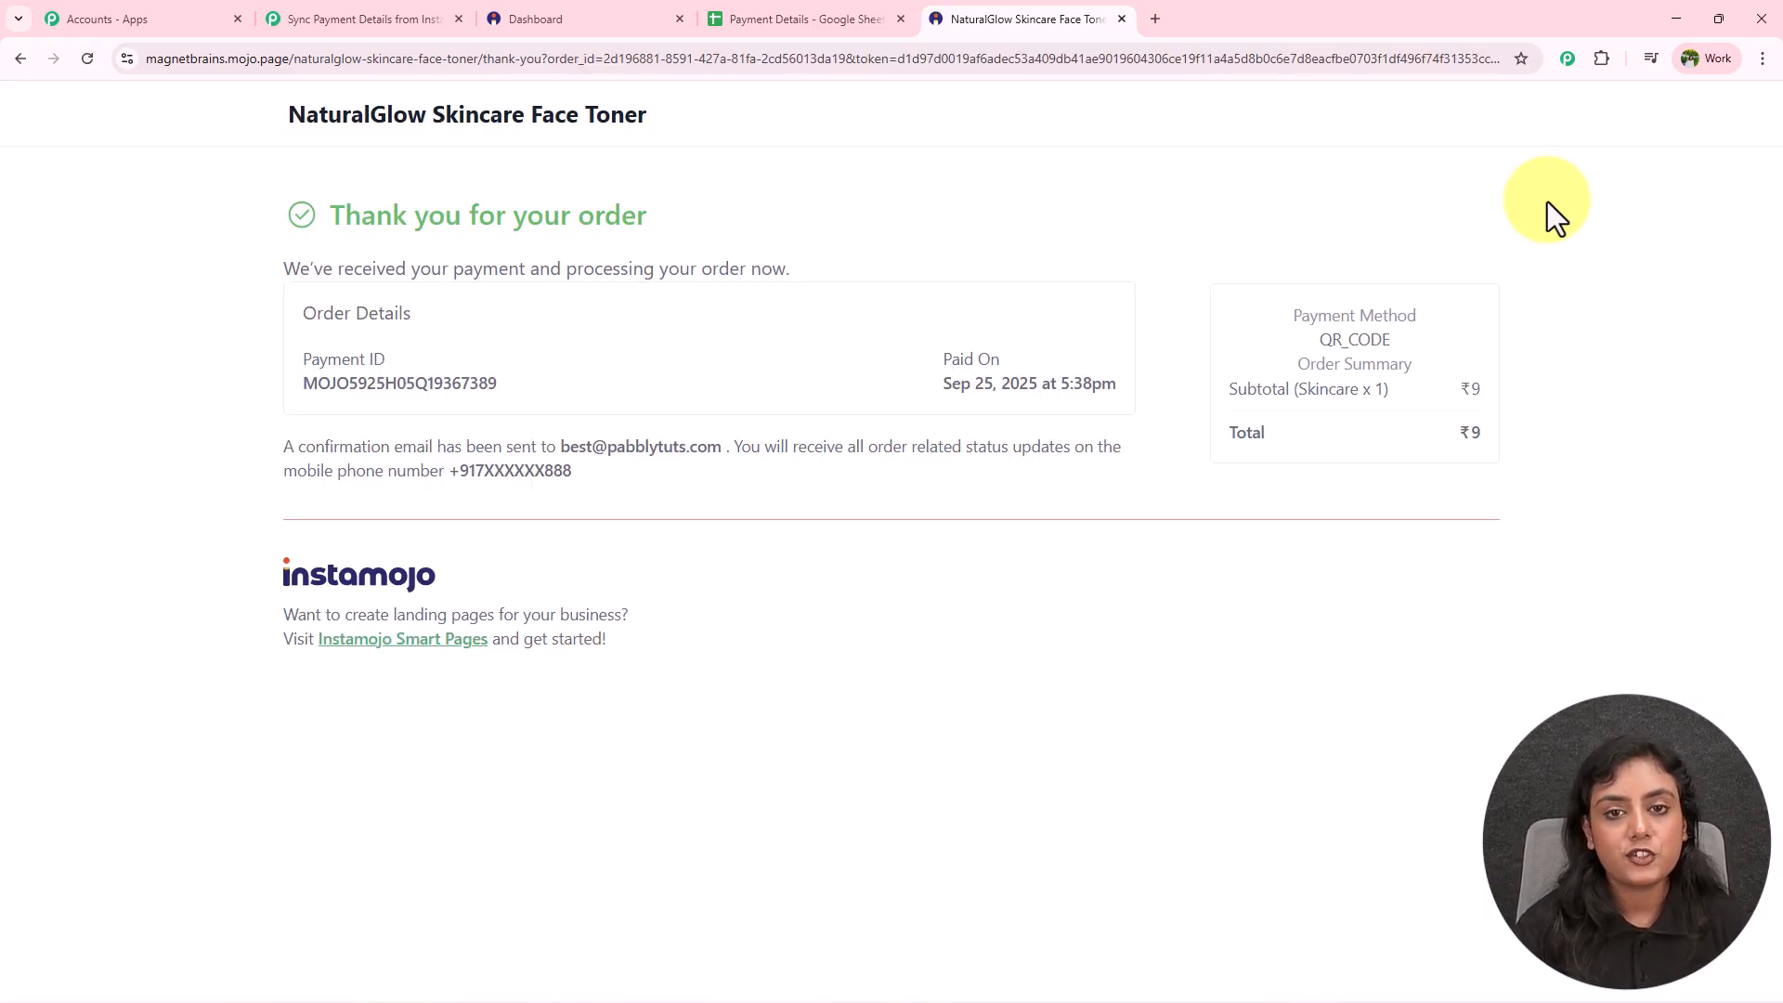
Check the captured payment ID in the trigger response against the order's thank-you page.
click(357, 19)
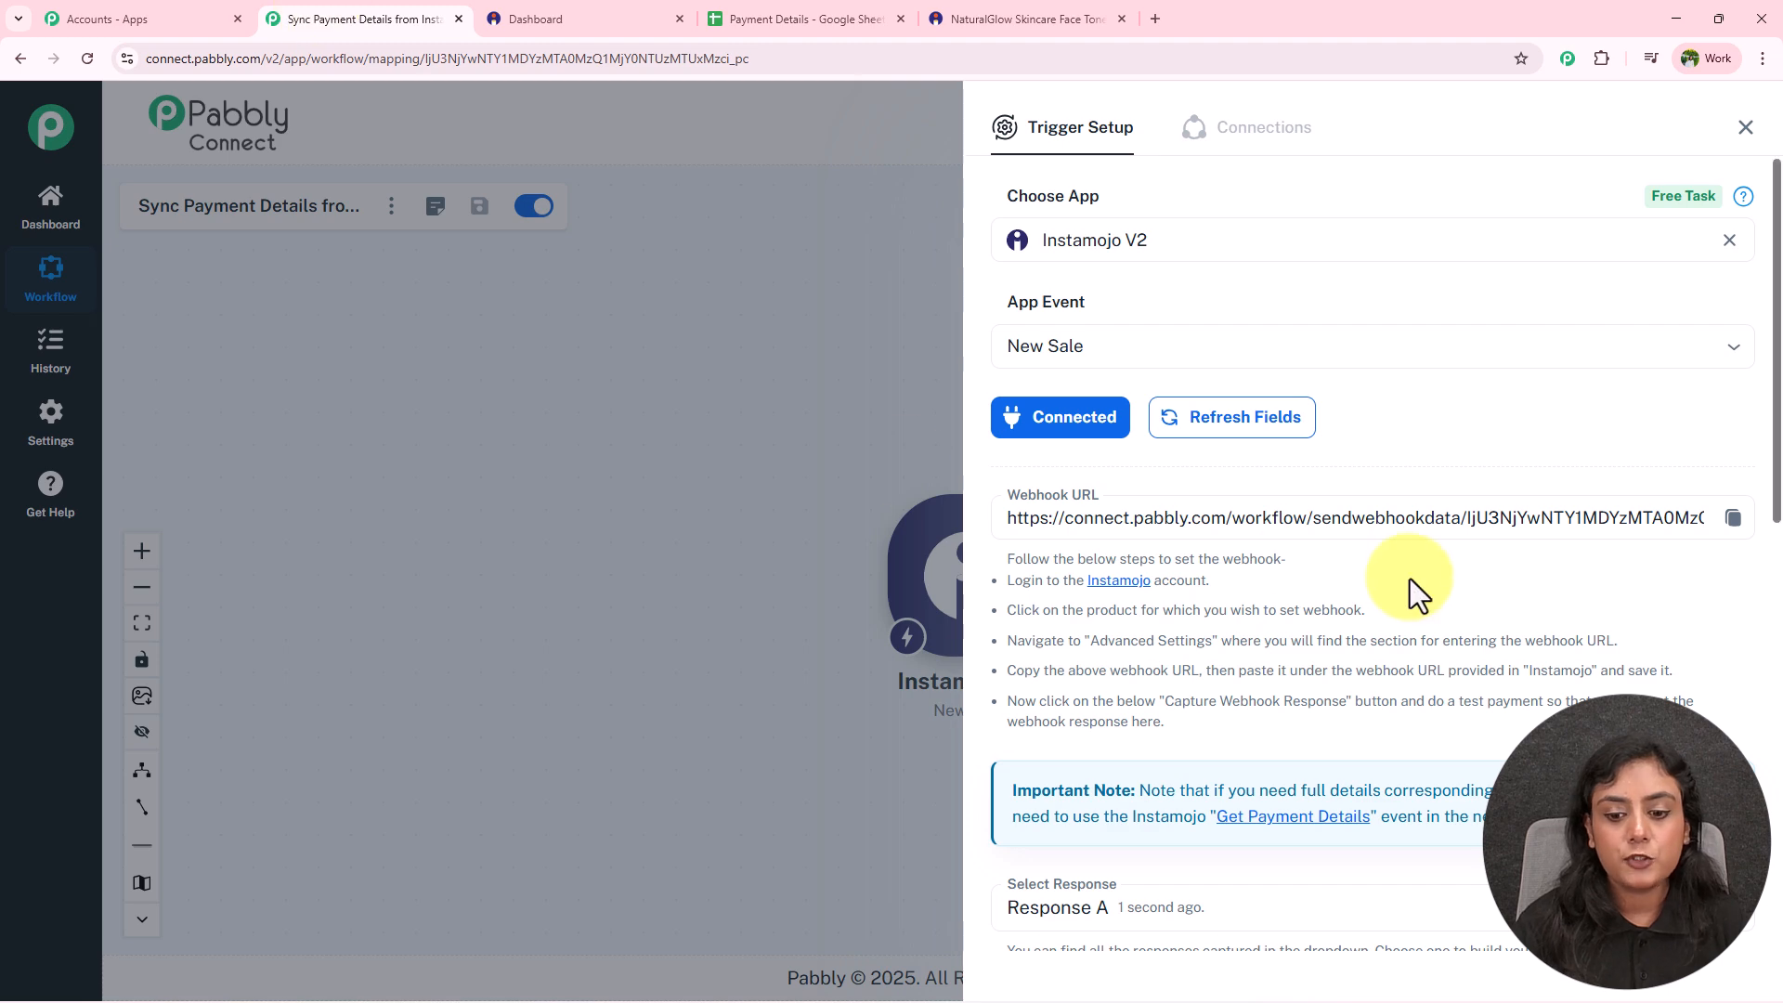
scroll(1407, 577, down, 8)
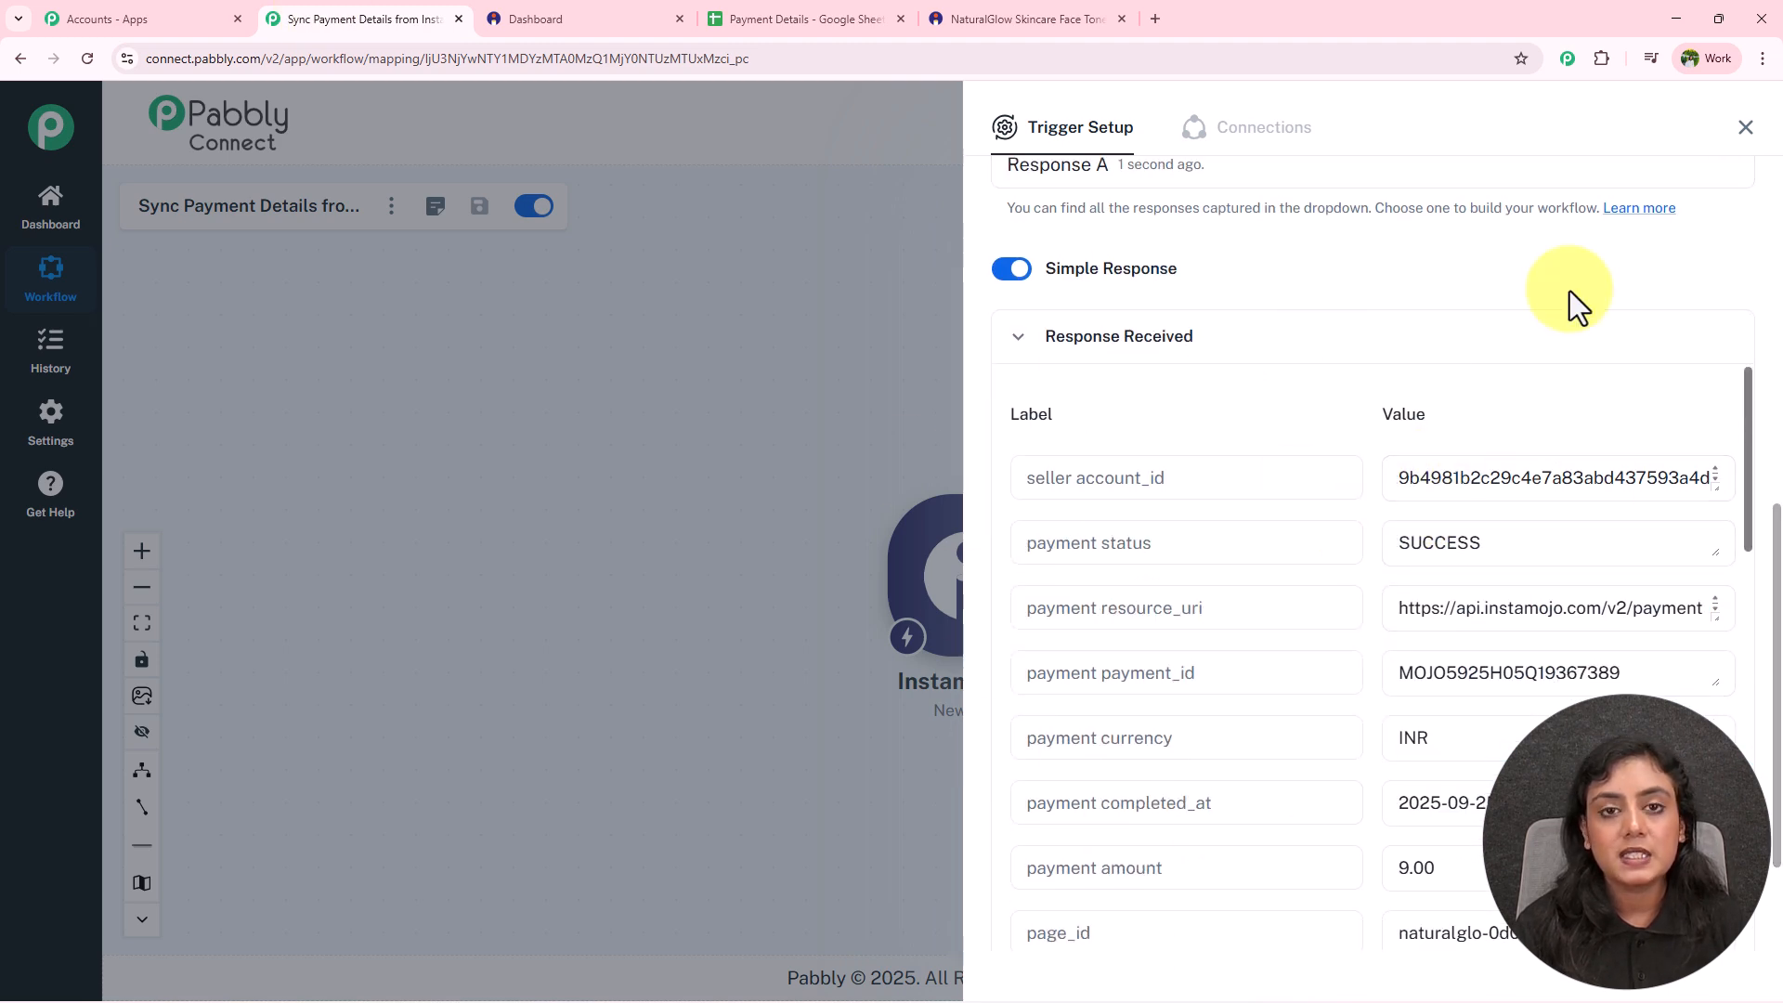
scroll(1549, 334, down, 2)
drag(1504, 366, 1402, 366)
scroll(1468, 465, down, 1)
drag(1652, 307, 1306, 497)
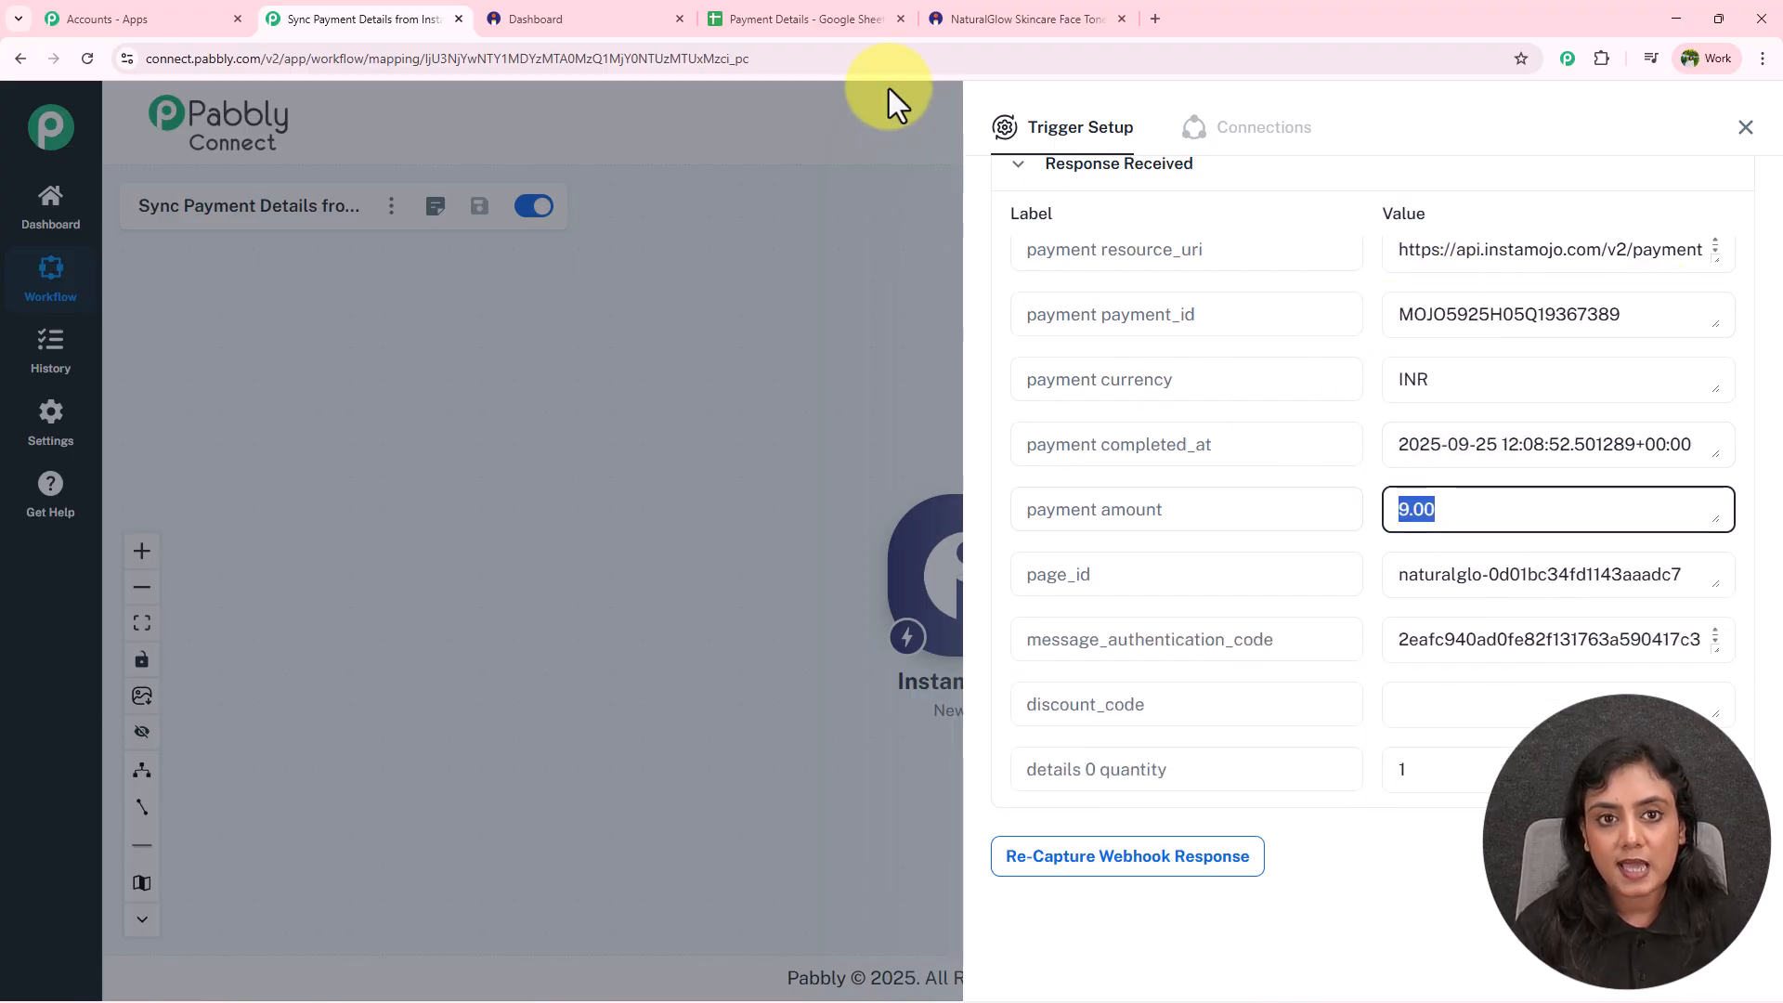
click(1054, 13)
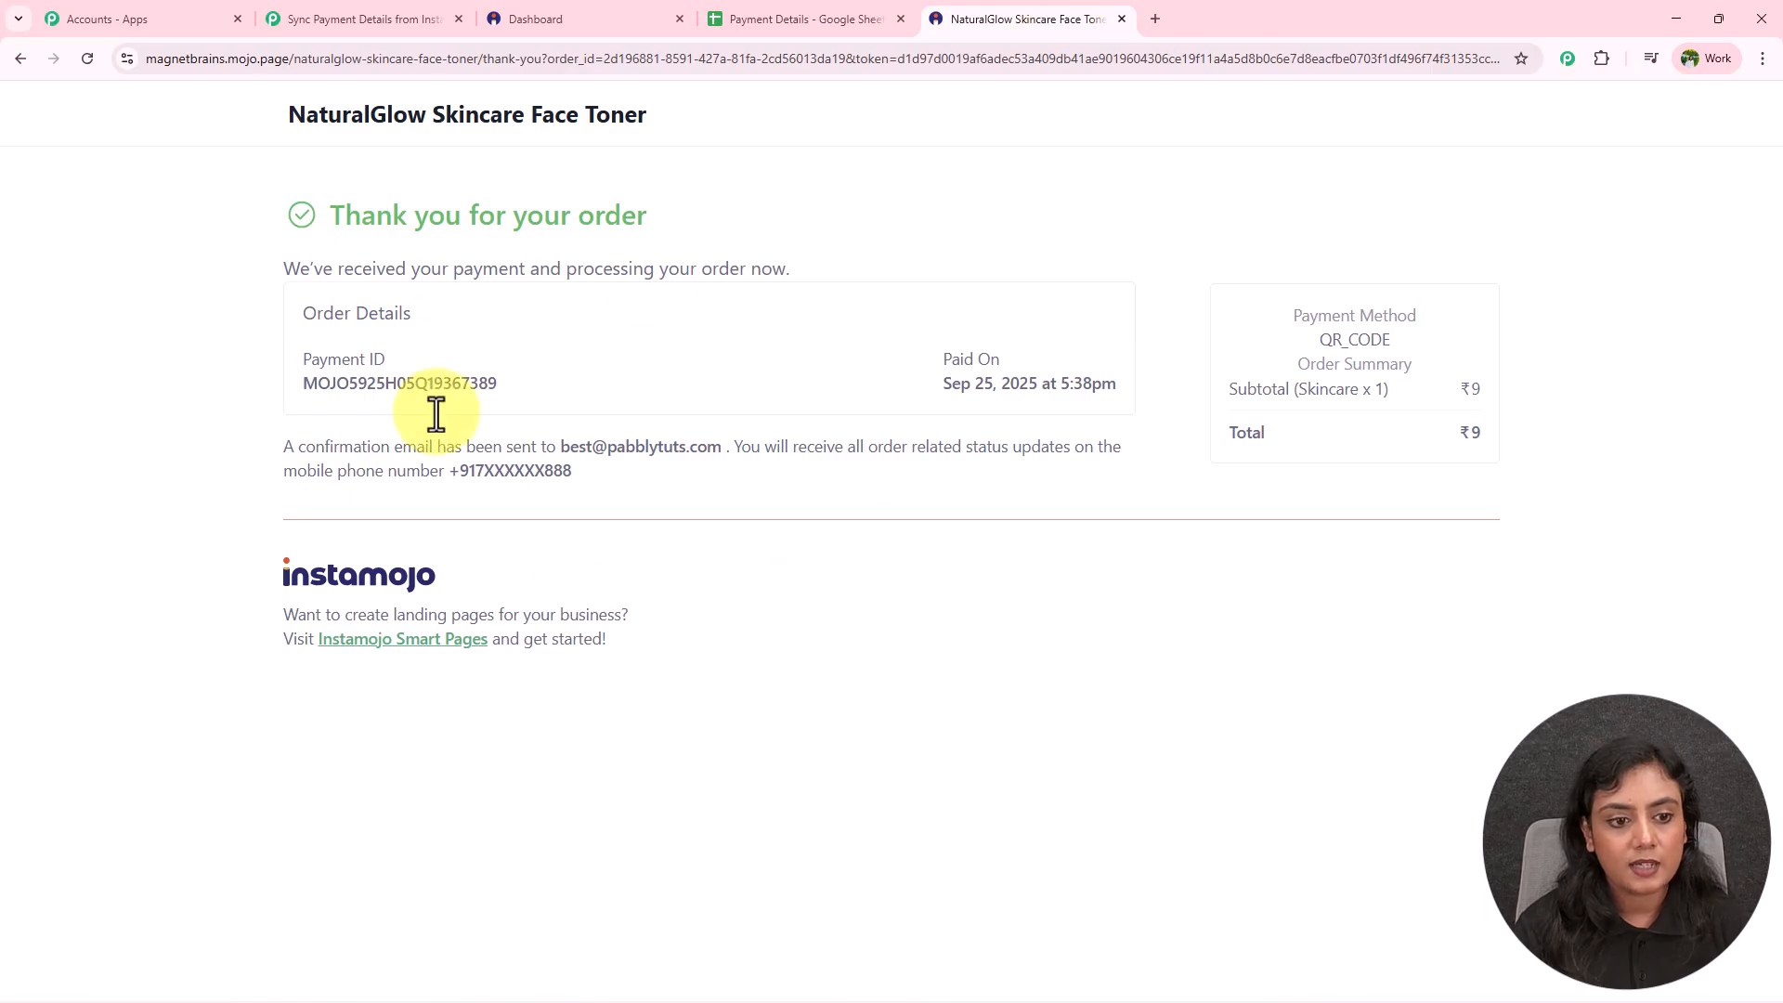
Review the captured pincode, country India, city, buyer phone and name, then close Trigger Setup.
click(330, 18)
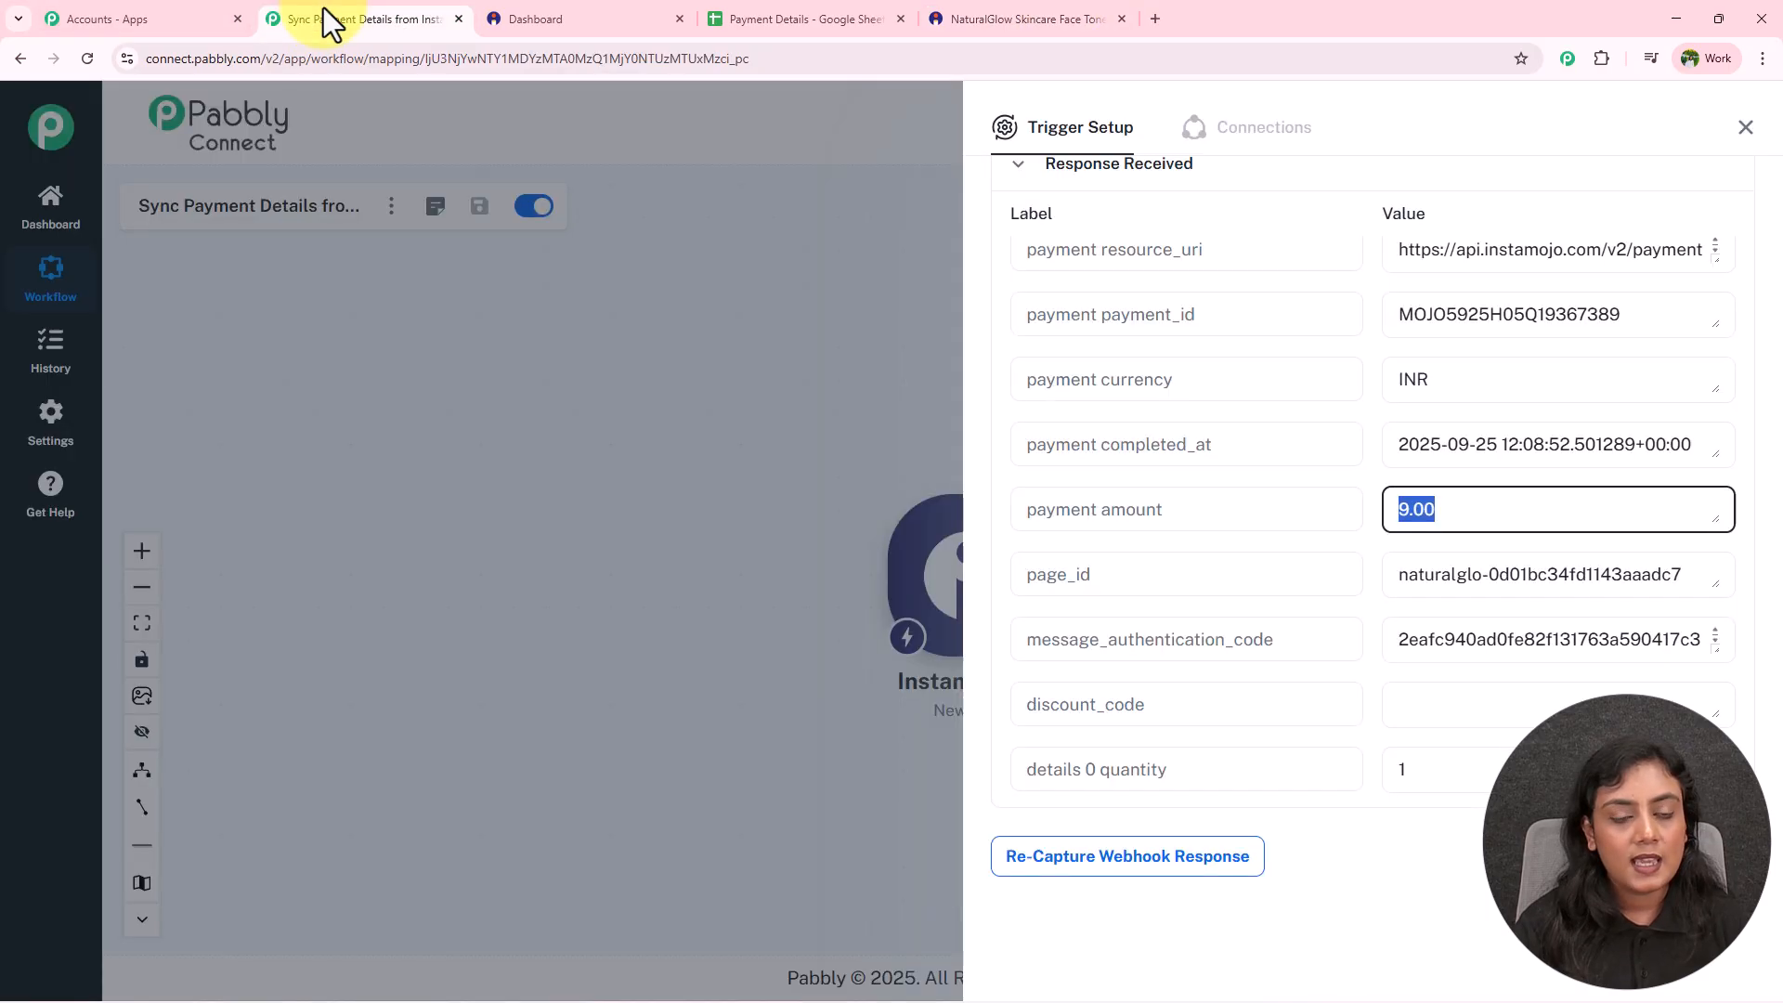
scroll(1234, 547, down, 5)
drag(1572, 510, 1346, 502)
scroll(1425, 493, down, 2)
click(1477, 388)
double_click(1477, 389)
double_click(1477, 442)
double_click(1440, 510)
drag(1552, 576, 1257, 569)
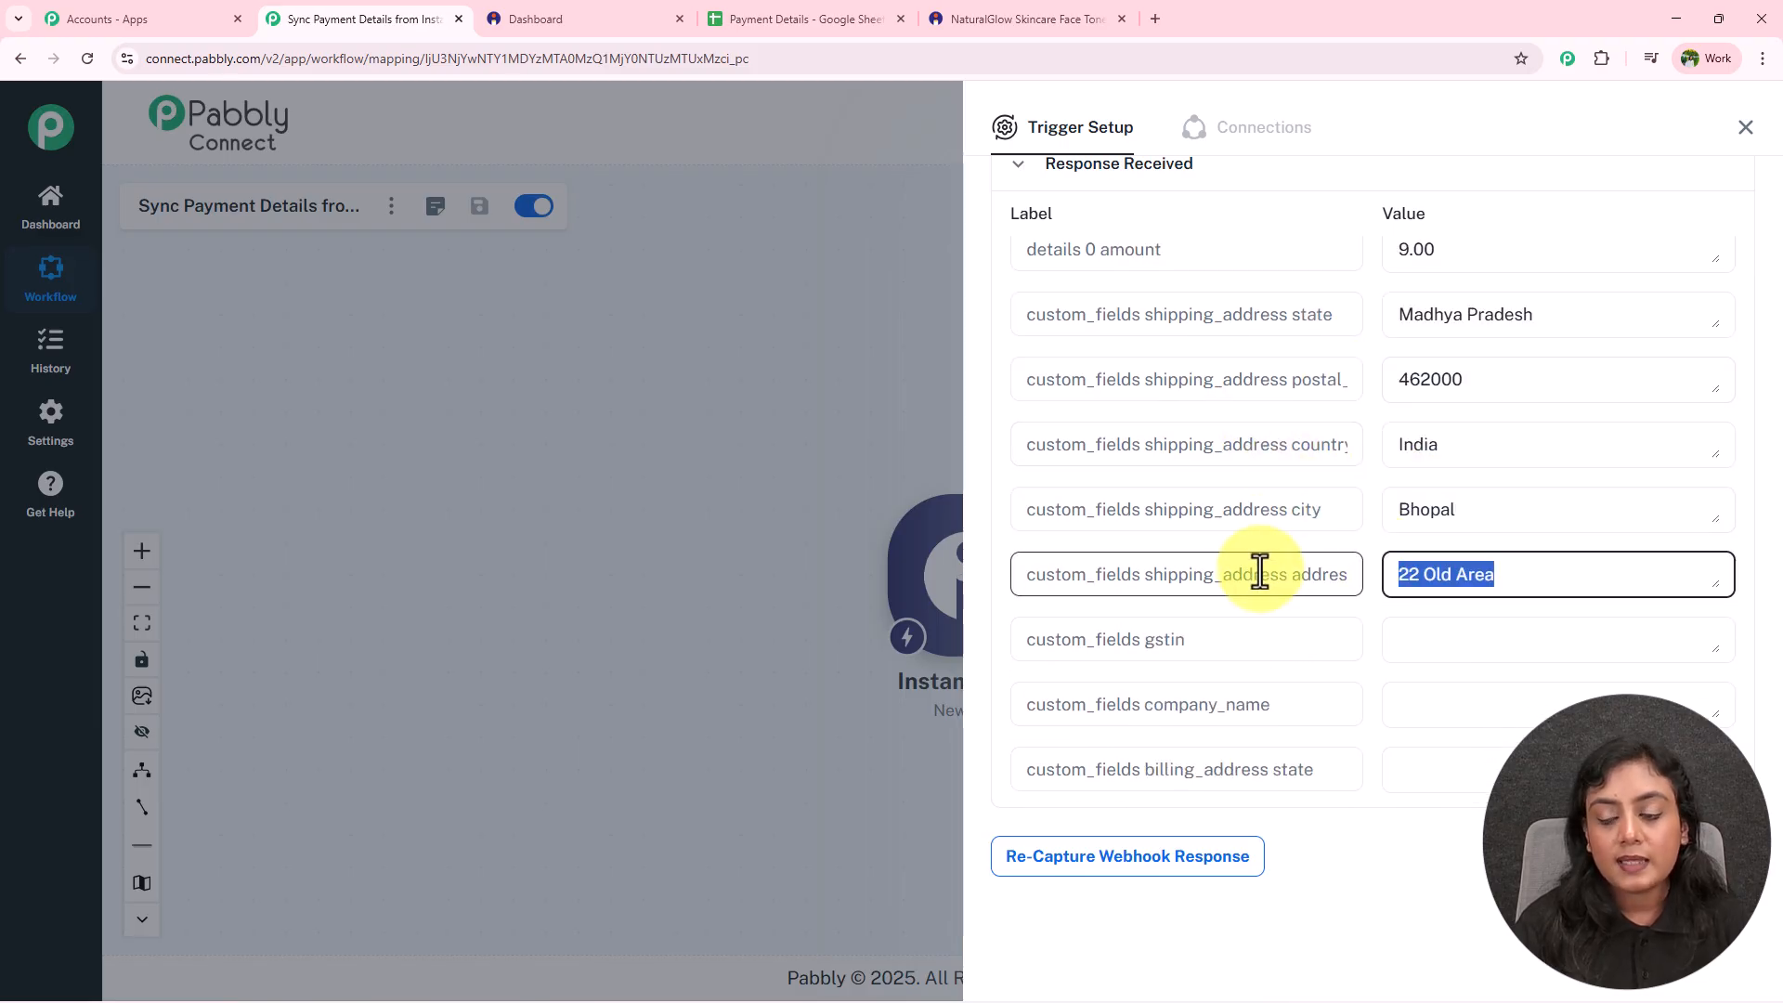
scroll(1258, 569, down, 5)
click(1528, 706)
scroll(1528, 706, down, 1)
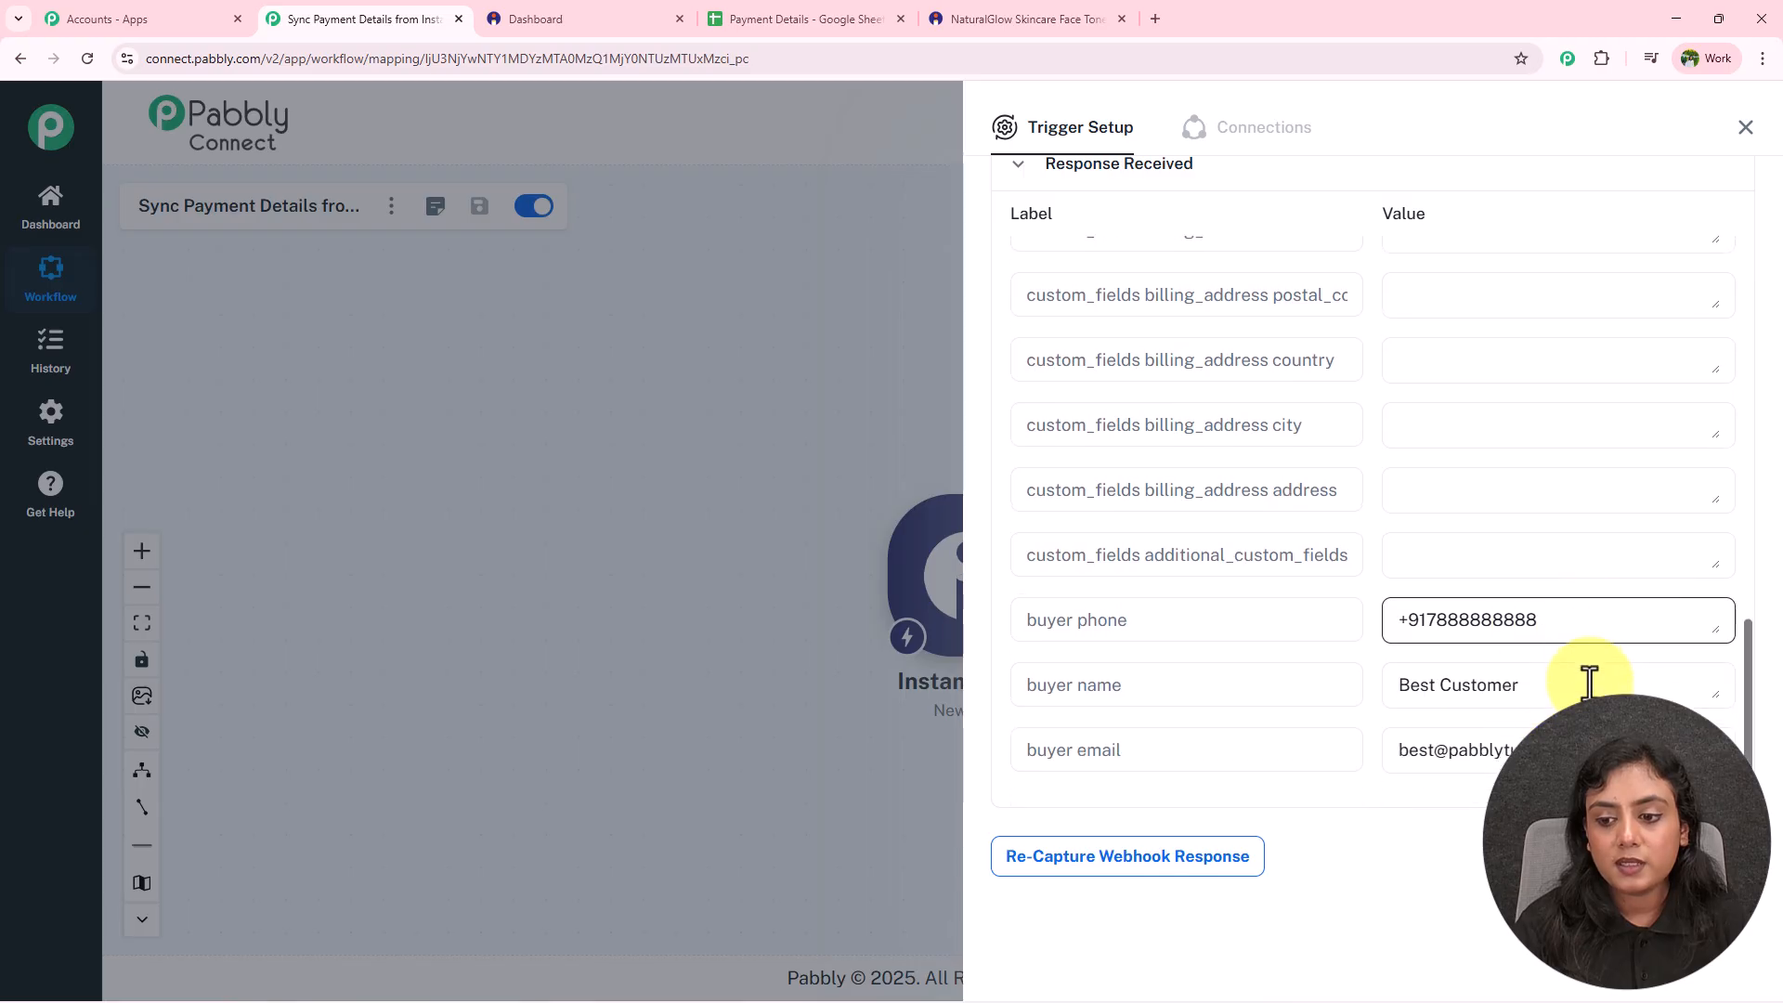
double_click(1564, 613)
drag(1524, 681, 1503, 740)
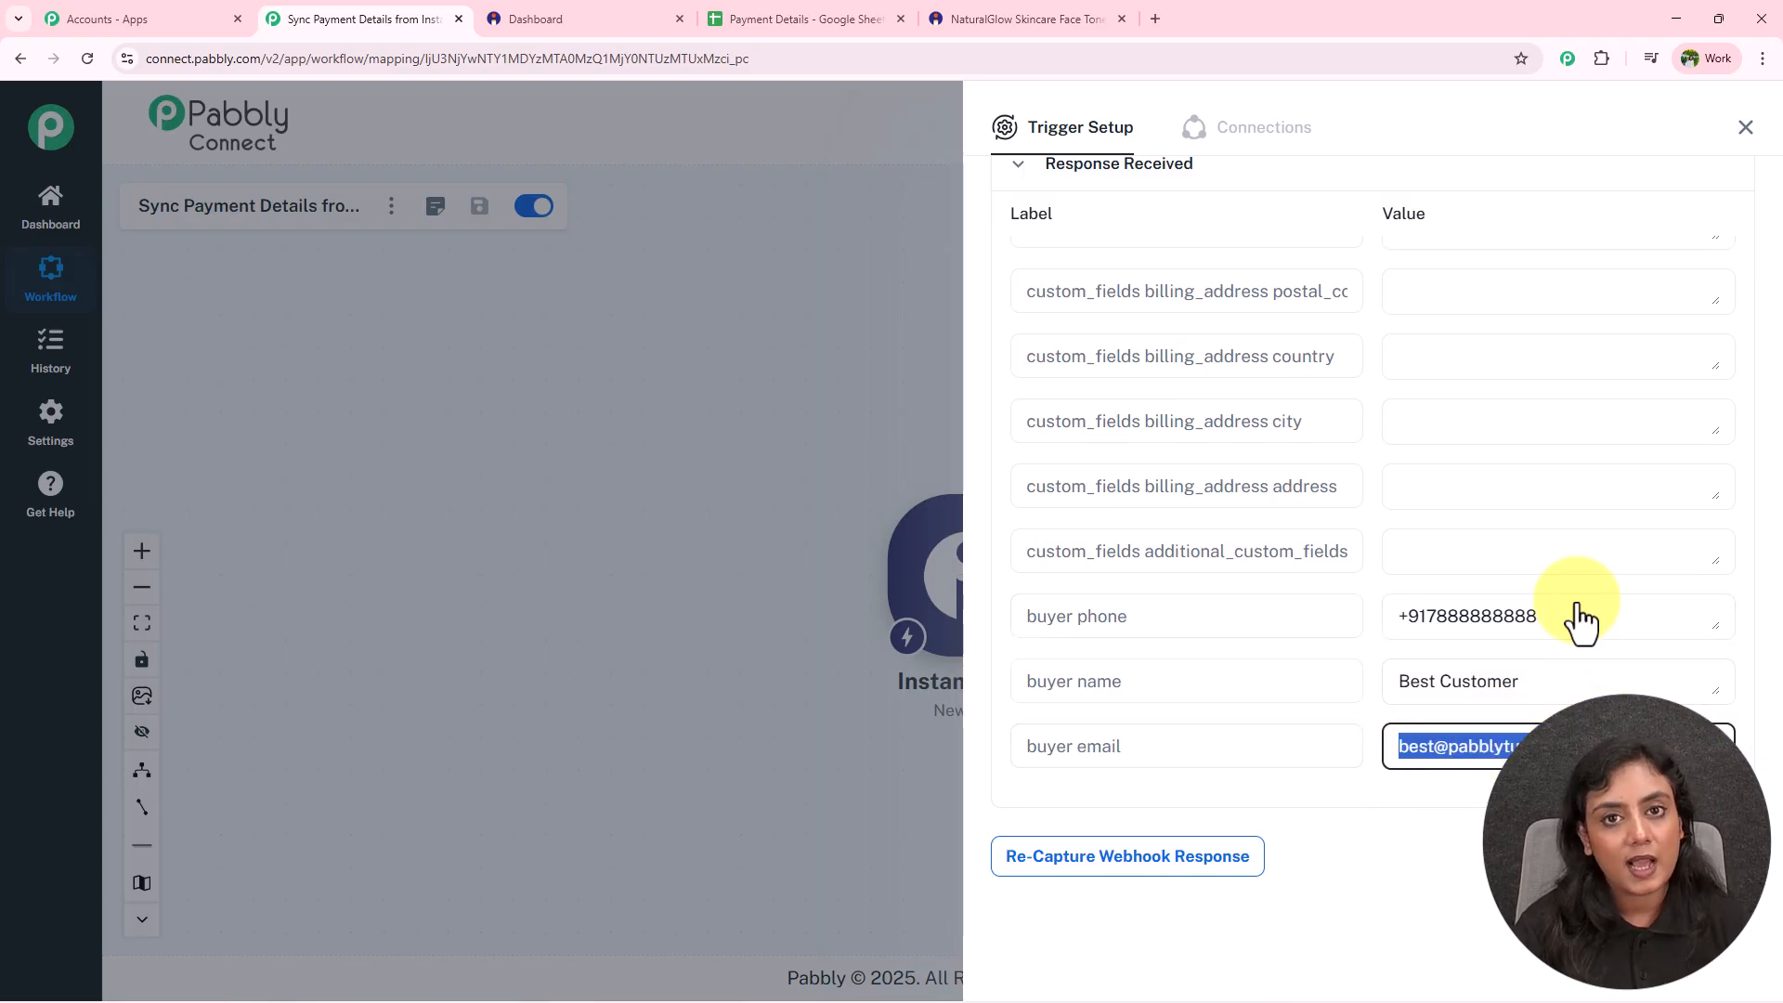
click(1746, 128)
Reposition the Instamojo V2 trigger on the canvas and glance at the Payment Details spreadsheet.
drag(1001, 603, 585, 564)
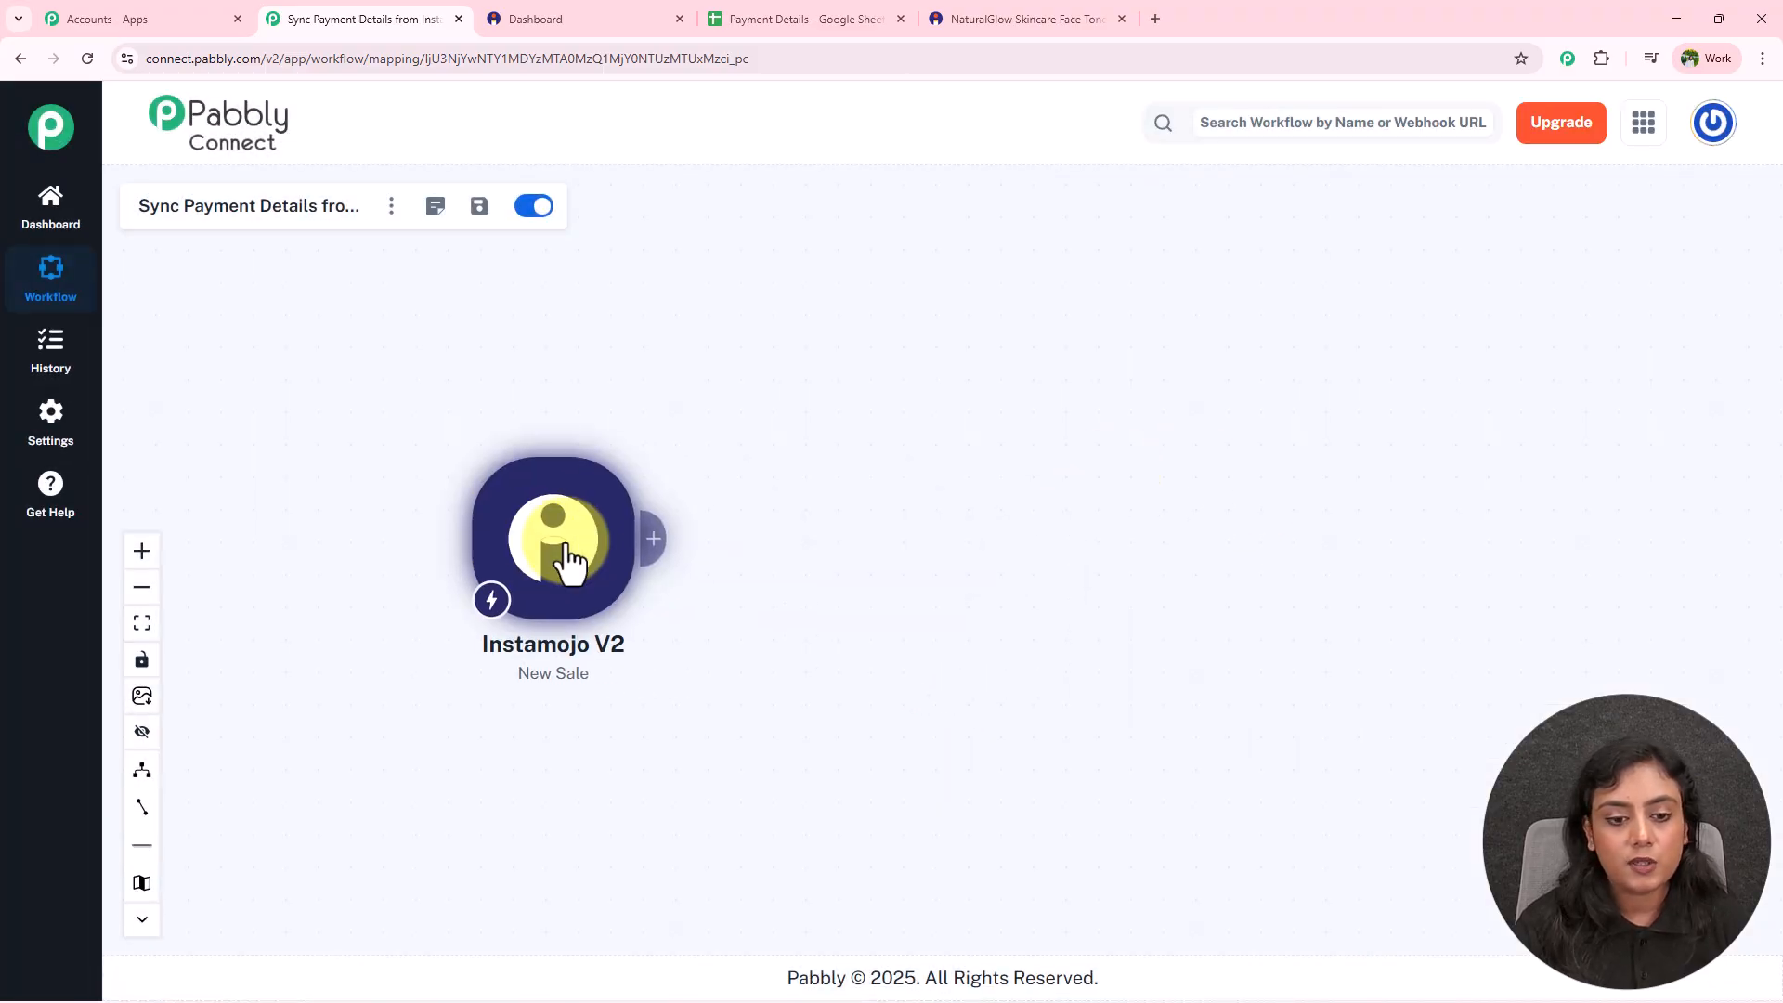
scroll(585, 562, up, 3)
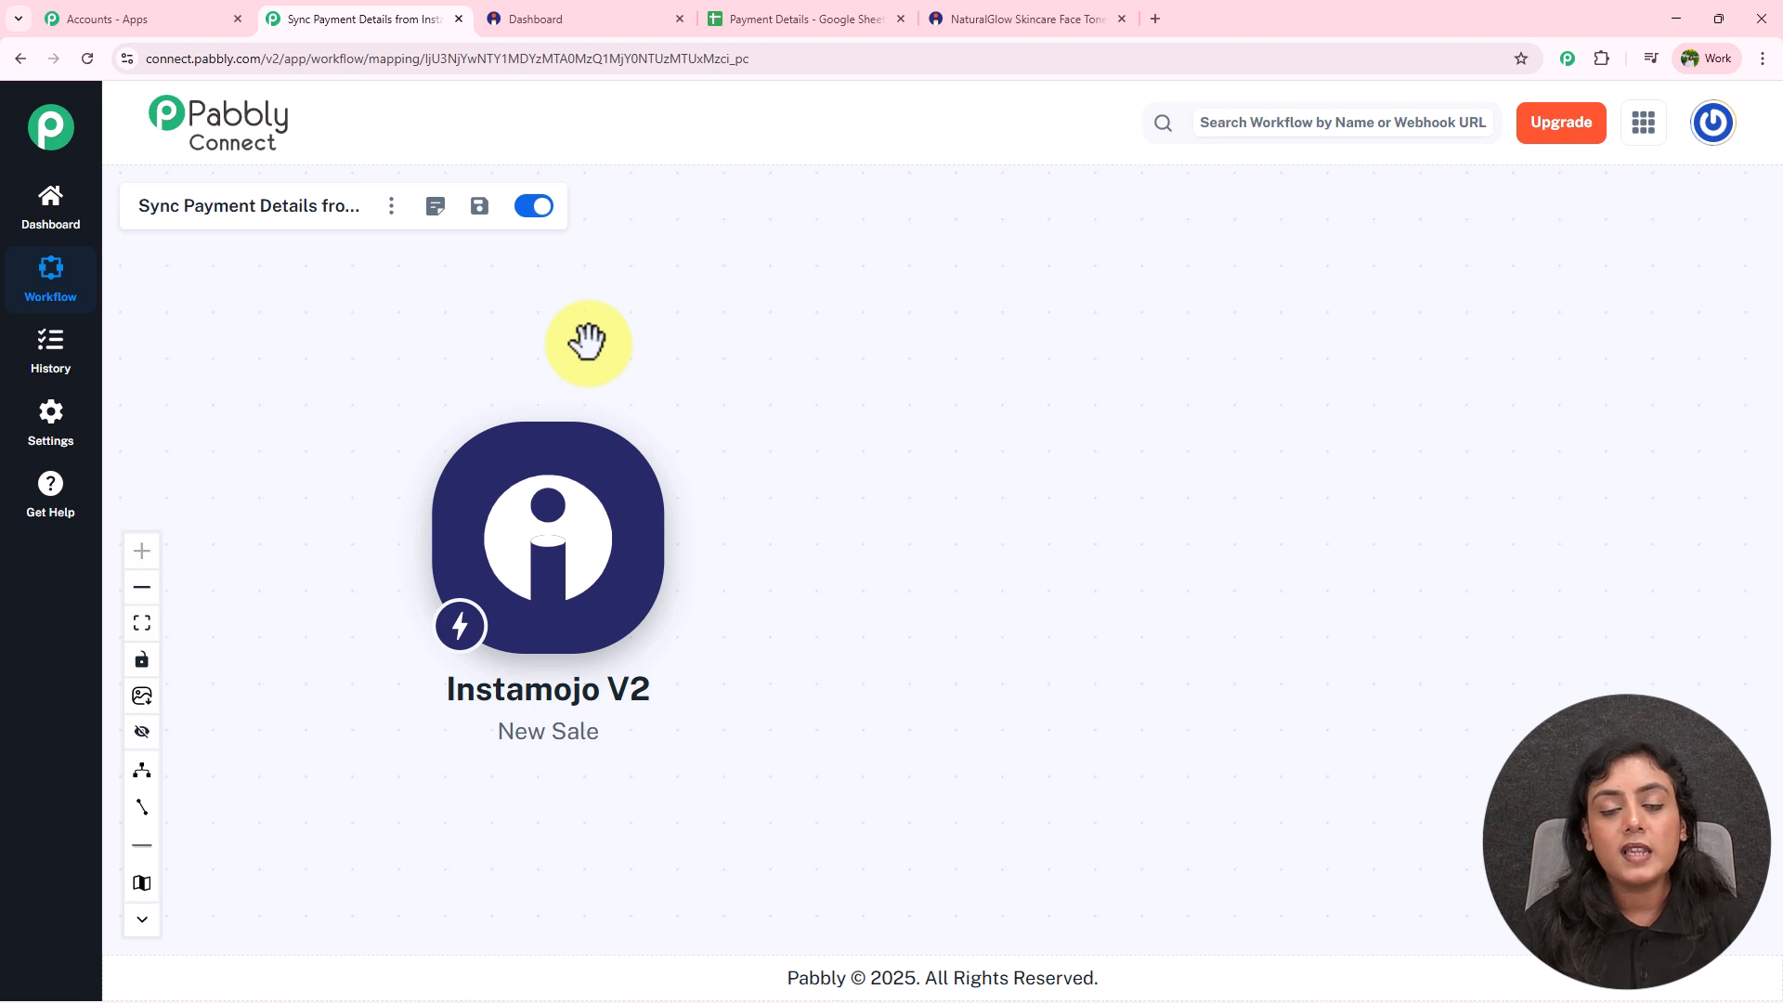
click(822, 16)
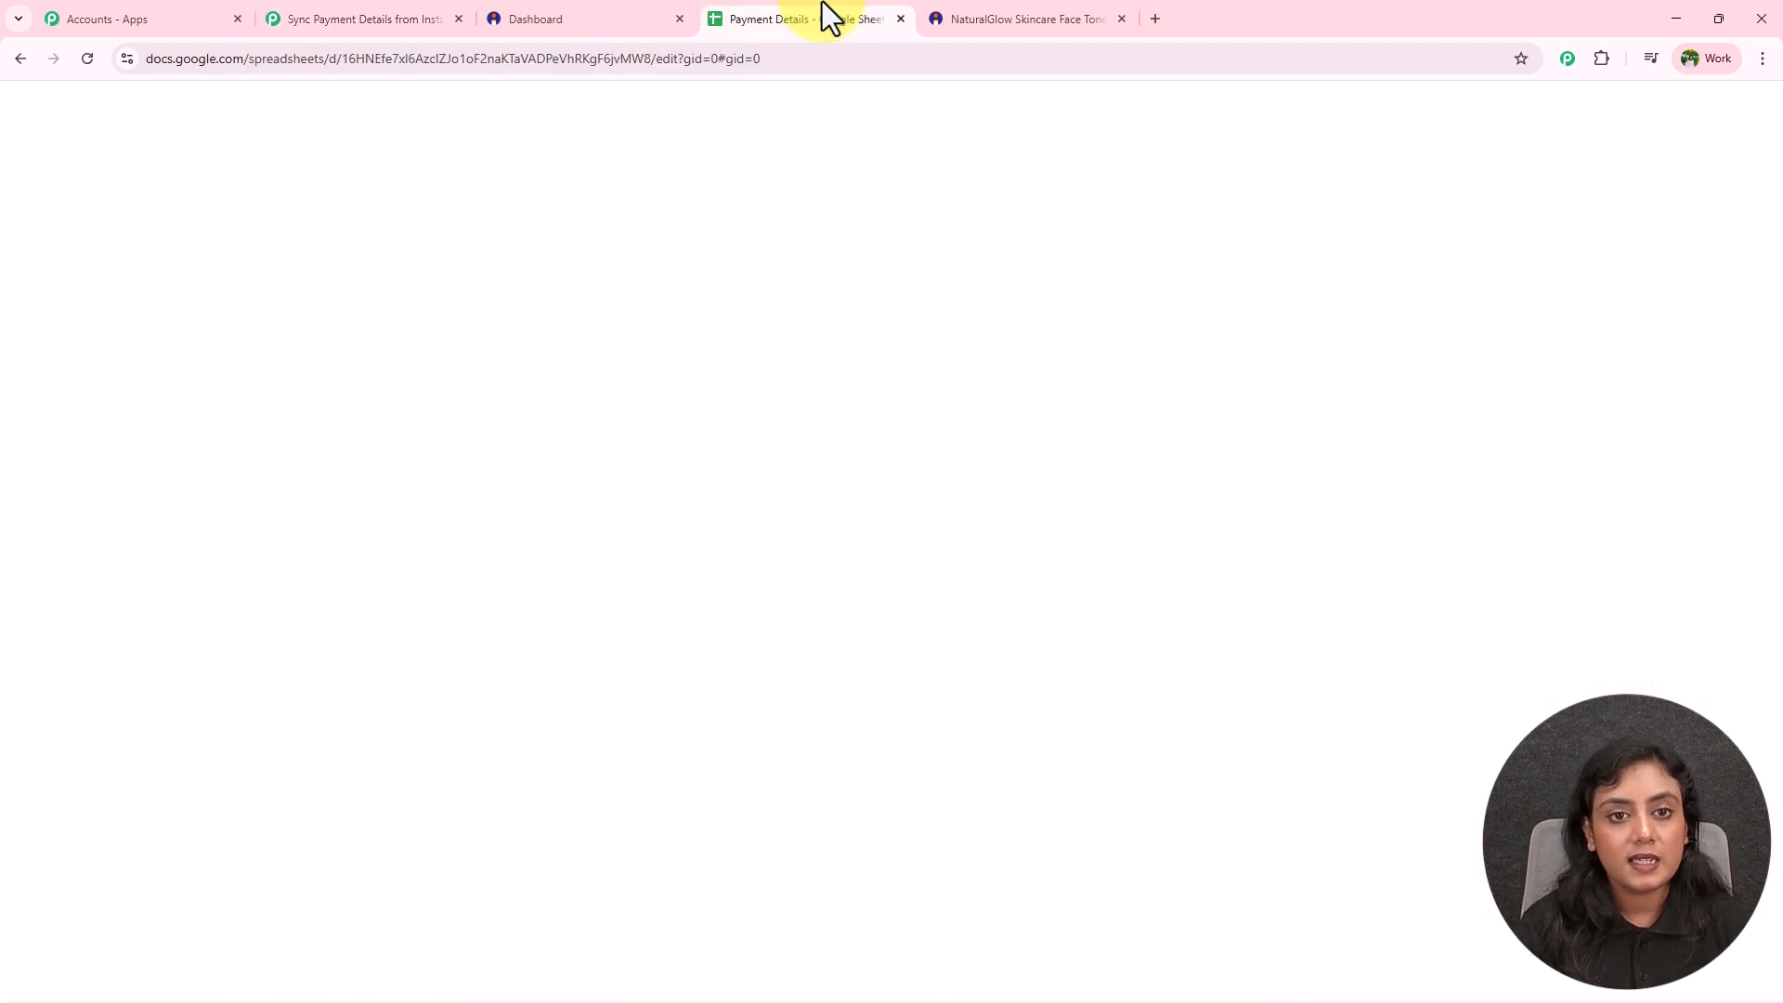
drag(650, 948, 238, 917)
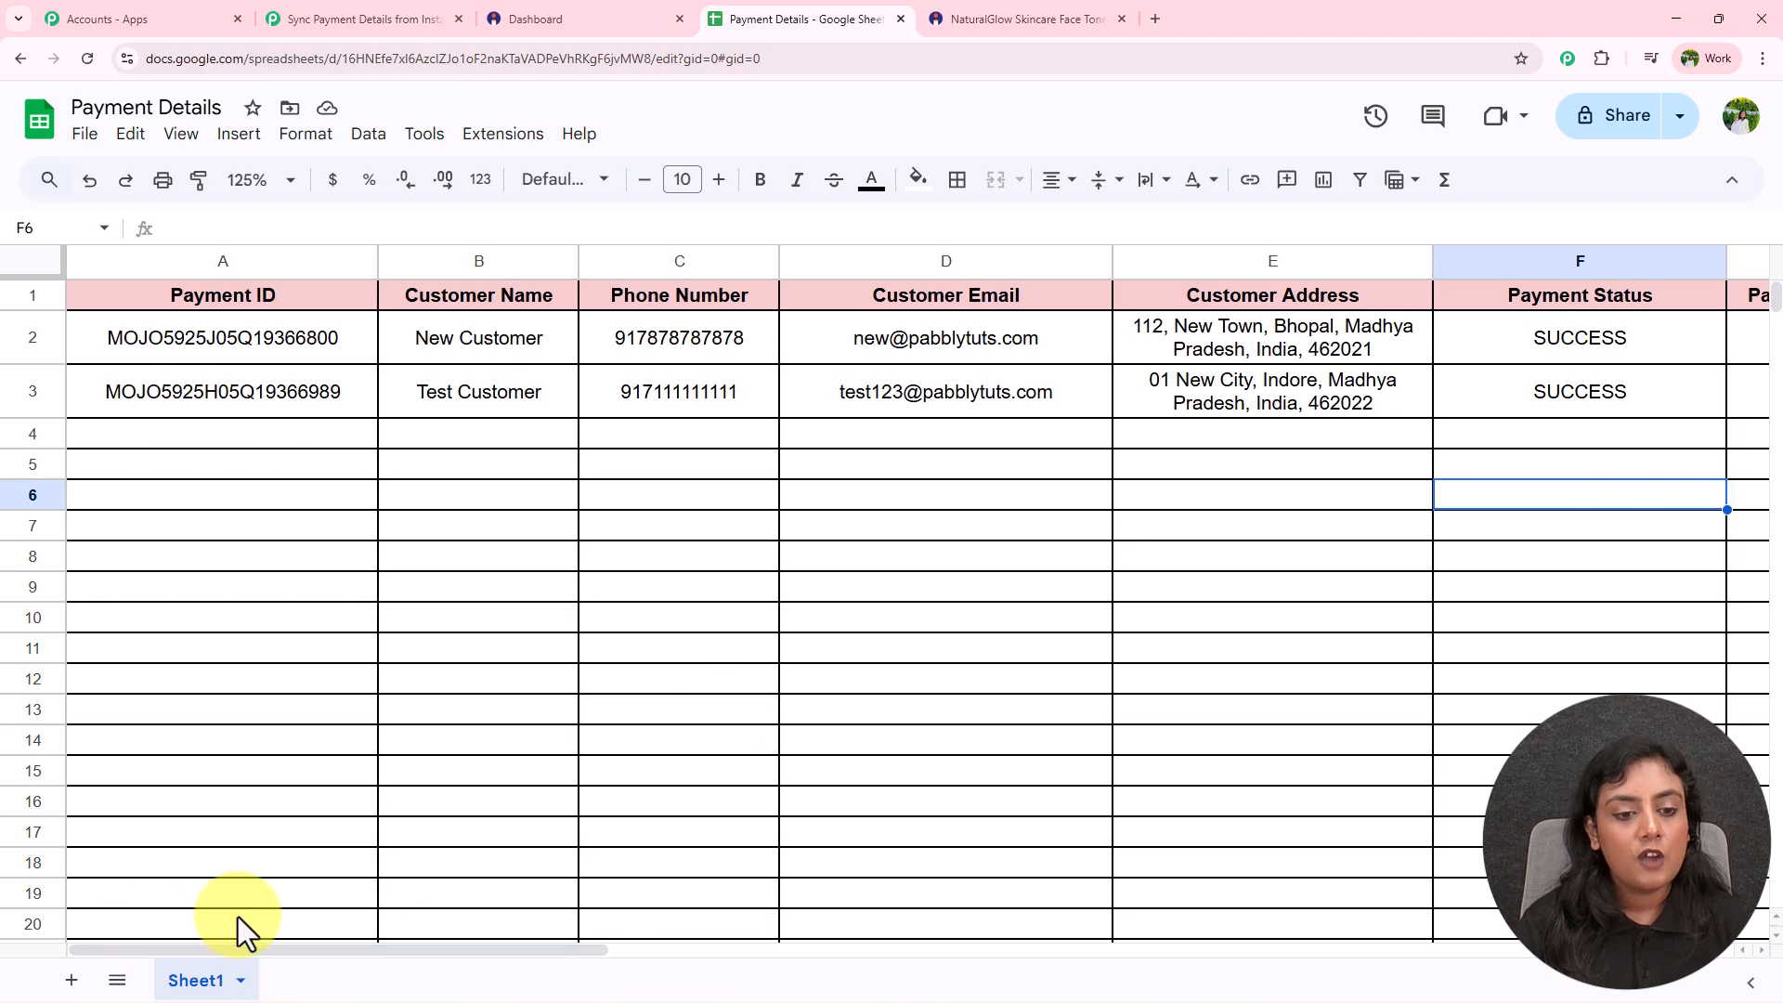
click(447, 9)
Add an action step after the trigger using Google Sheets with the Add New Row event.
mouse_move(637, 589)
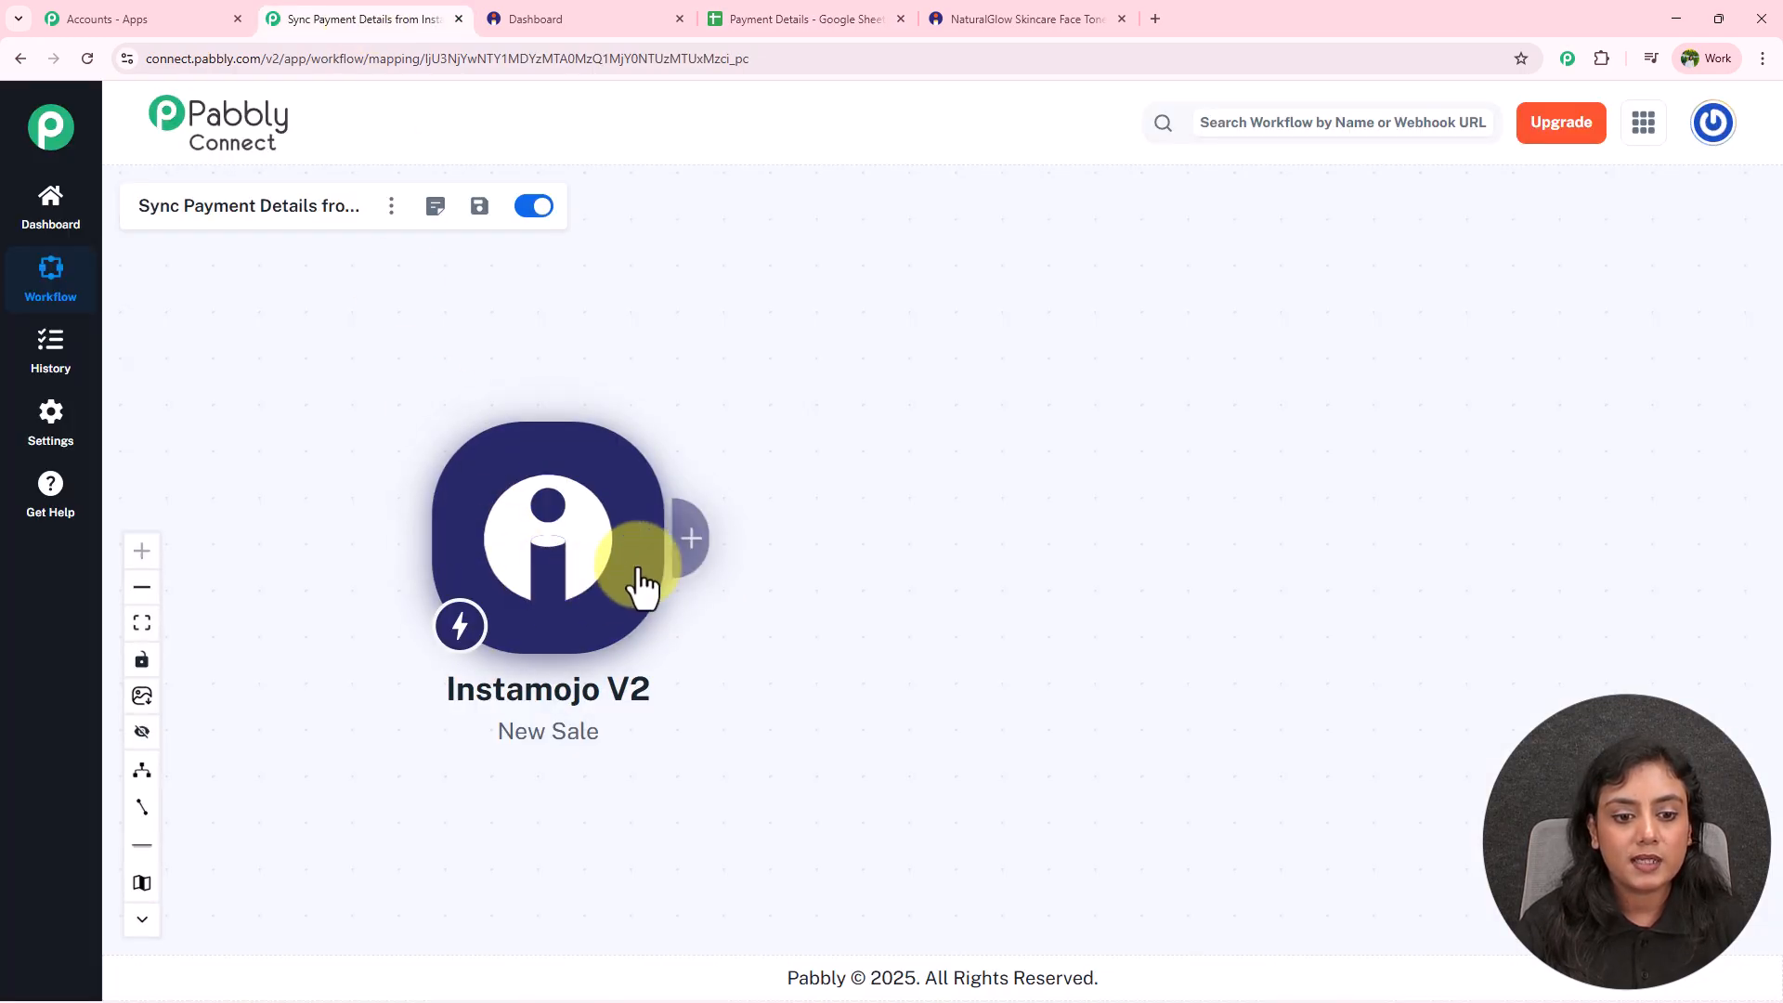
click(689, 542)
text(Google Sheets)
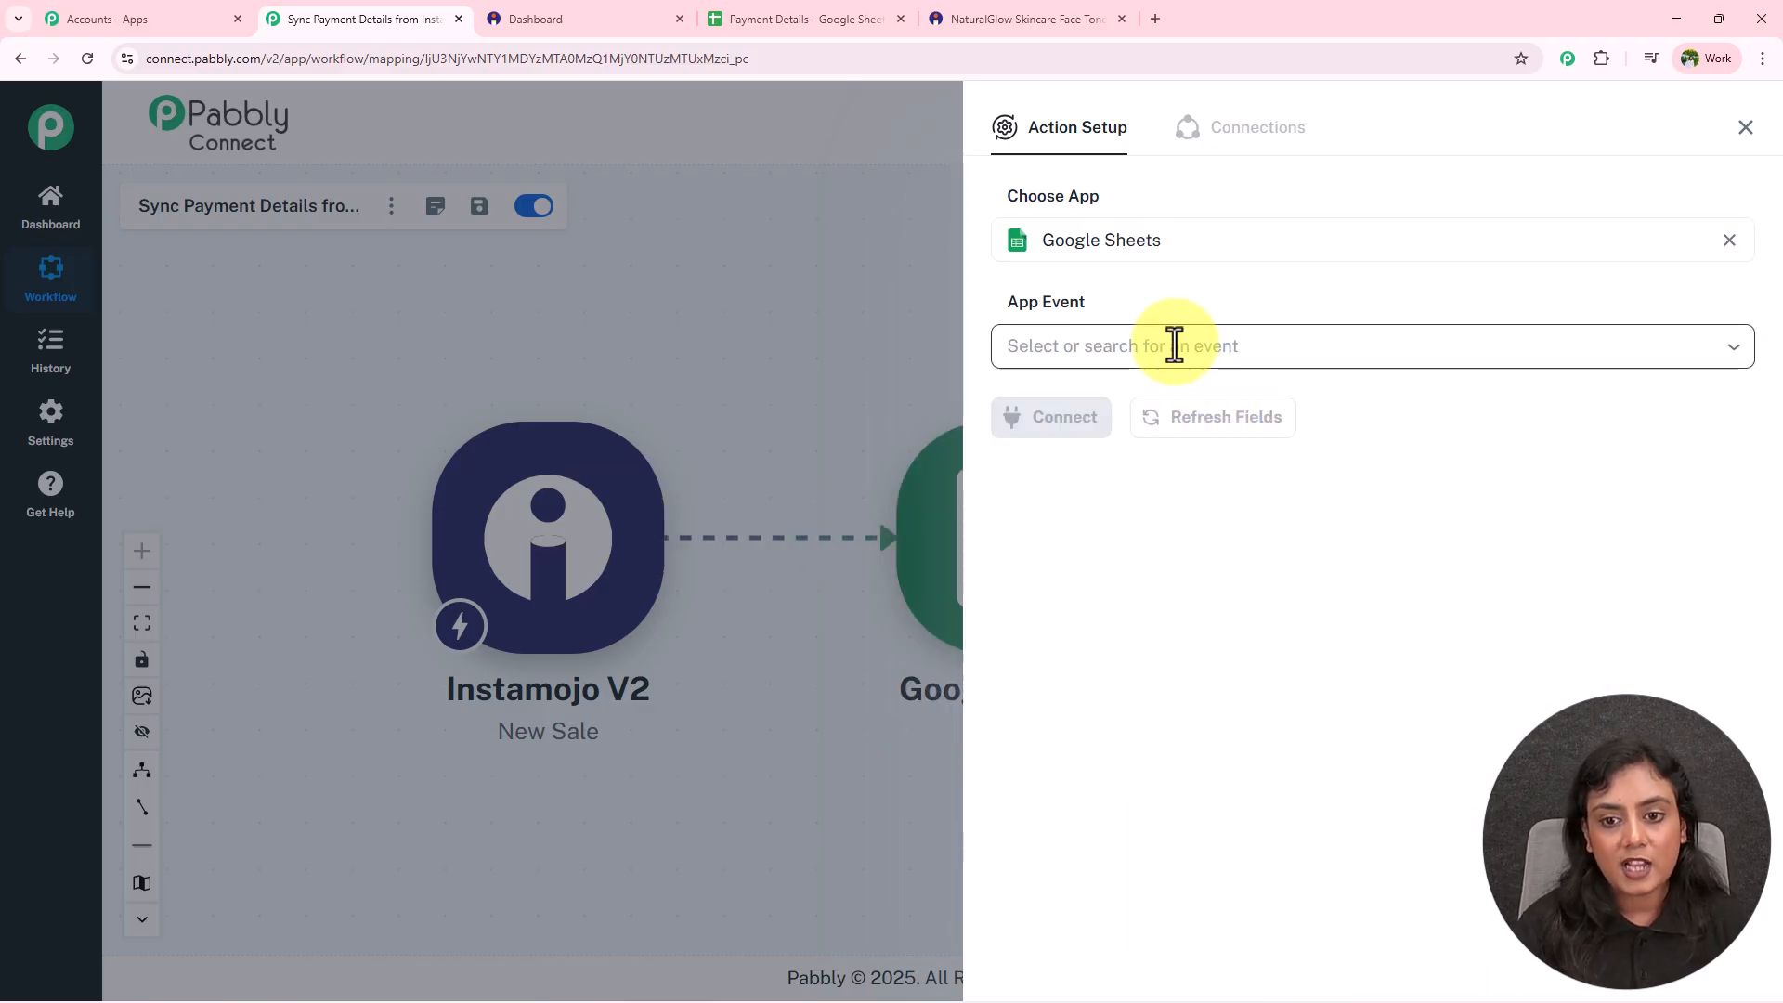
click(1174, 346)
click(1162, 409)
Create a new Google Sheets connection by signing in with Google and allowing Sheets access.
click(1077, 427)
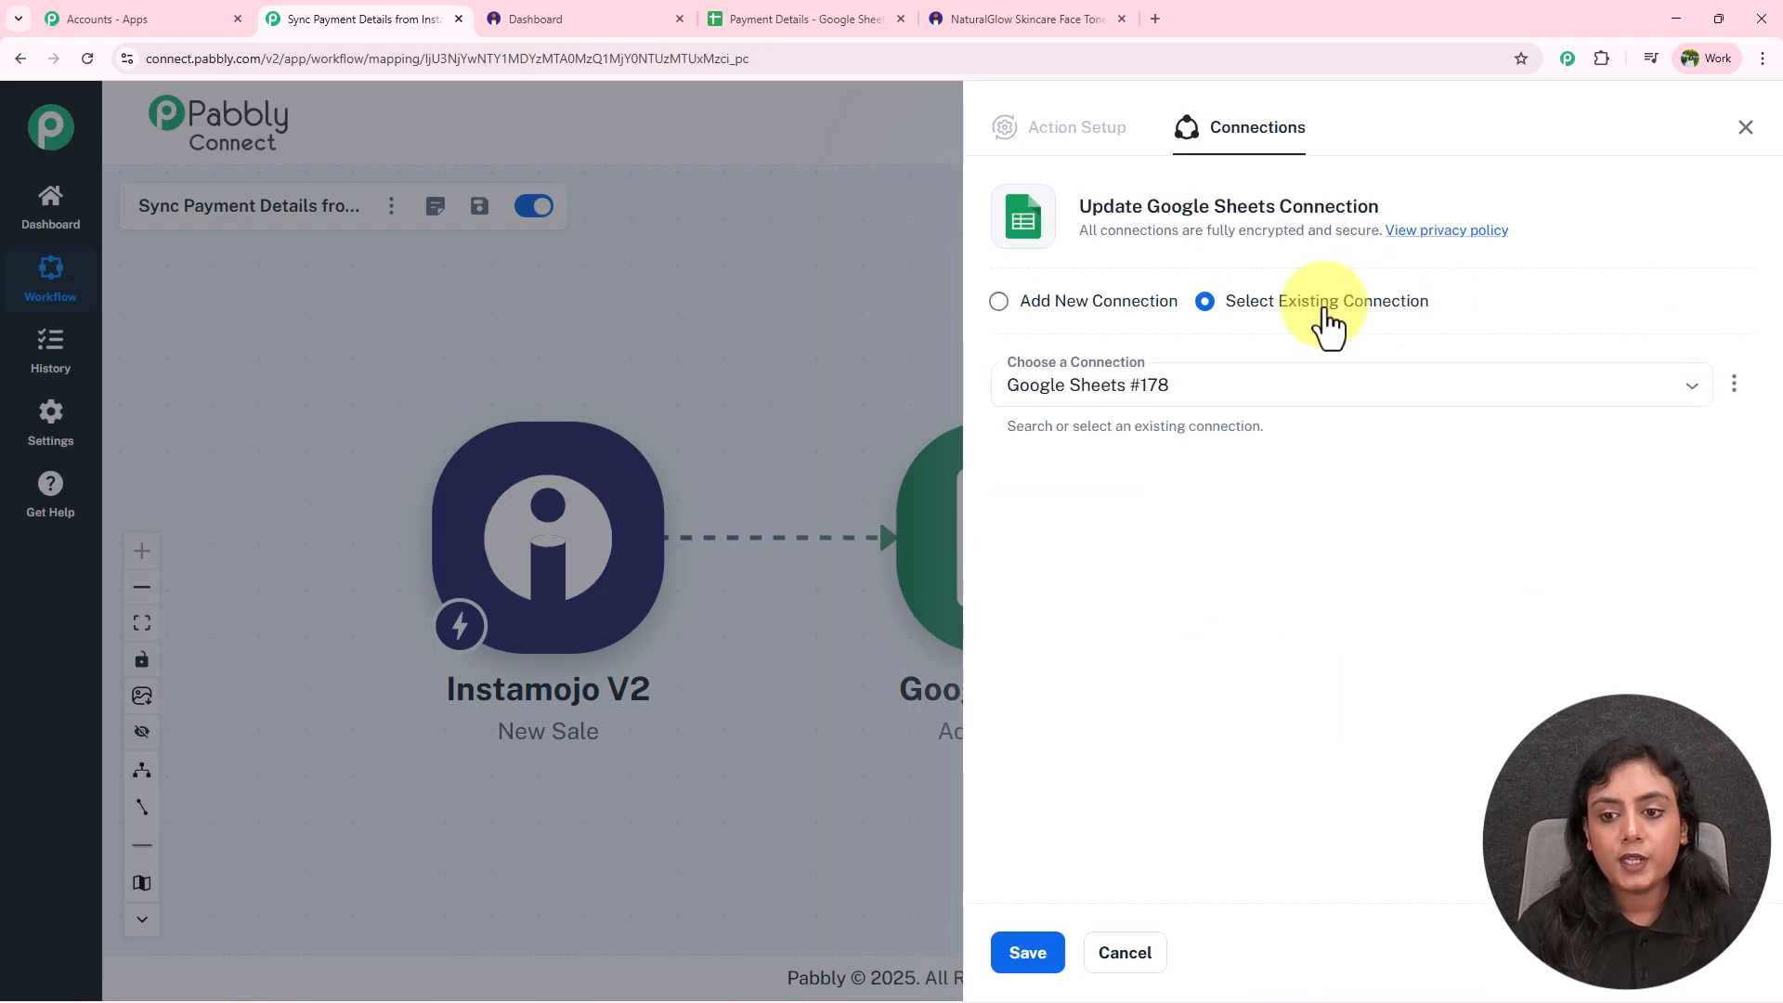
click(1329, 383)
click(1290, 350)
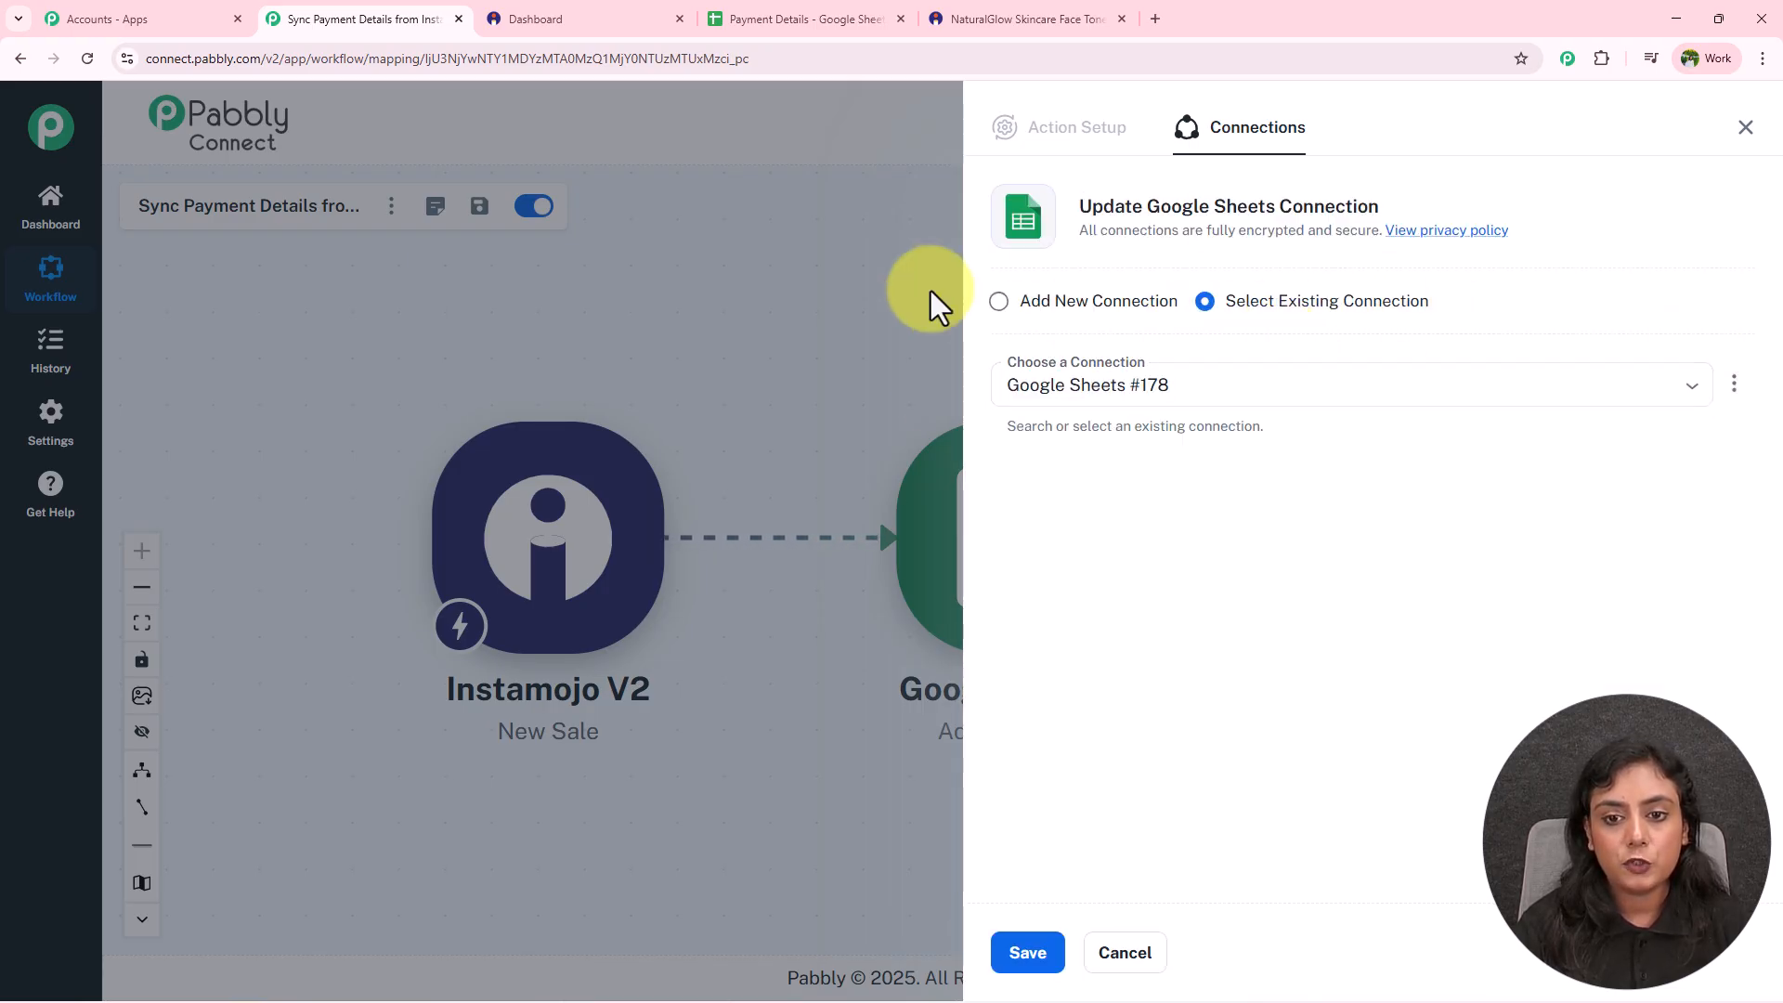
click(1002, 305)
click(1102, 550)
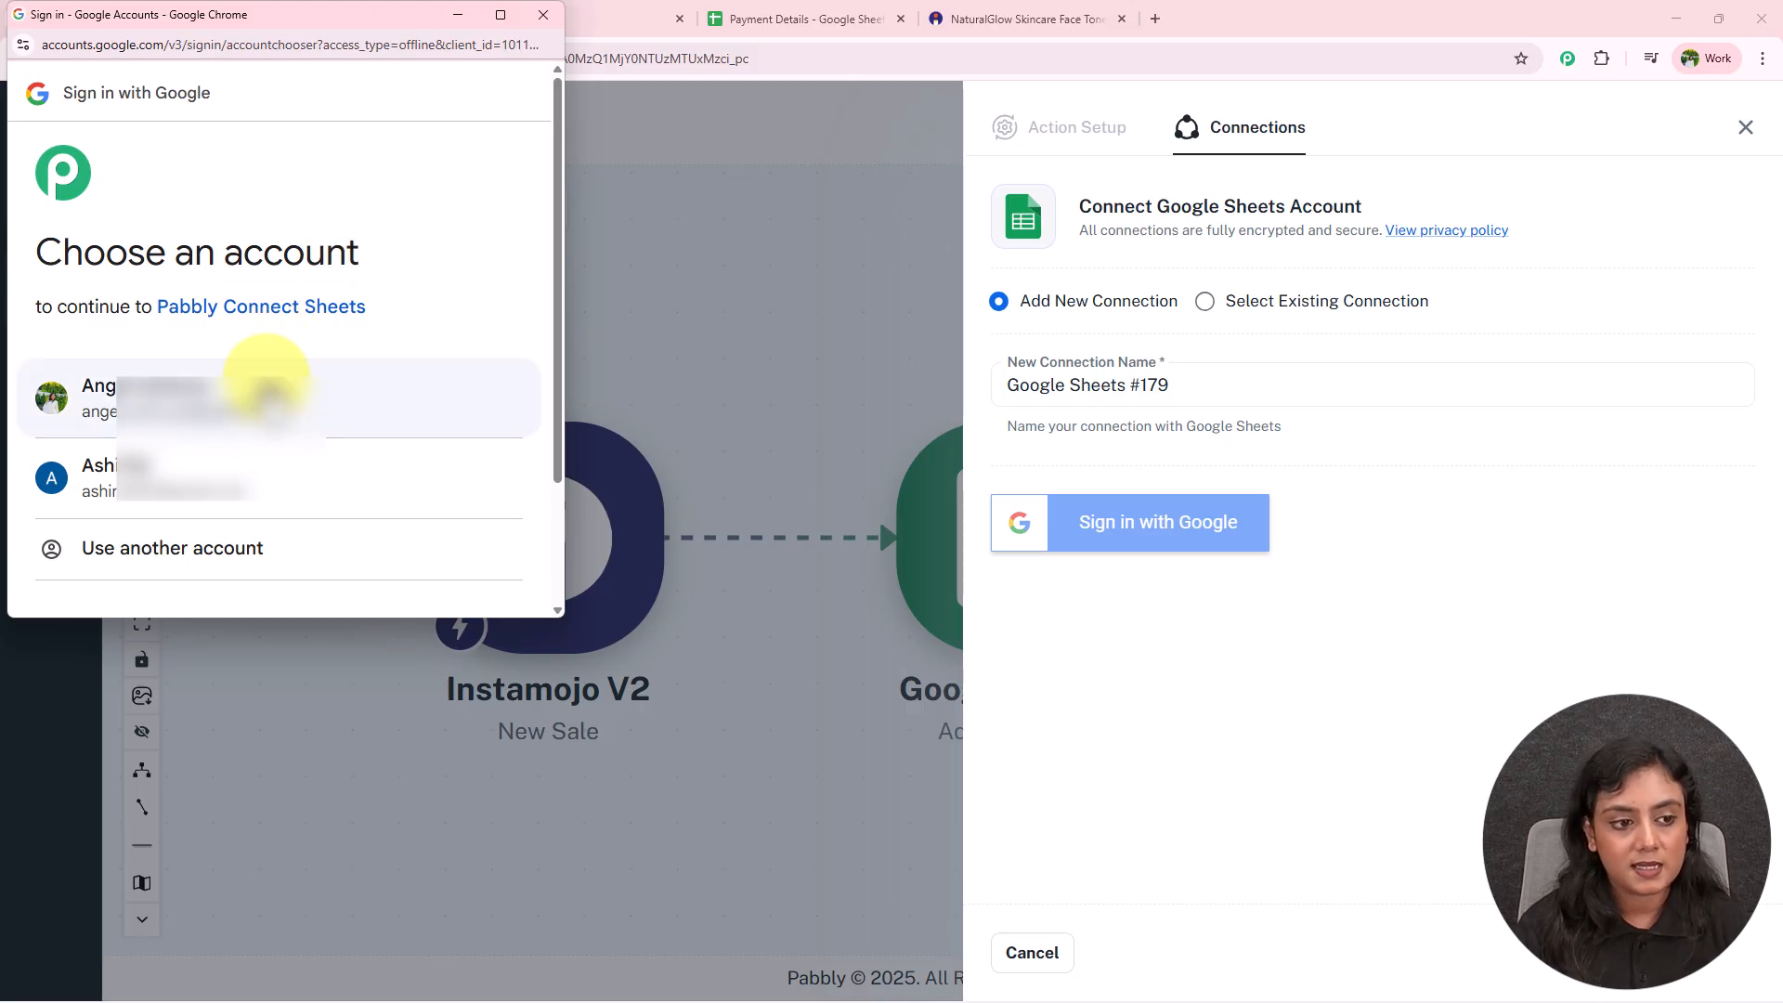
click(268, 383)
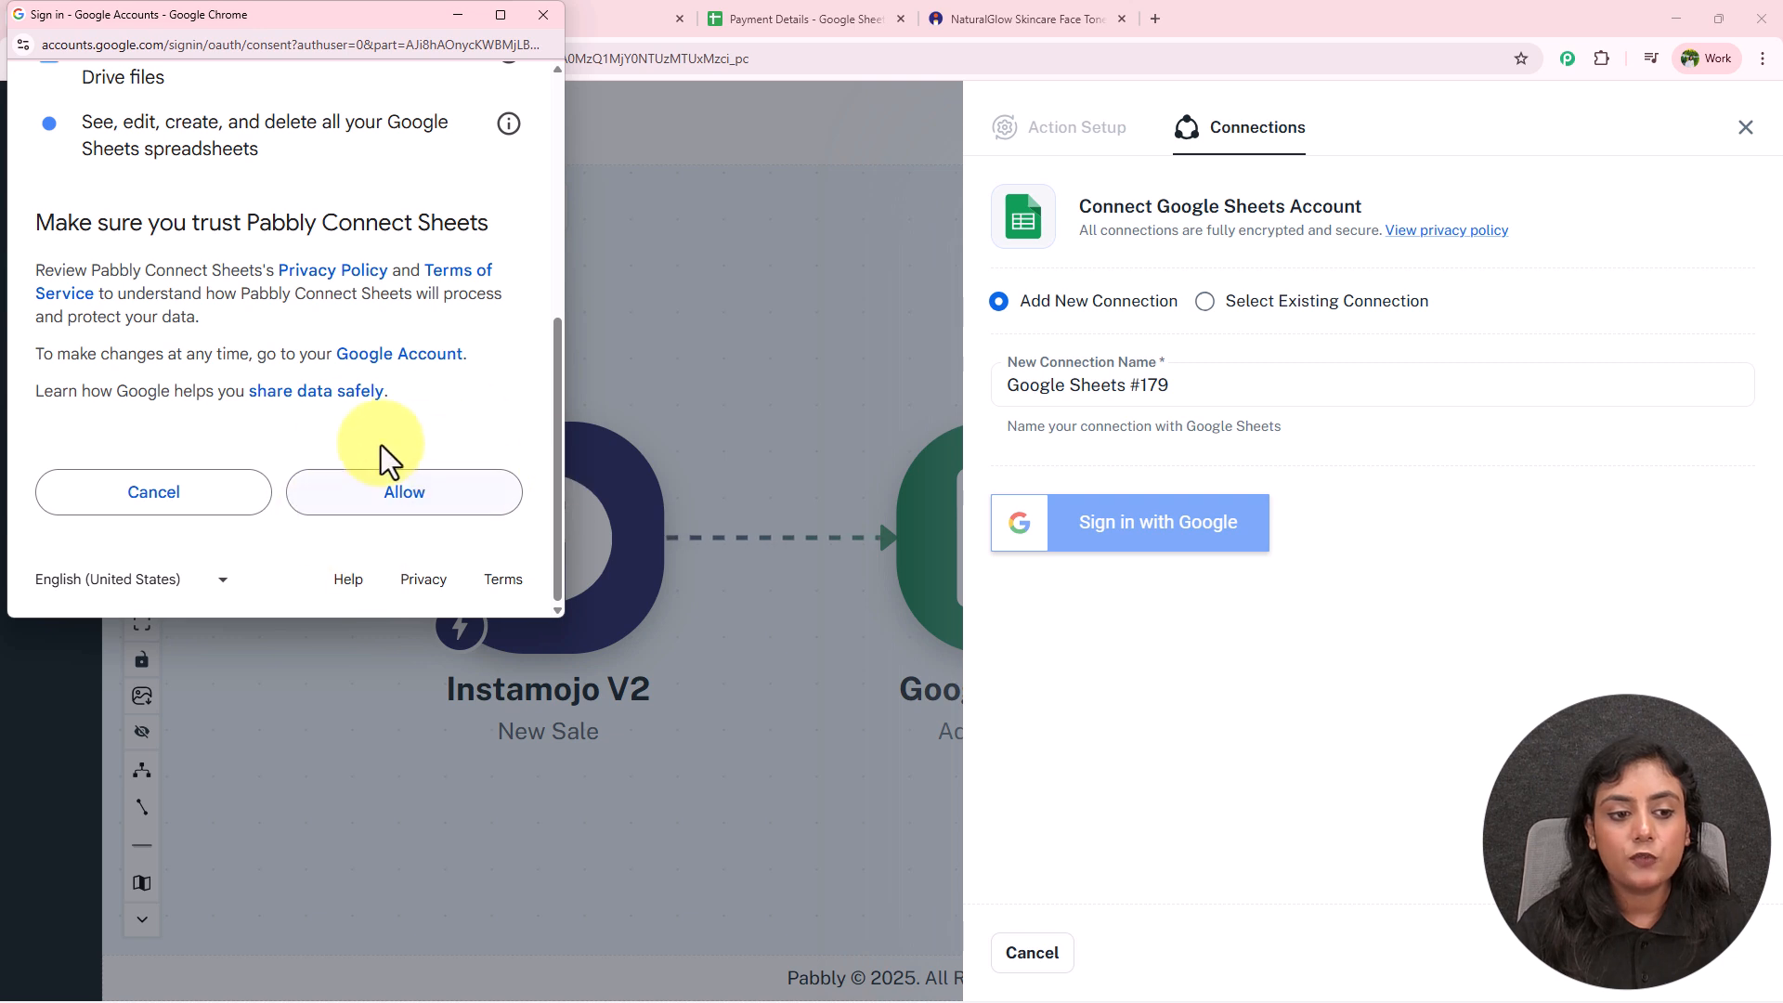
click(462, 508)
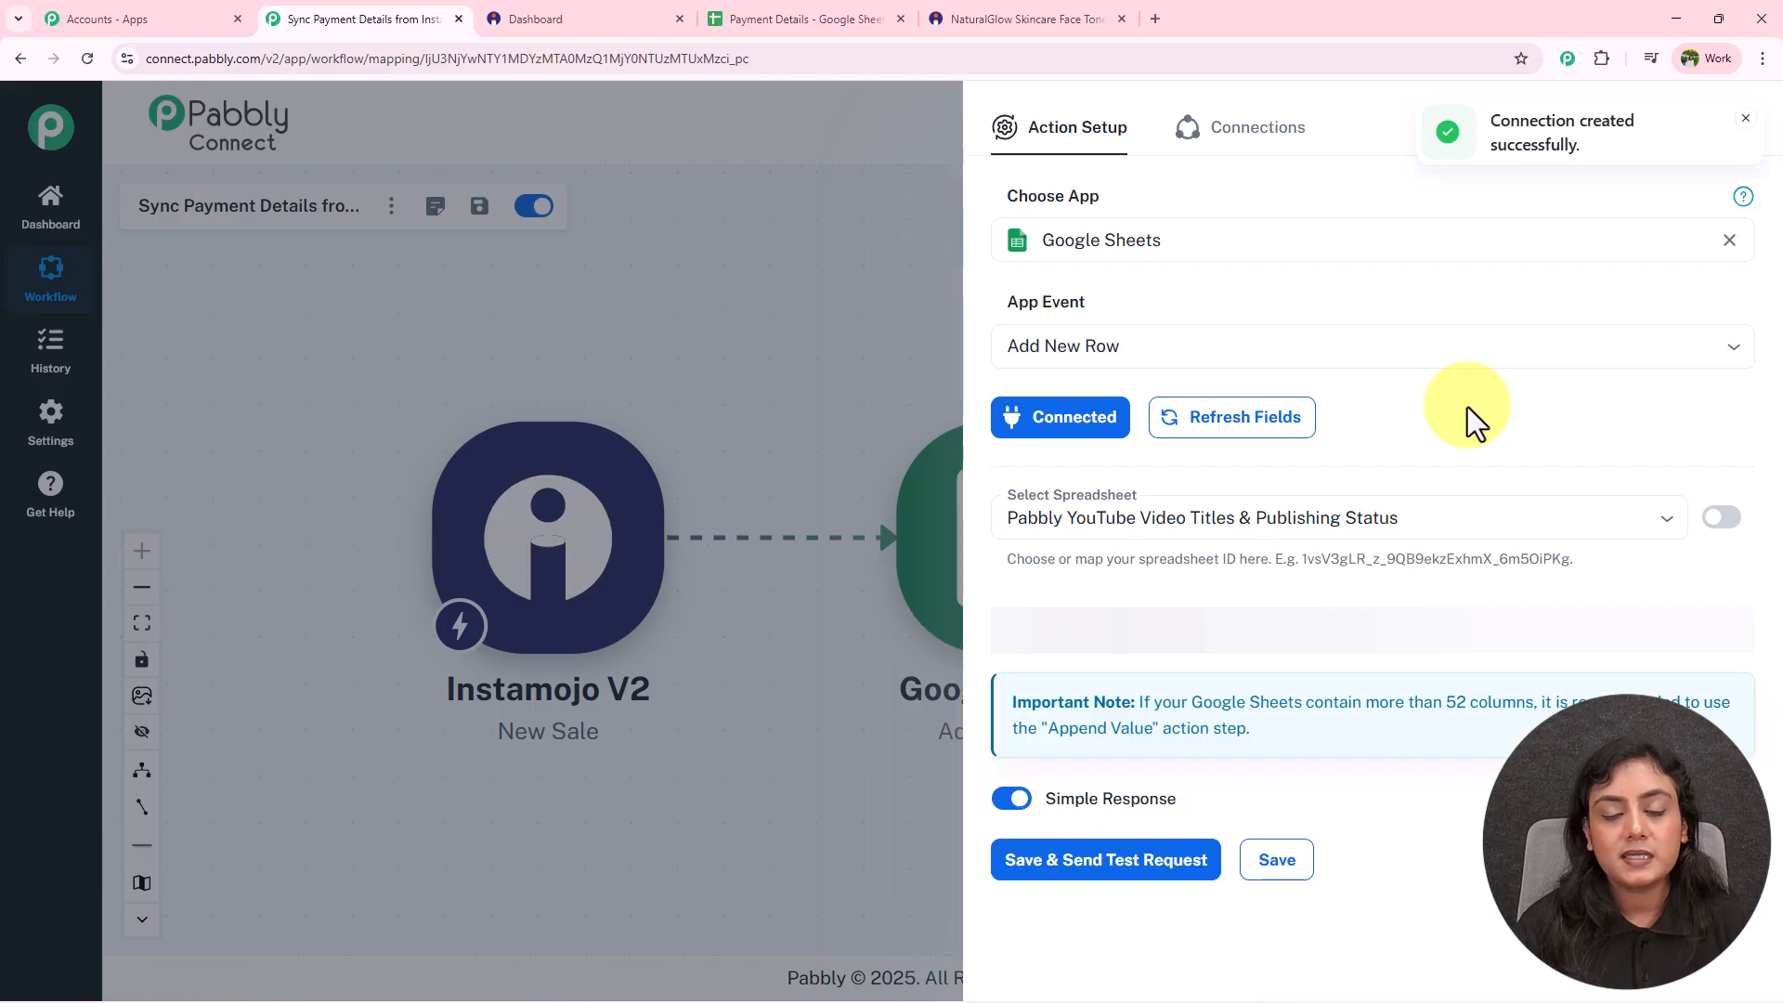
Select the Payment Details spreadsheet as the Add New Row target.
scroll(1467, 407, down, 3)
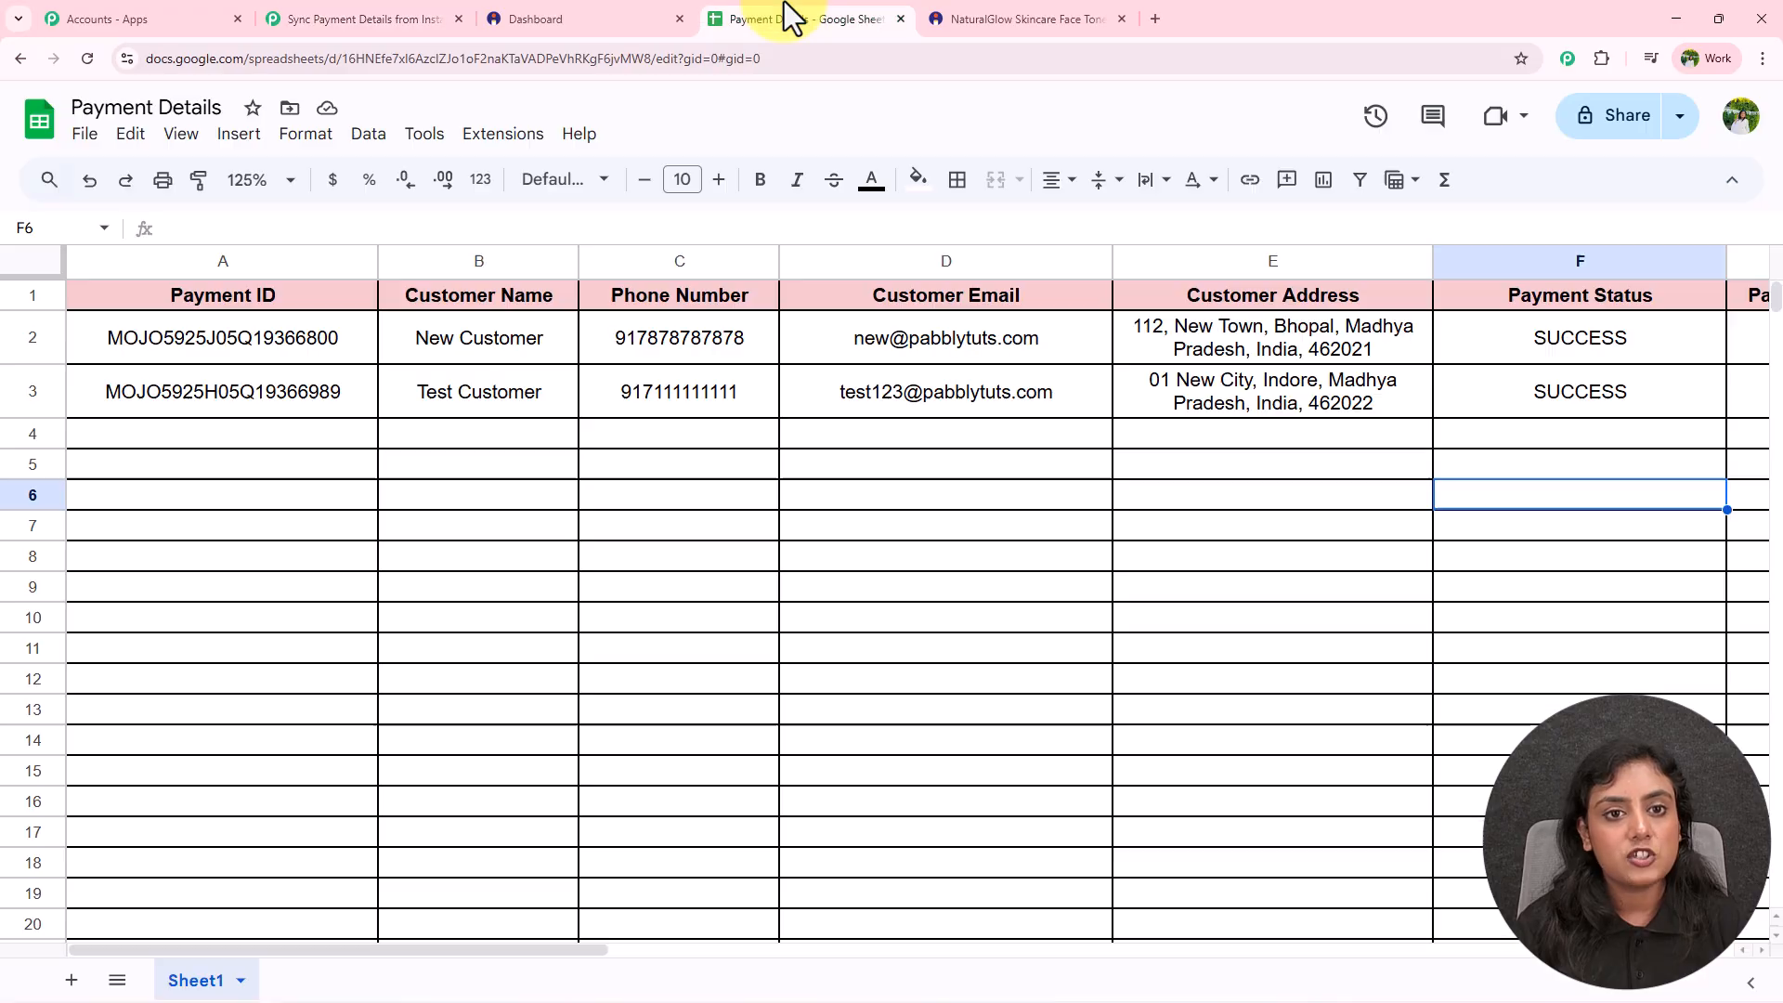
click(784, 11)
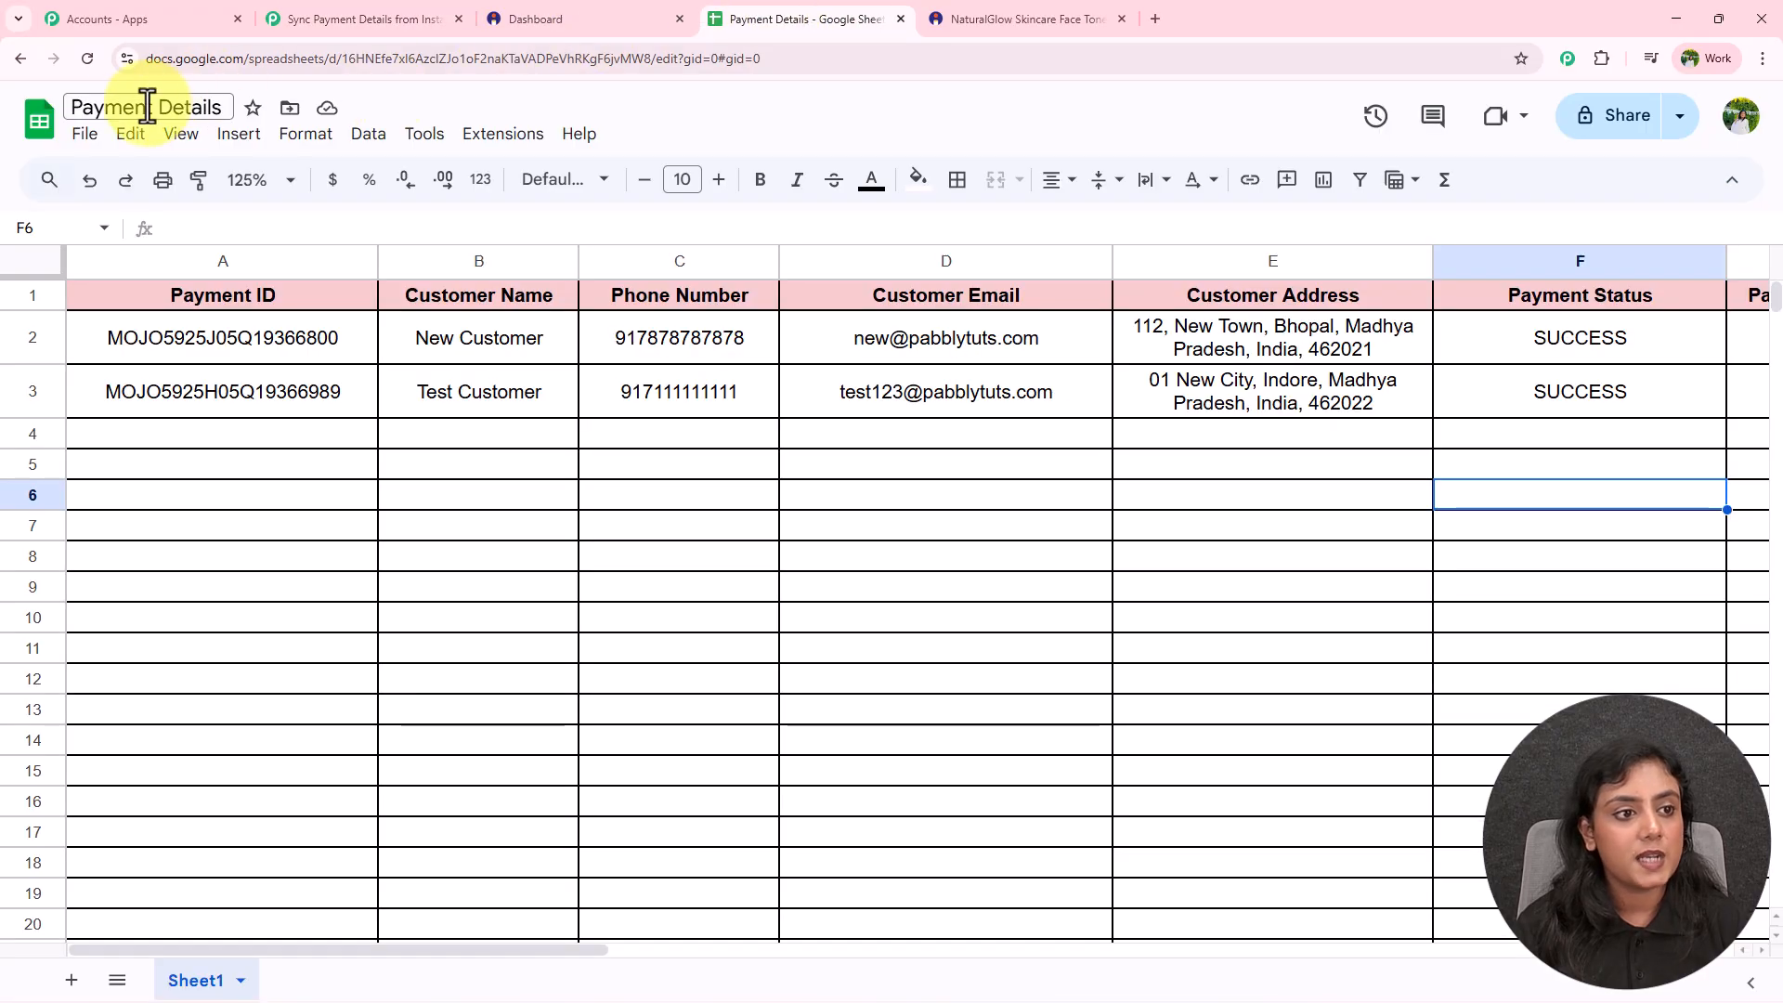
click(353, 18)
click(1306, 238)
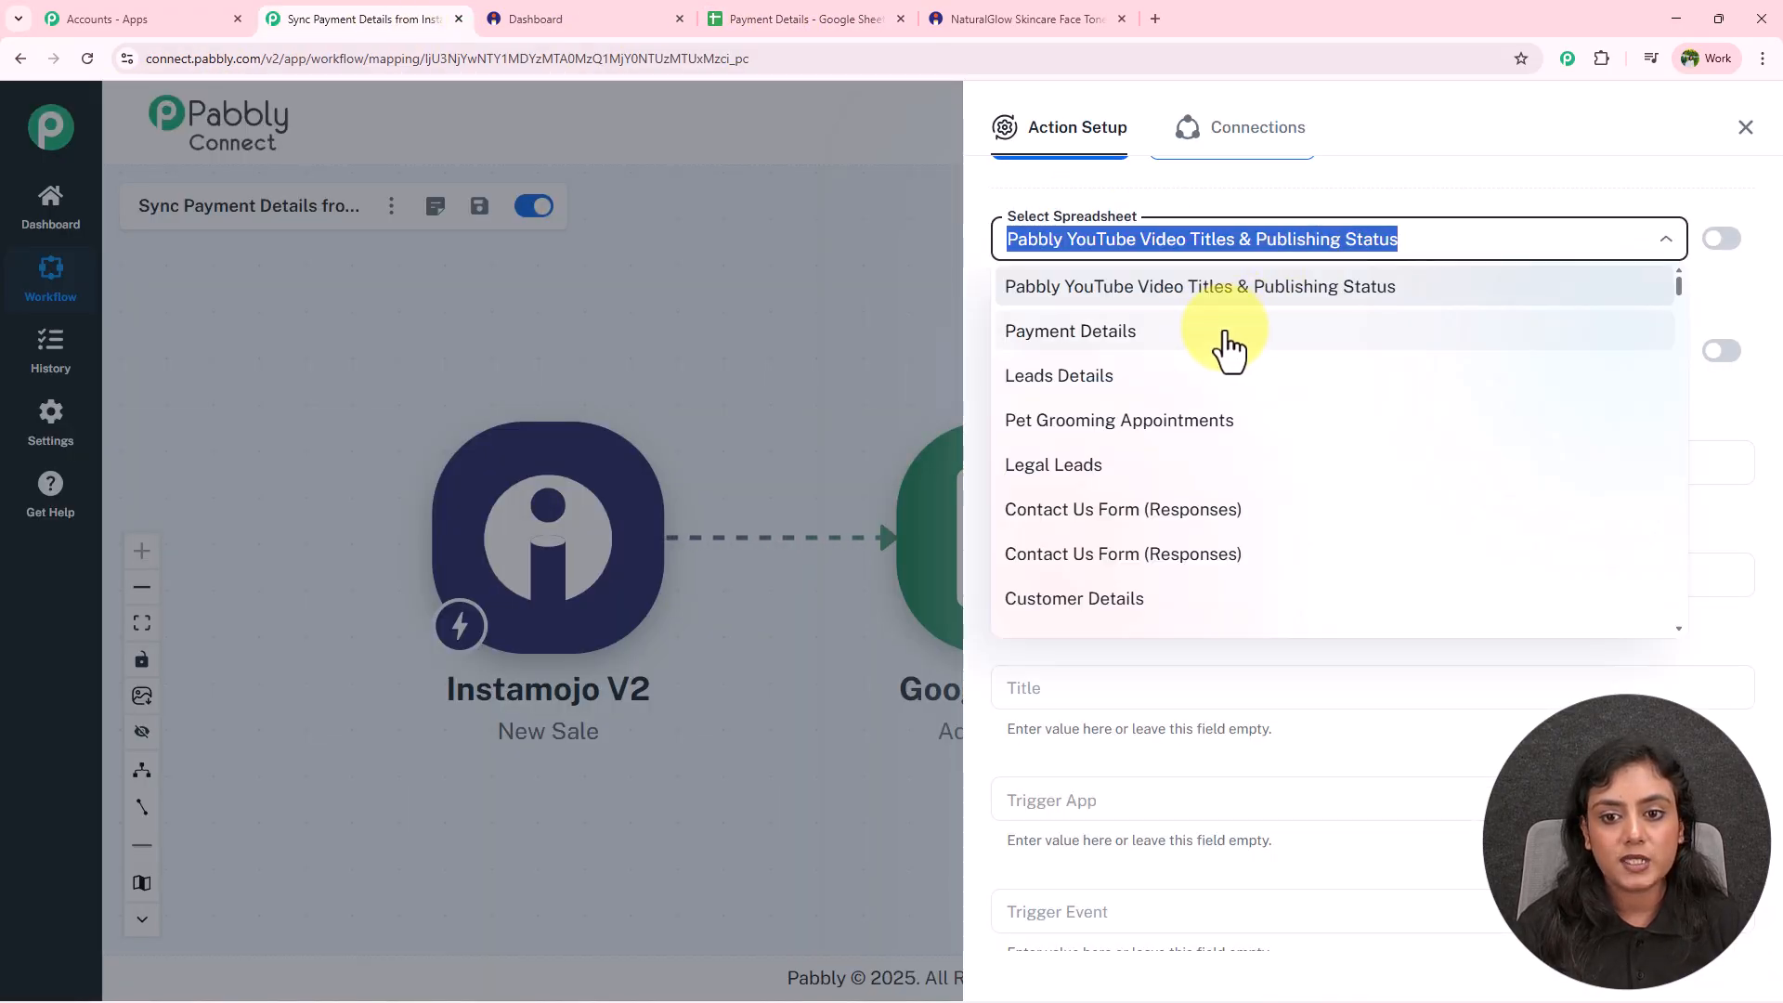
click(1228, 335)
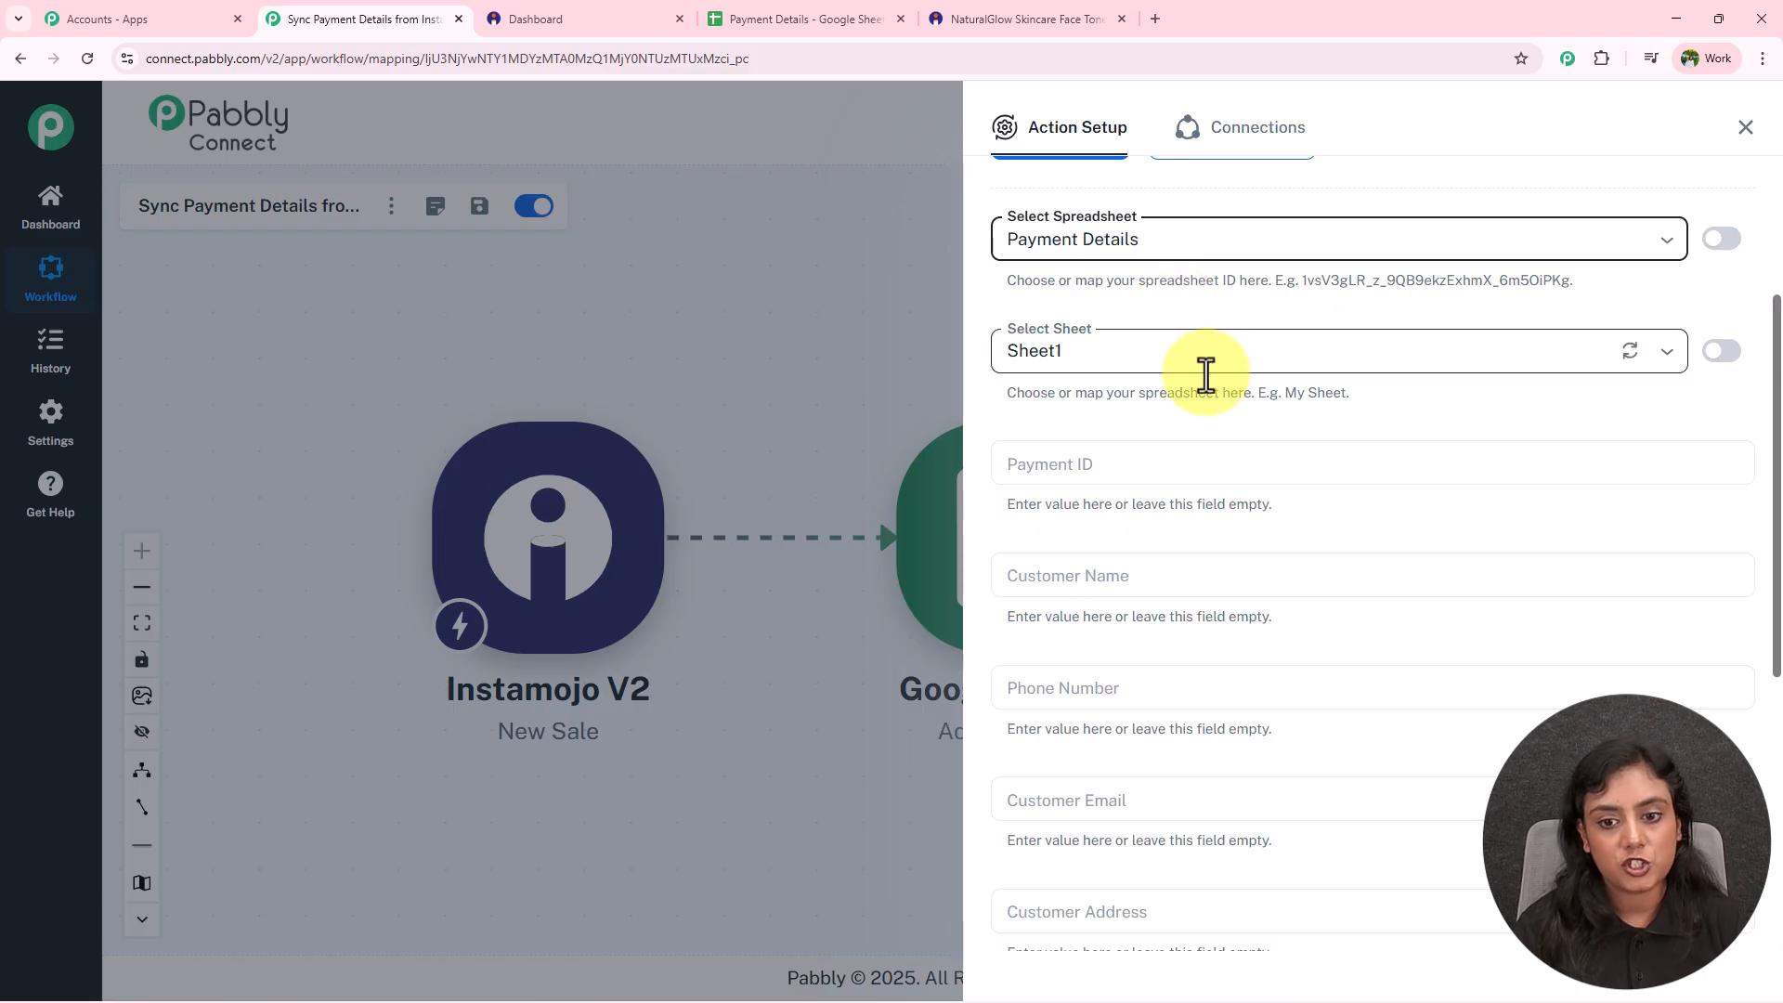
click(756, 14)
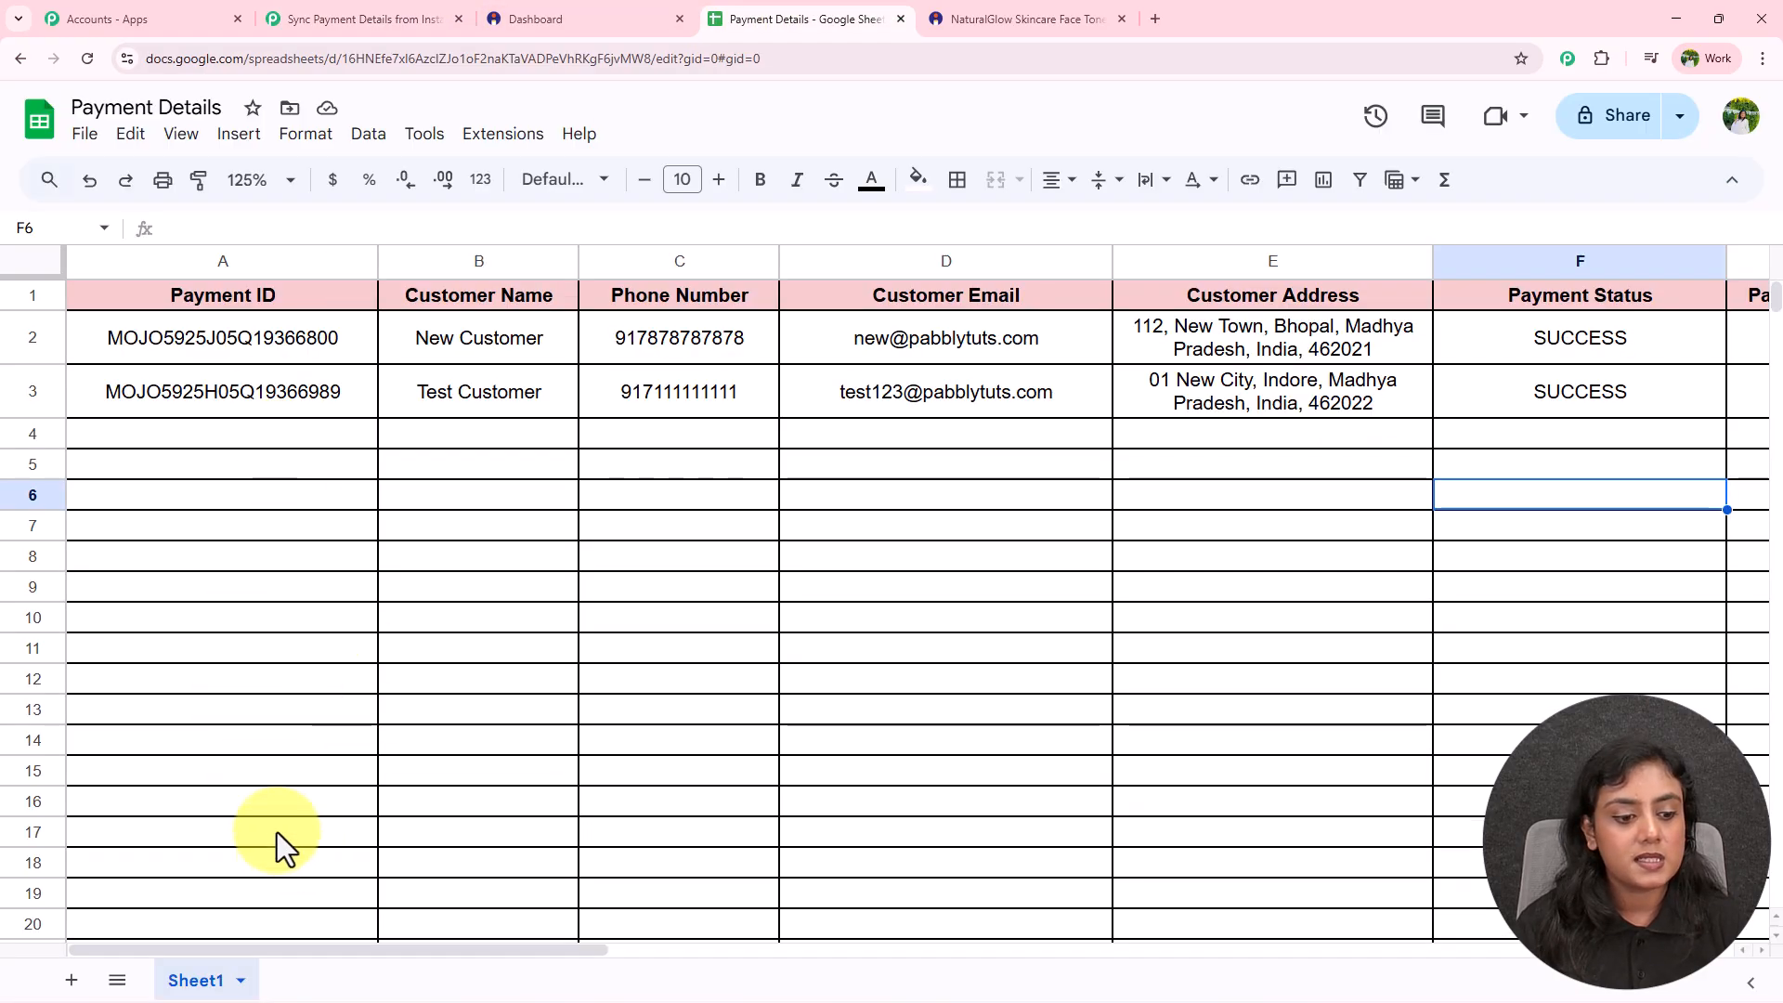
click(320, 18)
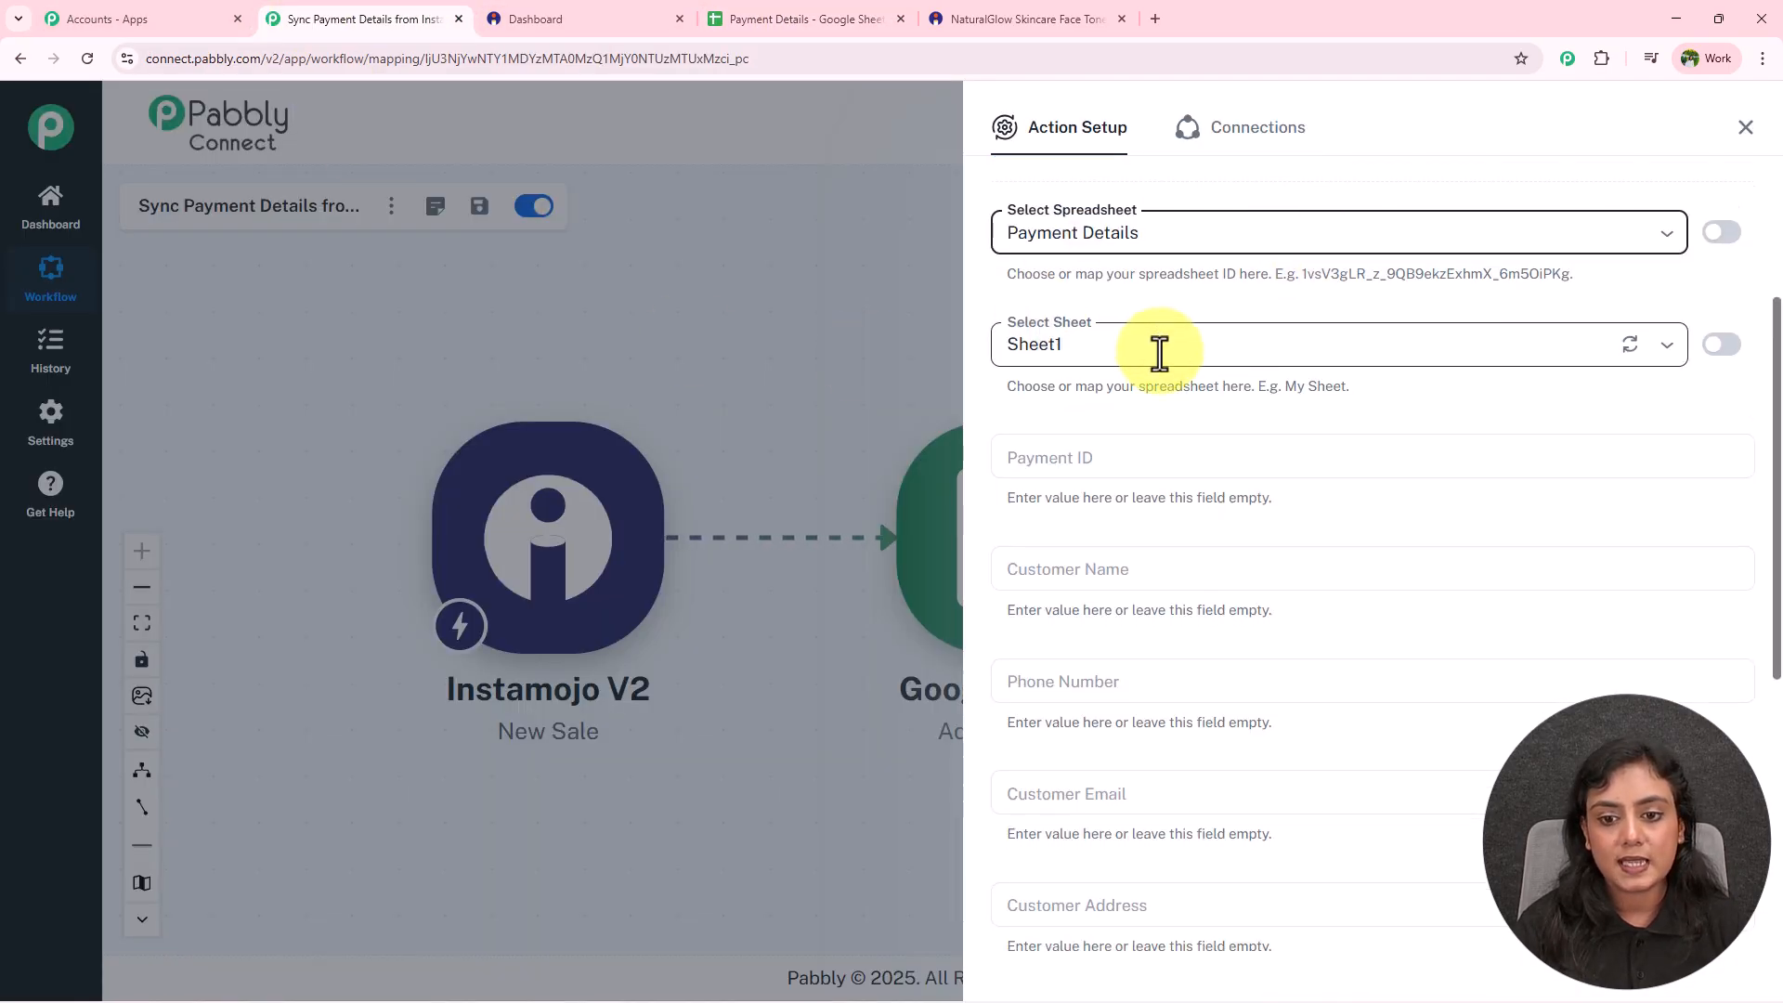
scroll(1159, 353, down, 1)
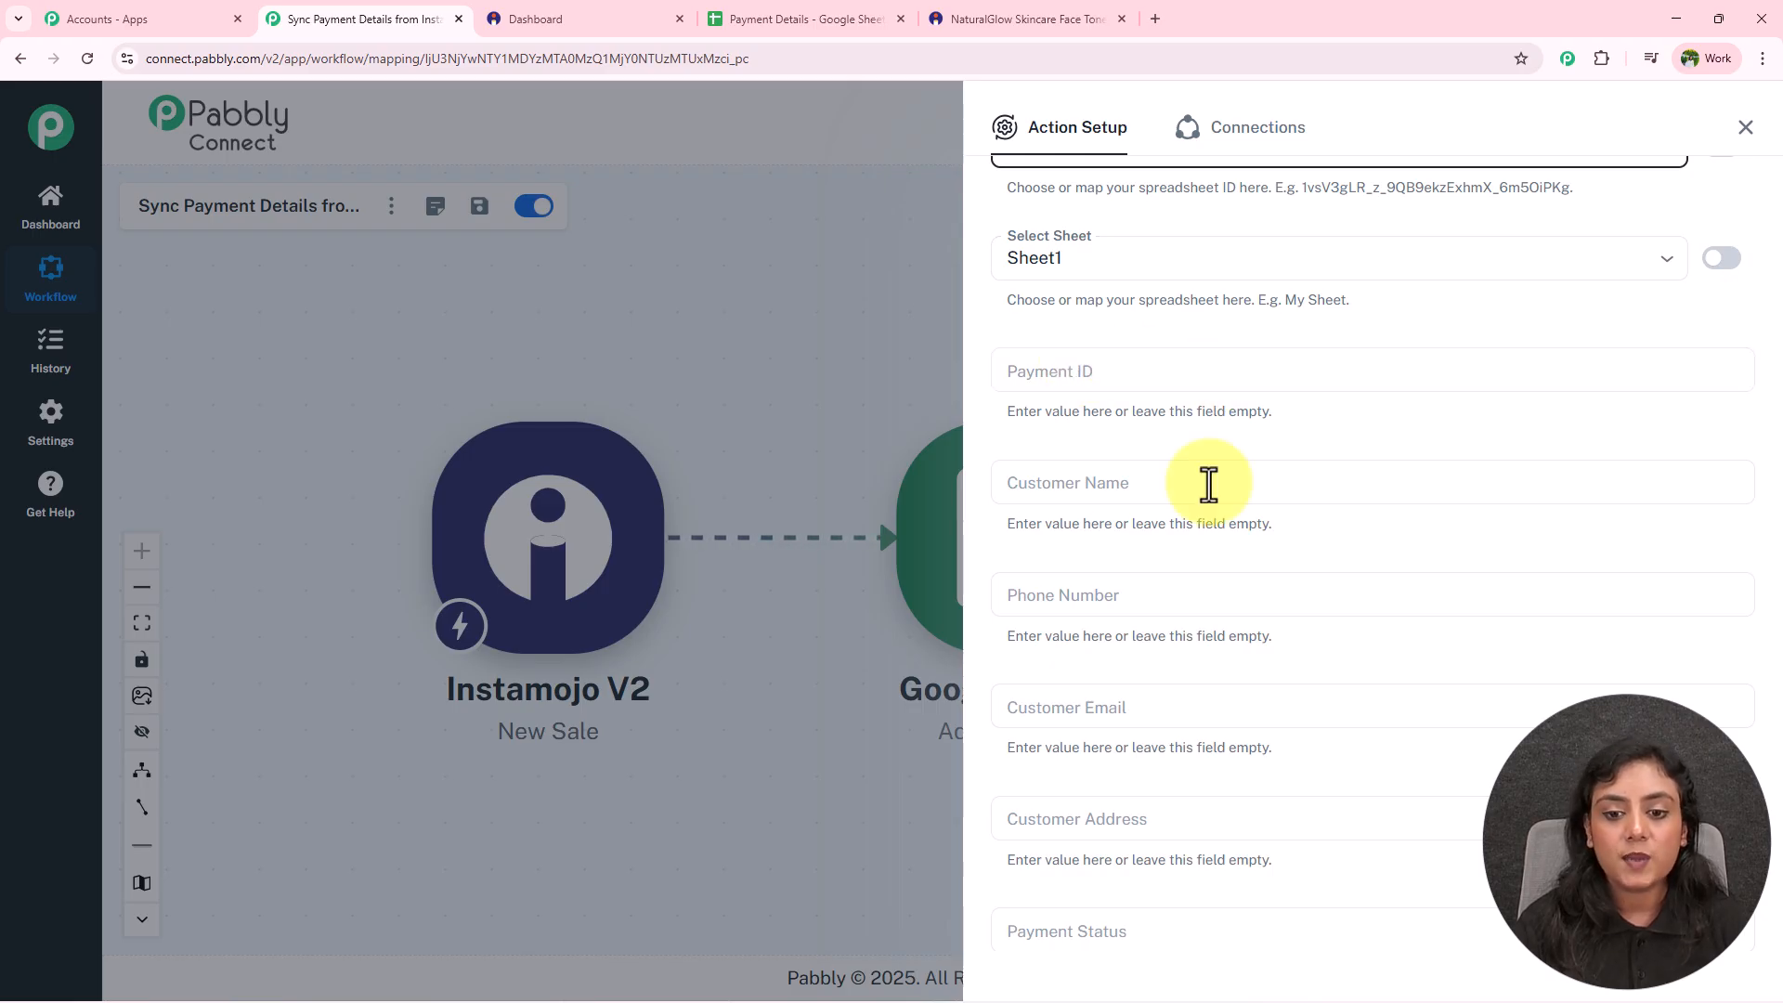
scroll(1207, 493, down, 3)
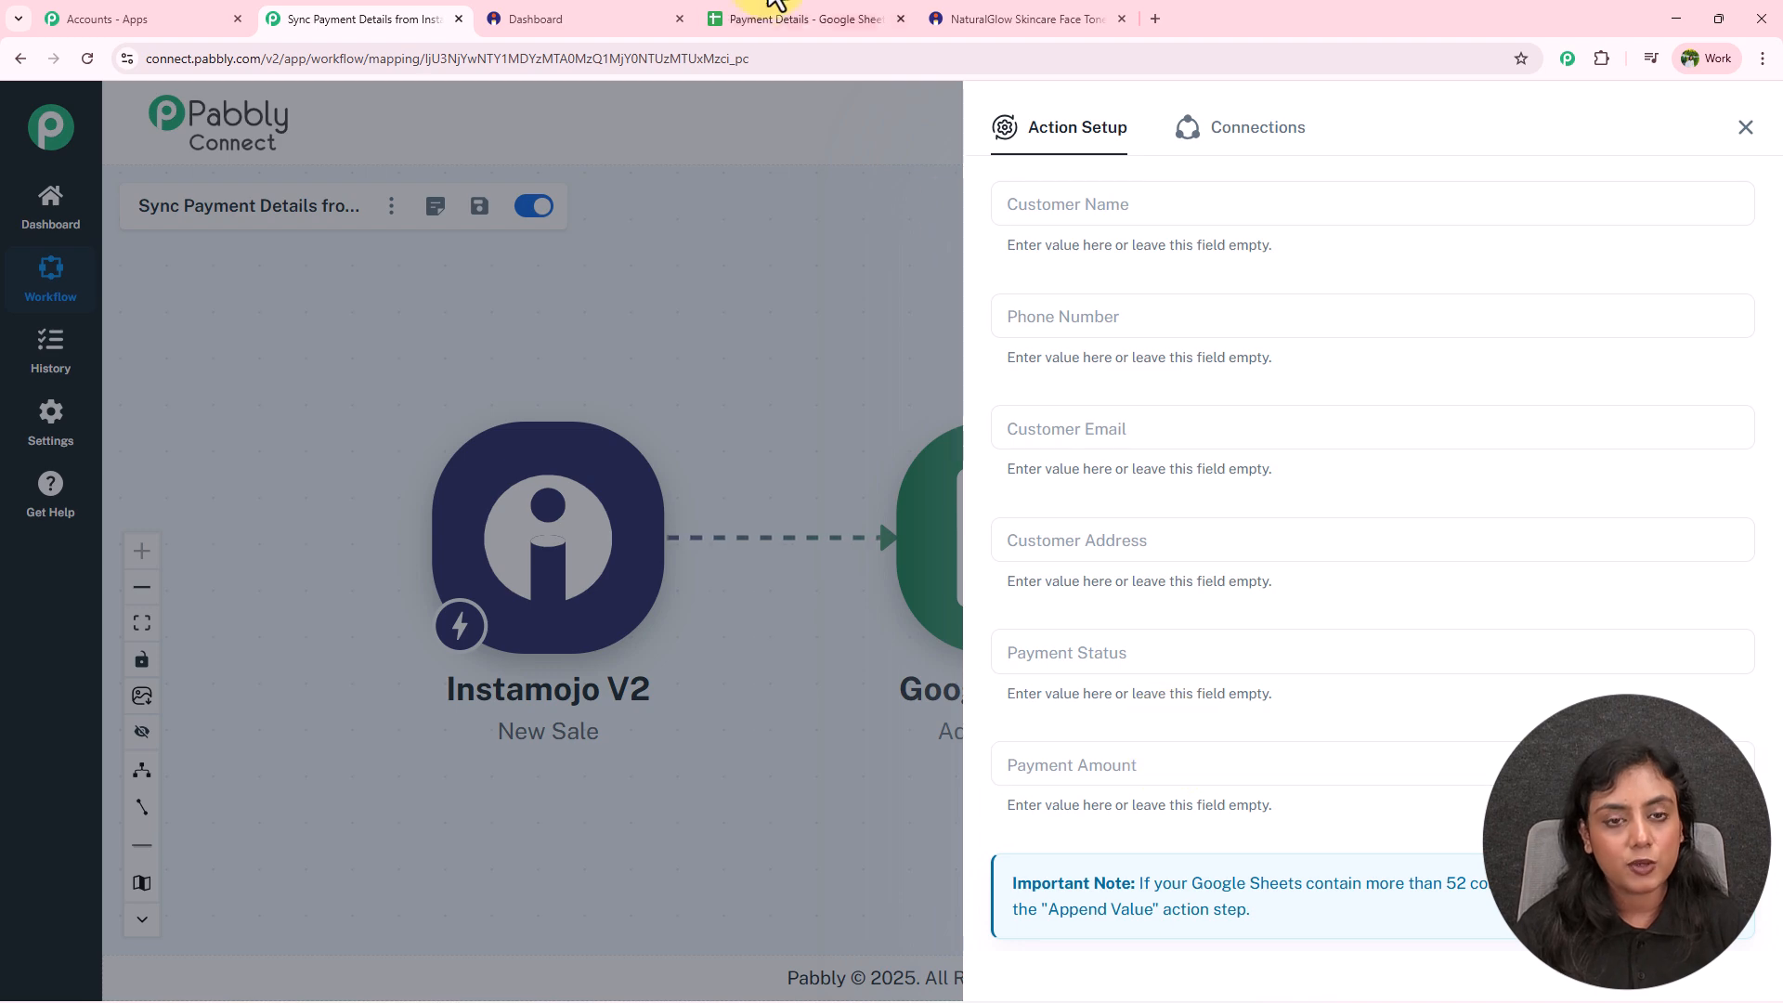
click(728, 19)
click(255, 294)
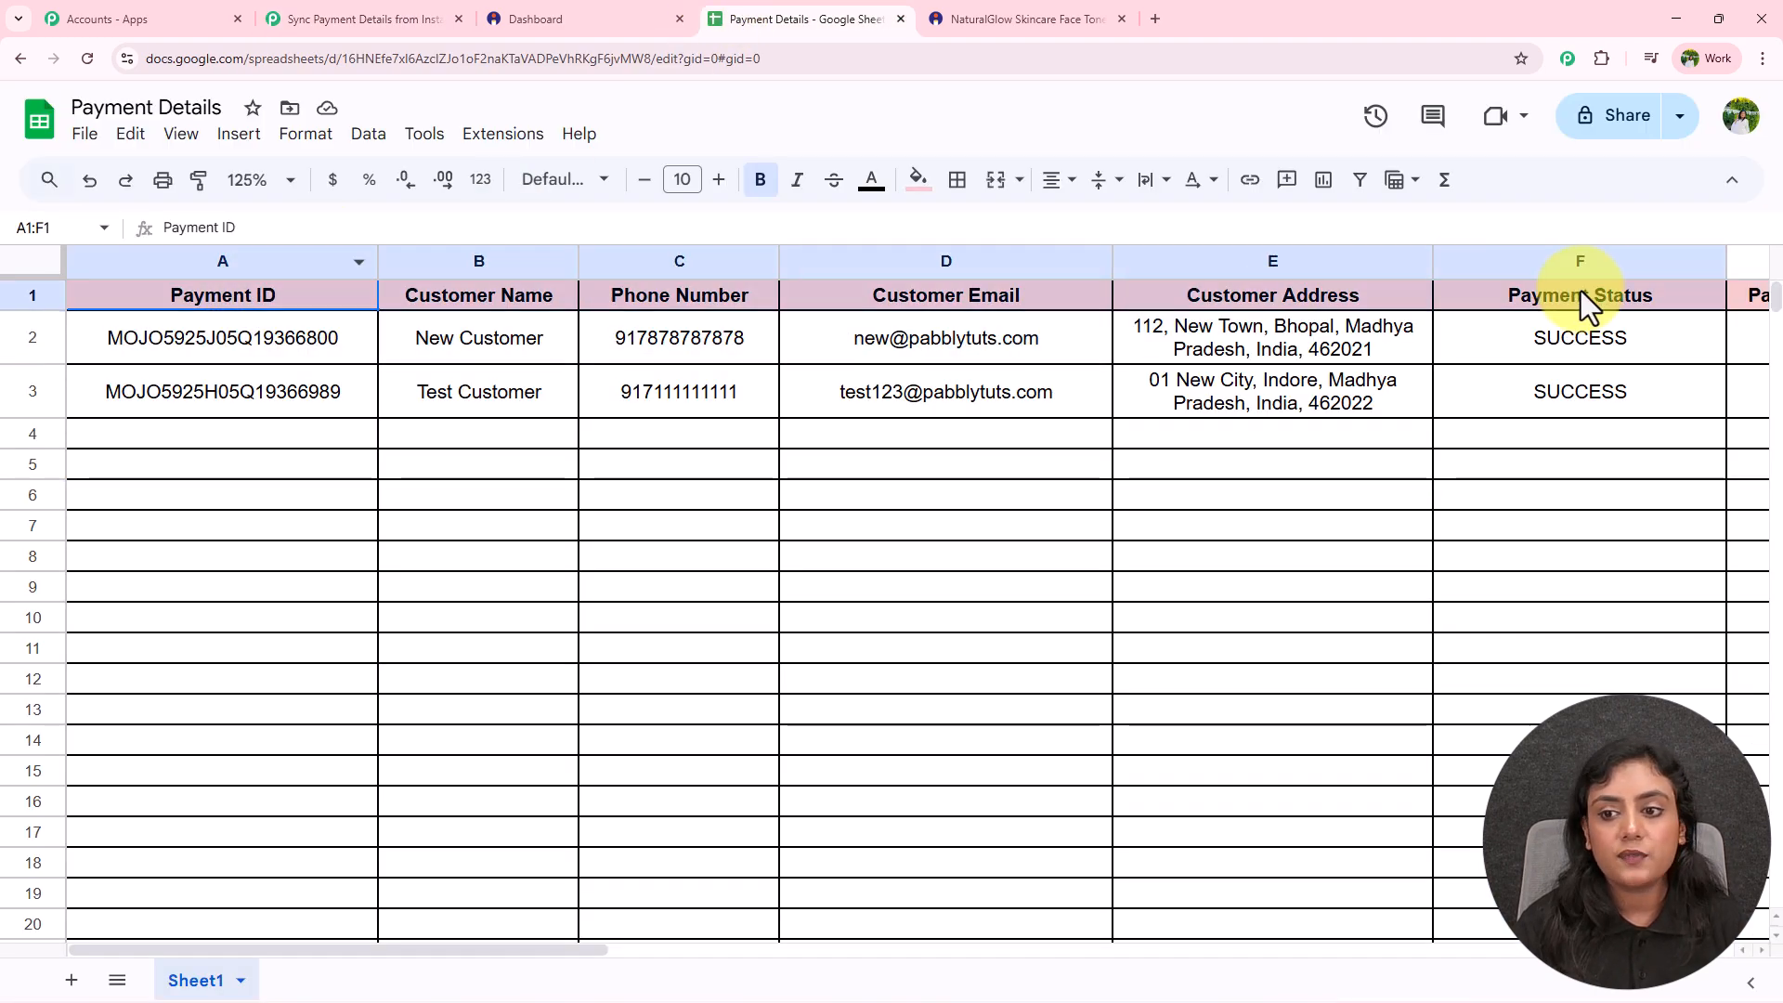
click(1235, 521)
click(354, 28)
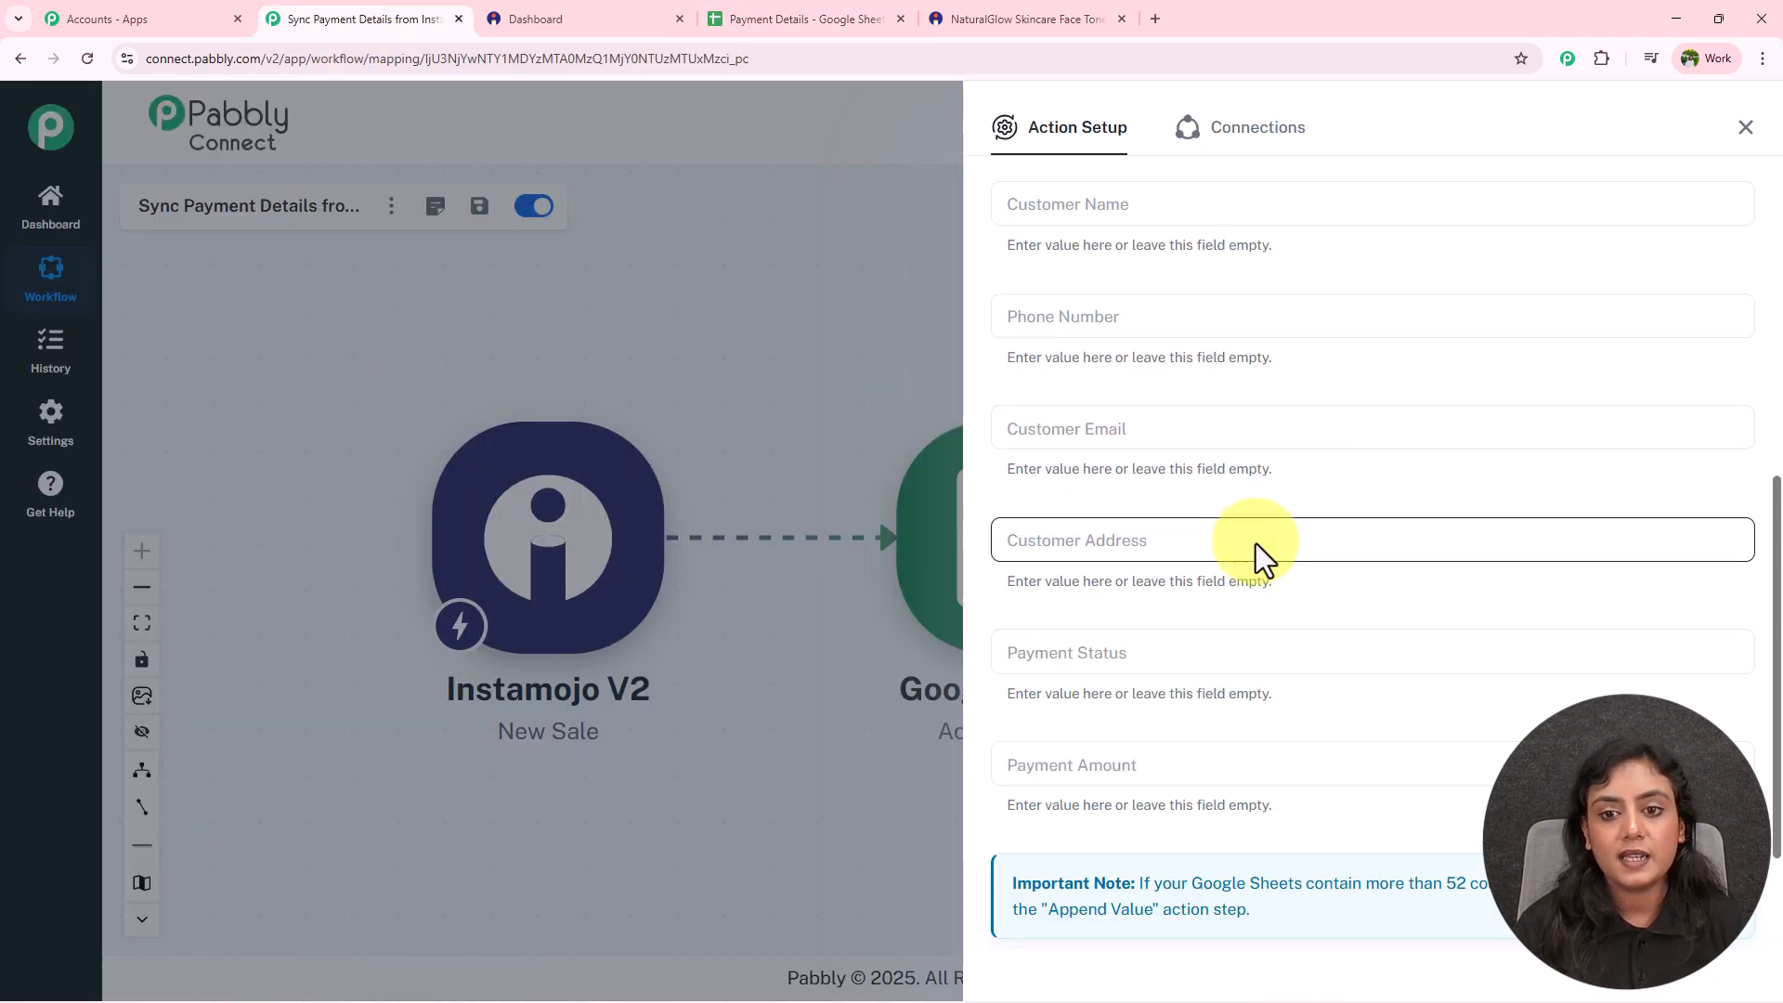
scroll(1256, 525, up, 3)
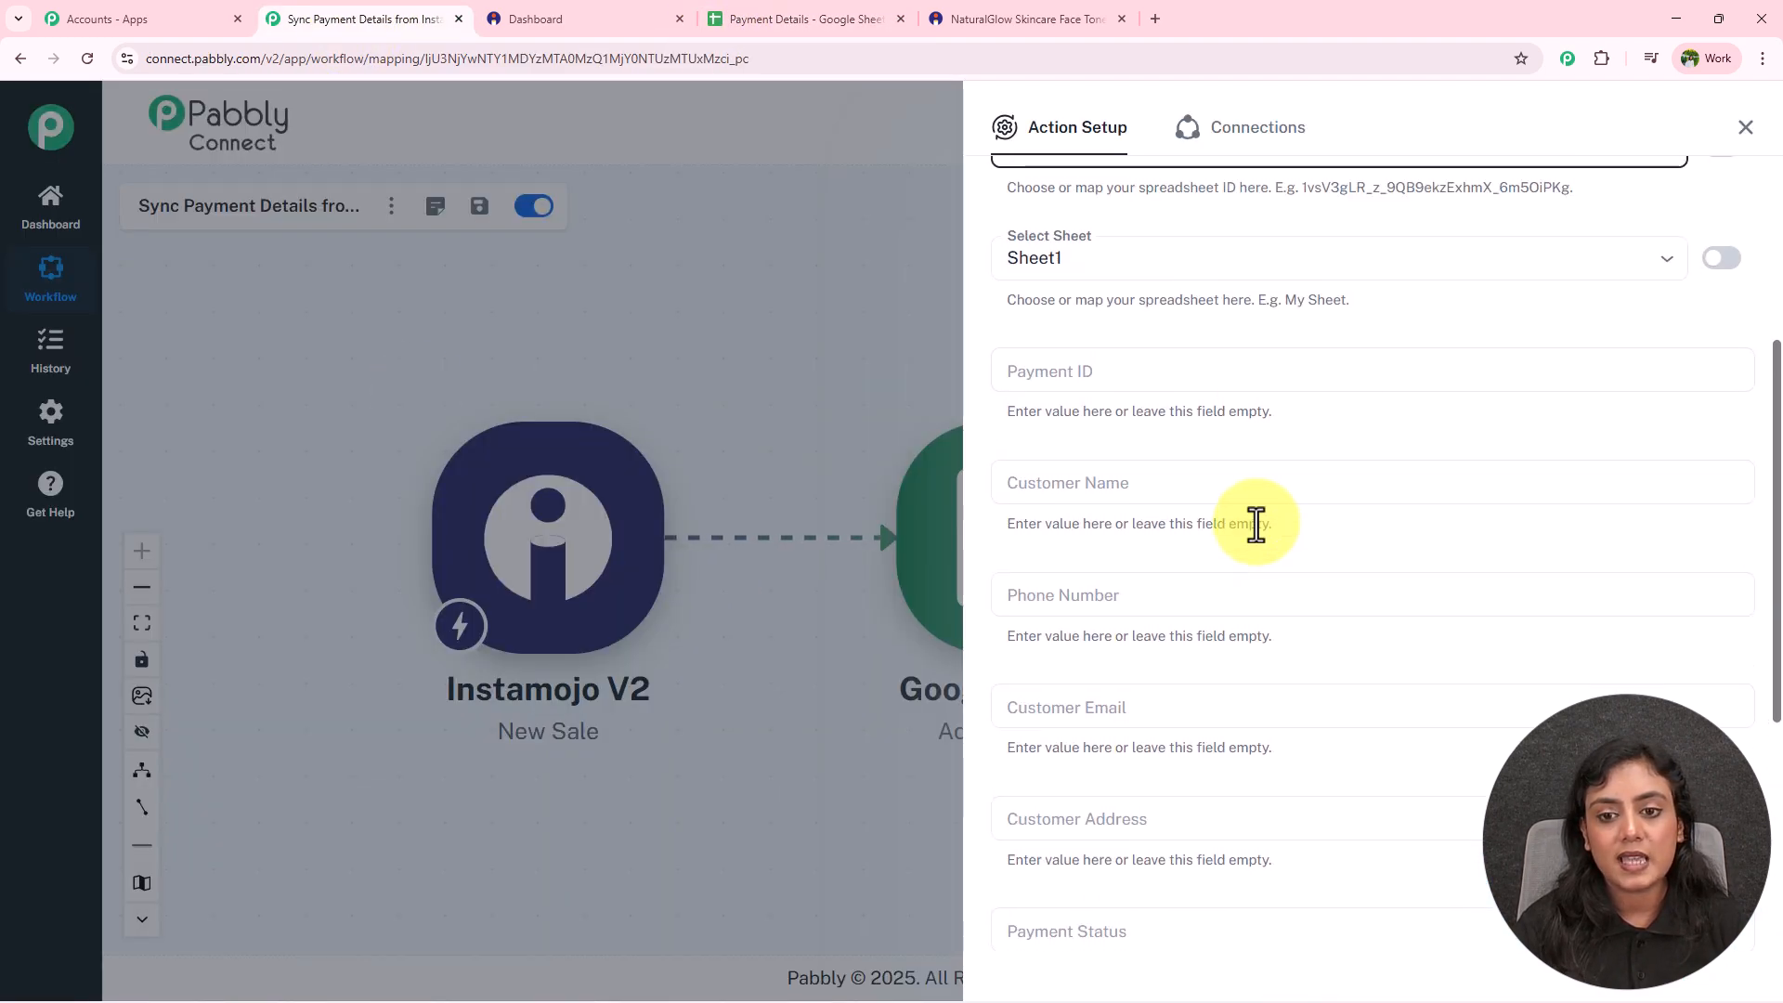
click(873, 19)
click(395, 19)
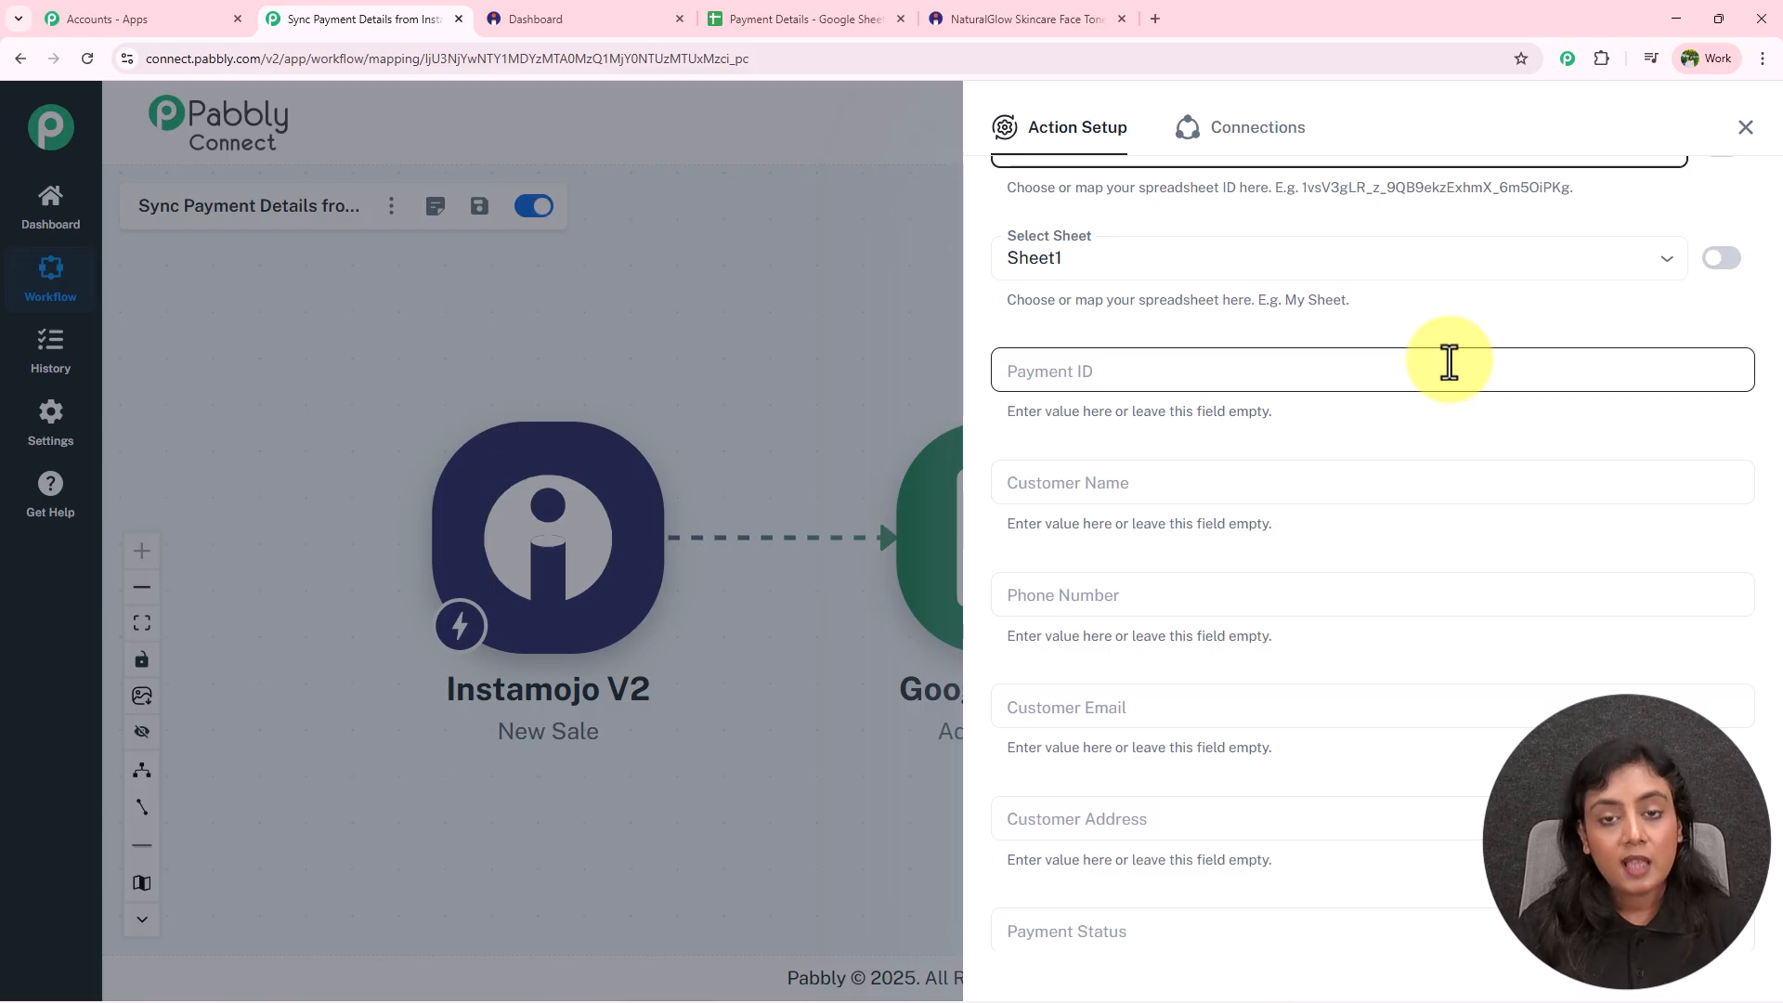
Map the sale's payment_id from Instamojo New Sale into the Payment ID field.
click(1092, 376)
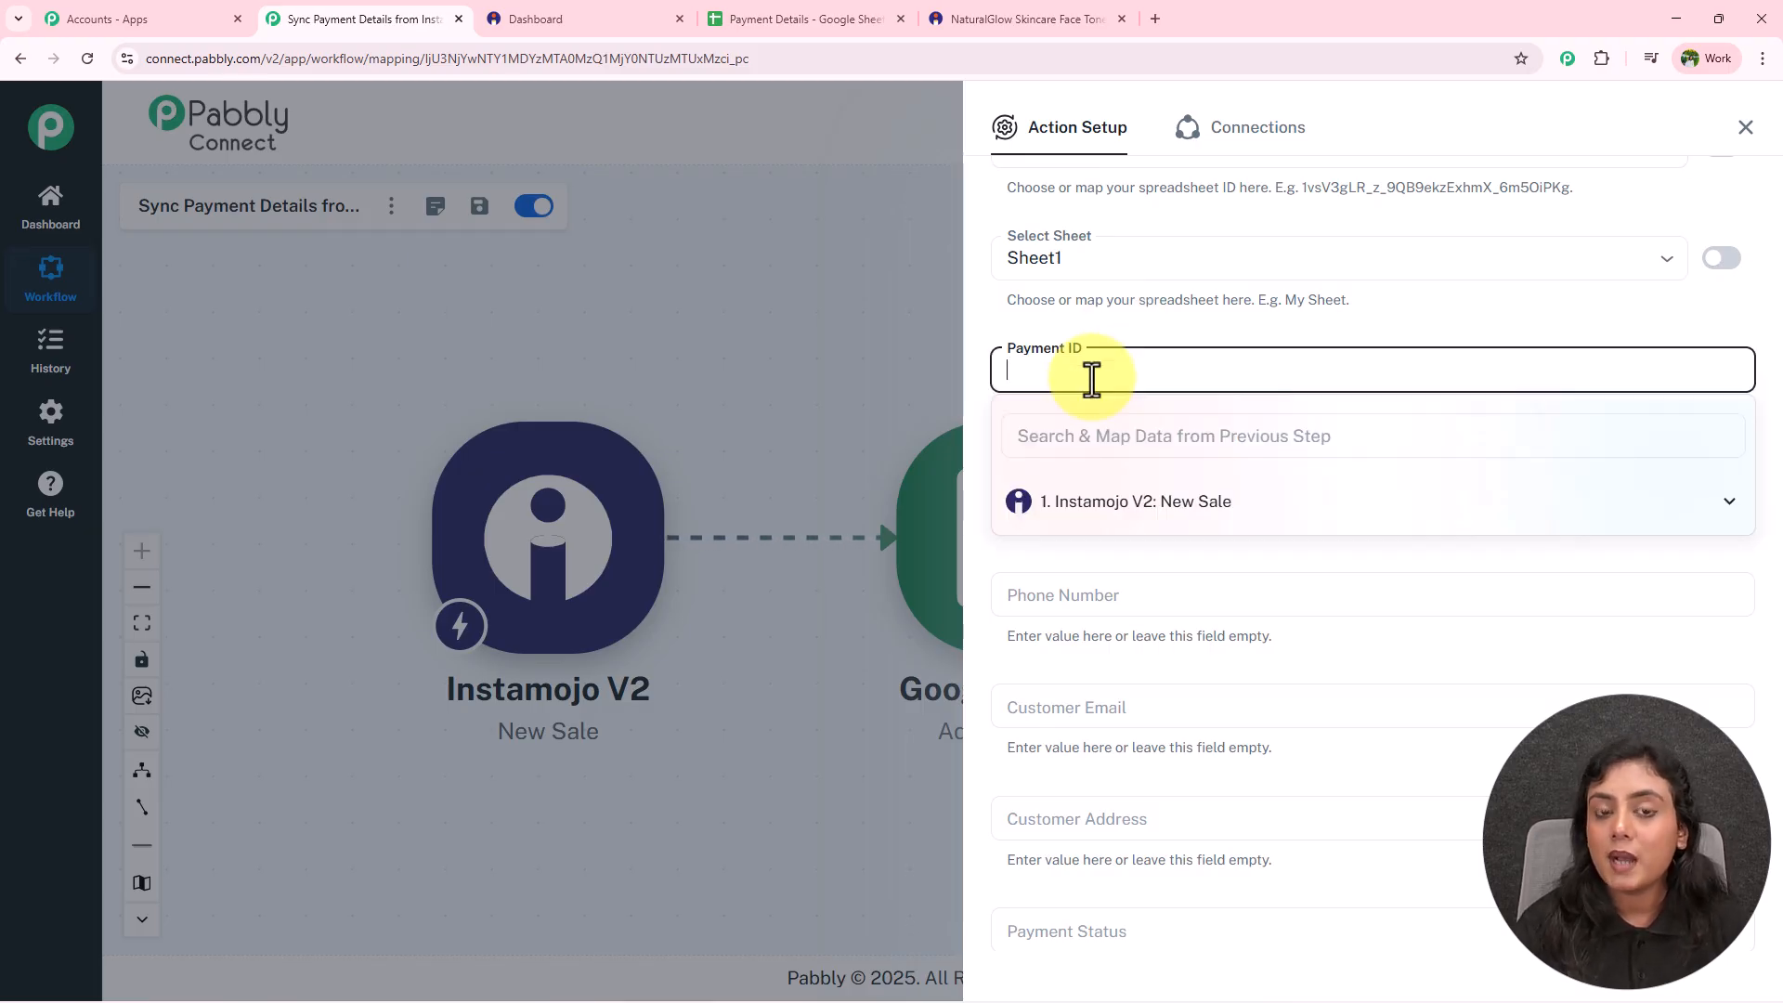
click(1515, 512)
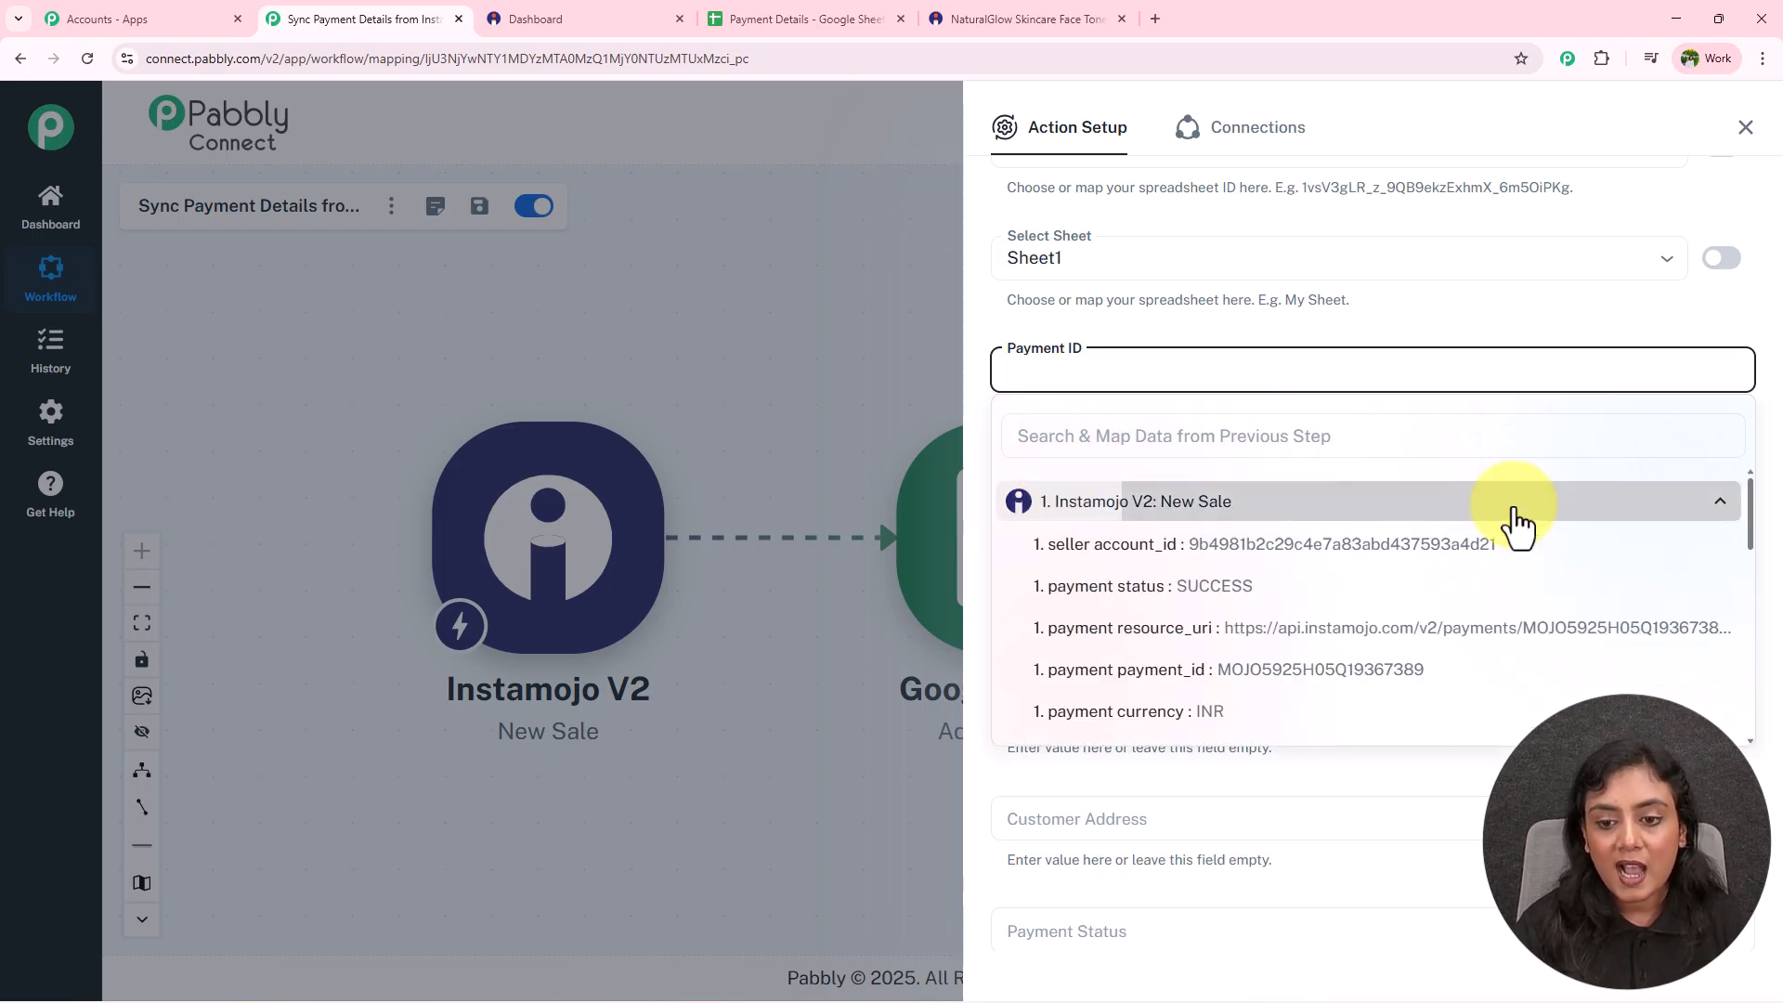
click(1421, 689)
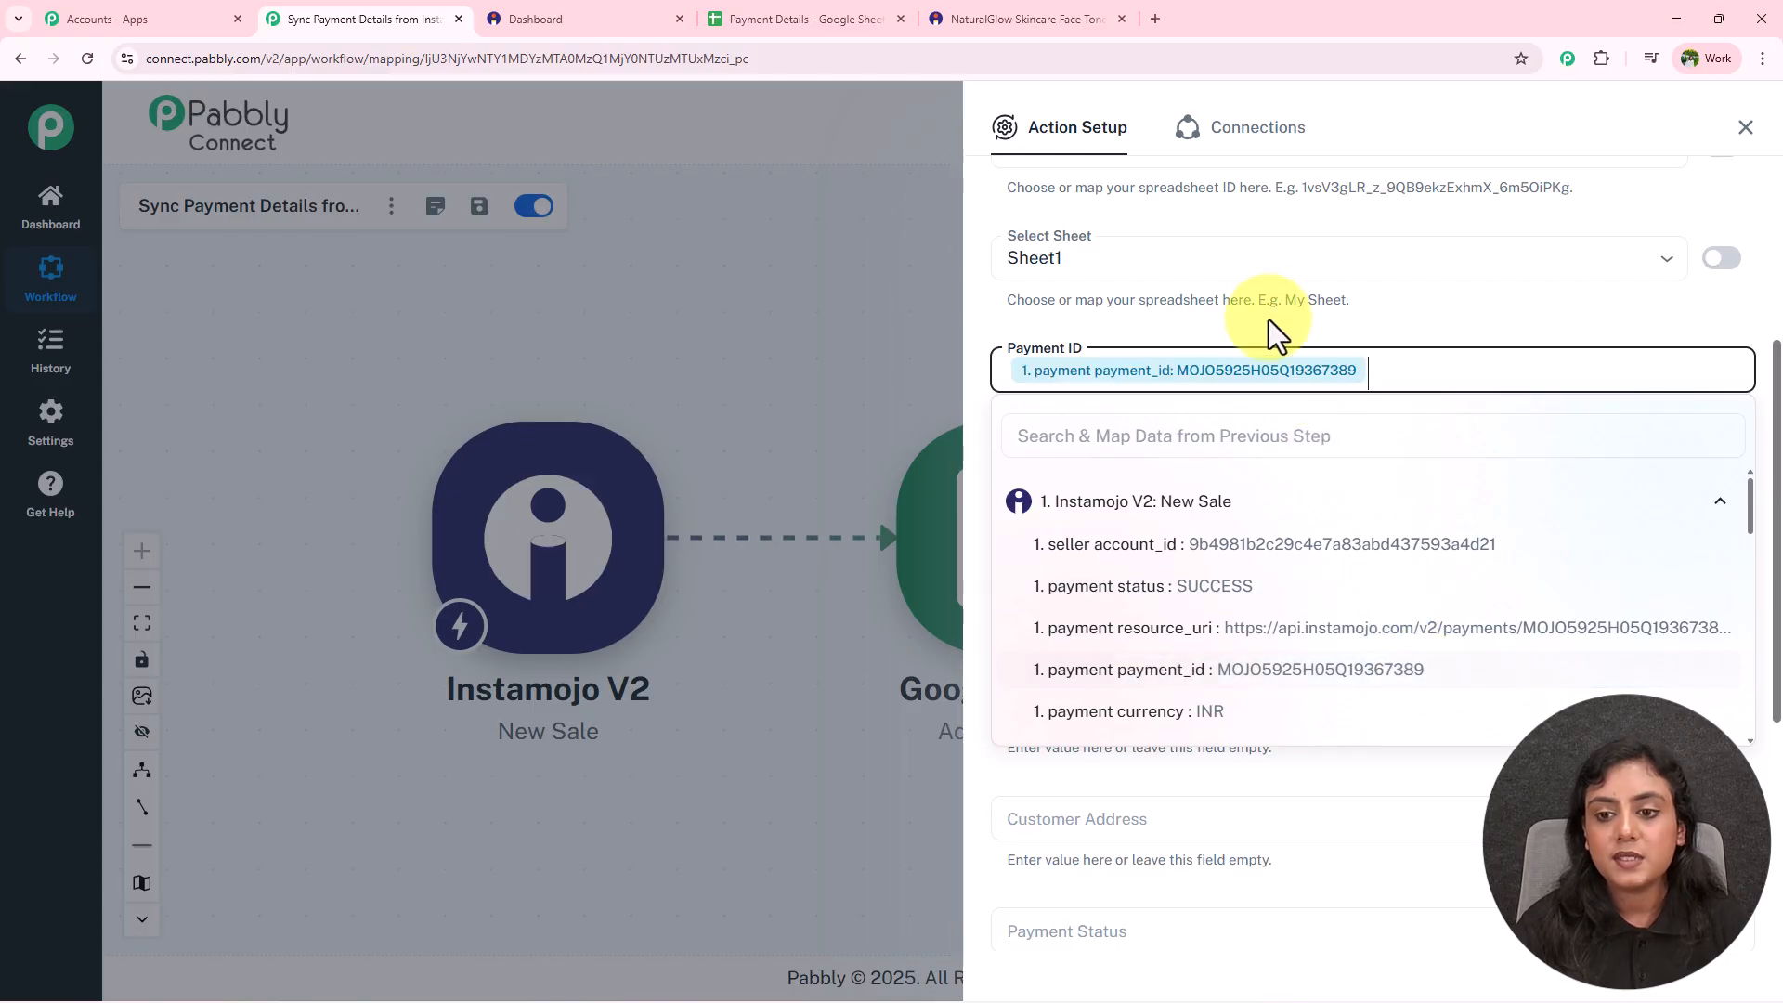
click(1266, 310)
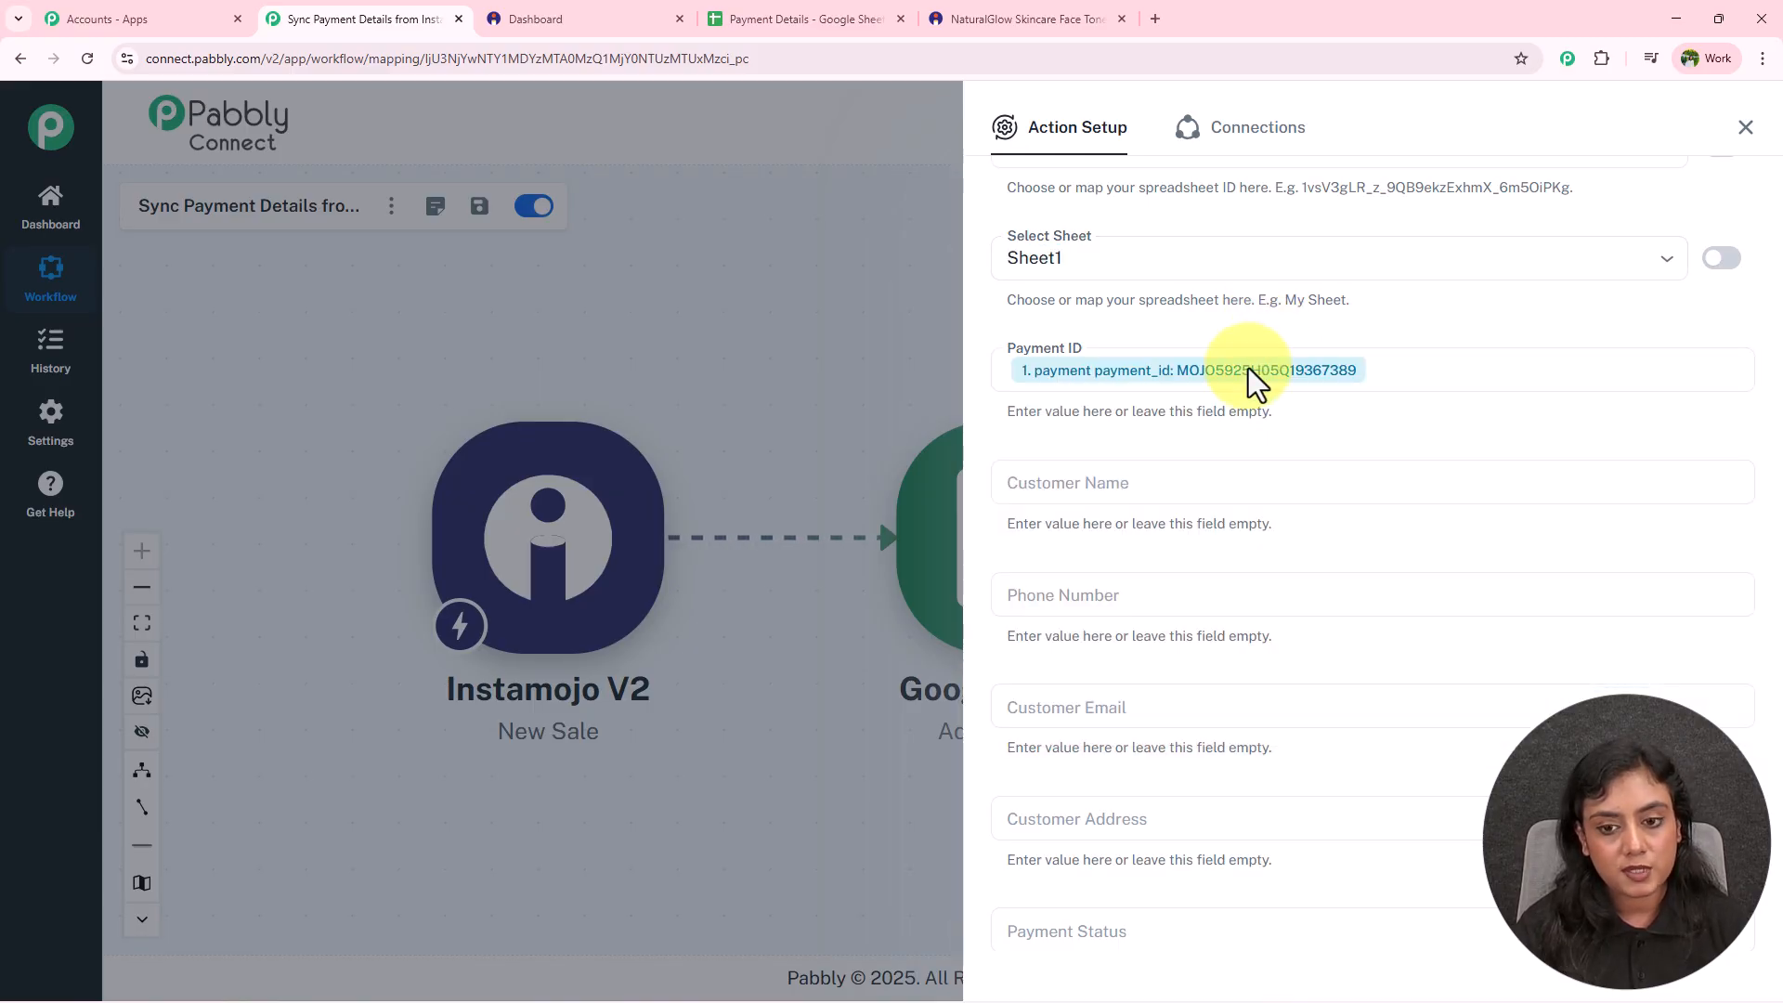
Map the buyer name into Customer Name and start Customer Address with the shipping street address.
click(1189, 482)
click(1230, 444)
scroll(1314, 603, down, 10)
scroll(1329, 619, down, 5)
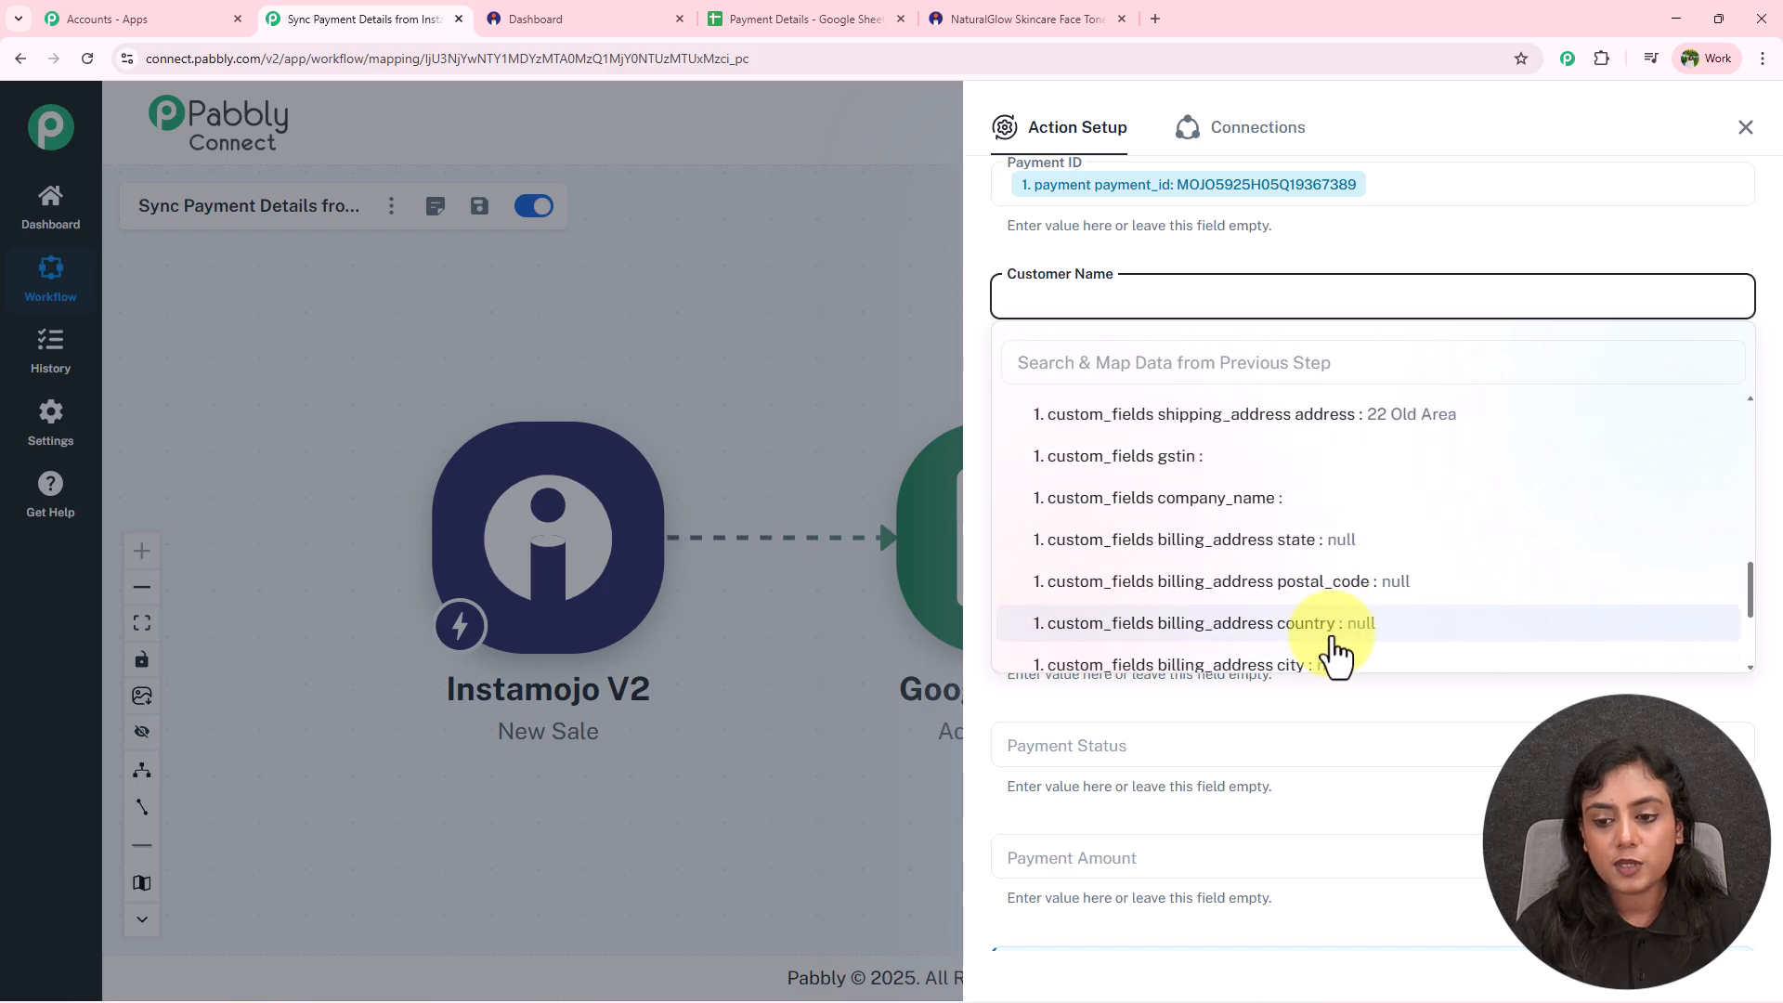
click(1282, 602)
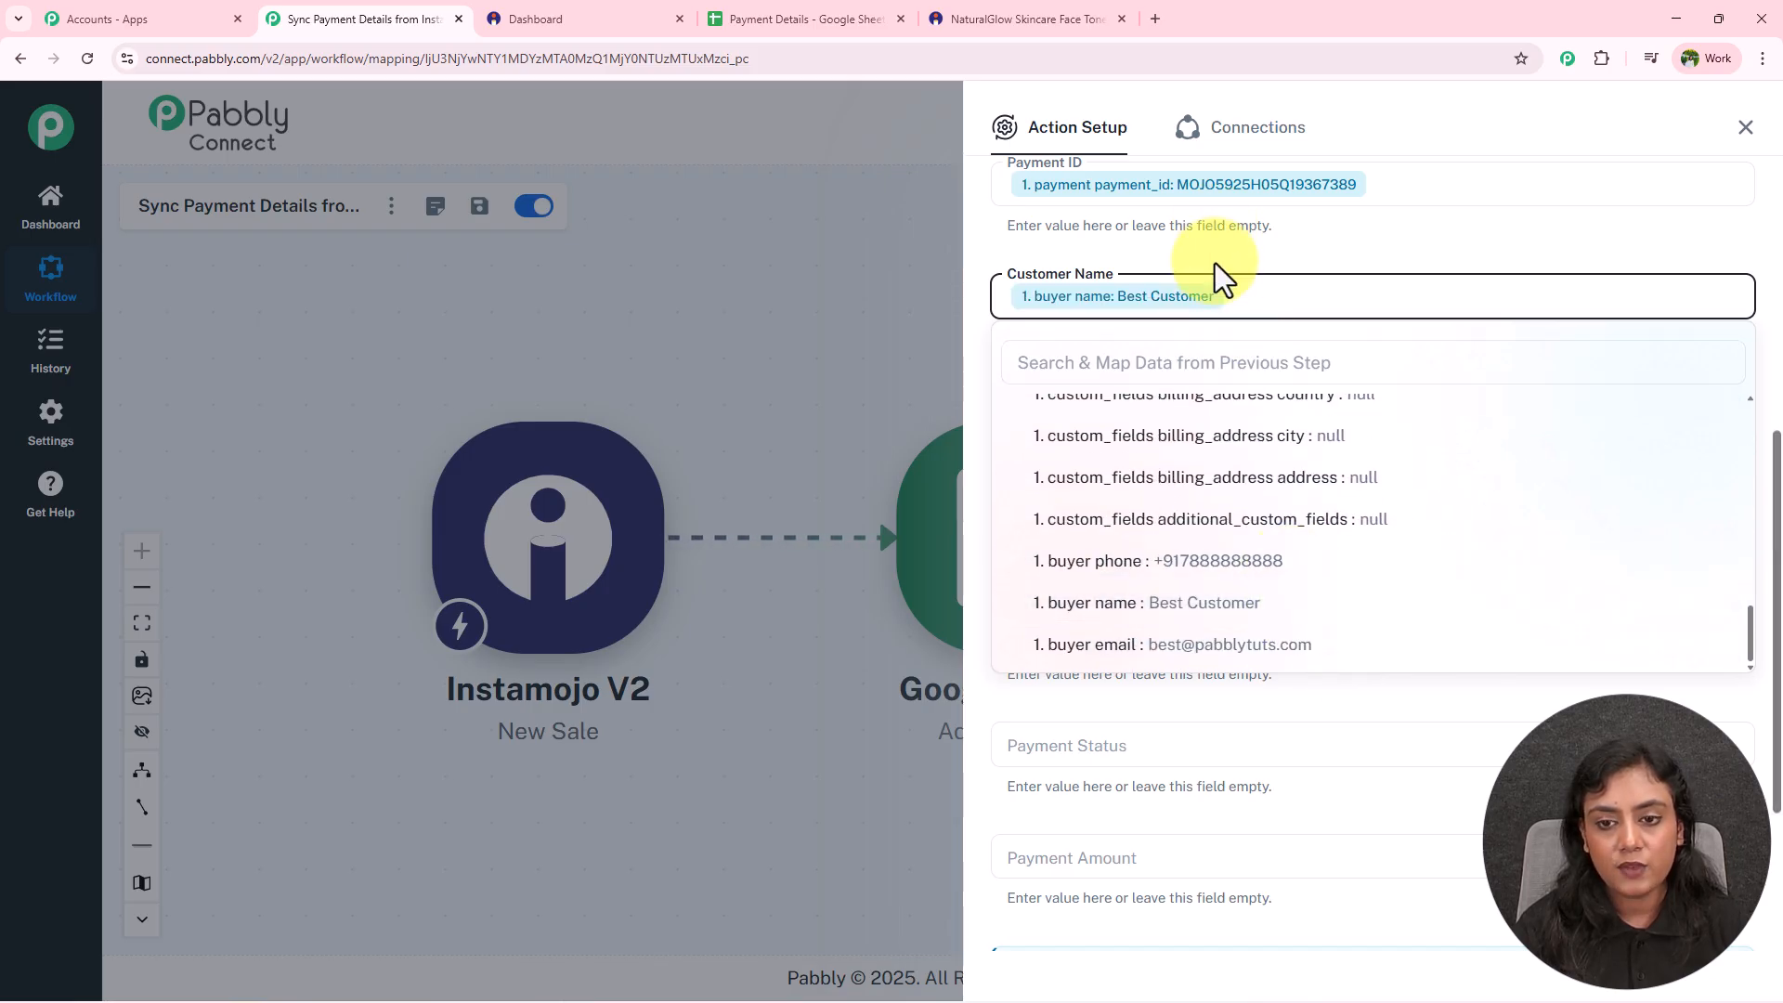
click(1134, 413)
scroll(1374, 742, down, 8)
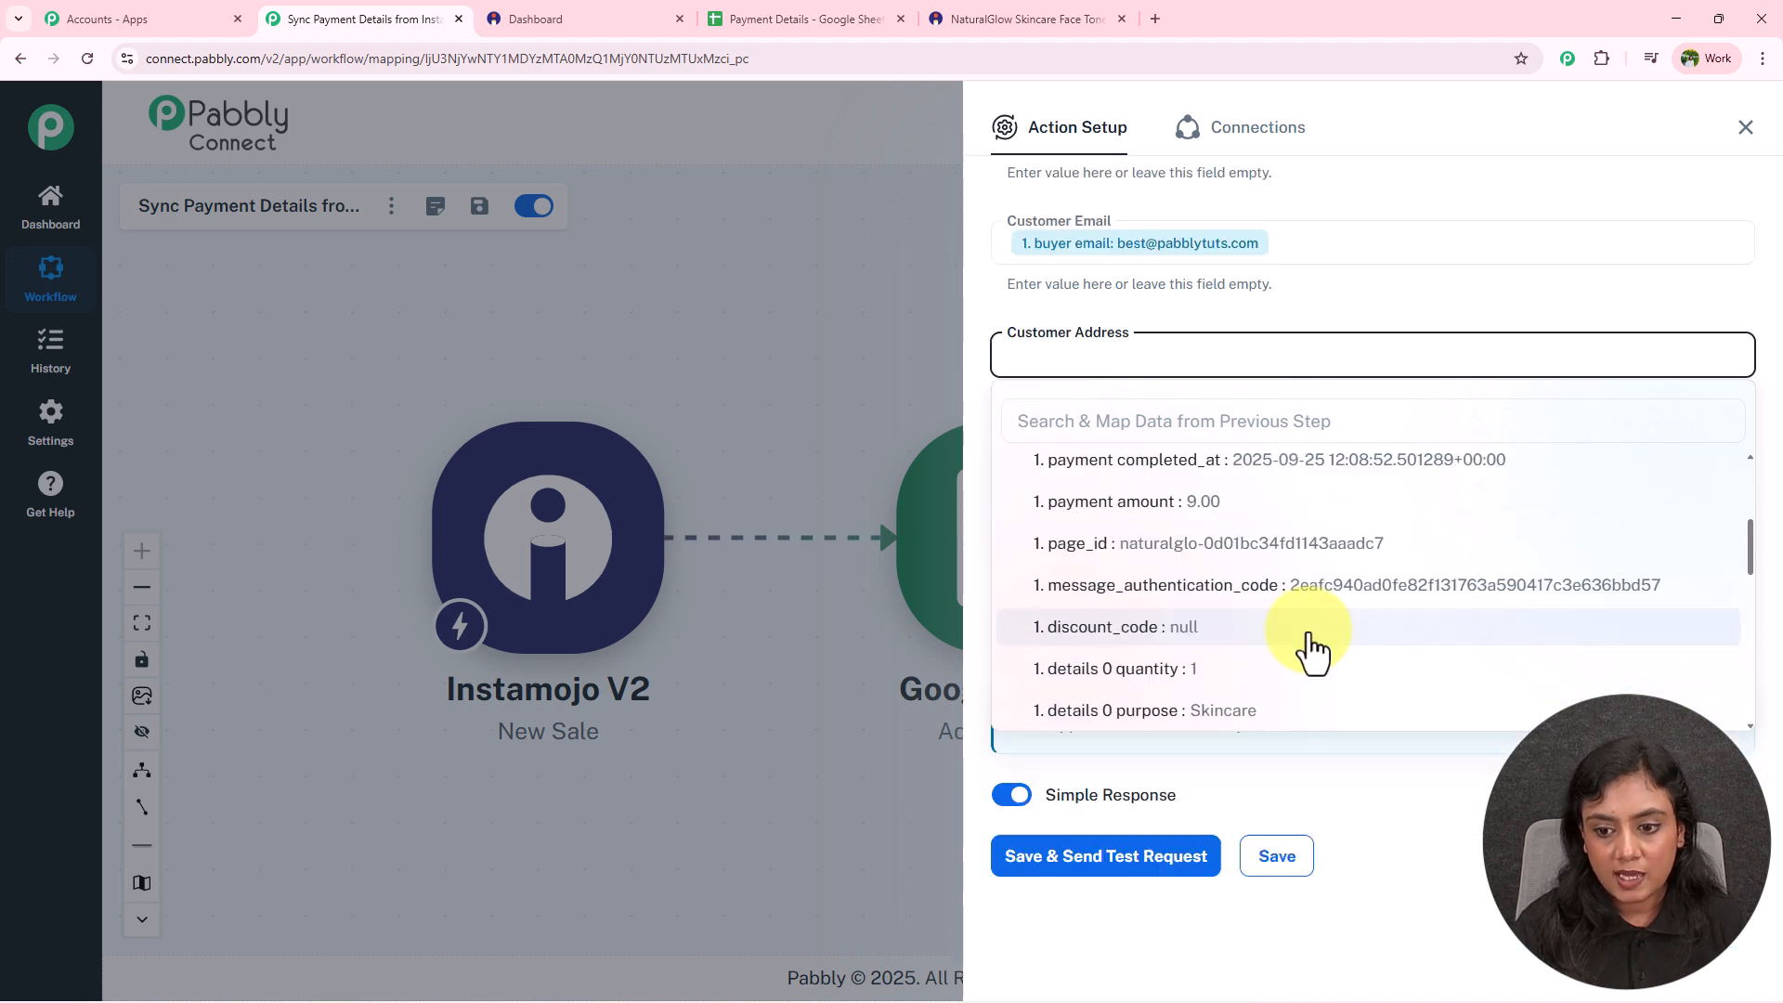
scroll(1310, 629, down, 3)
scroll(1317, 641, down, 3)
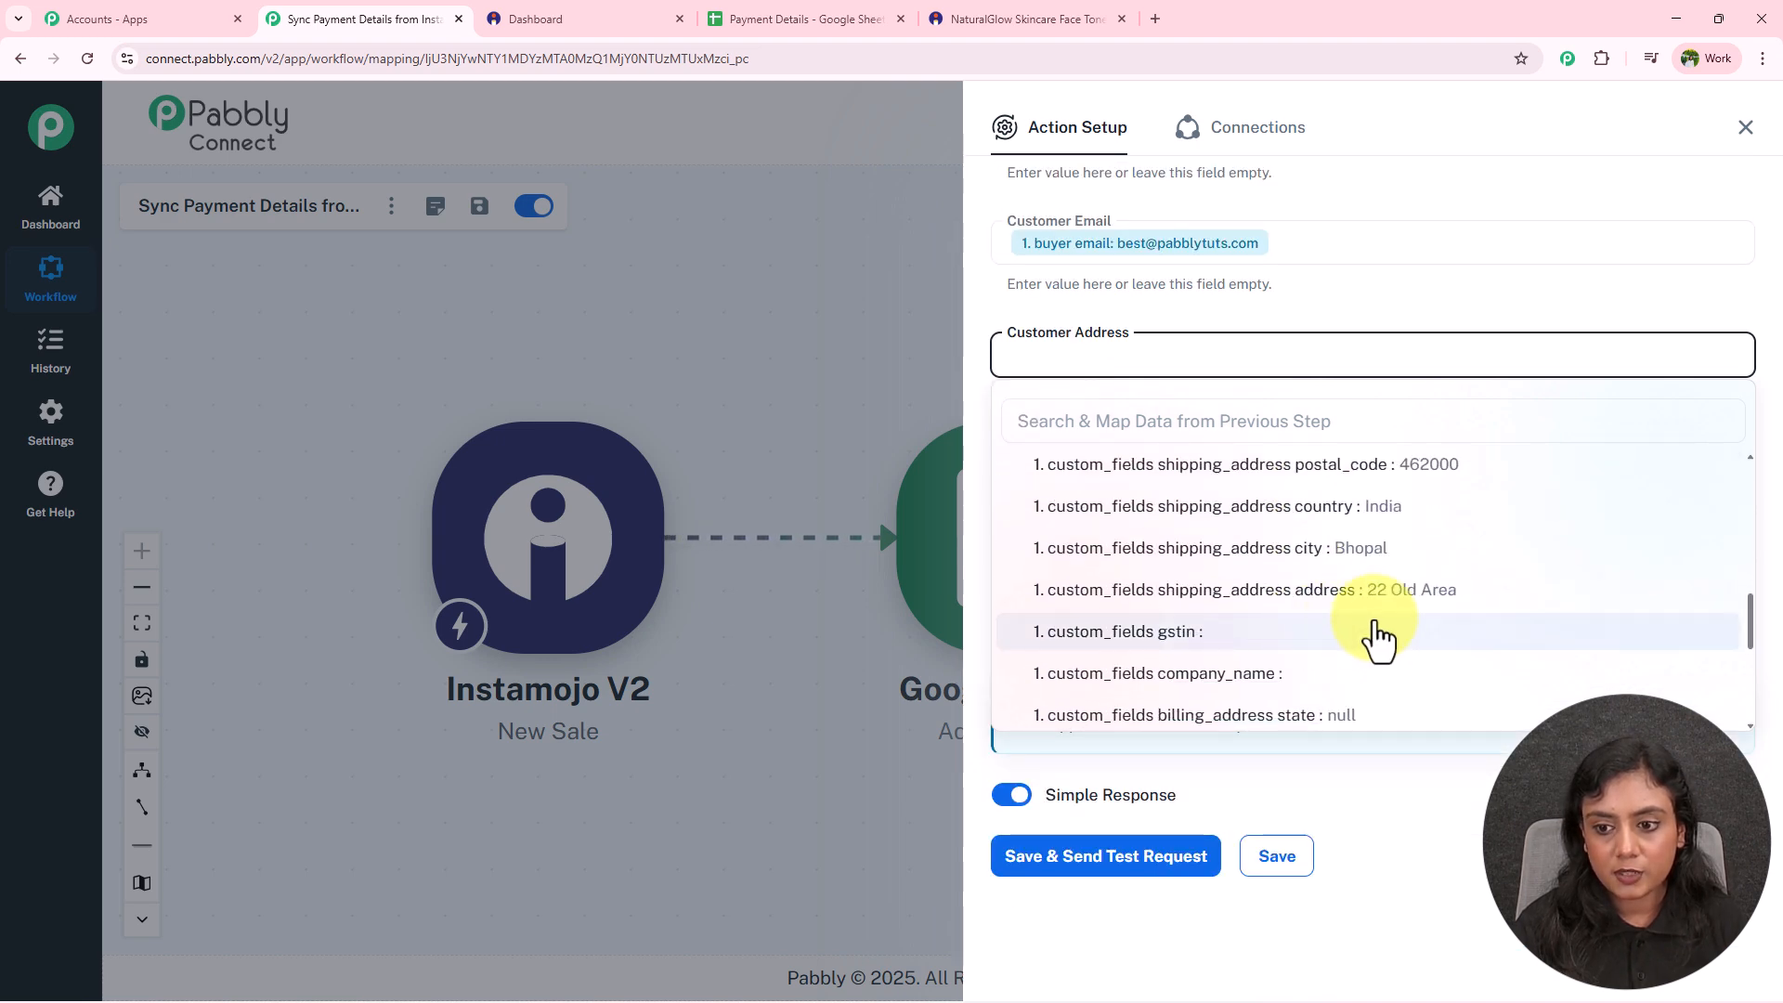
click(1400, 604)
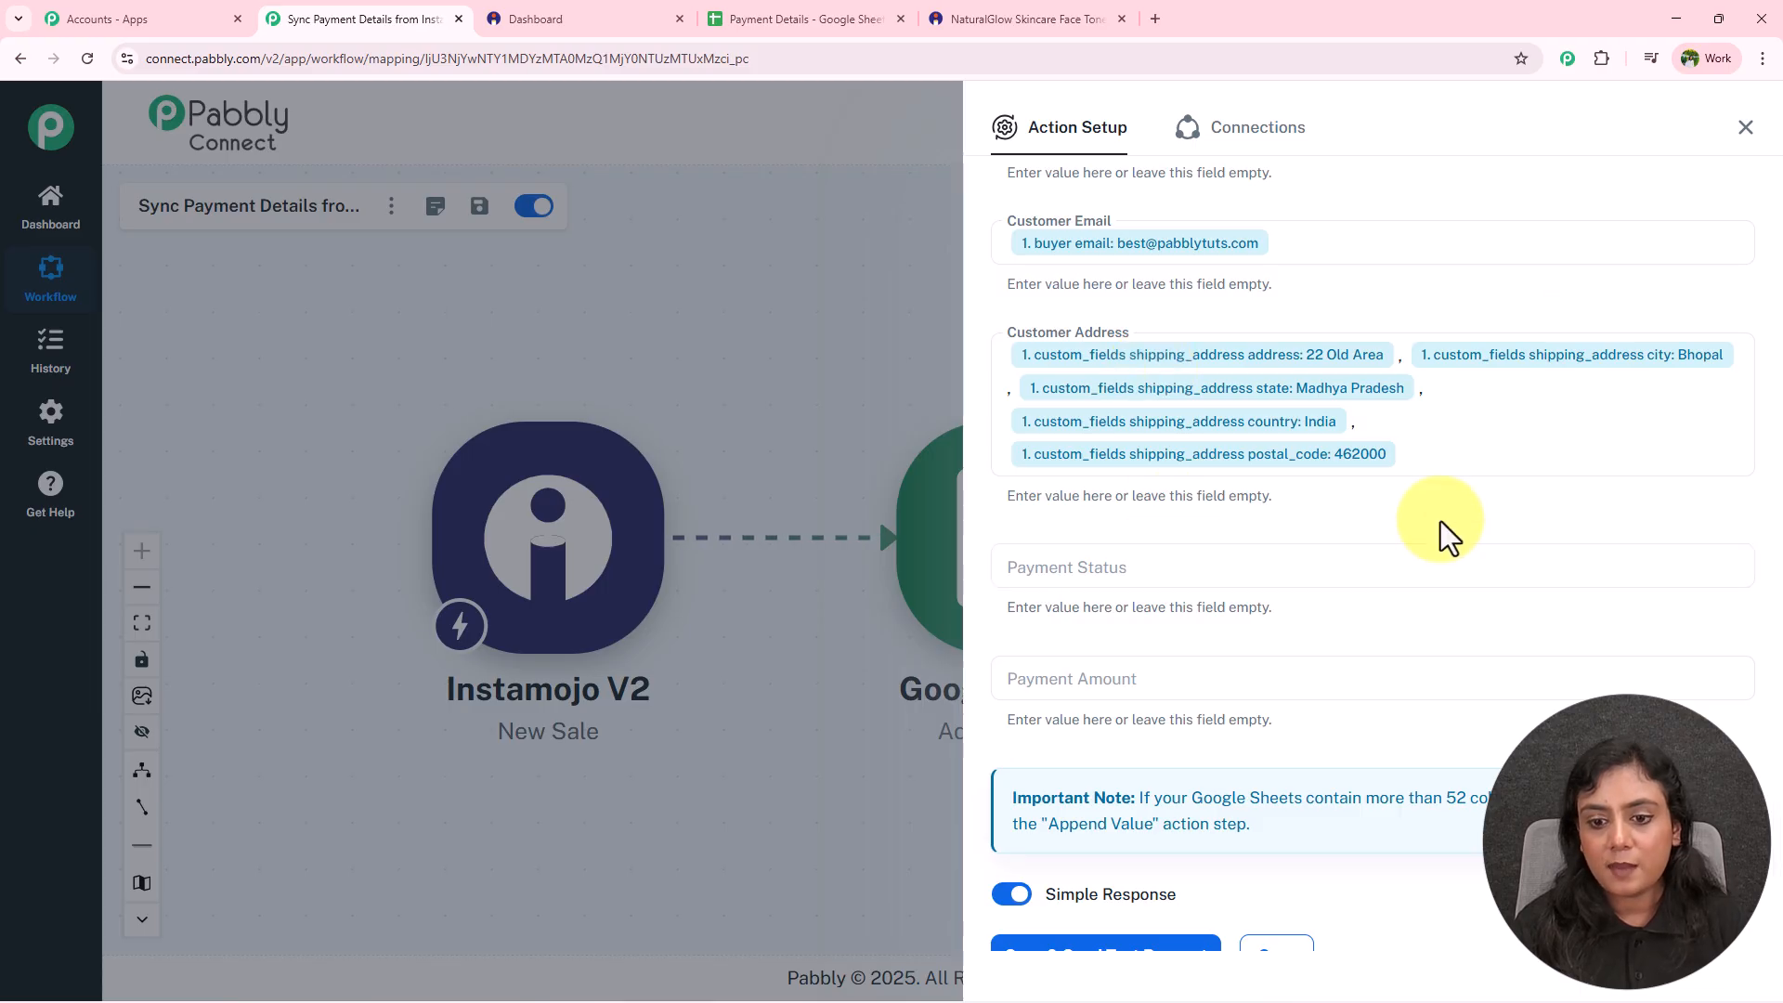
Map the sale's payment status into the Payment Status field.
scroll(1448, 536, down, 1)
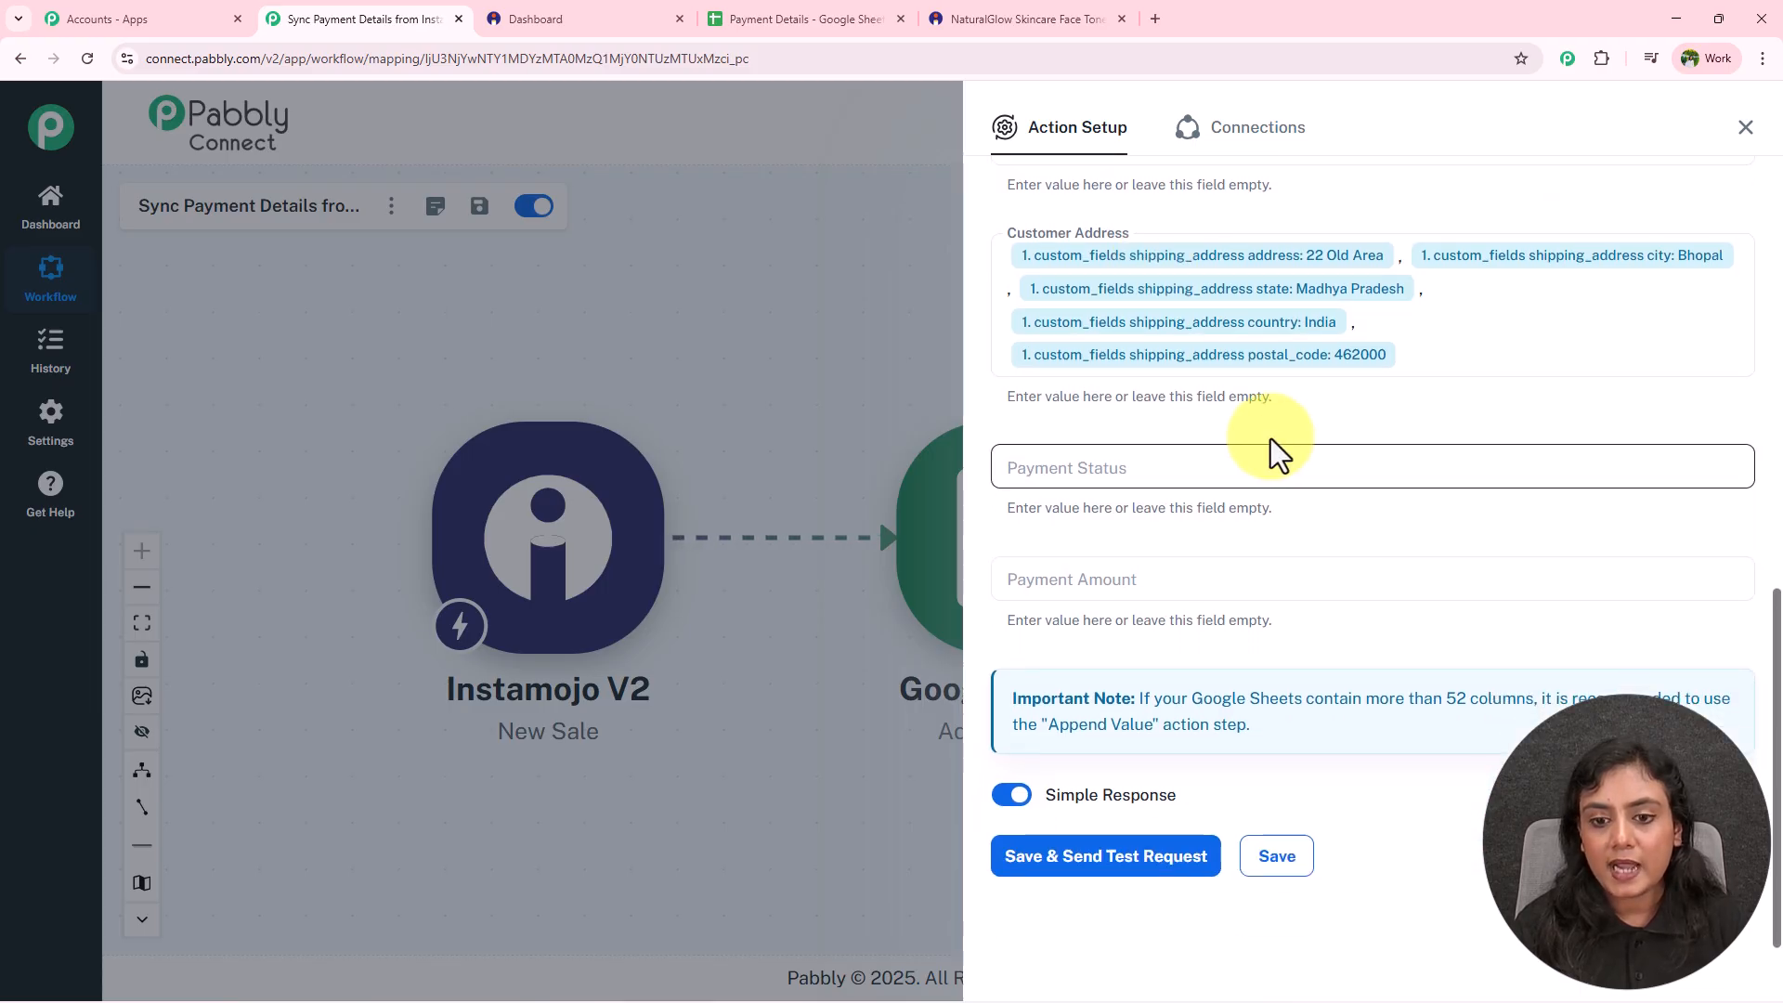
click(1280, 459)
click(1301, 692)
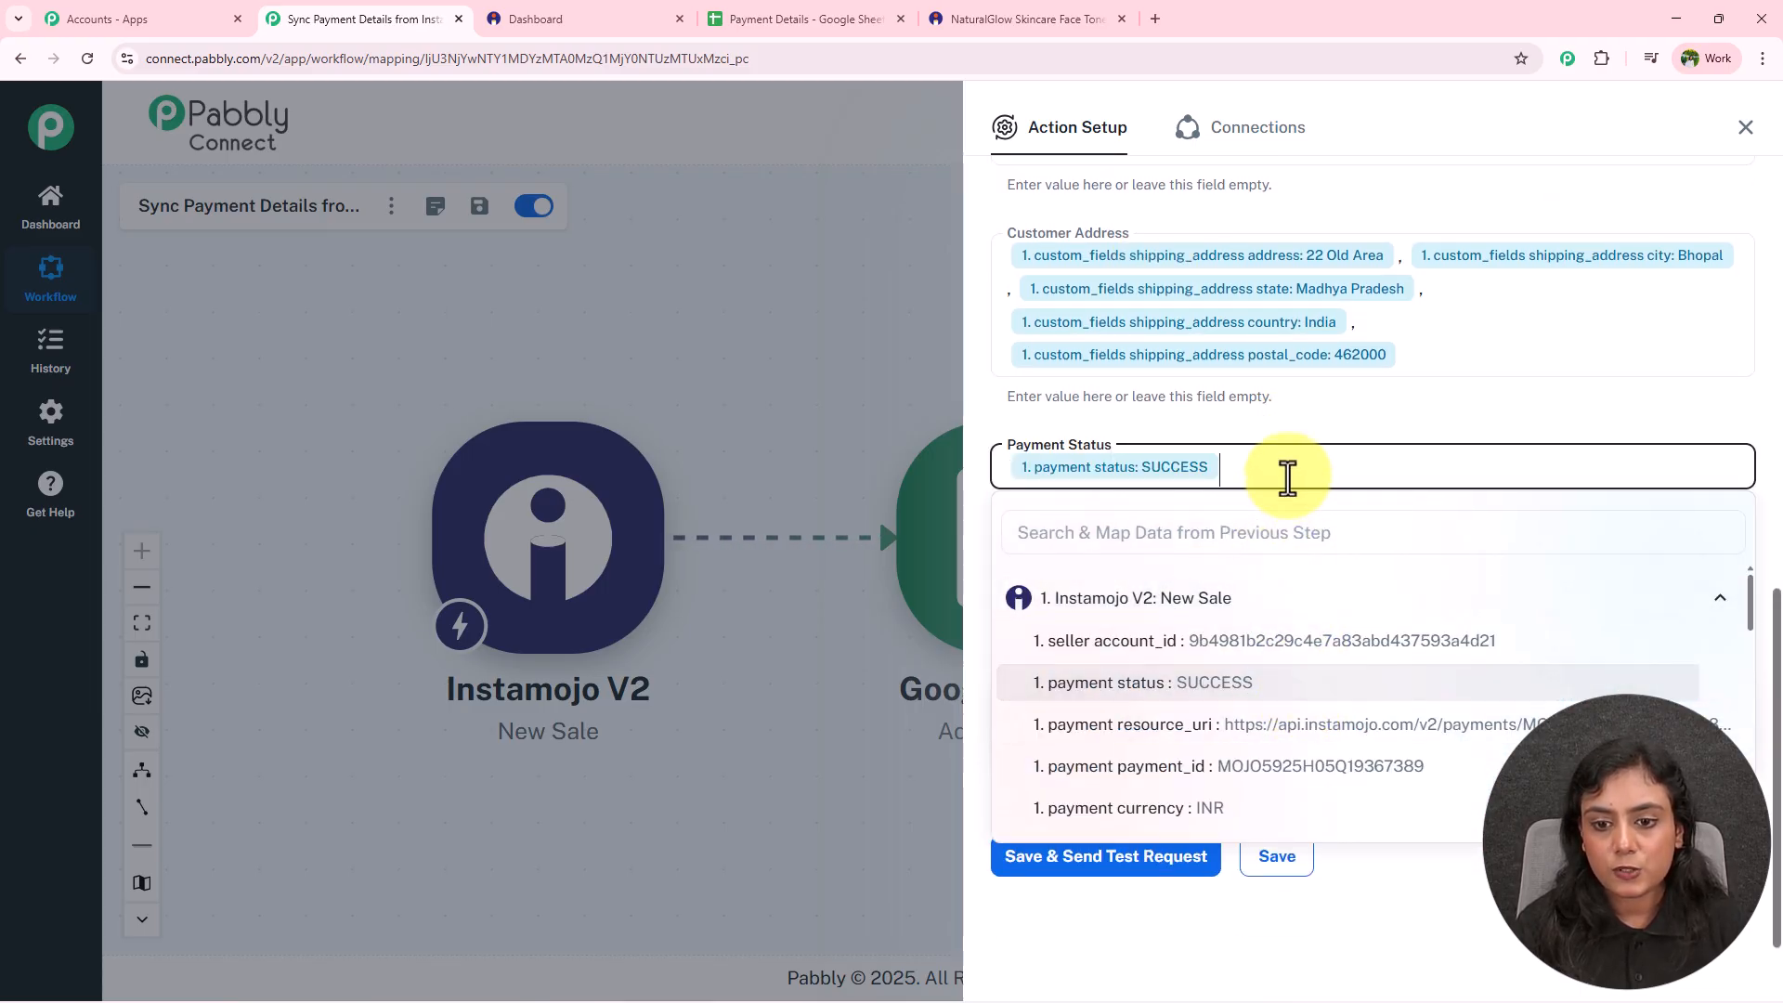
click(1246, 537)
Set Payment Amount to ₹ followed by the sale's payment amount and /-.
click(1213, 576)
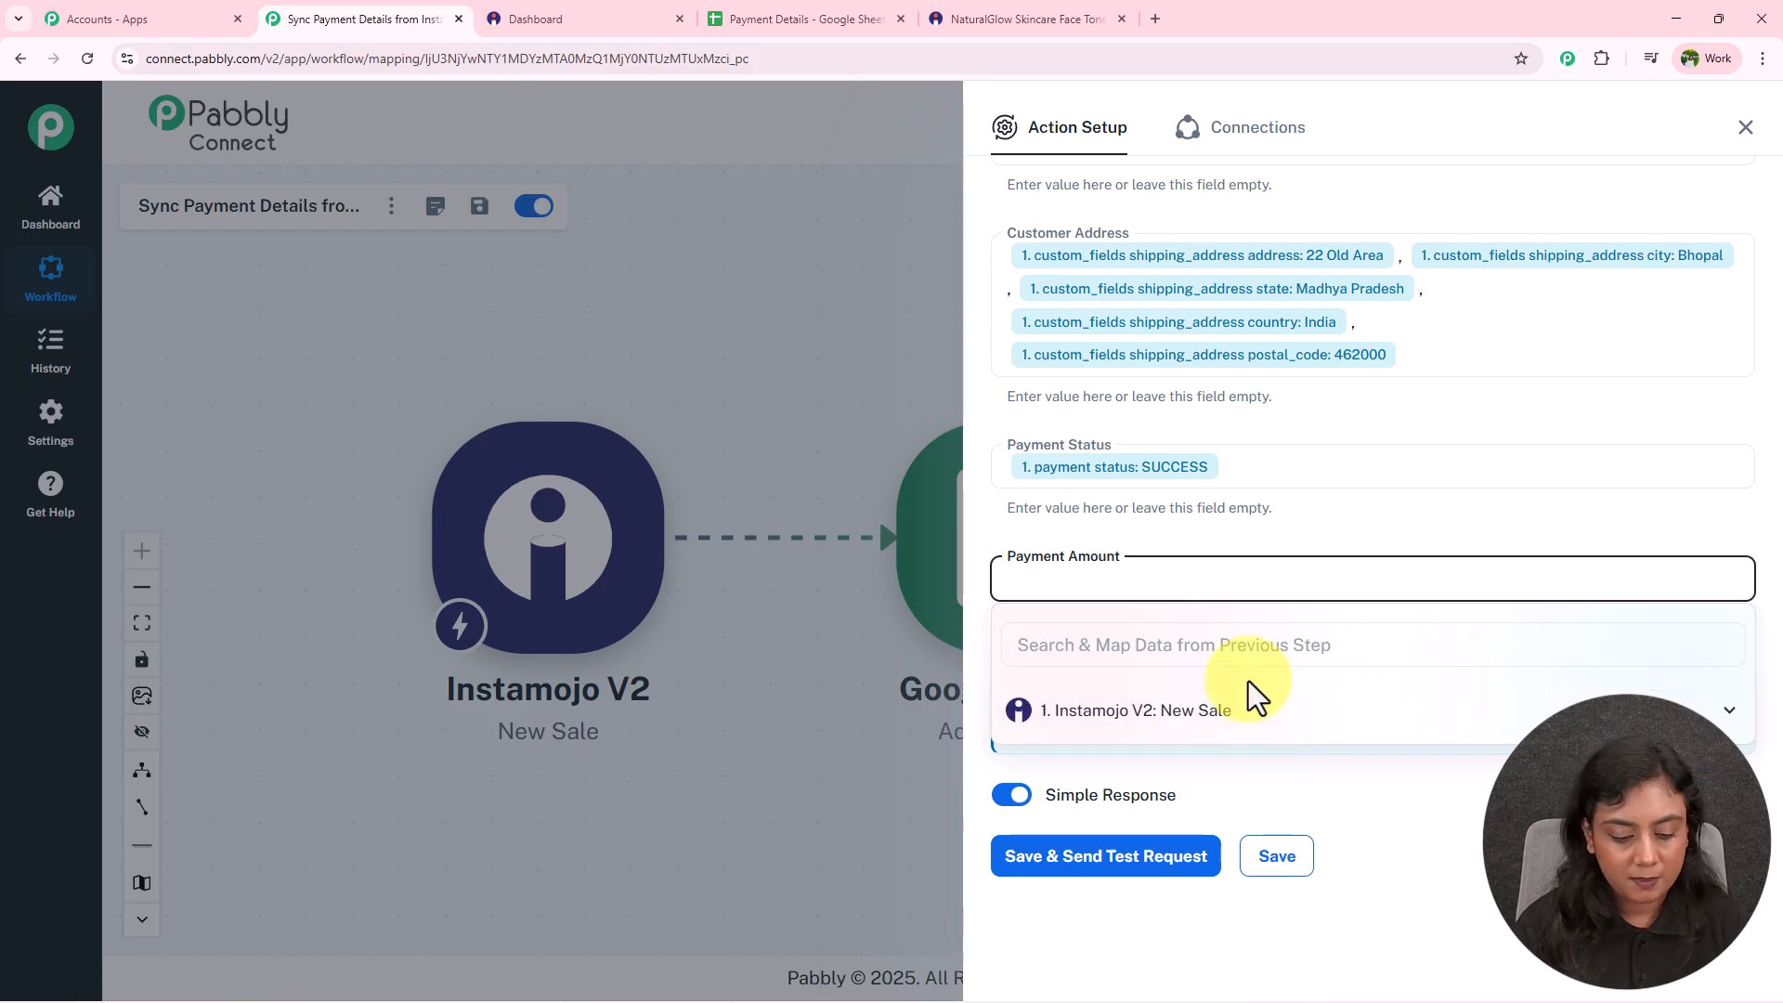
text(₹)
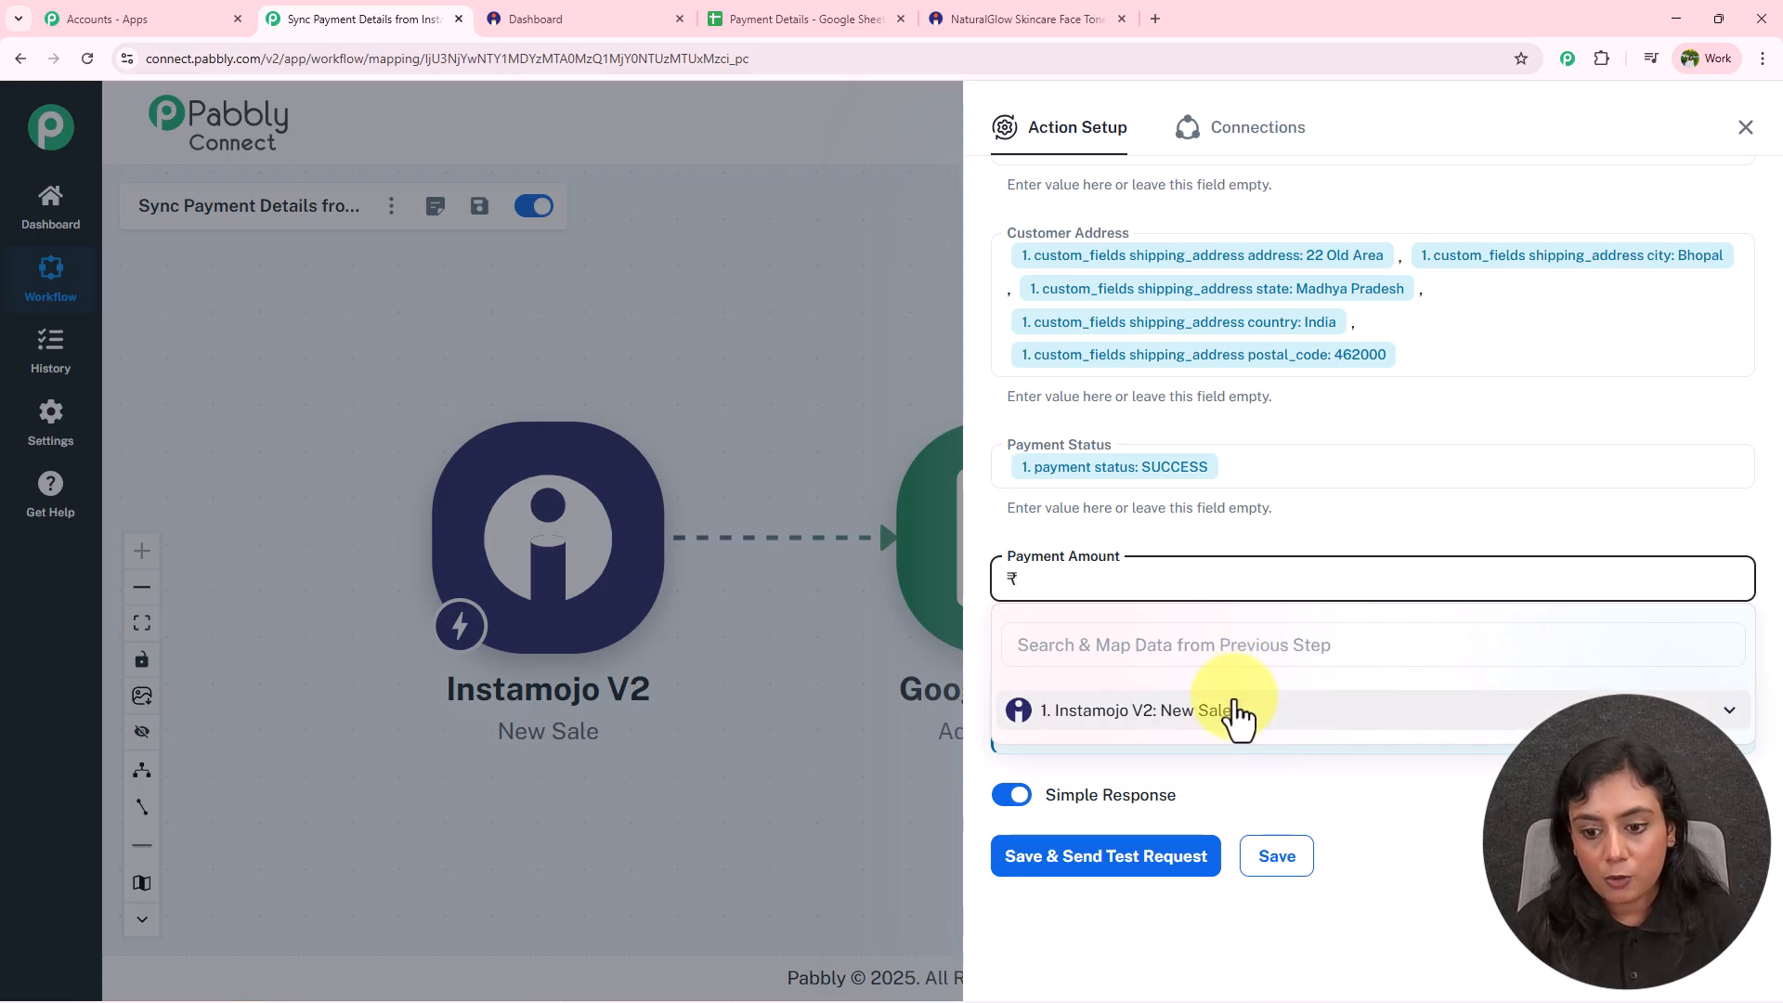
click(1238, 715)
scroll(1311, 785, down, 3)
click(1263, 734)
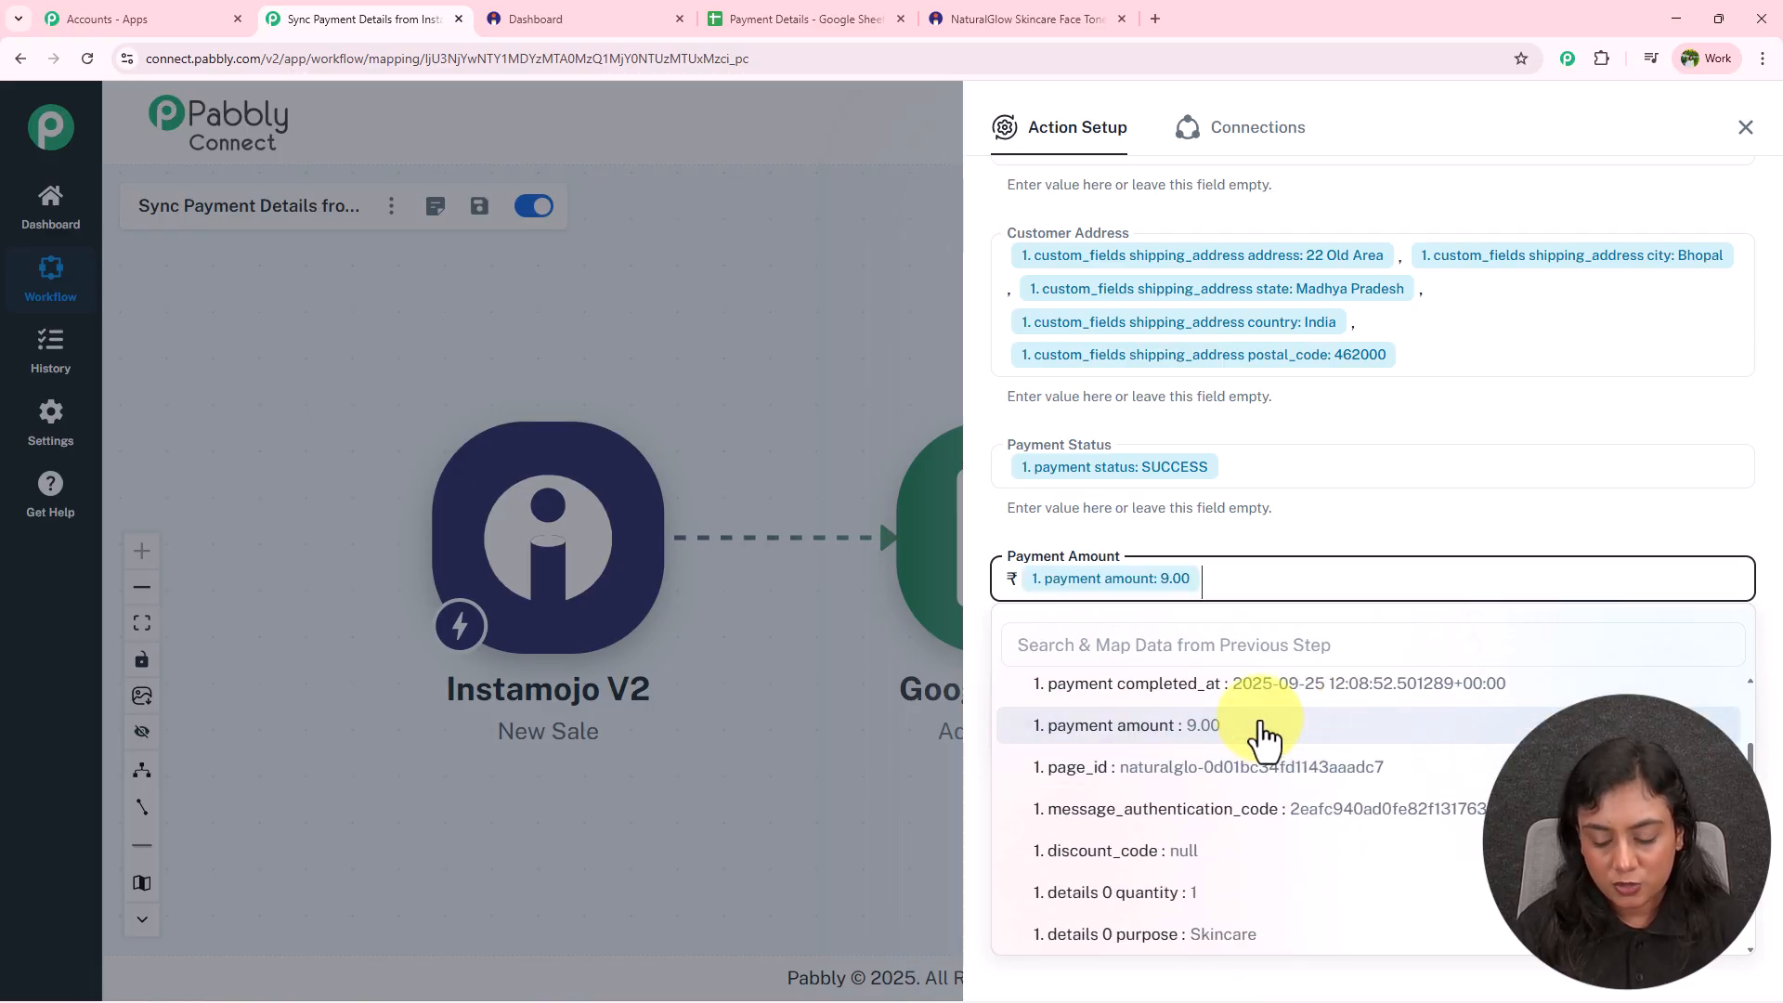
text(/-)
click(1301, 543)
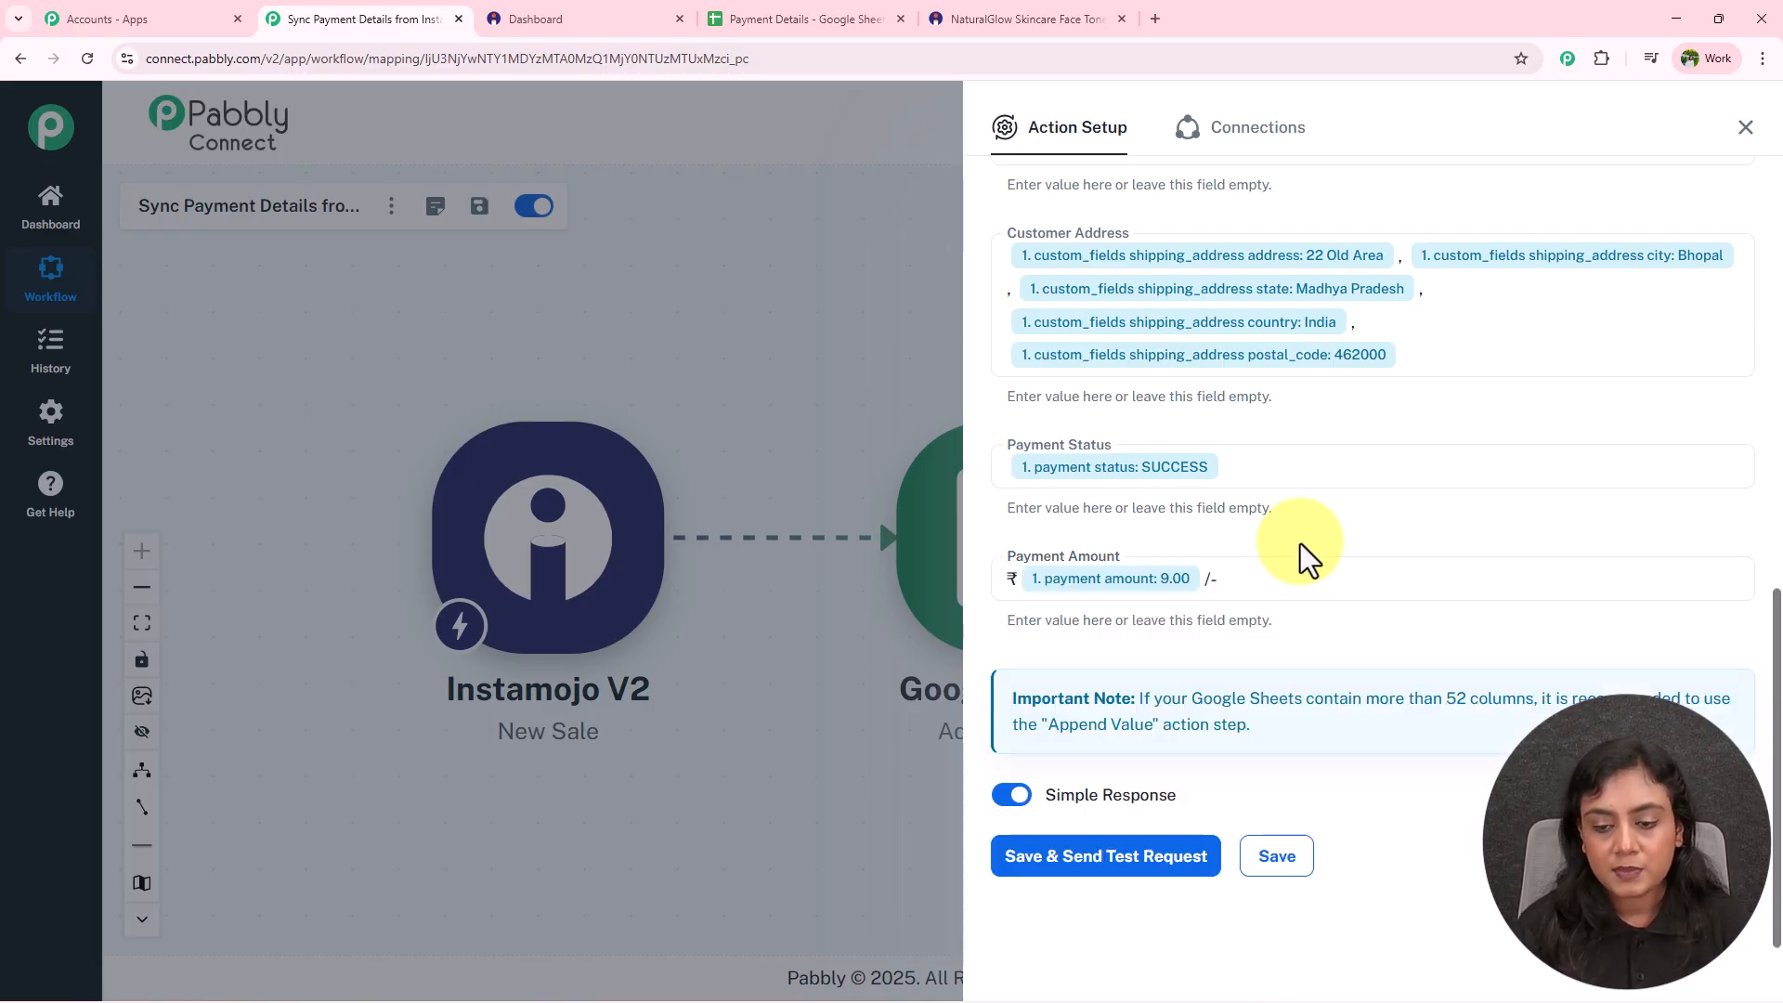
Review the mapped fields, then save and send a test row to Sheet1.
scroll(1410, 532, up, 2)
scroll(1410, 532, up, 4)
scroll(1410, 524, down, 6)
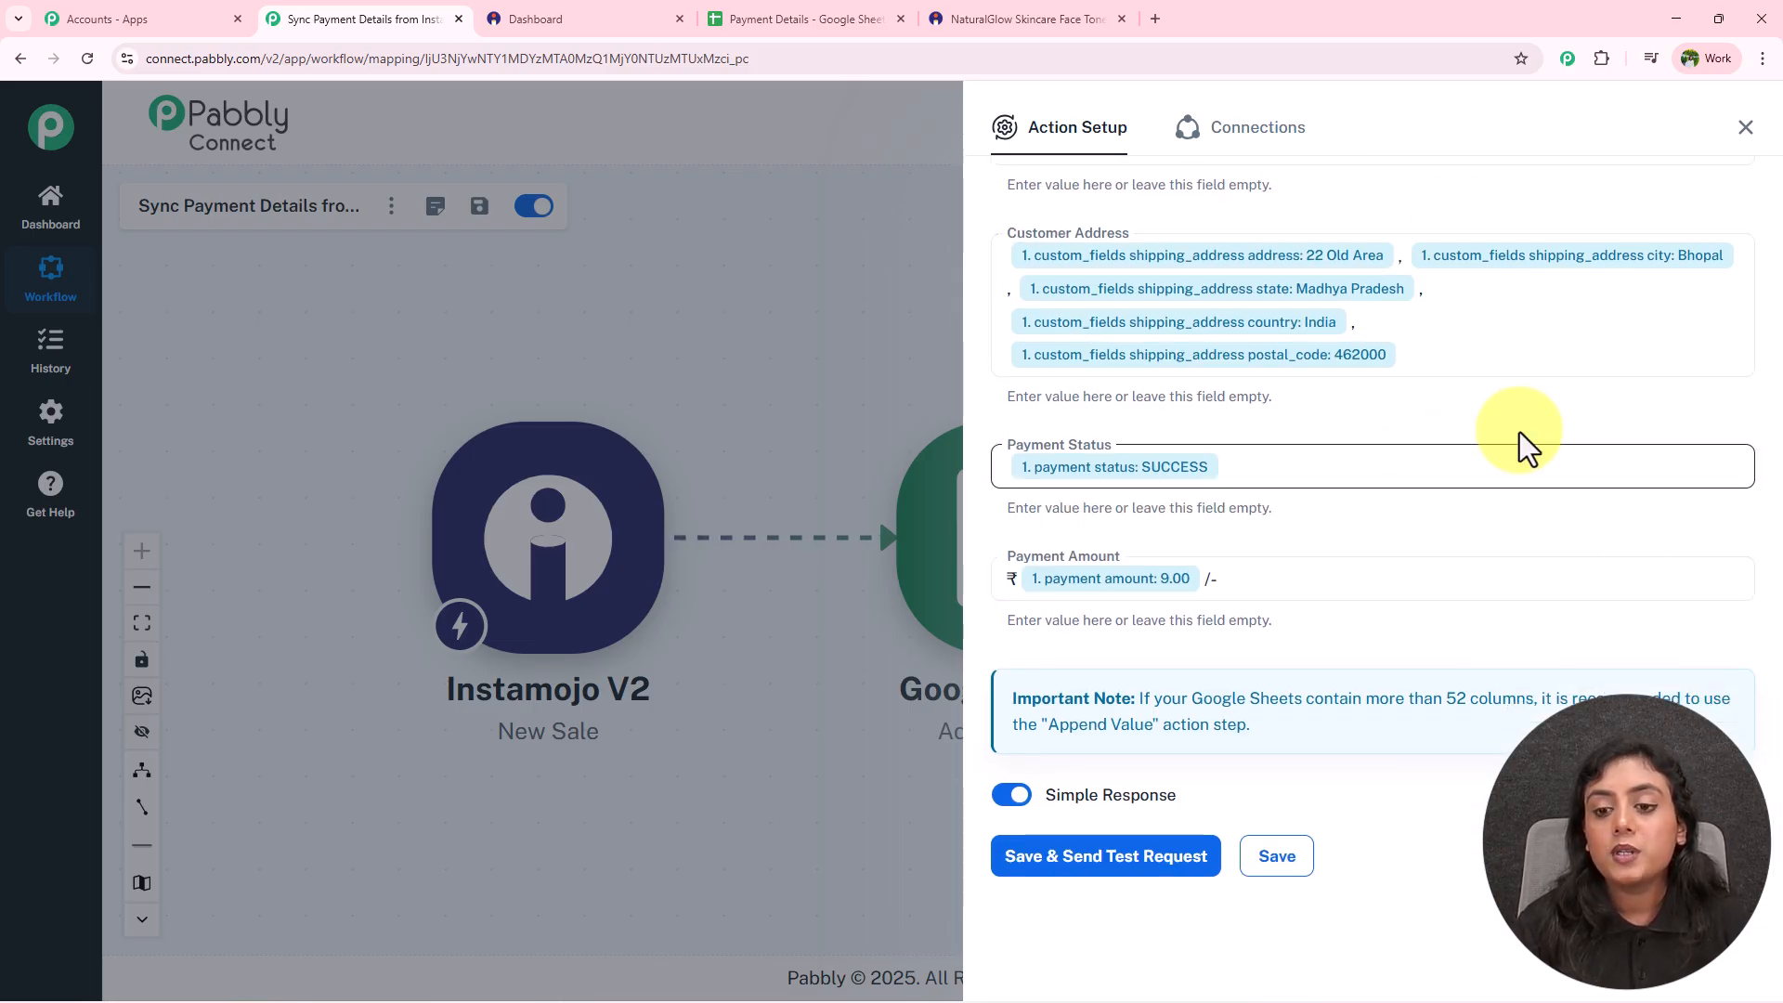
scroll(1476, 437, up, 3)
scroll(1462, 370, up, 1)
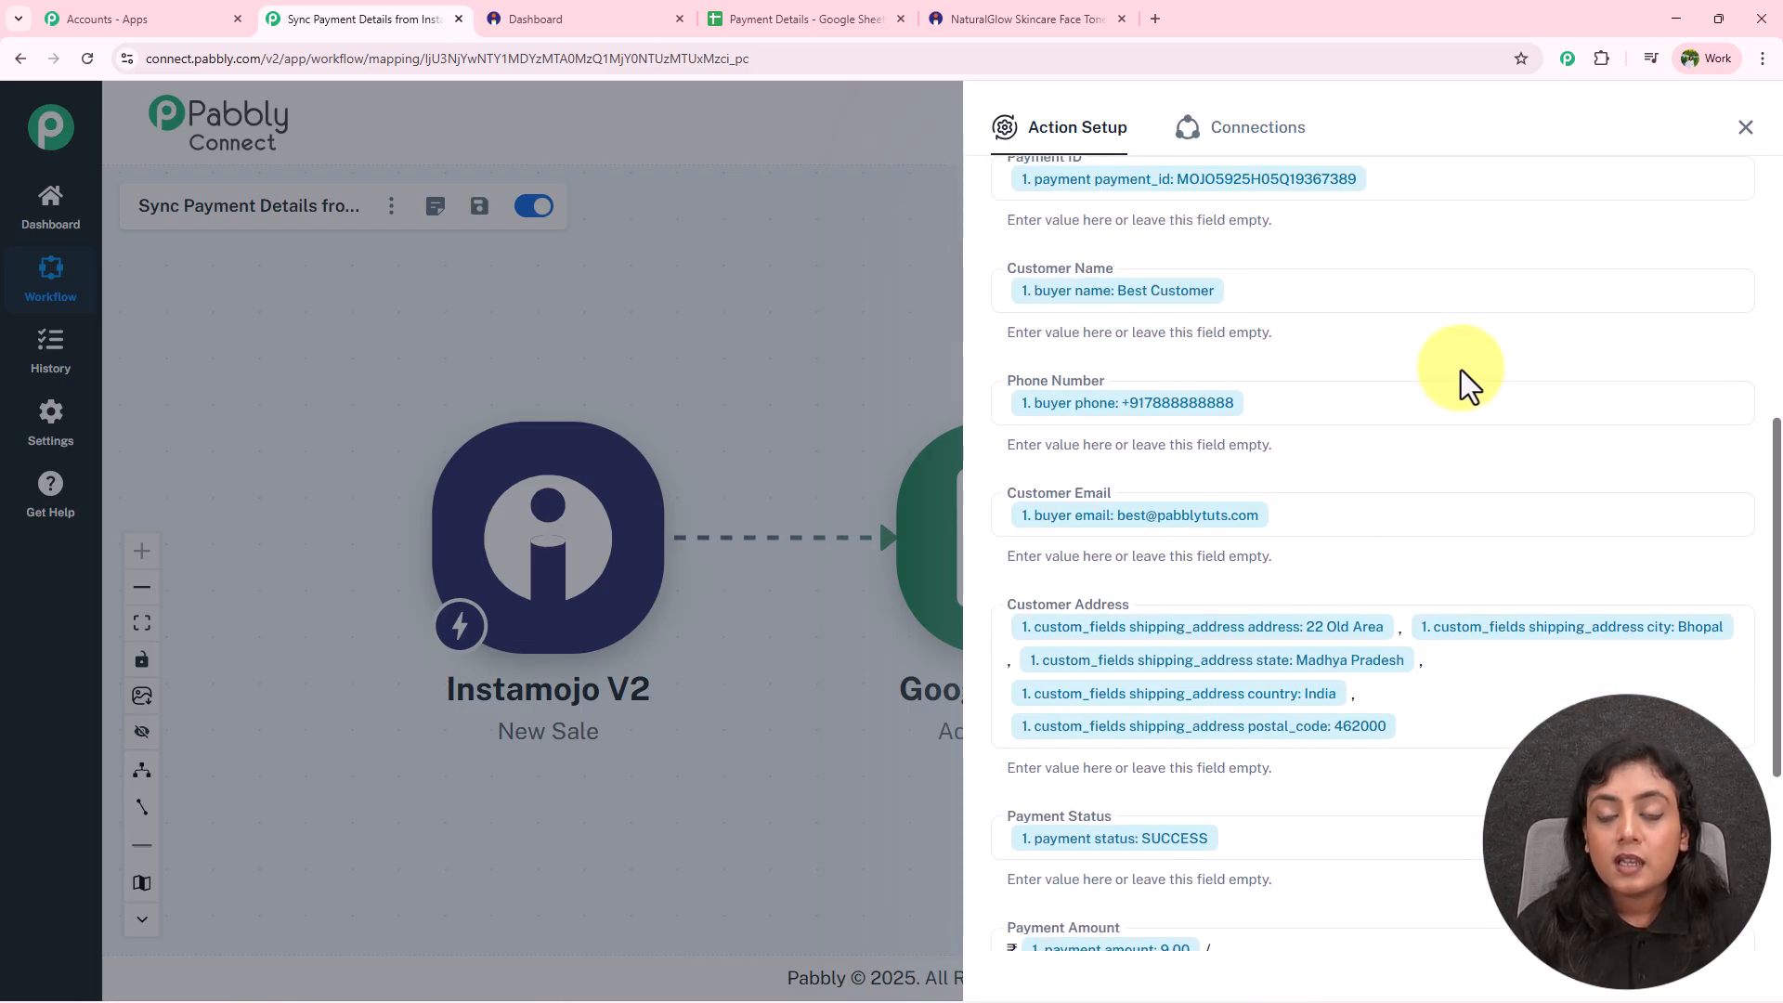
scroll(1462, 369, down, 4)
scroll(1457, 370, up, 3)
scroll(1457, 370, up, 4)
scroll(1455, 369, down, 7)
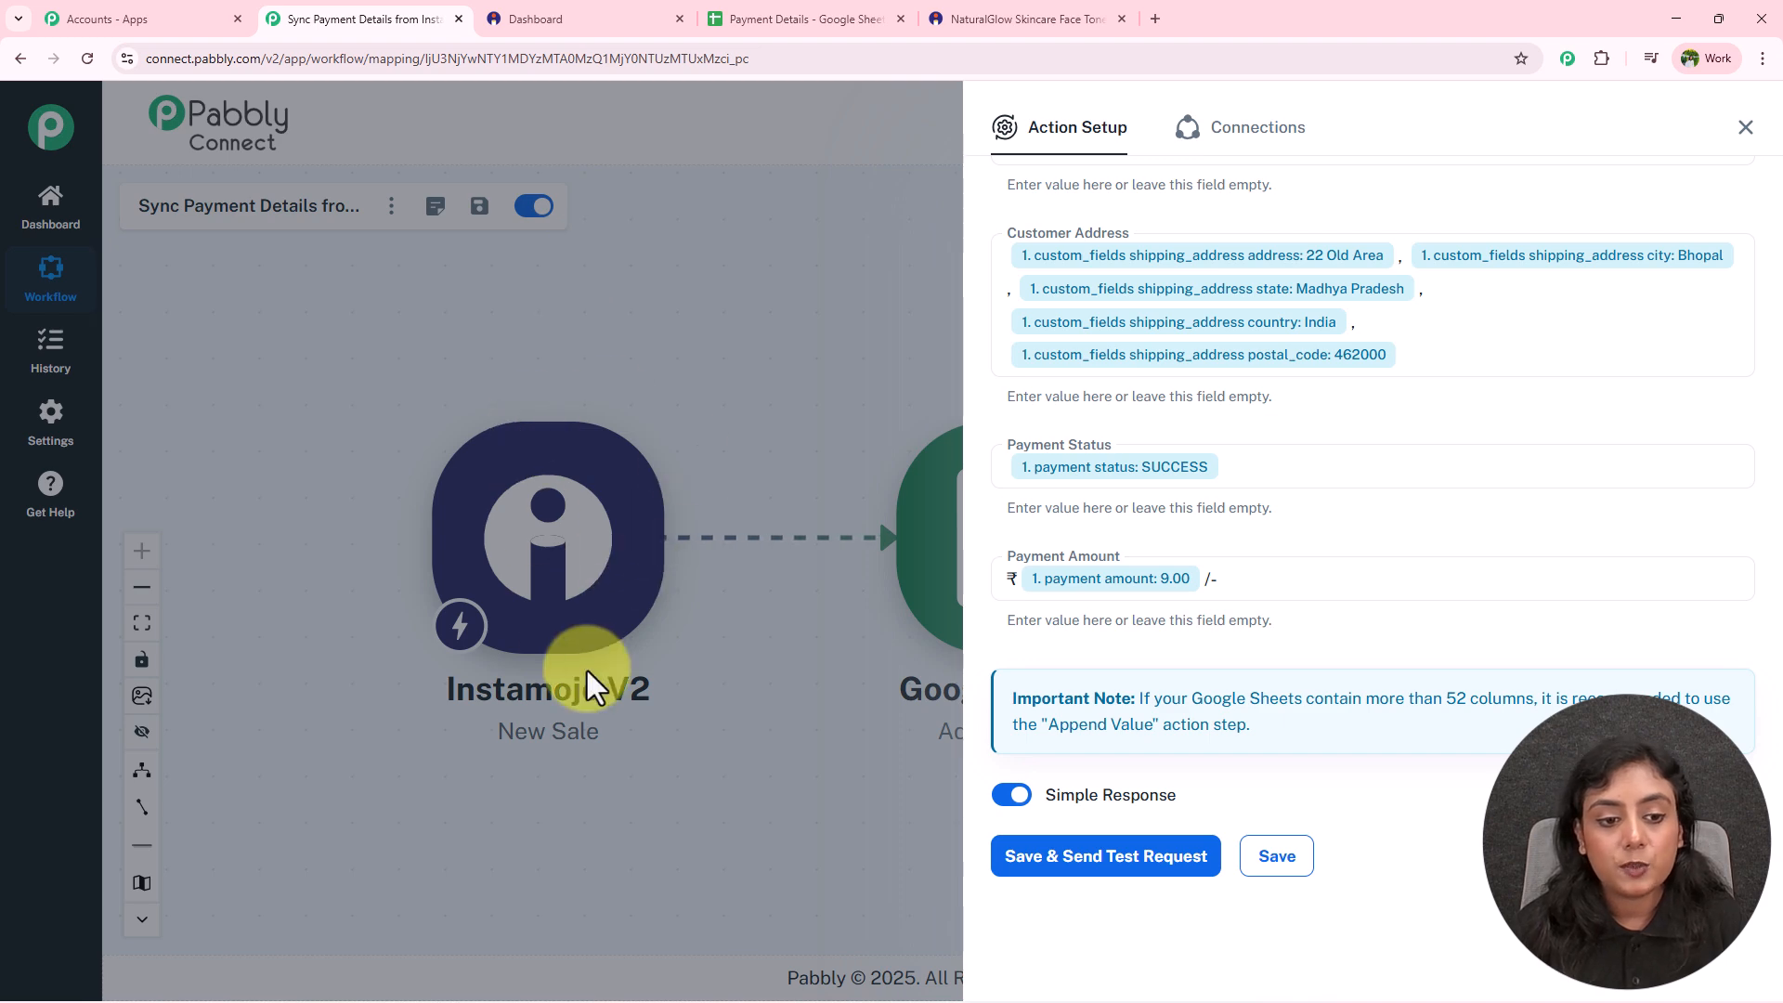
scroll(1465, 415, up, 5)
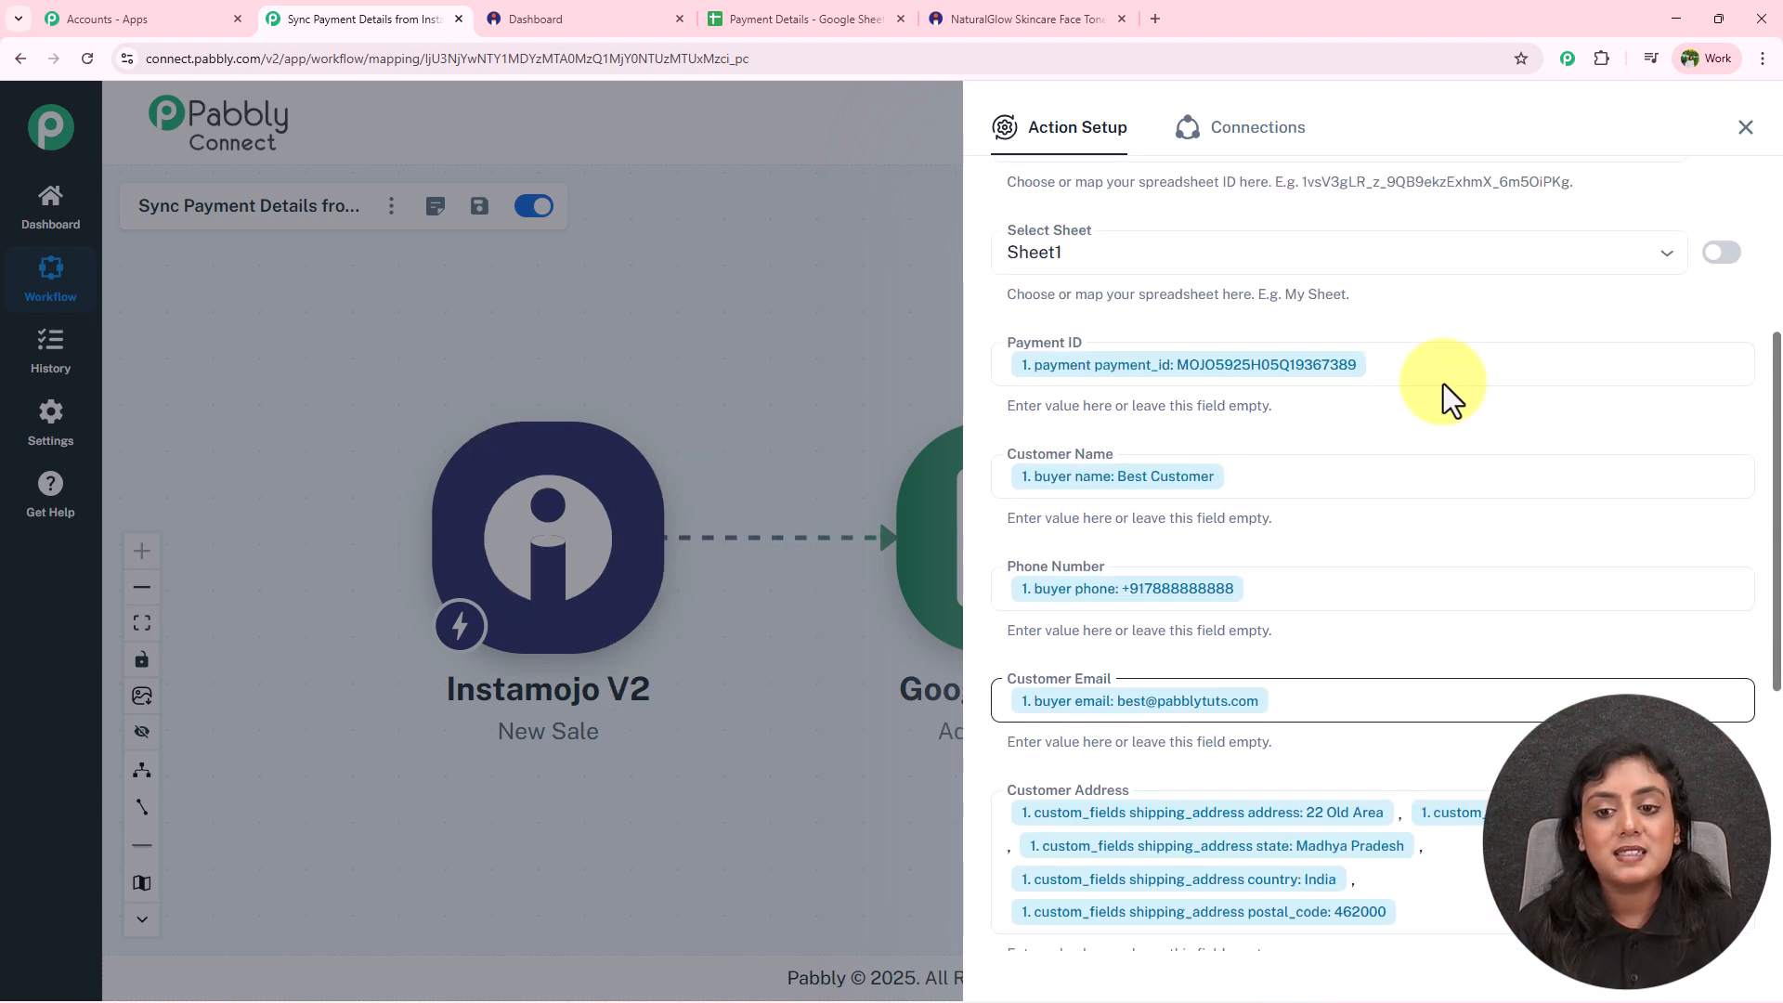
scroll(1372, 433, down, 6)
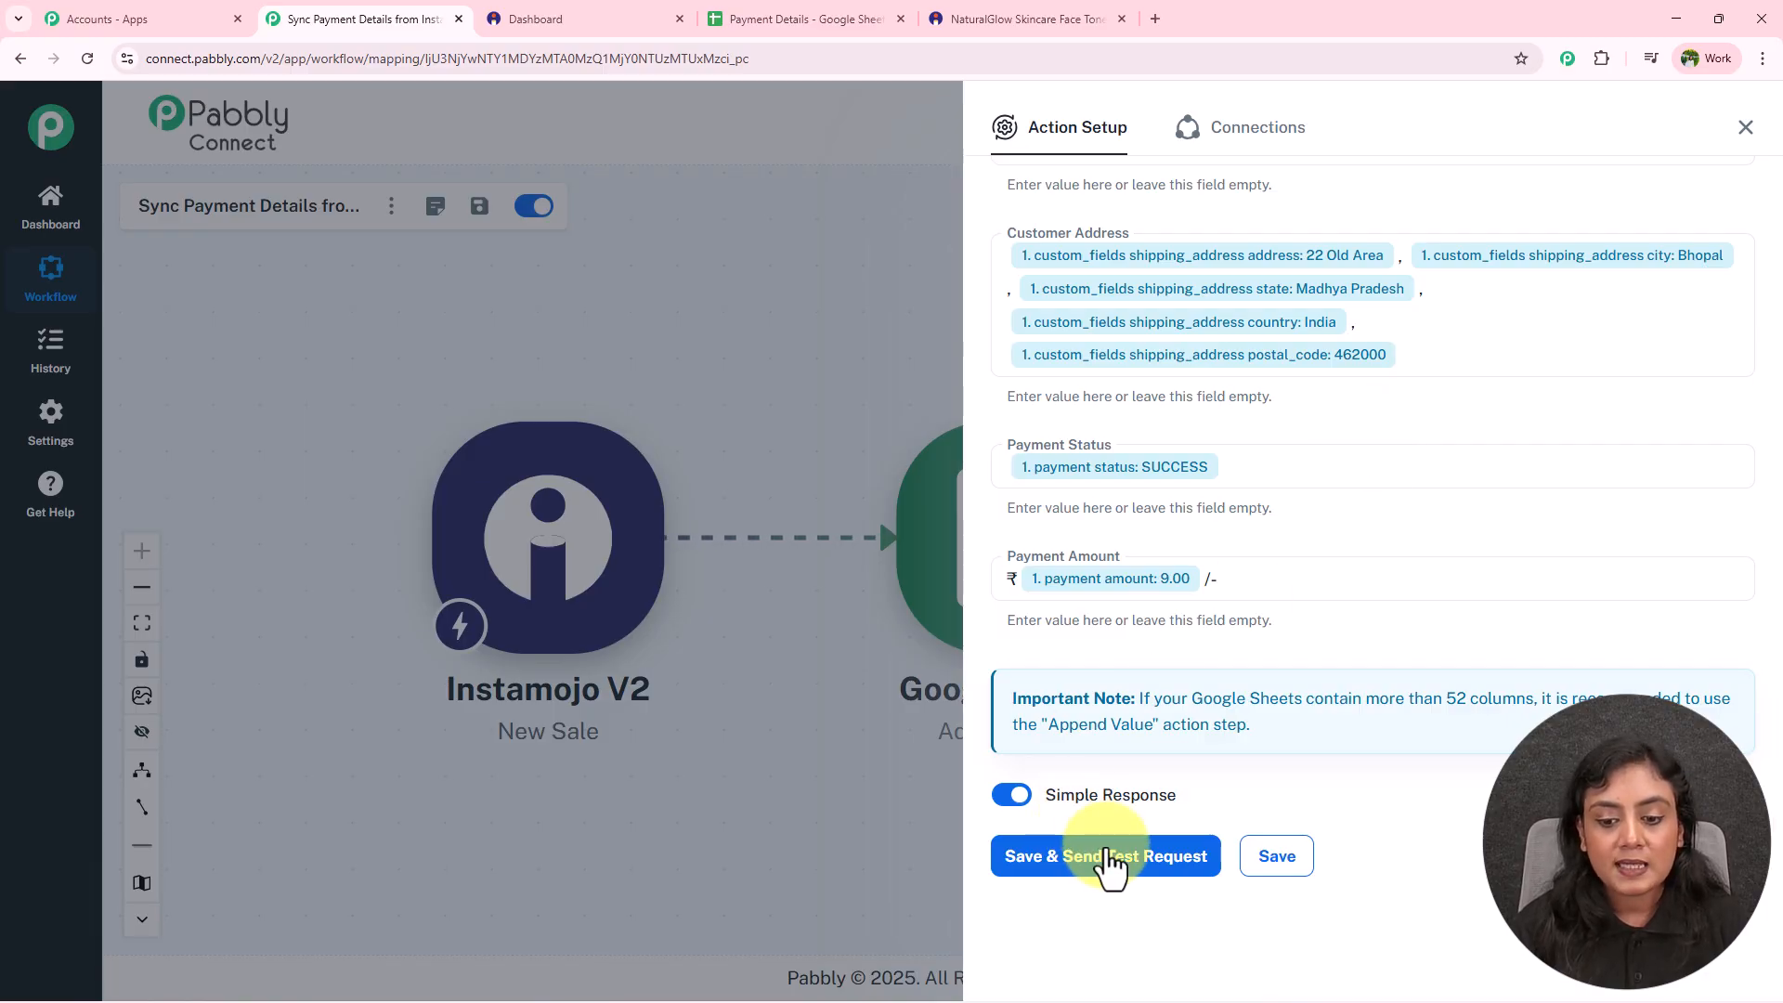
click(1109, 856)
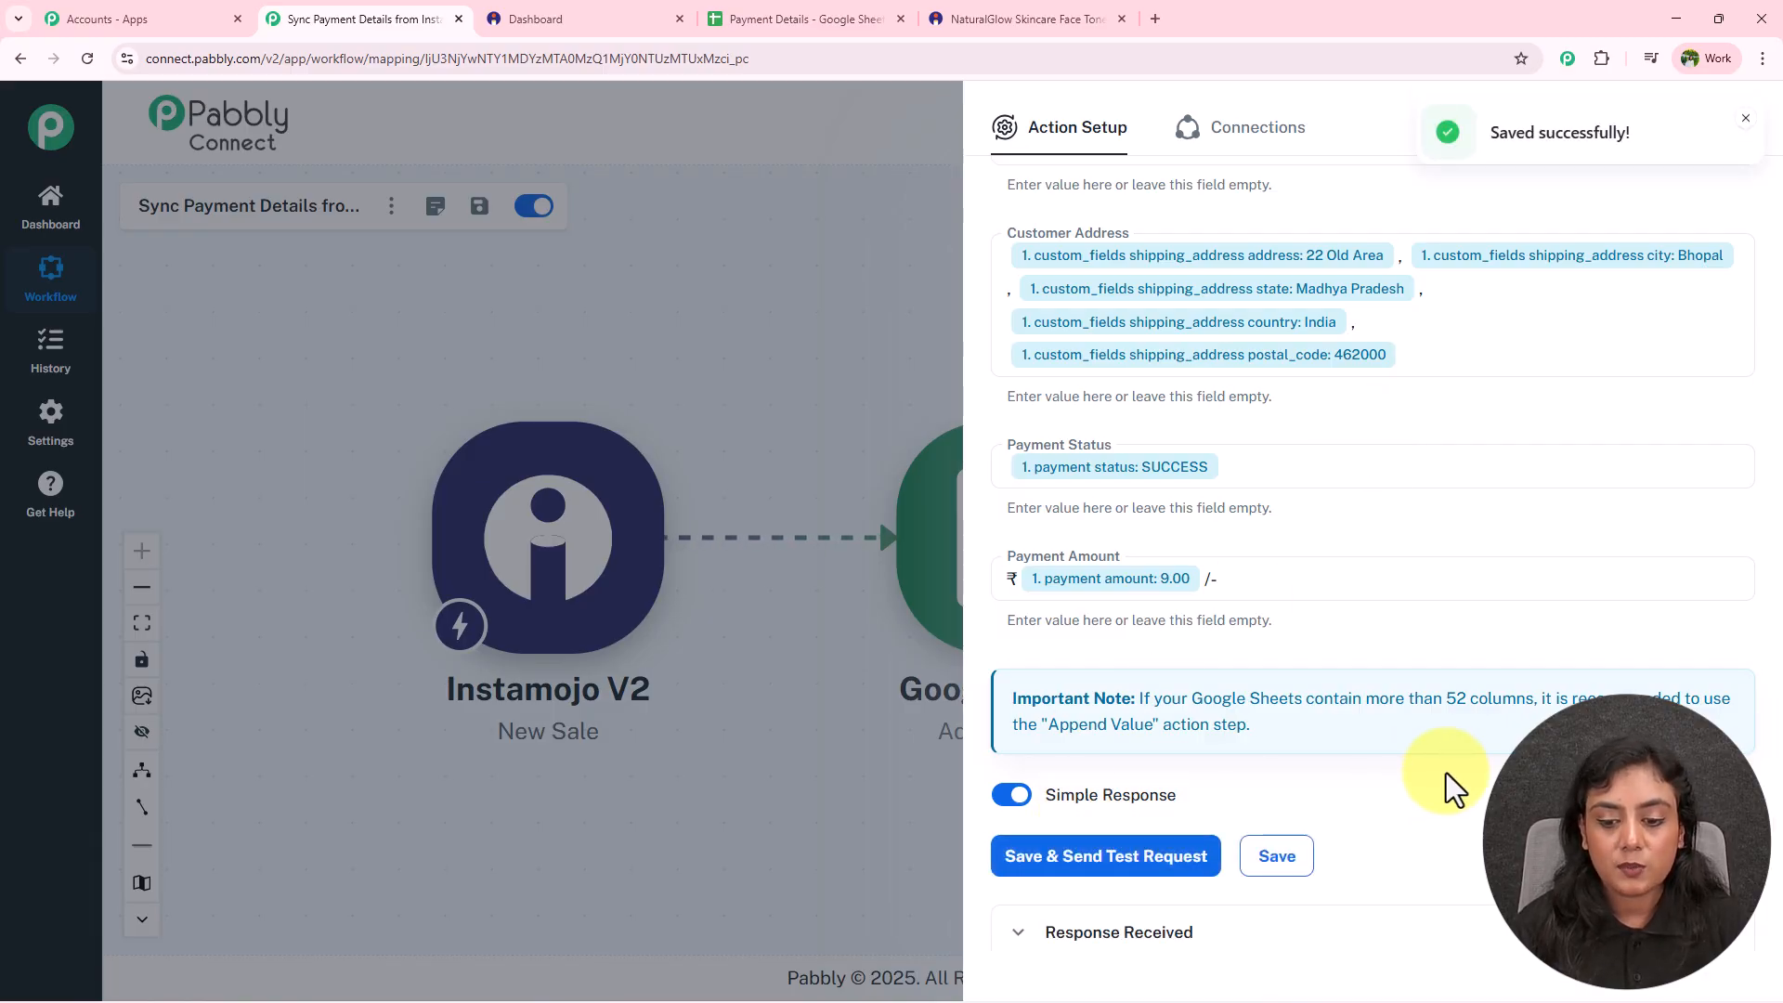
scroll(1446, 773, down, 6)
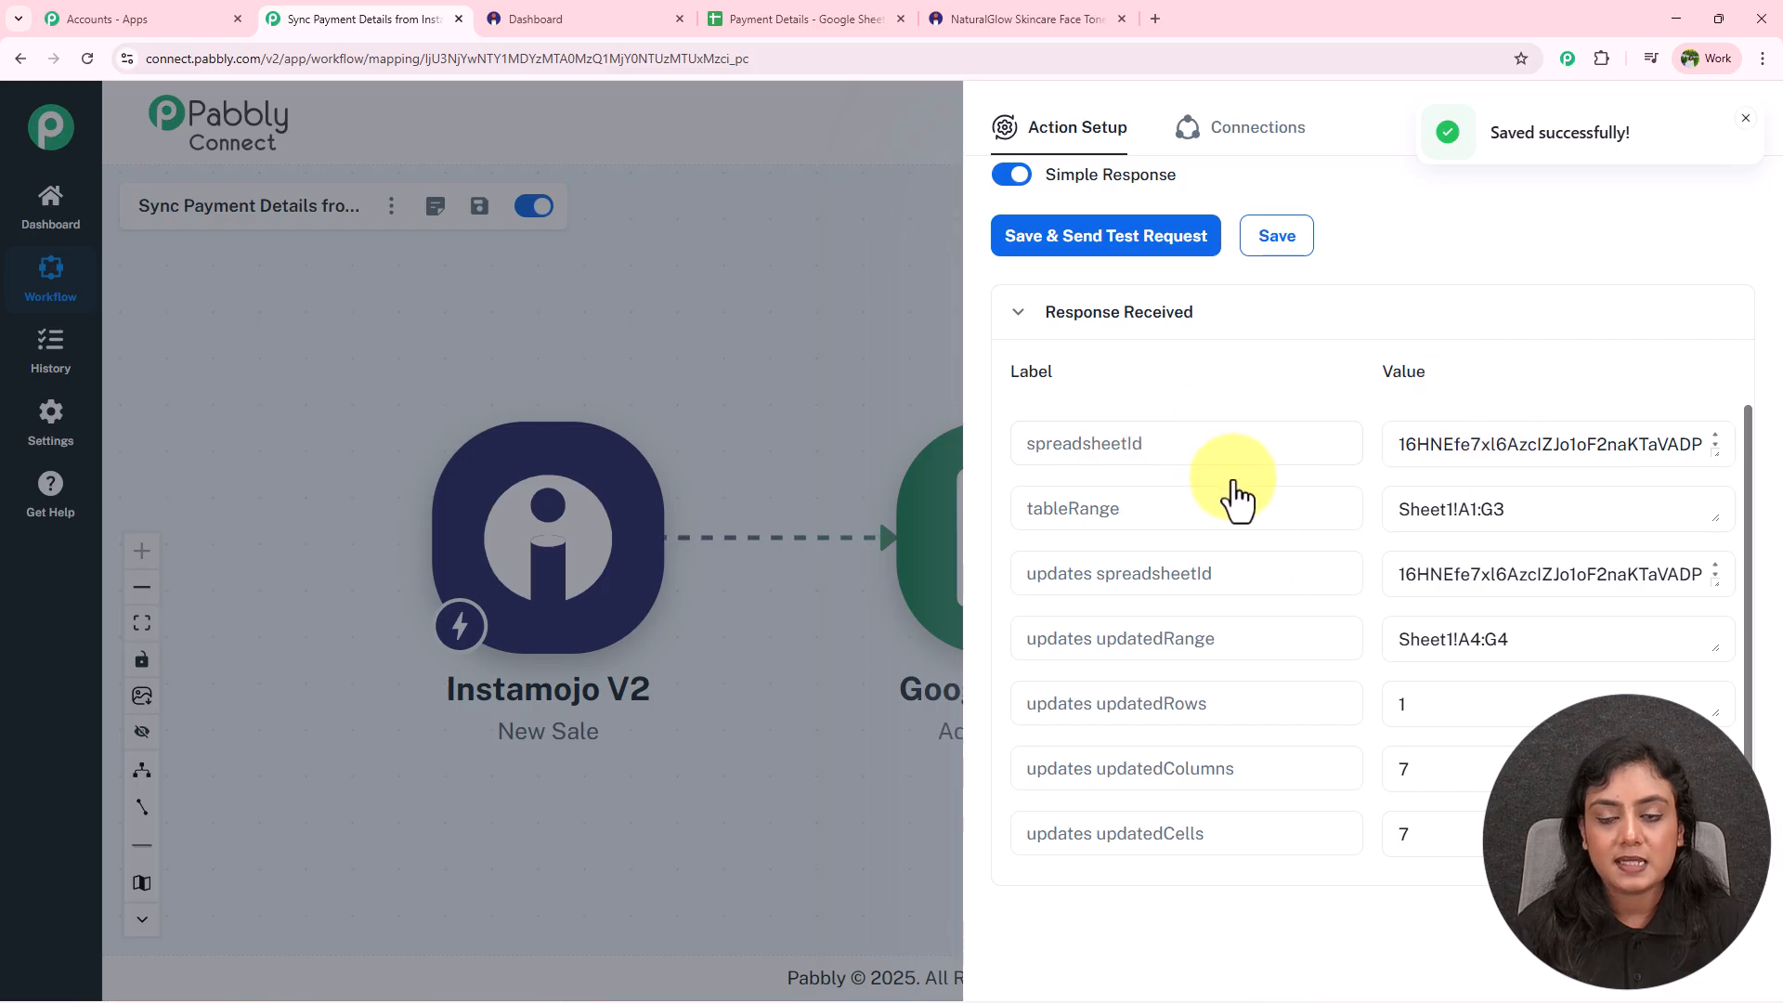
click(1066, 16)
click(833, 17)
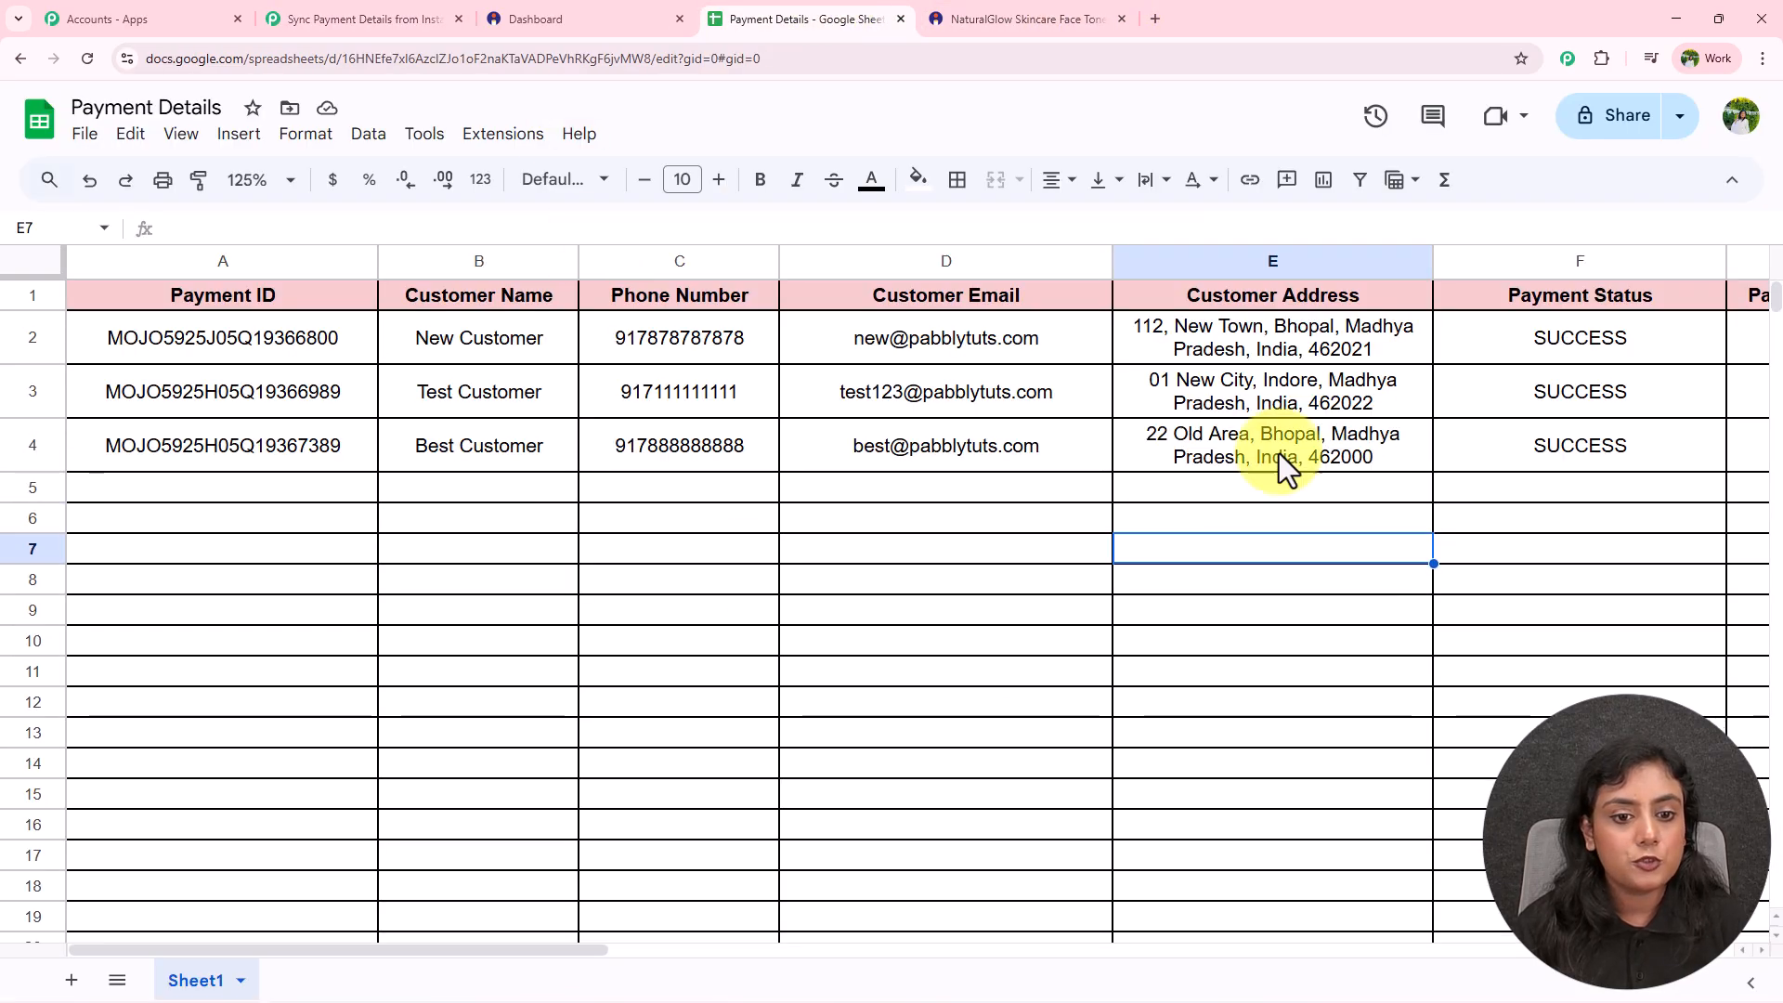
drag(269, 445, 1480, 443)
click(1332, 590)
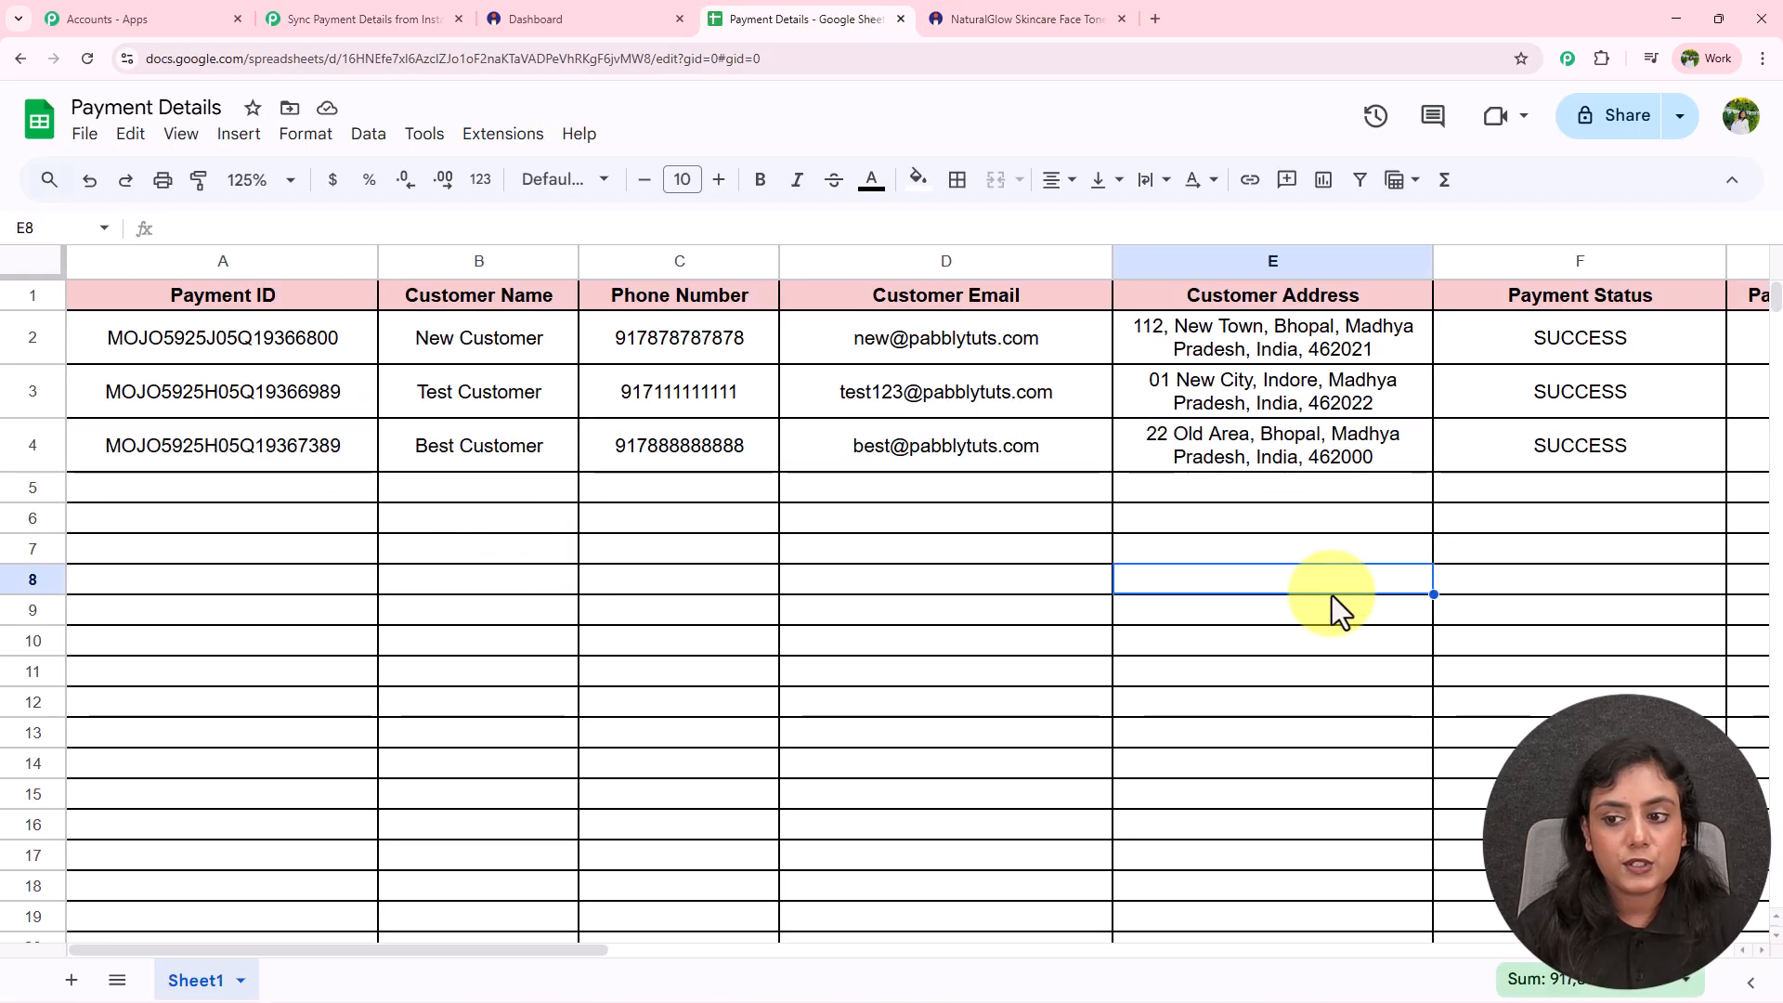
click(338, 448)
click(462, 438)
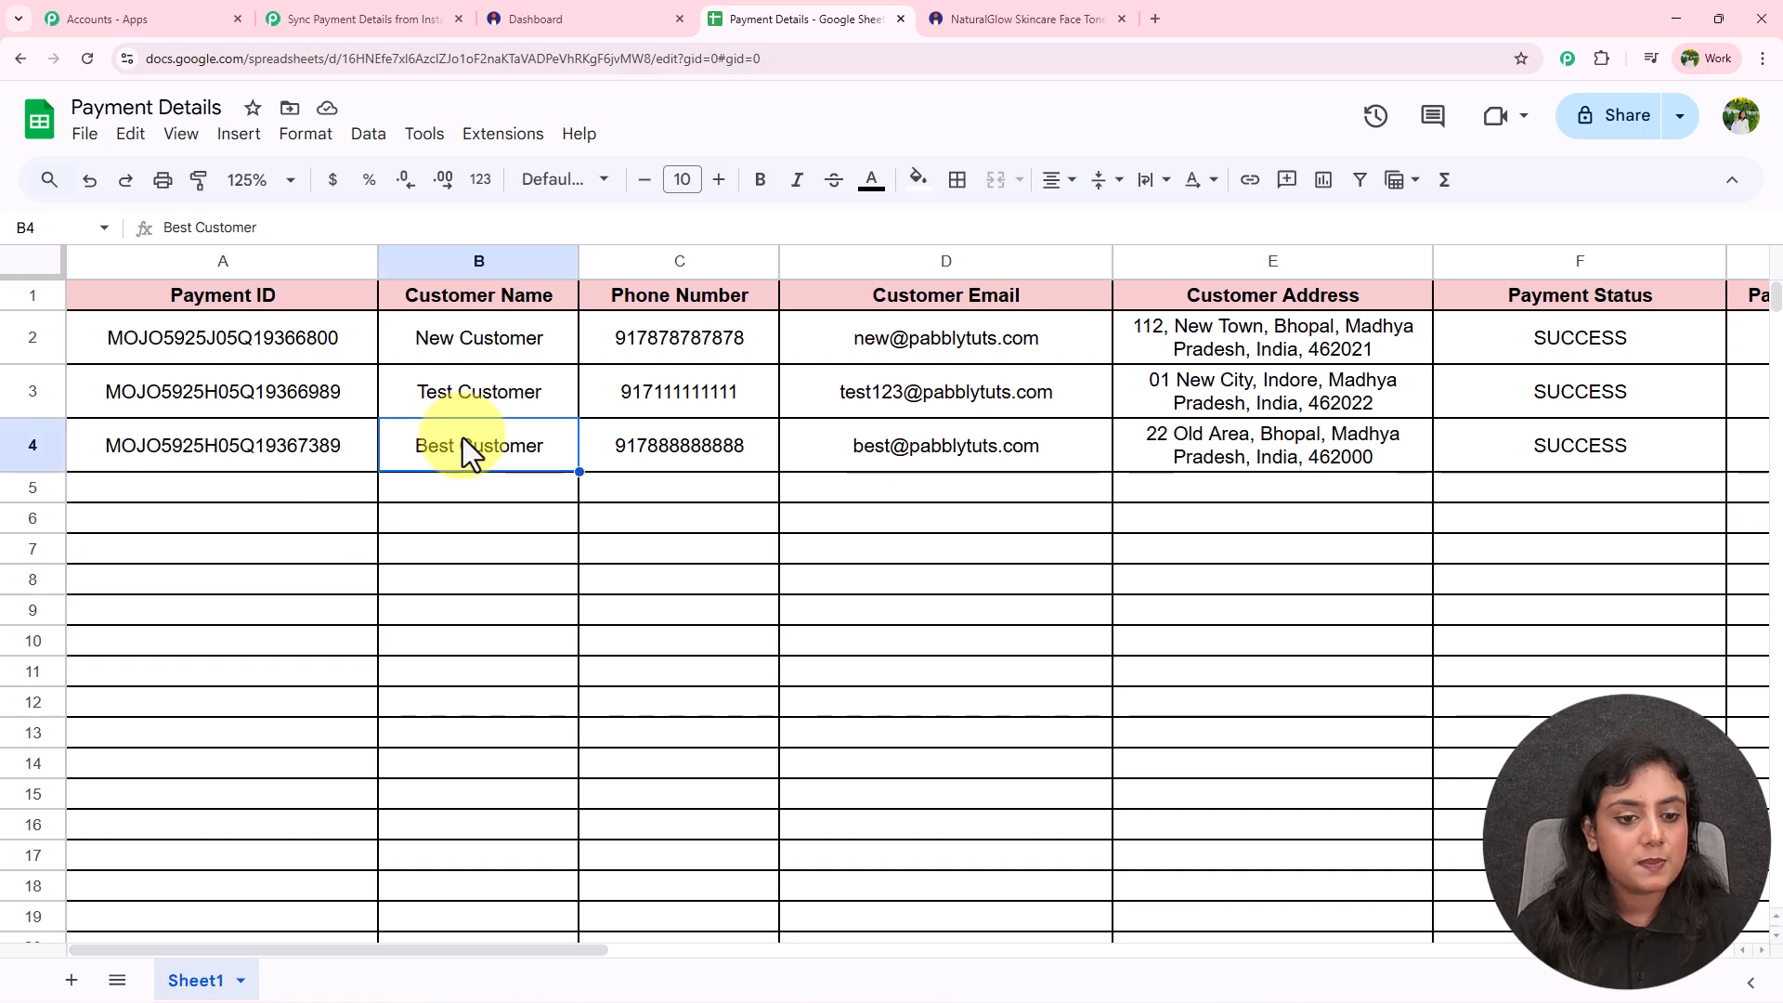
key(Right)
key(Right)
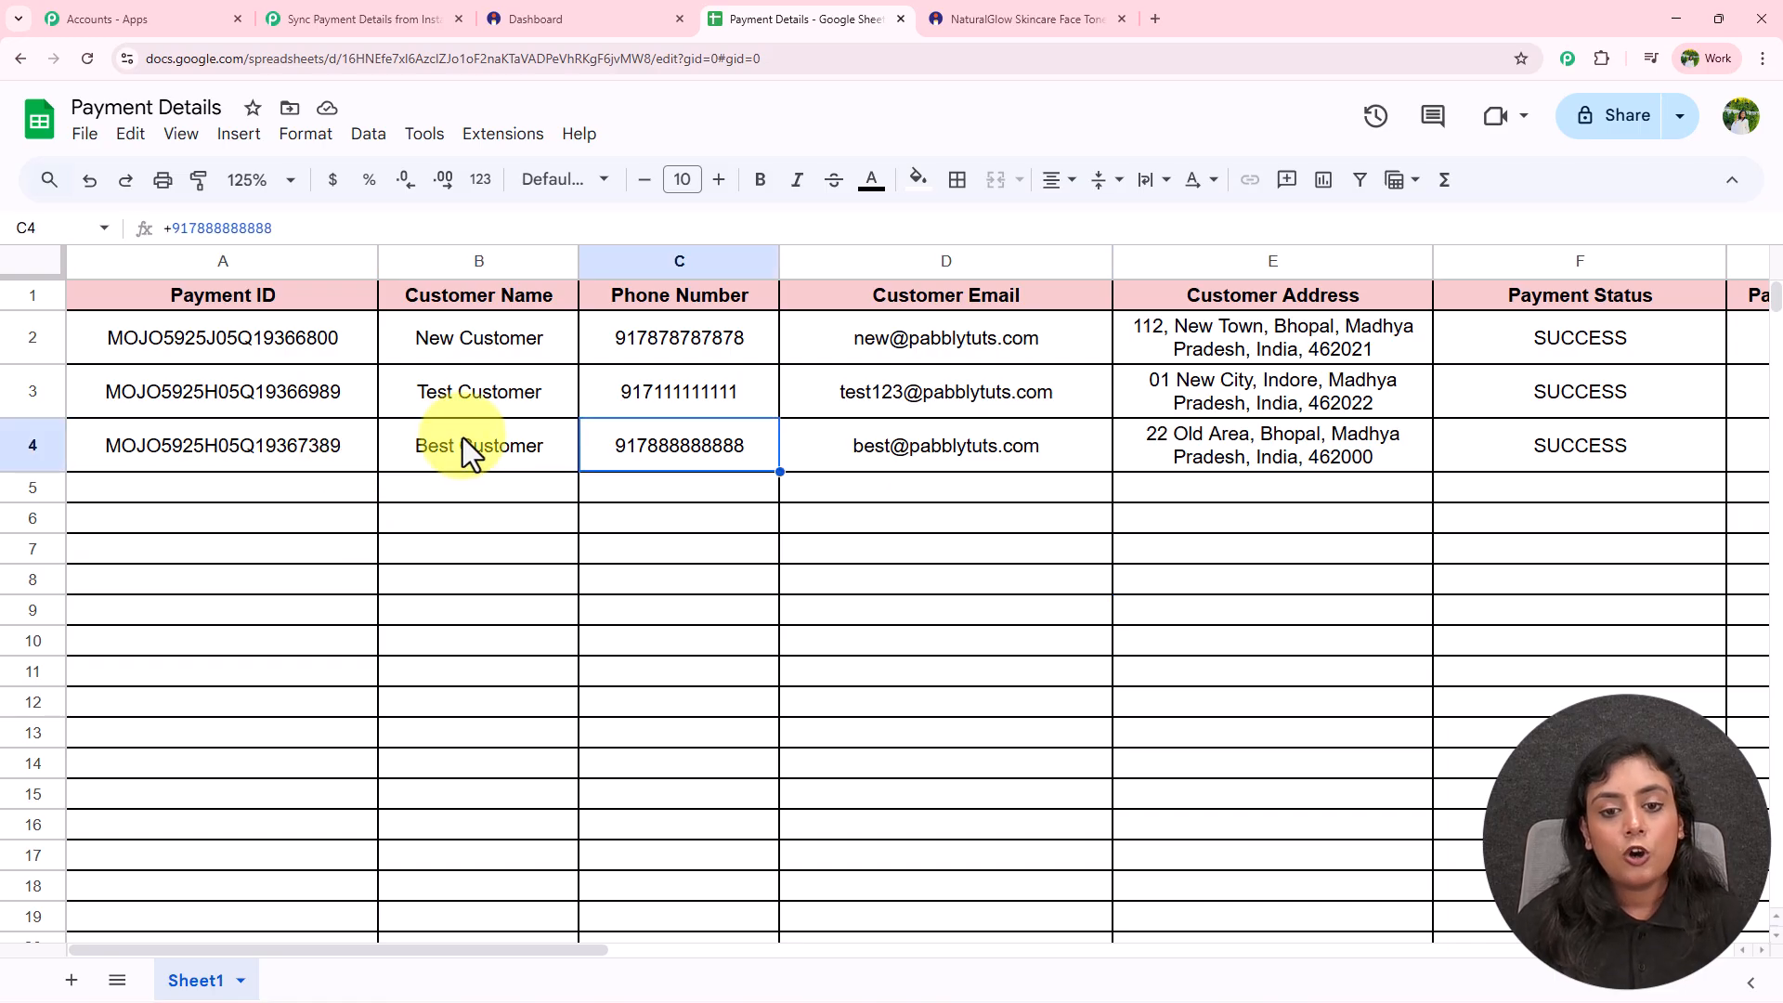
key(Right)
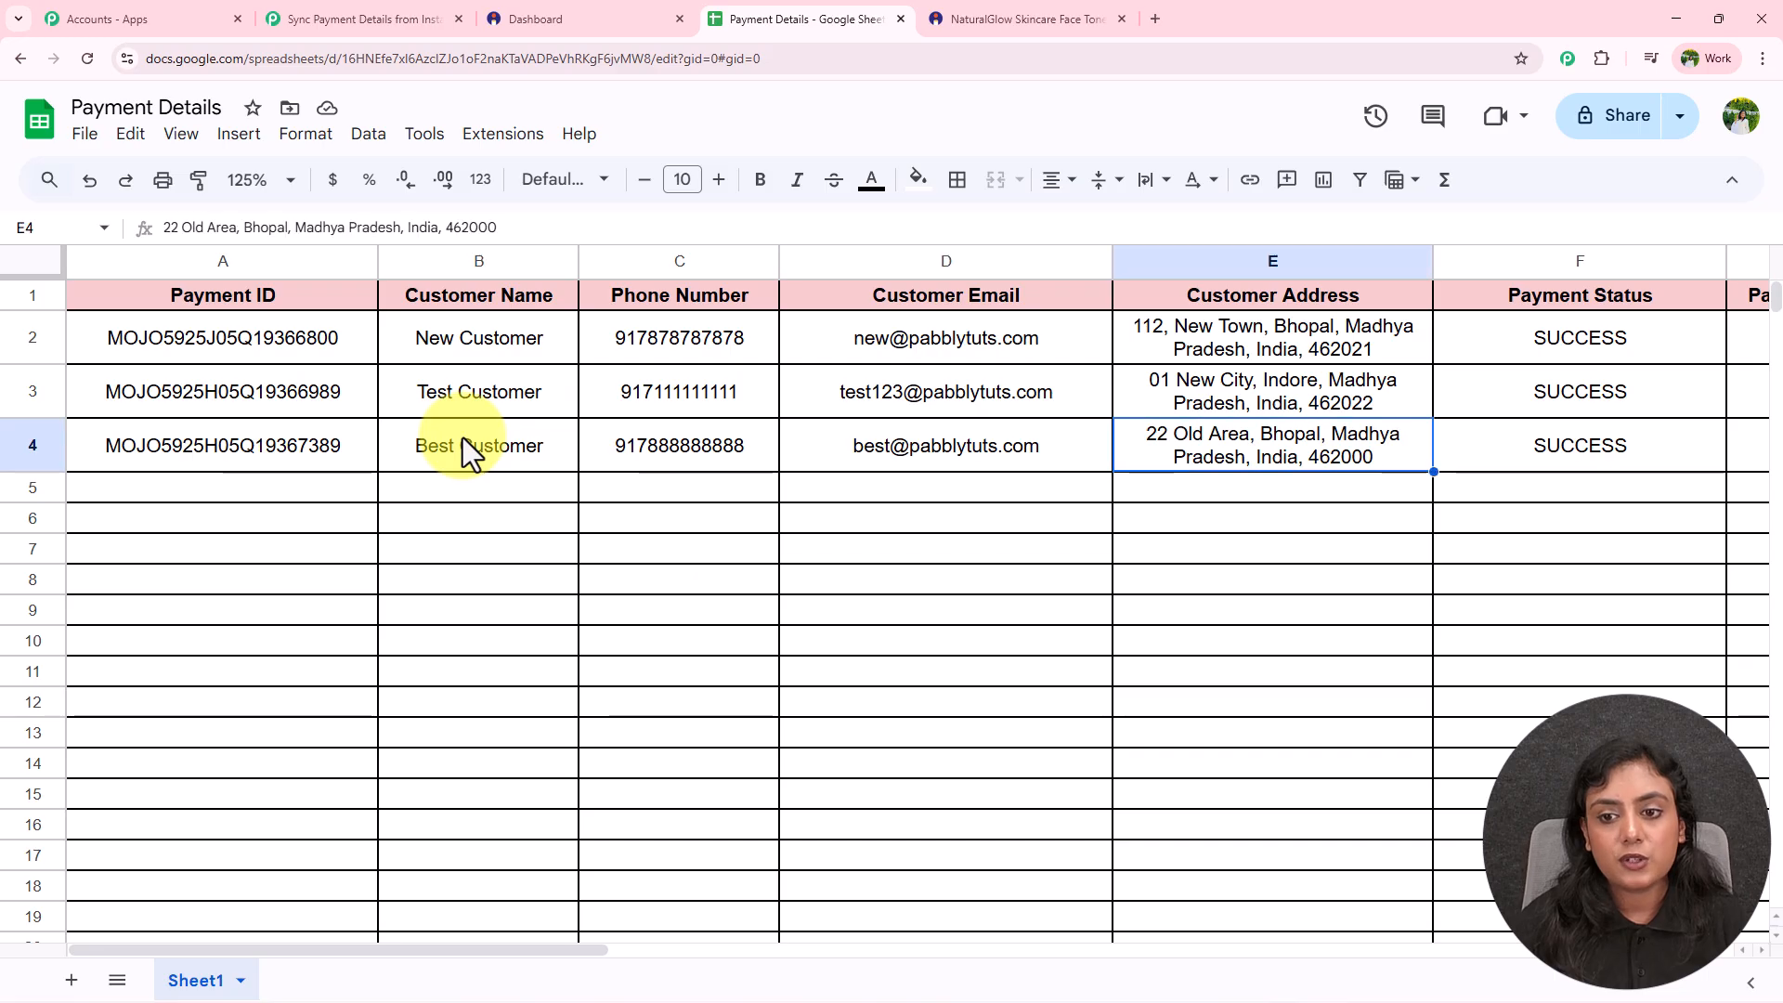
key(Right)
key(Right)
key(Right)
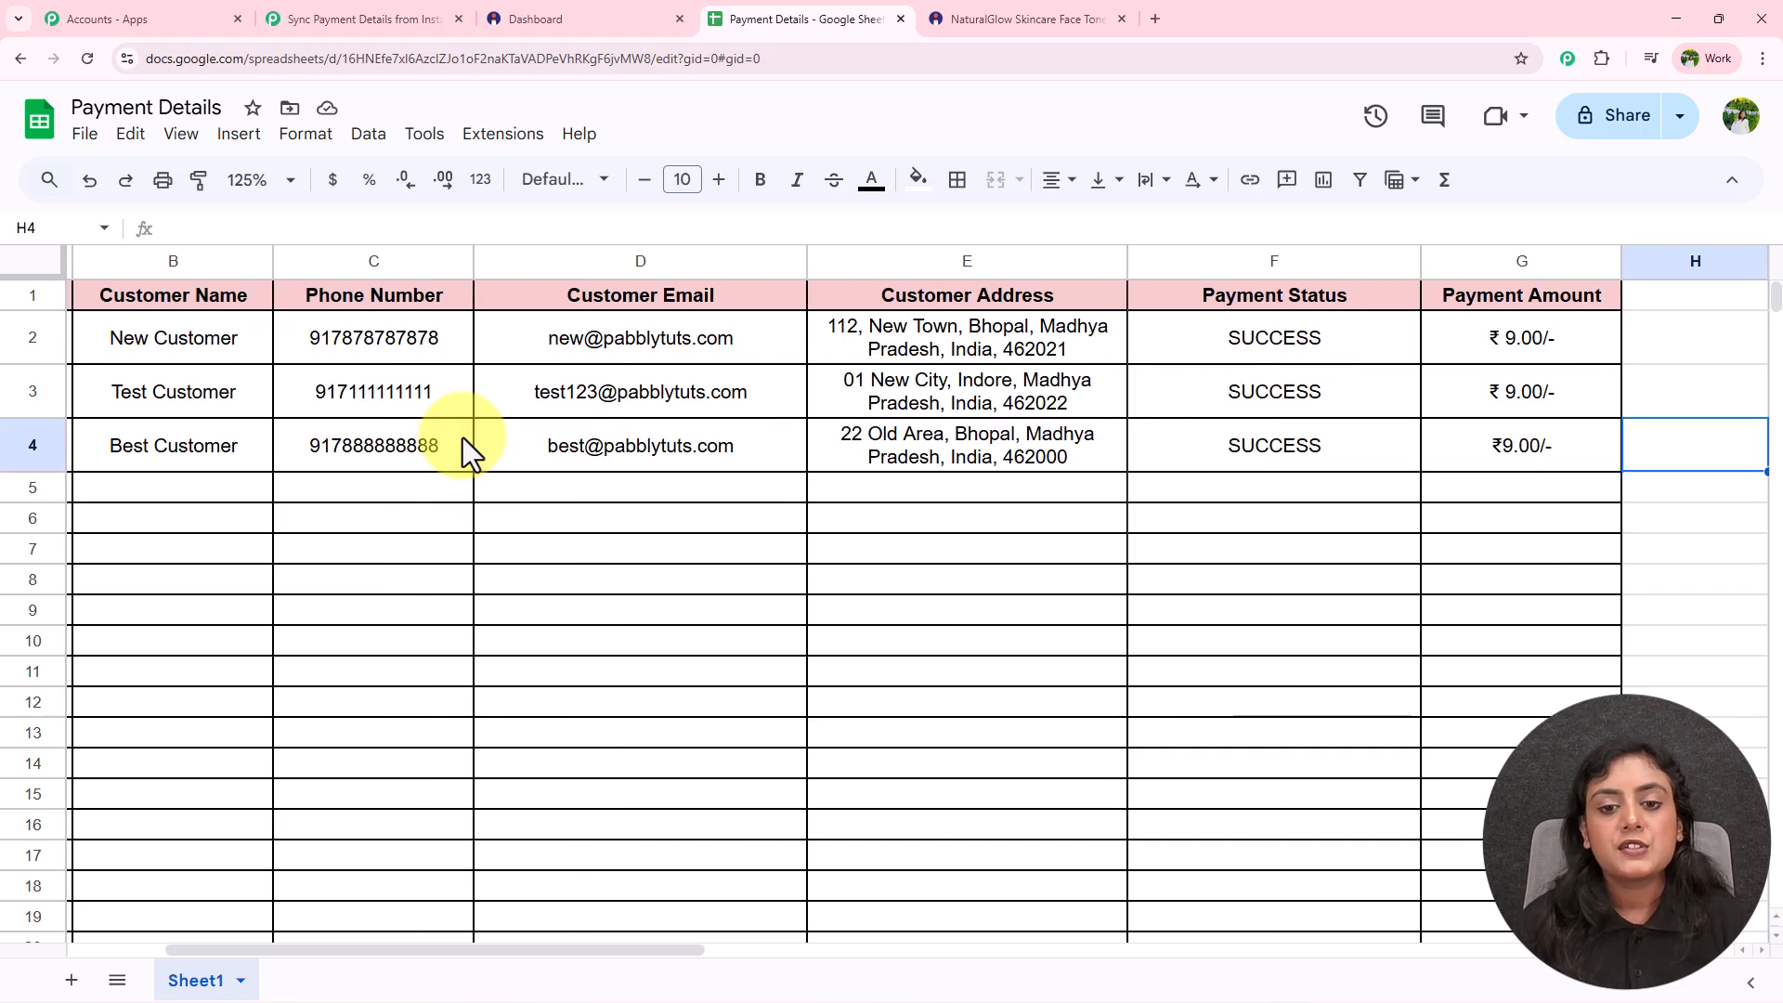
drag(554, 938, 89, 890)
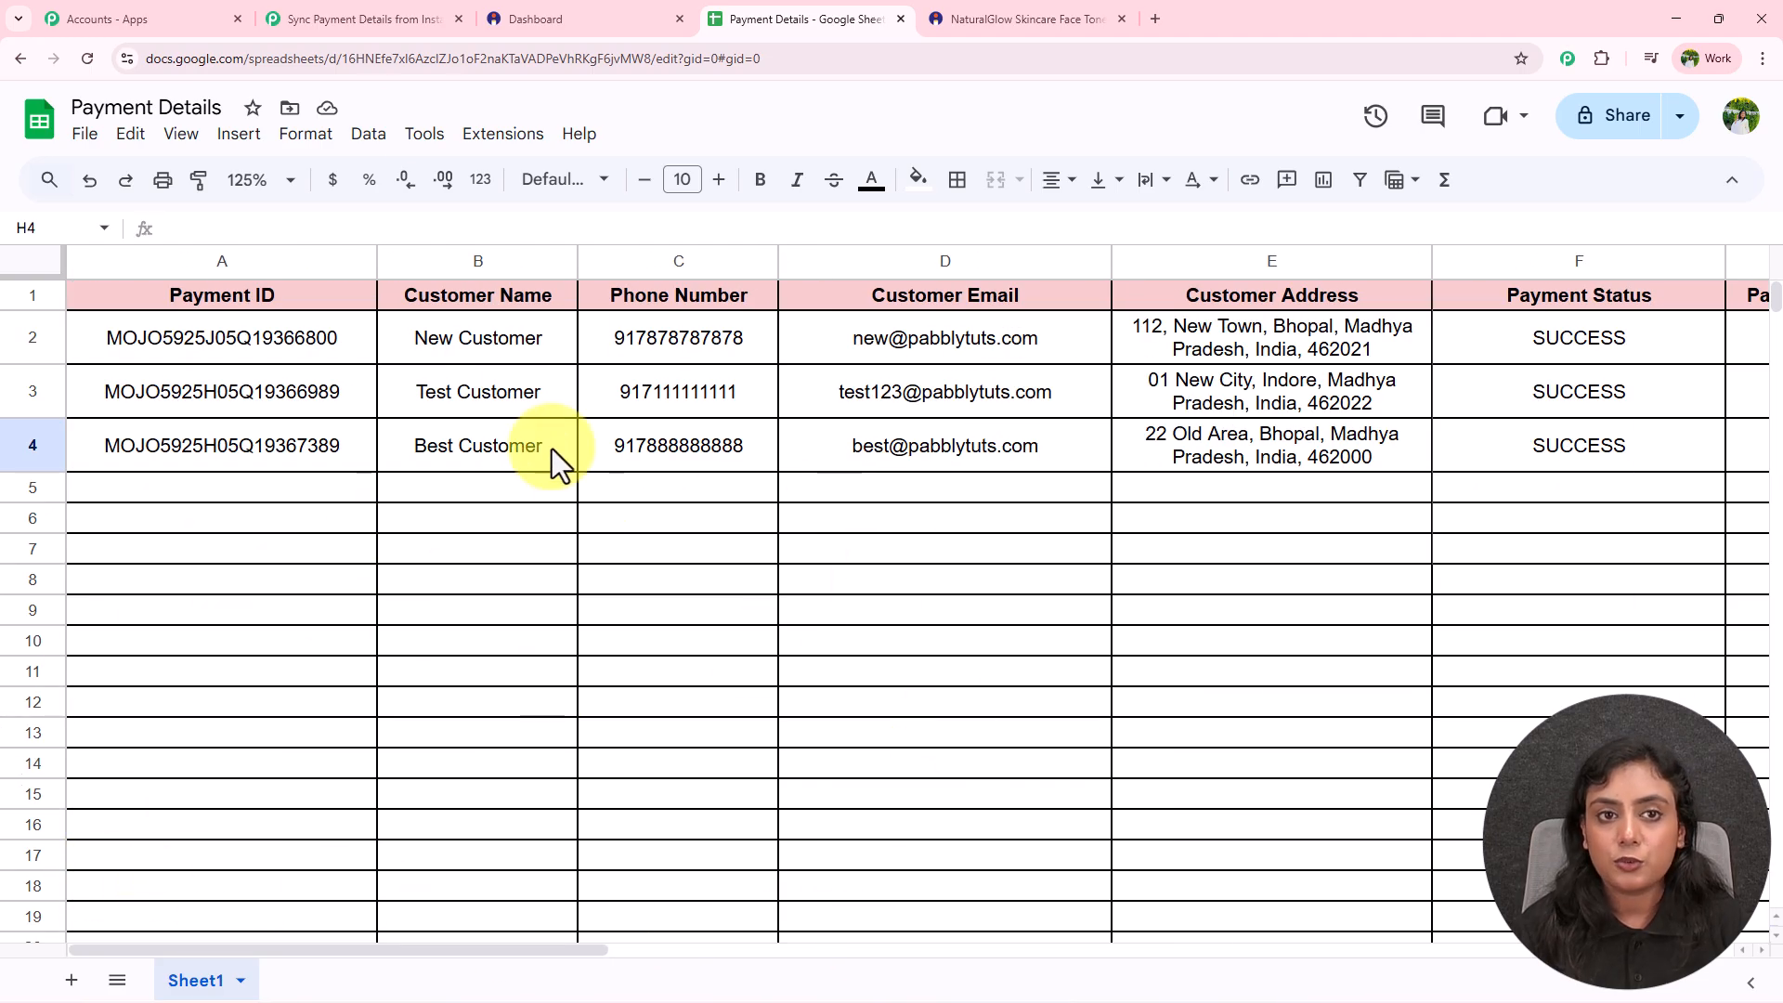
click(395, 18)
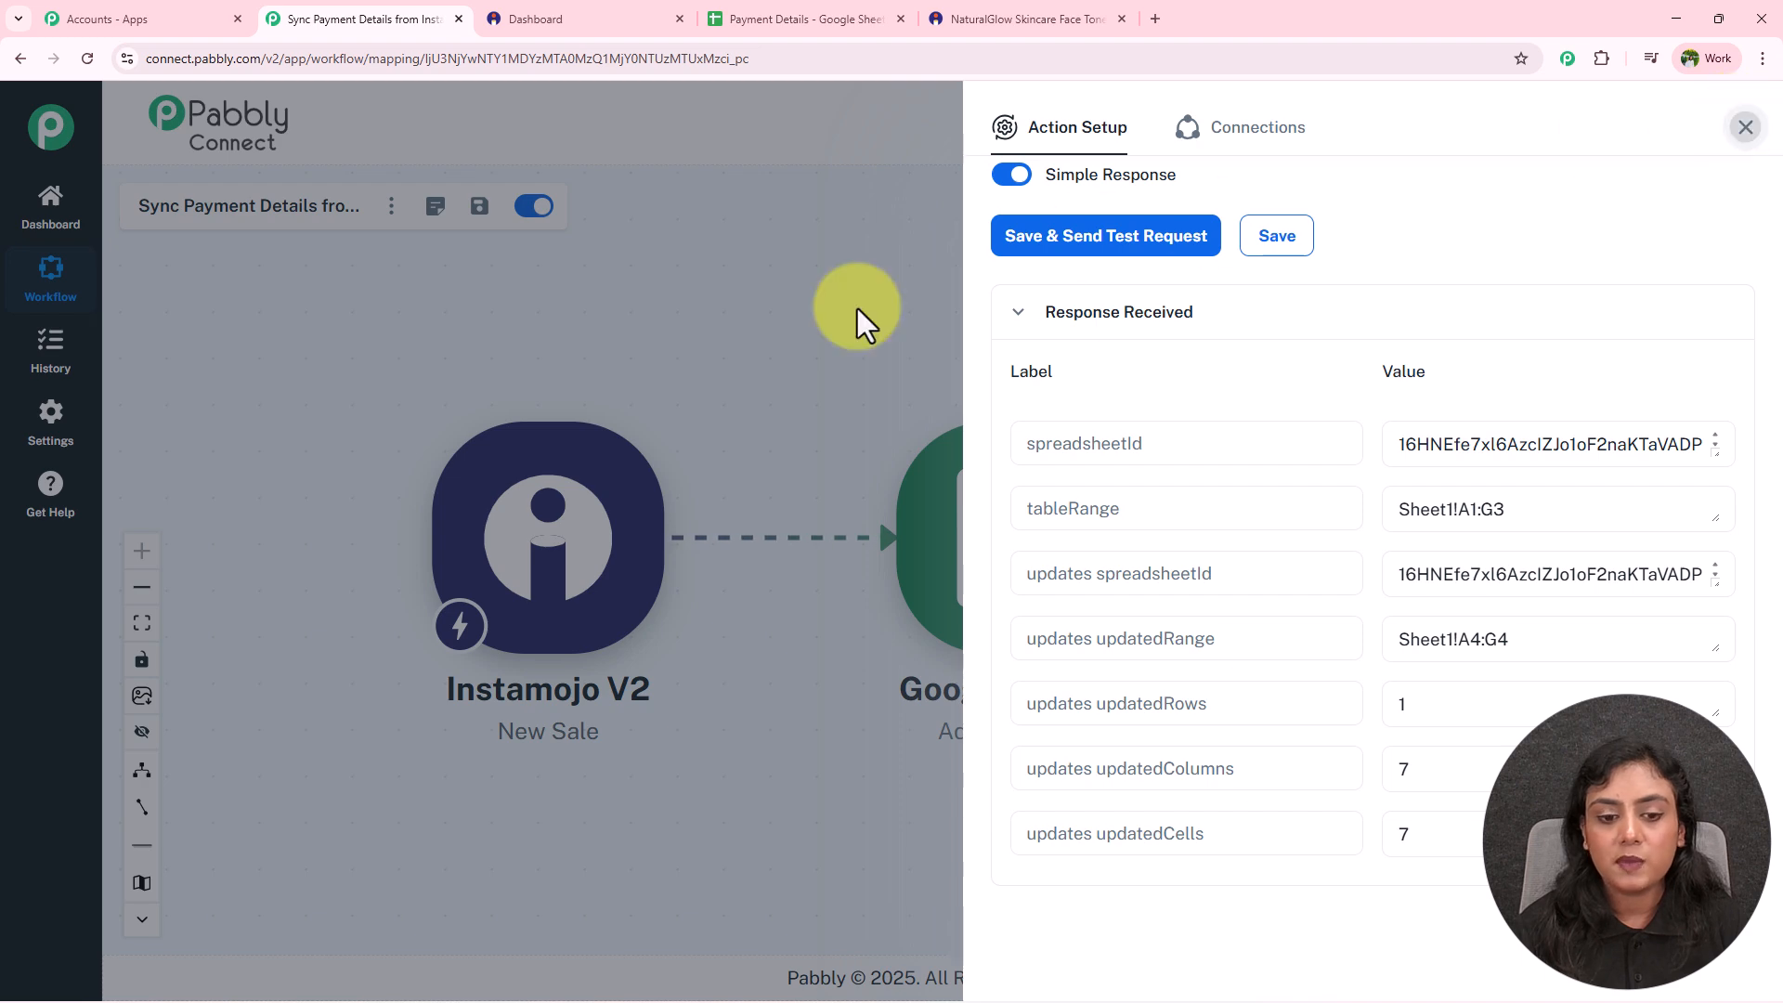
Close the Google Sheets step setup, center the canvas, and glance at the Payment Details sheet.
click(748, 386)
drag(803, 366, 957, 351)
click(318, 206)
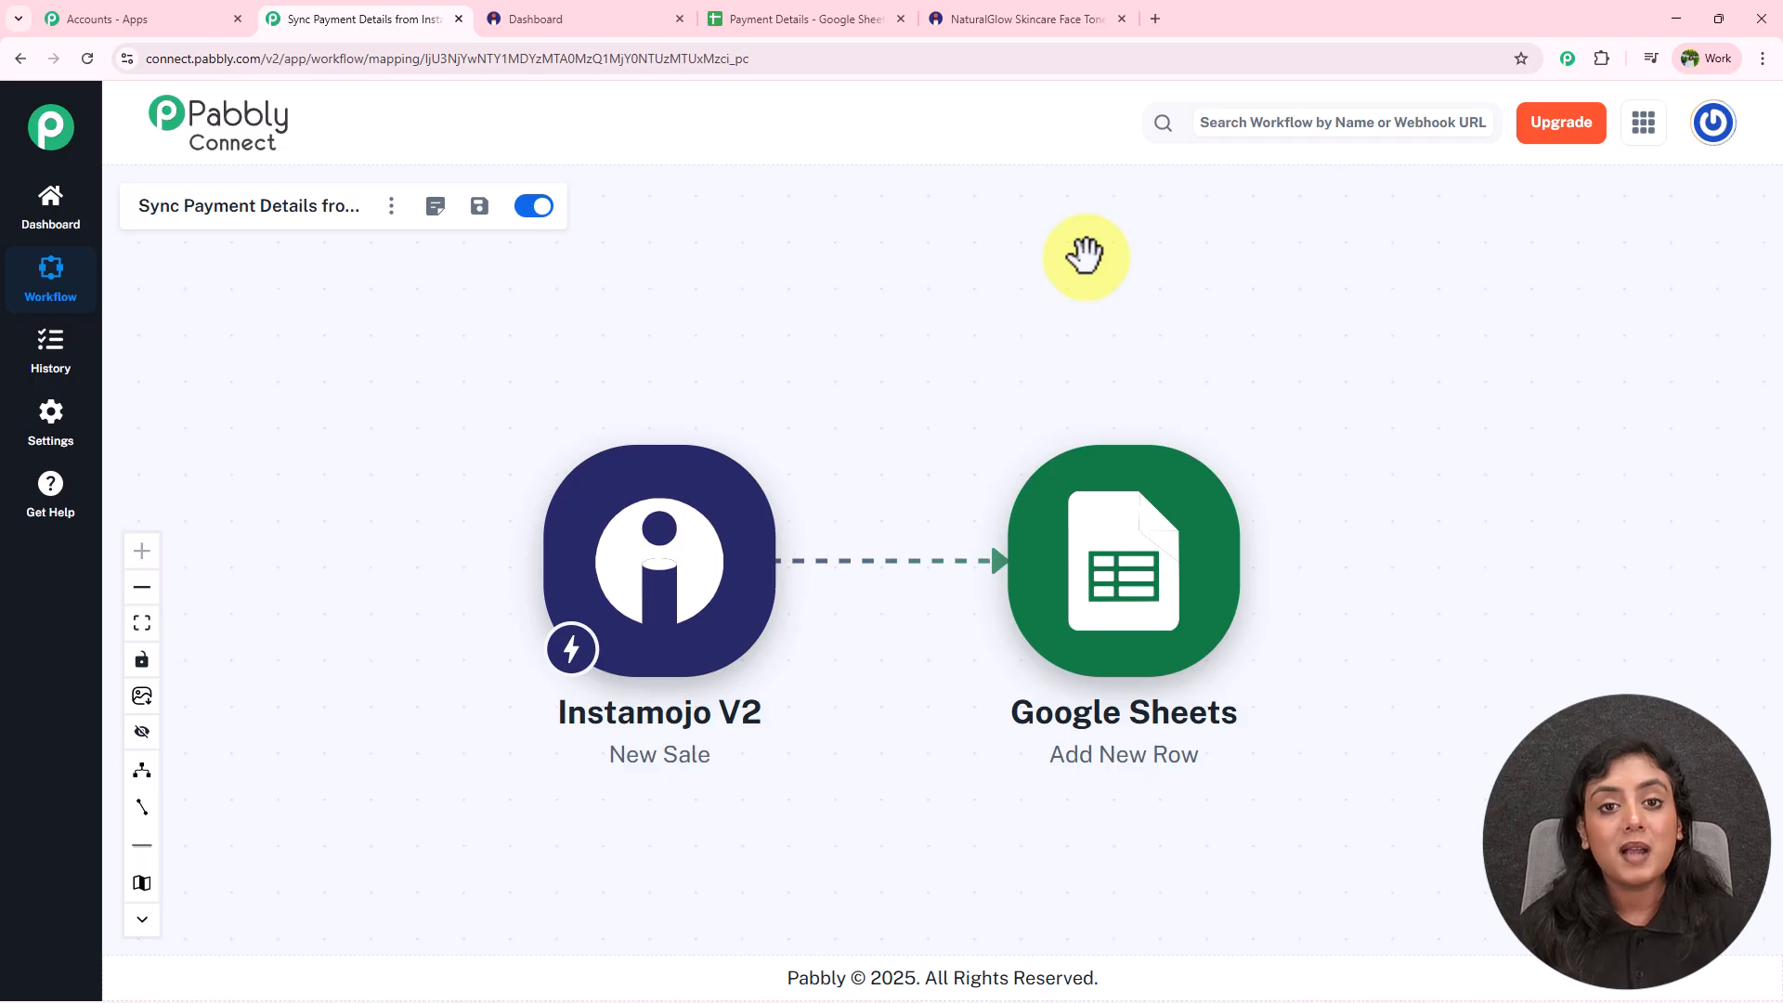
click(778, 17)
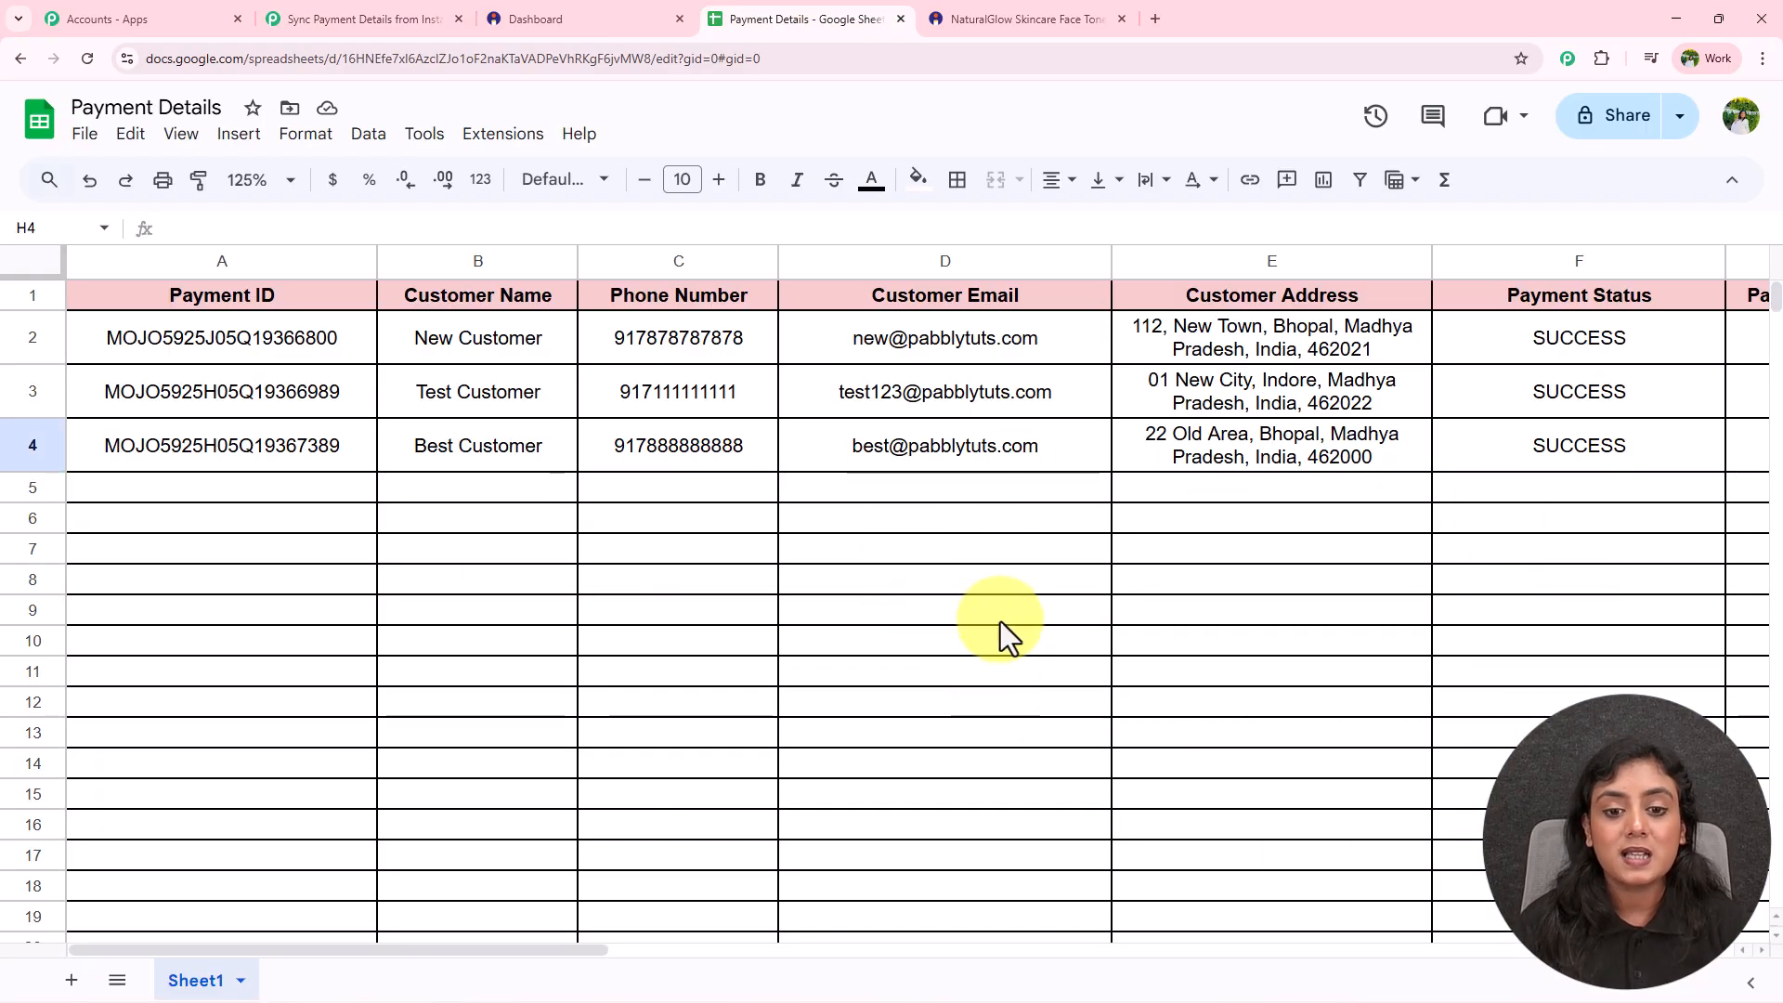
click(332, 17)
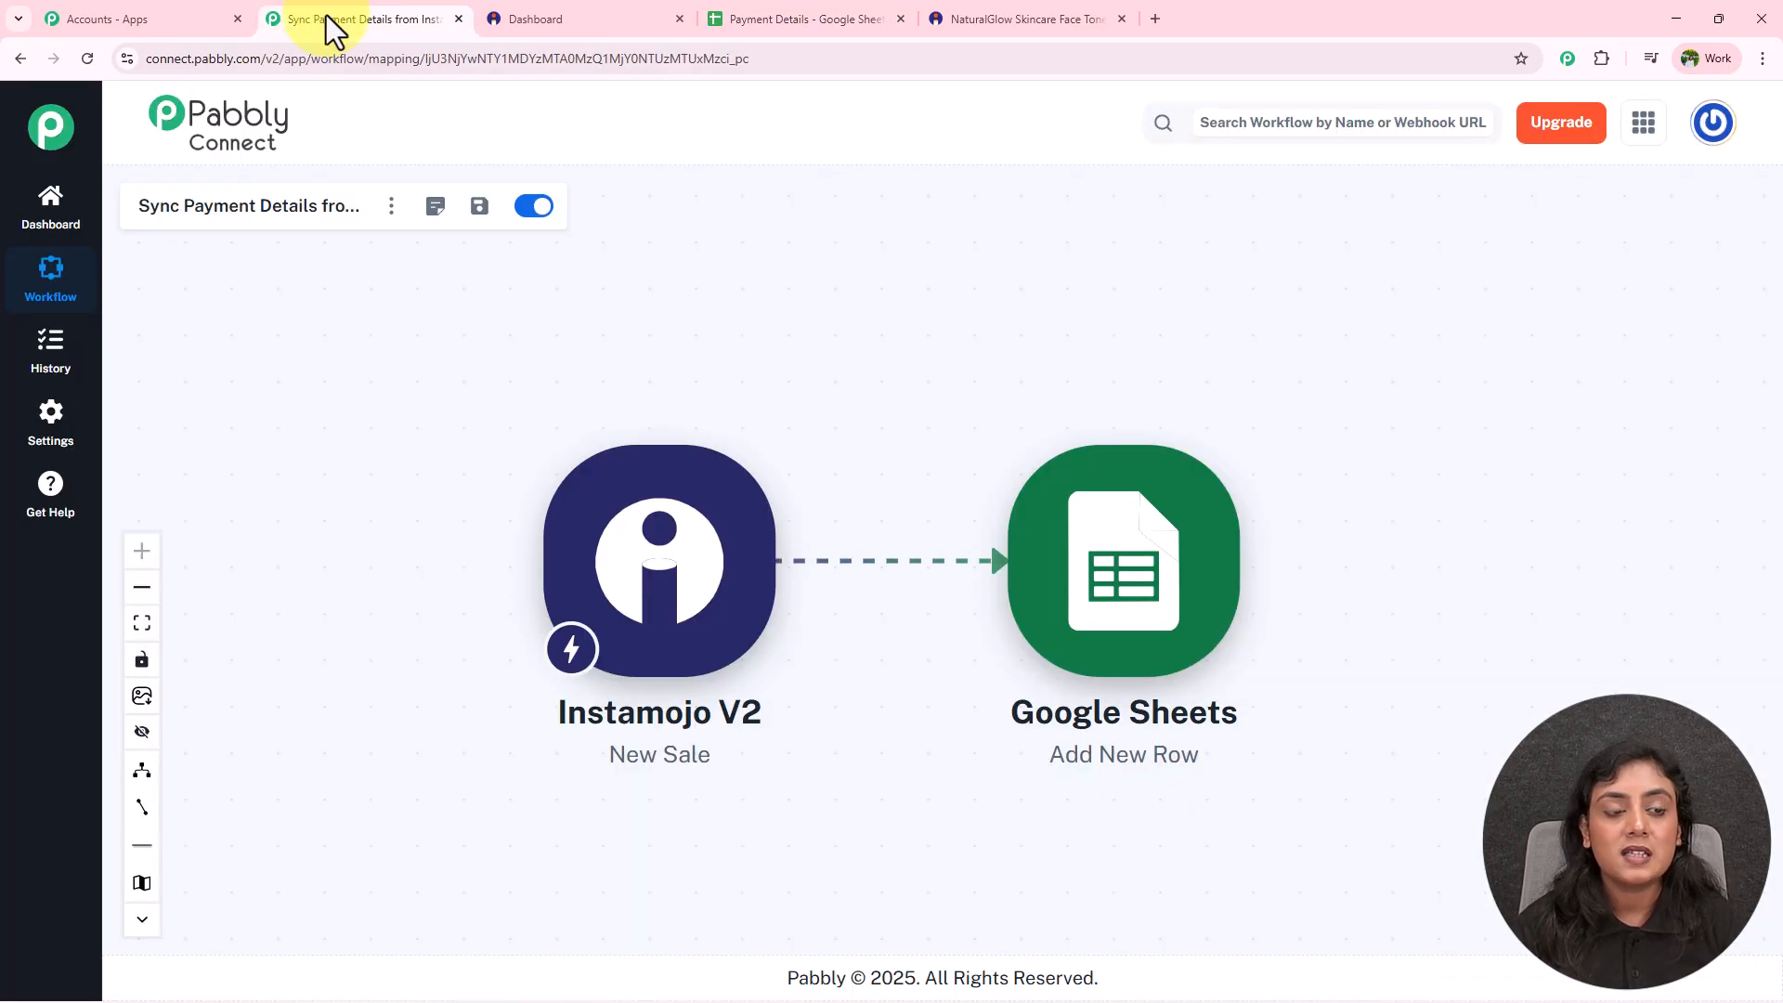